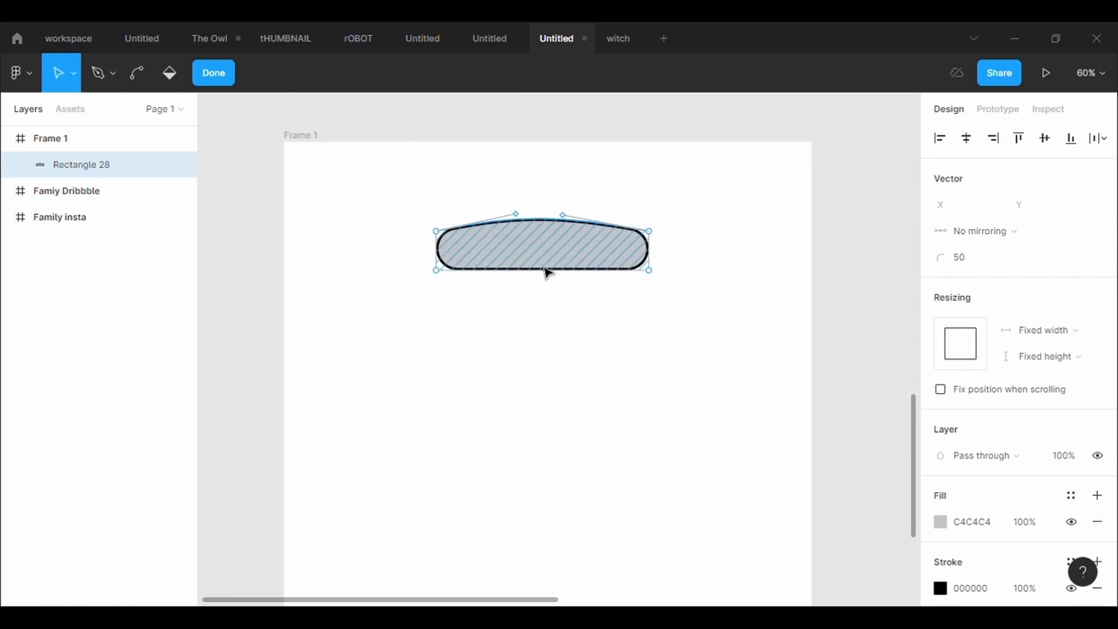
# Bend the lower edge of the rounded bar upward into a slight arch and finish editing the shape.
pyautogui.click(137, 73)
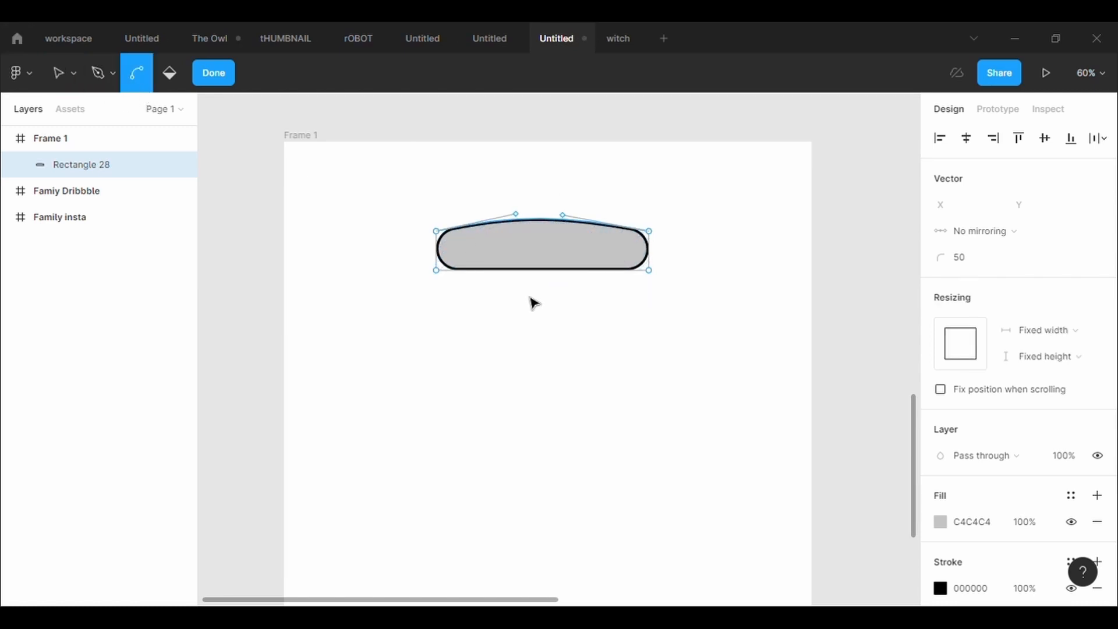
pyautogui.moveTo(541, 273); pyautogui.dragTo(544, 262)
pyautogui.click(589, 344)
pyautogui.click(588, 345)
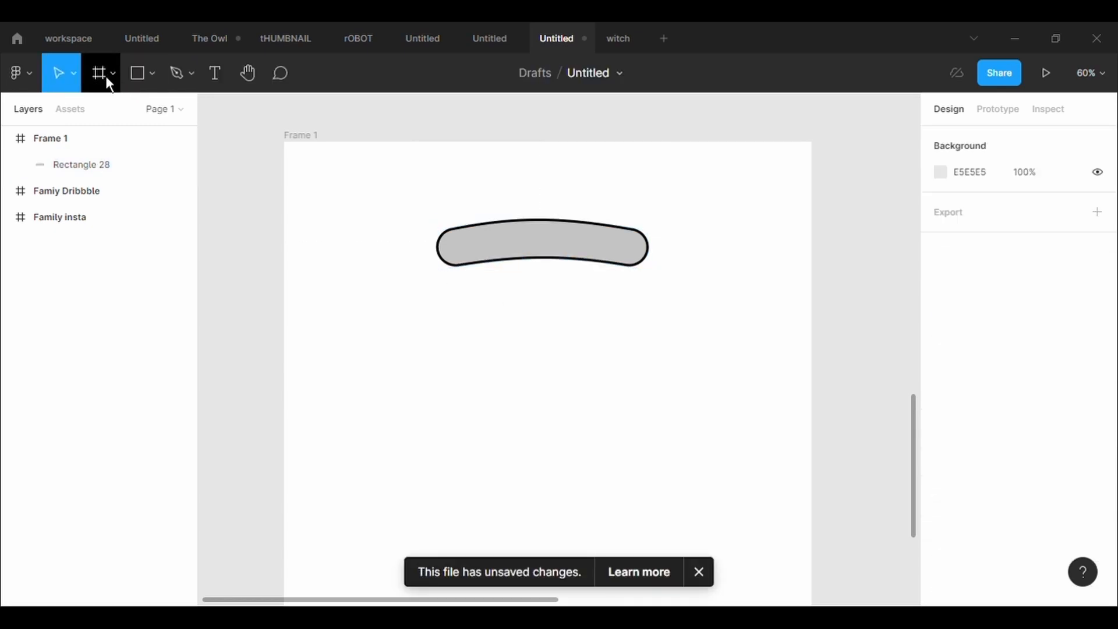
# Draw a rectangle about 323 × 184 below the curved bar and send it to the back.
pyautogui.click(137, 73)
pyautogui.moveTo(465, 257)
pyautogui.mouseDown()
pyautogui.moveTo(629, 334)
pyautogui.moveTo(624, 347)
pyautogui.mouseUp()
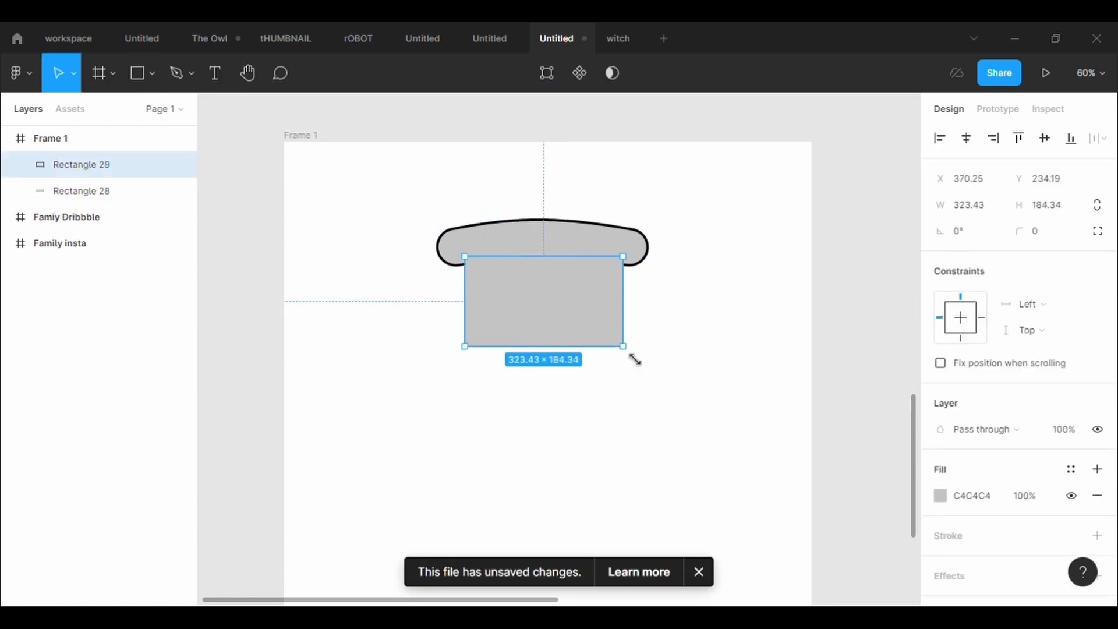
pyautogui.rightClick(567, 317)
pyautogui.click(592, 291)
# Give the new rectangle a black inside stroke of width 5 and dismiss the unsaved-changes notice.
pyautogui.click(949, 533)
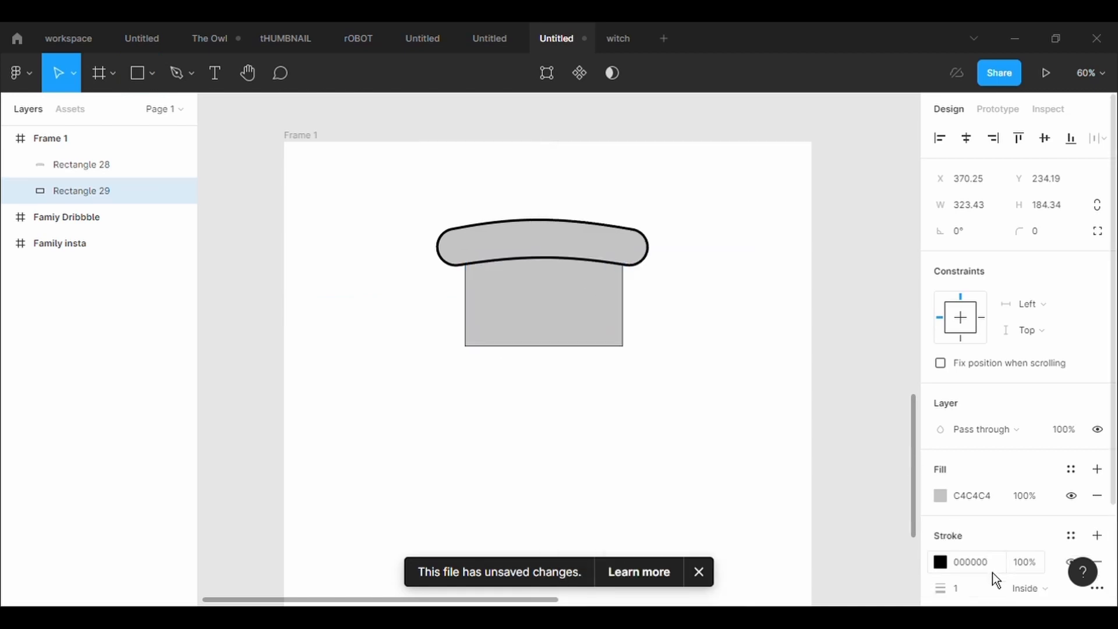
pyautogui.click(986, 598)
pyautogui.write('5')
pyautogui.press('Return')
pyautogui.click(706, 579)
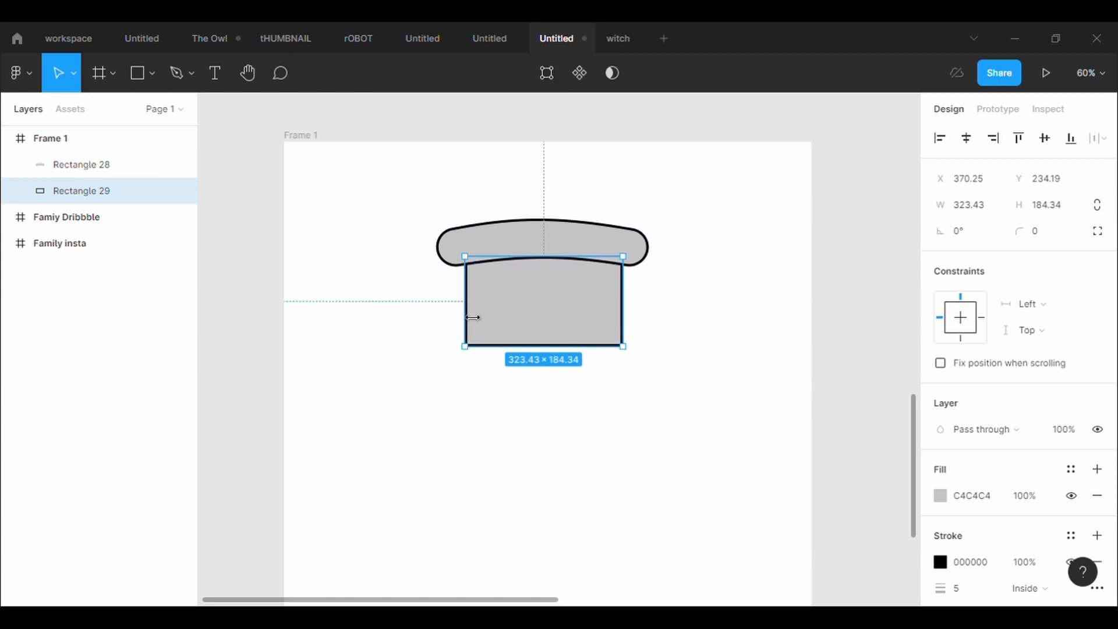
# Widen the rectangle and pull the midpoints of both side edges outward, adjusting its upper corner to match.
pyautogui.moveTo(466, 318); pyautogui.dragTo(465, 313)
pyautogui.moveTo(637, 312)
pyautogui.mouseDown()
pyautogui.moveTo(662, 317)
pyautogui.moveTo(649, 324)
pyautogui.moveTo(657, 307)
pyautogui.mouseUp()
pyautogui.doubleClick(639, 326)
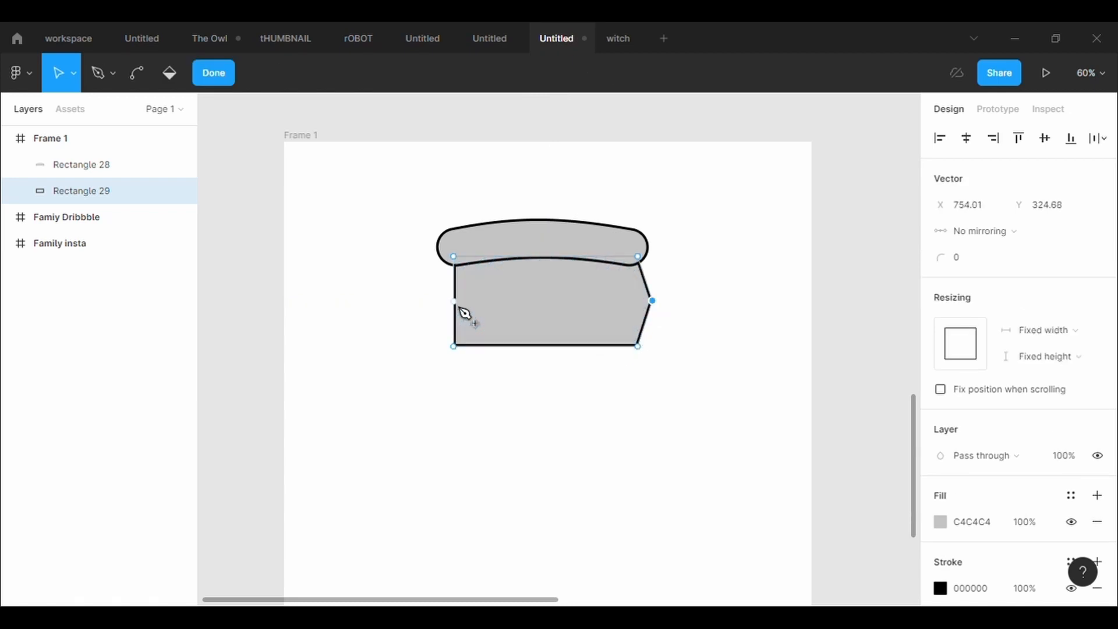
pyautogui.moveTo(456, 304); pyautogui.dragTo(441, 302)
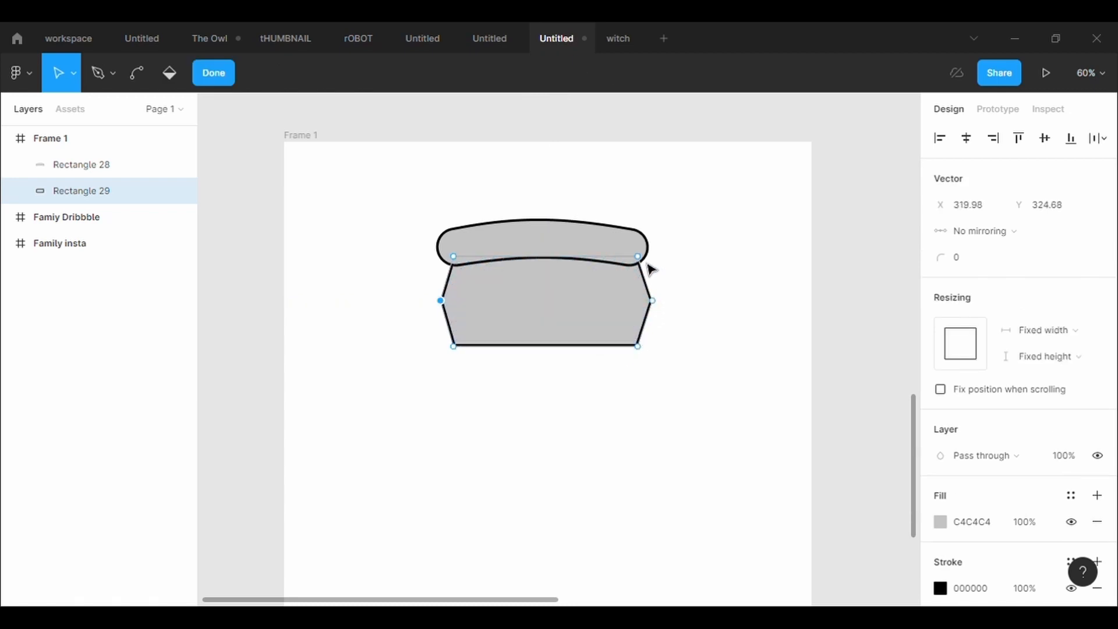
pyautogui.moveTo(636, 261); pyautogui.dragTo(632, 263)
pyautogui.moveTo(657, 305); pyautogui.dragTo(655, 310)
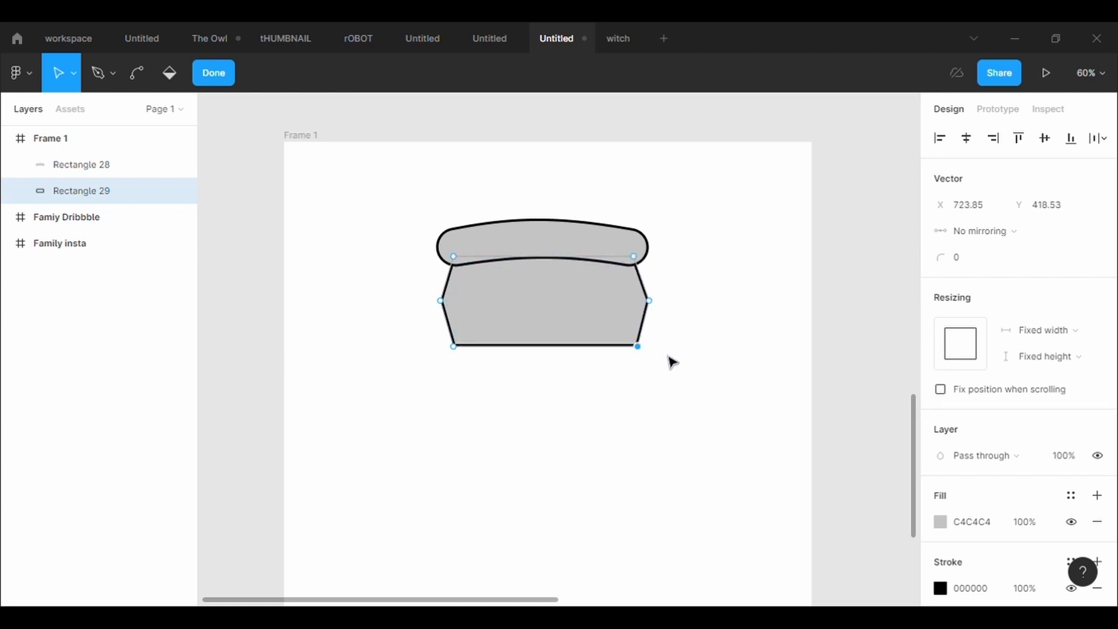
# Round all points of the six-sided shape, trying a corner radius of 100 and settling on 80.
pyautogui.click(972, 267)
pyautogui.write('100')
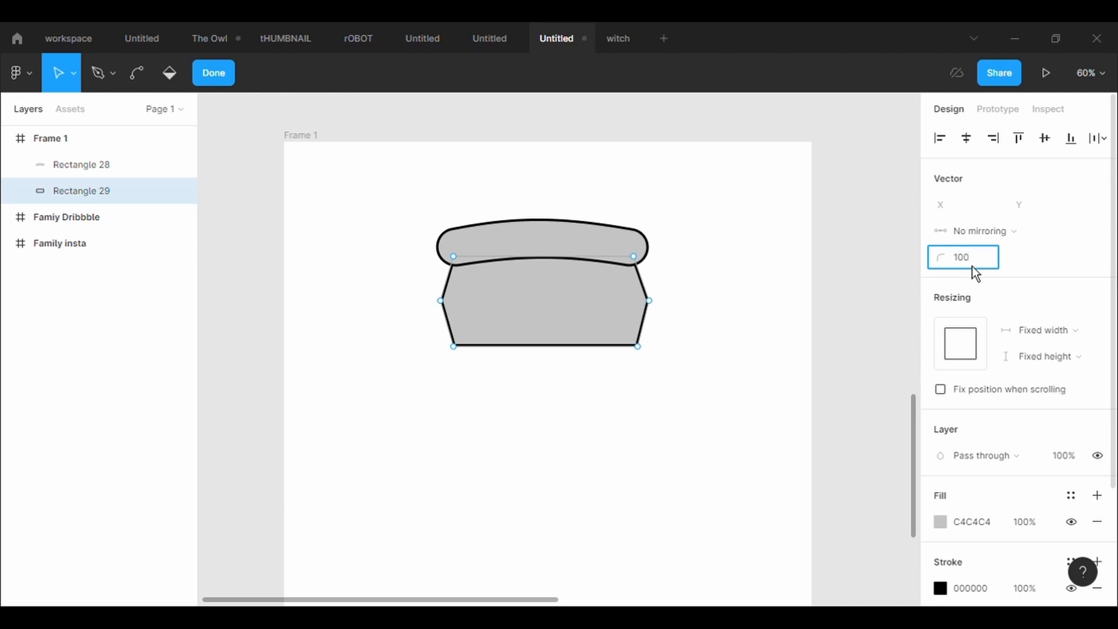
pyautogui.press('Return')
pyautogui.click(973, 265)
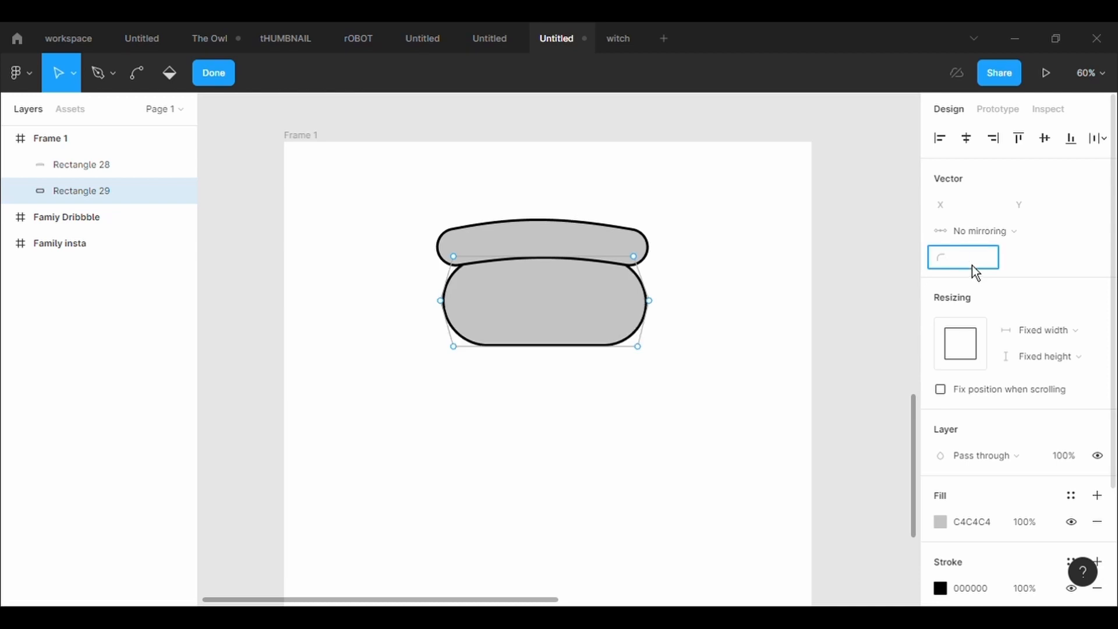
pyautogui.write('80')
pyautogui.press('Return')
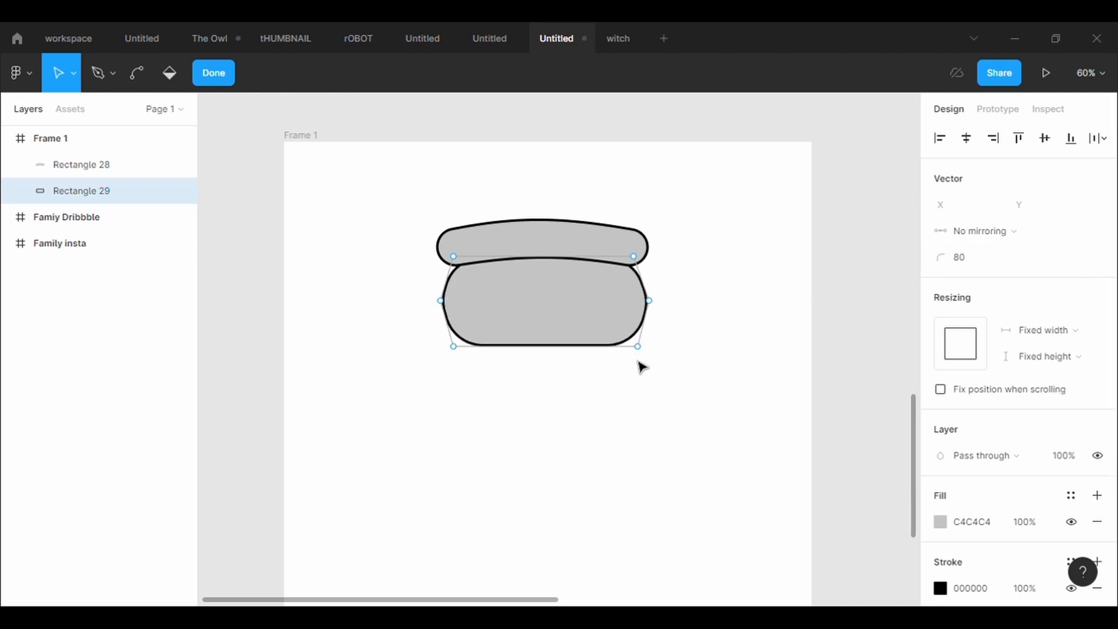
# Pull the midpoint of the rounded shape's bottom edge slightly downward and finish editing.
pyautogui.moveTo(546, 347); pyautogui.dragTo(547, 362)
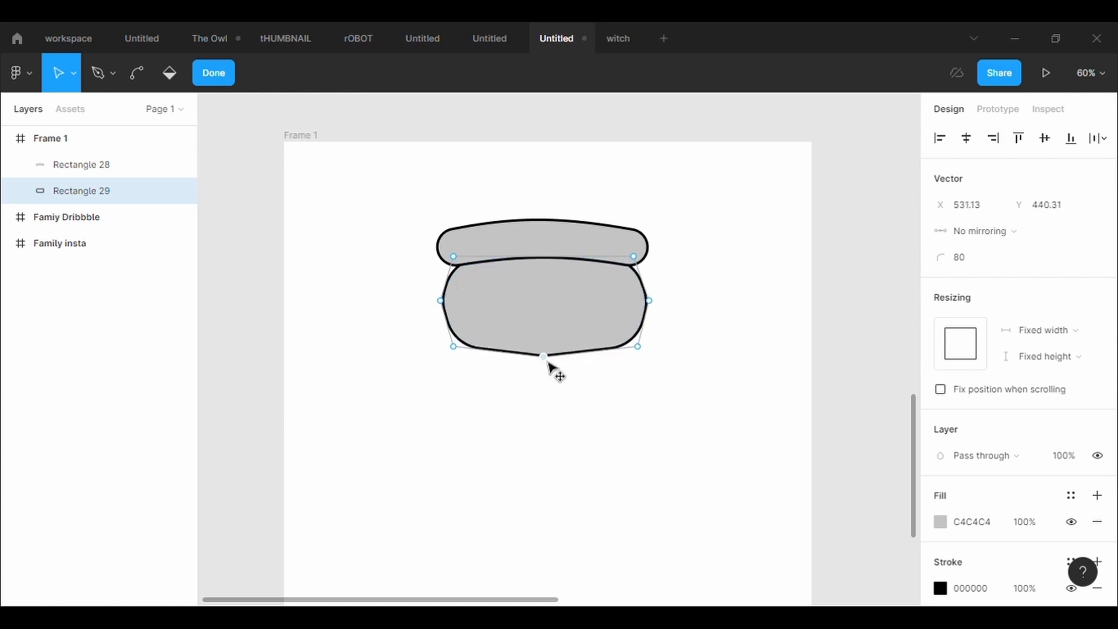
pyautogui.doubleClick(592, 382)
pyautogui.click(594, 385)
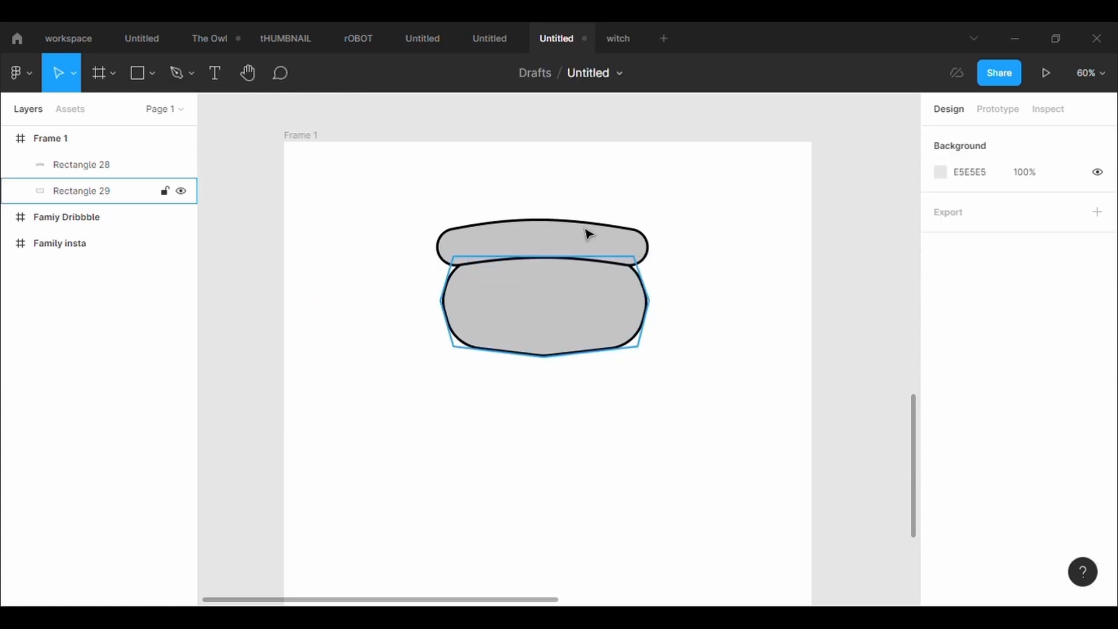
# Set the corner radius of the shape's bottom middle point to 100.
pyautogui.click(516, 334)
pyautogui.click(550, 84)
pyautogui.click(544, 356)
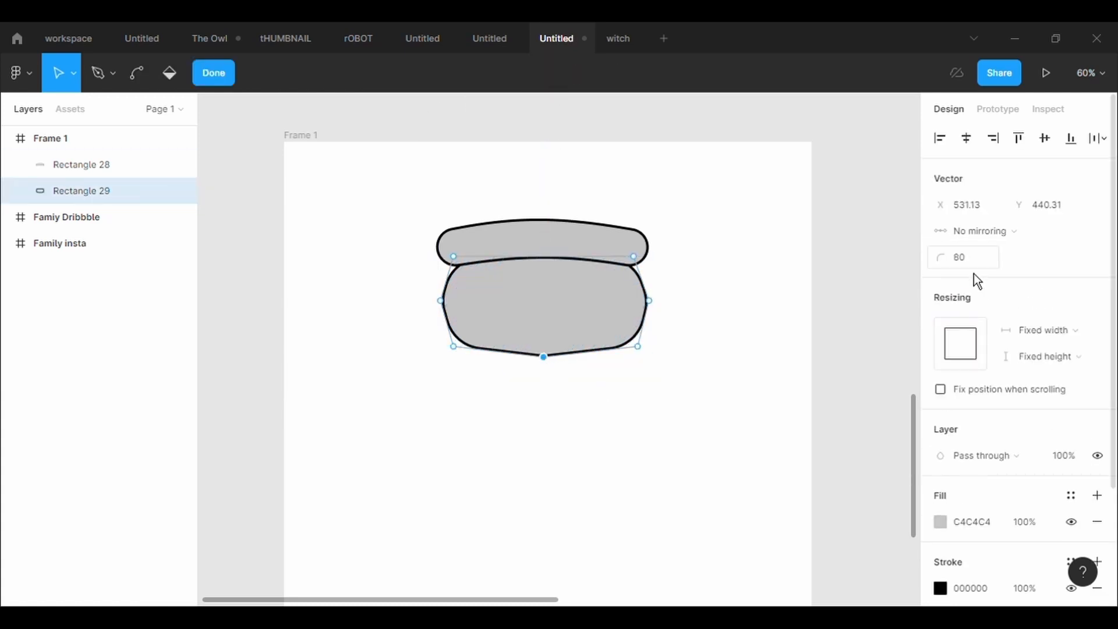
pyautogui.write('100')
pyautogui.press('Return')
pyautogui.doubleClick(753, 445)
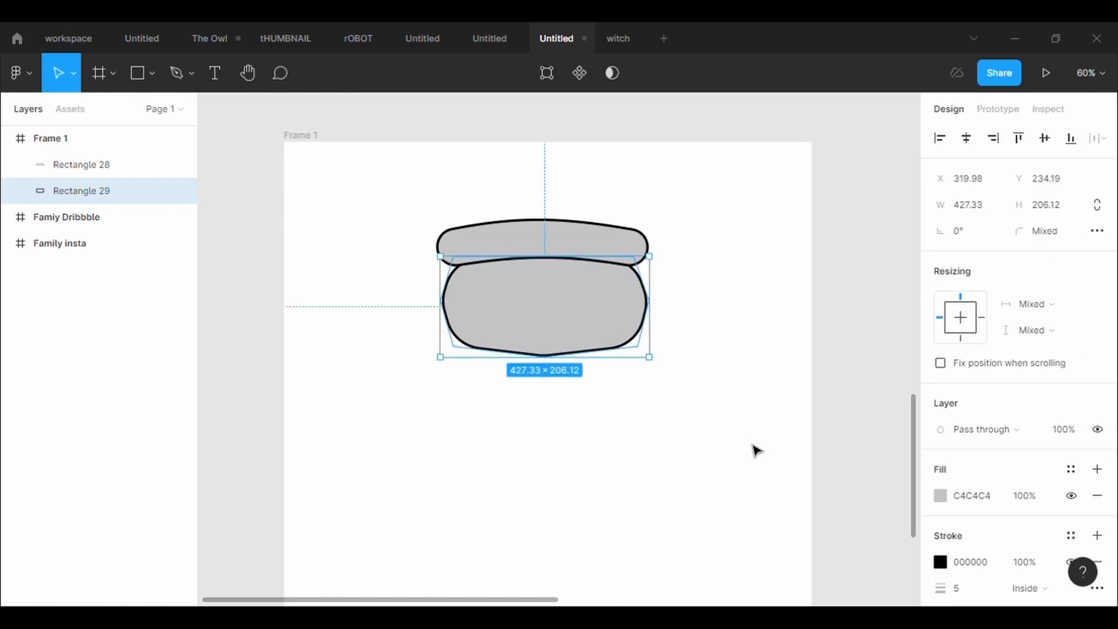
# Set the corner radius of the shape's bottom middle point to 500 and finish editing.
pyautogui.click(549, 80)
pyautogui.click(545, 356)
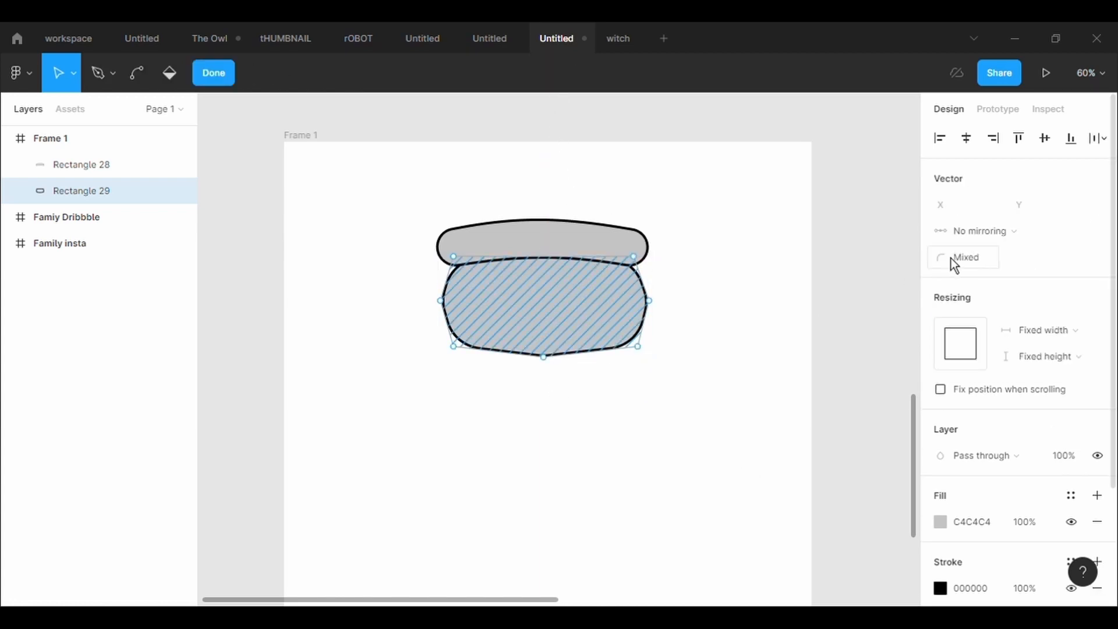
pyautogui.click(546, 360)
pyautogui.click(985, 268)
pyautogui.write('5')
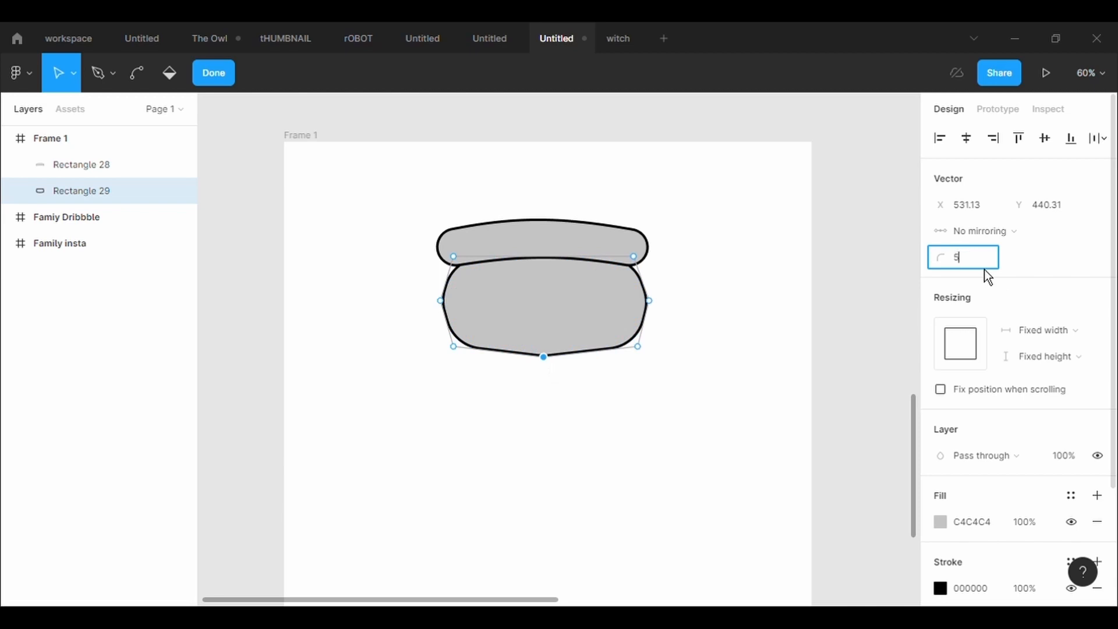
pyautogui.write('00')
pyautogui.press('Return')
pyautogui.doubleClick(742, 411)
pyautogui.click(743, 411)
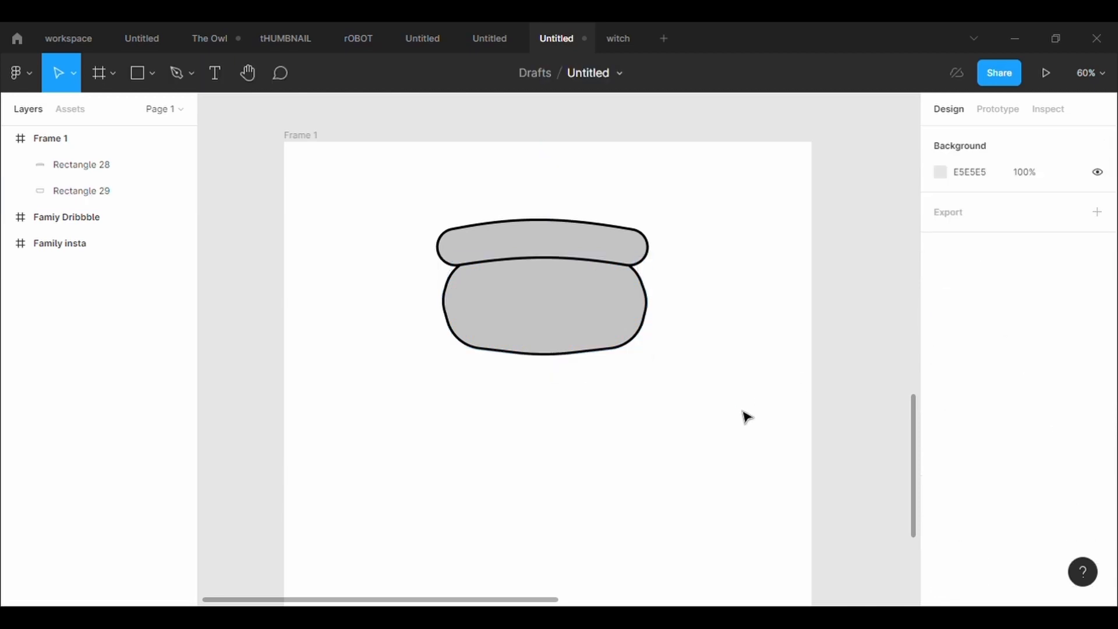
# Move the shape's bottom middle point a little lower to deepen the curve, bringing the shape's height to about 213.
pyautogui.click(577, 341)
pyautogui.click(545, 72)
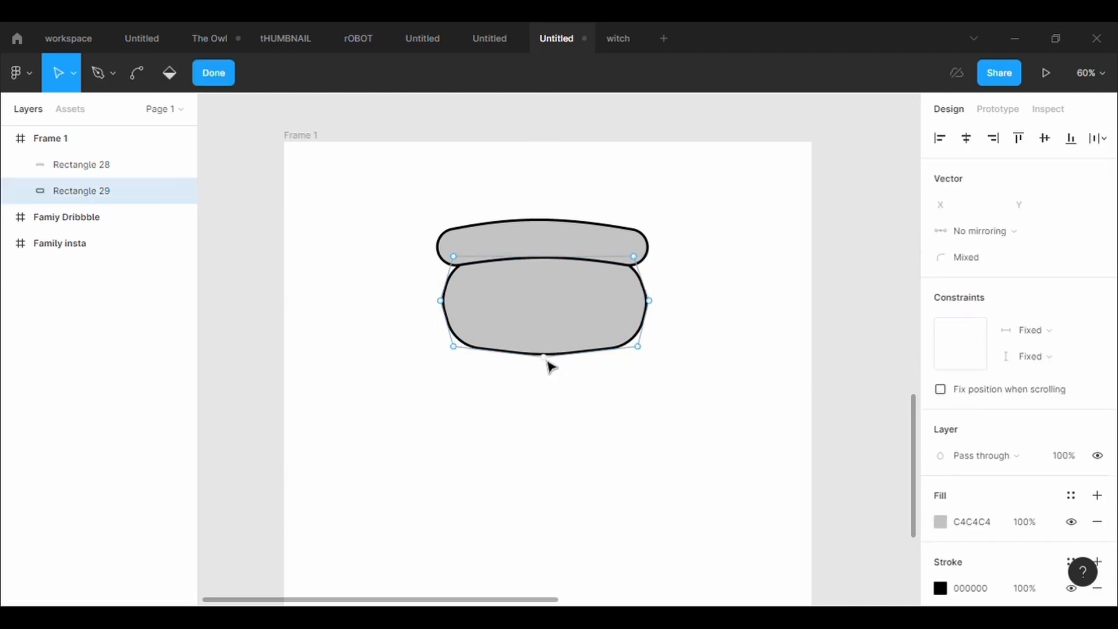
pyautogui.moveTo(546, 361); pyautogui.dragTo(549, 367)
pyautogui.doubleClick(658, 442)
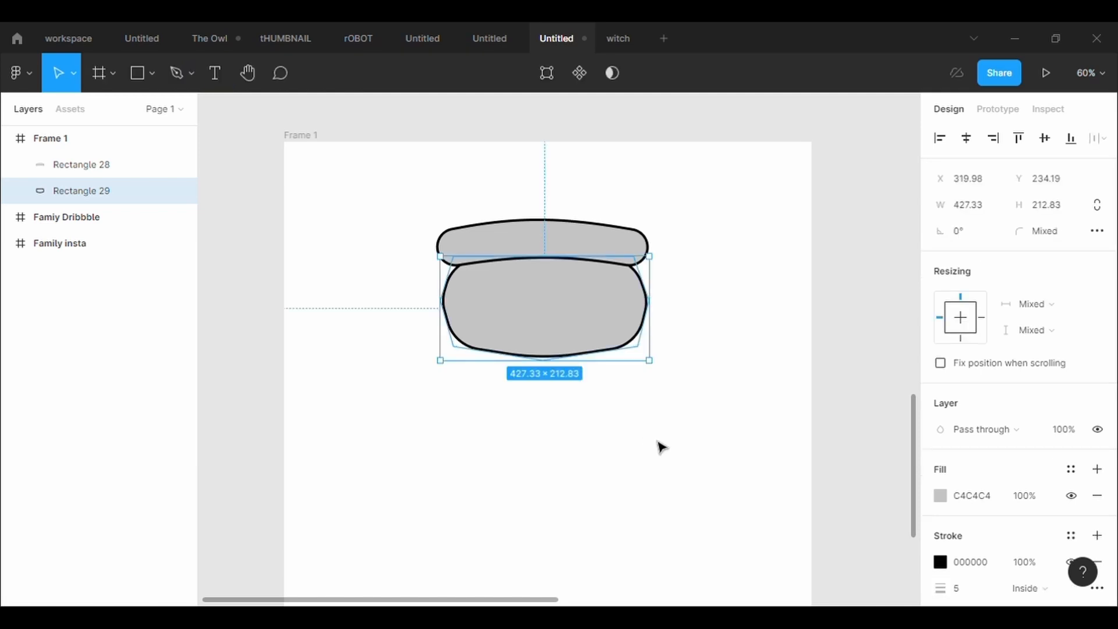
pyautogui.click(659, 442)
# Move the rounded lower shape up slightly and centre it horizontally under the curved bar.
pyautogui.doubleClick(572, 321)
pyautogui.press('Escape')
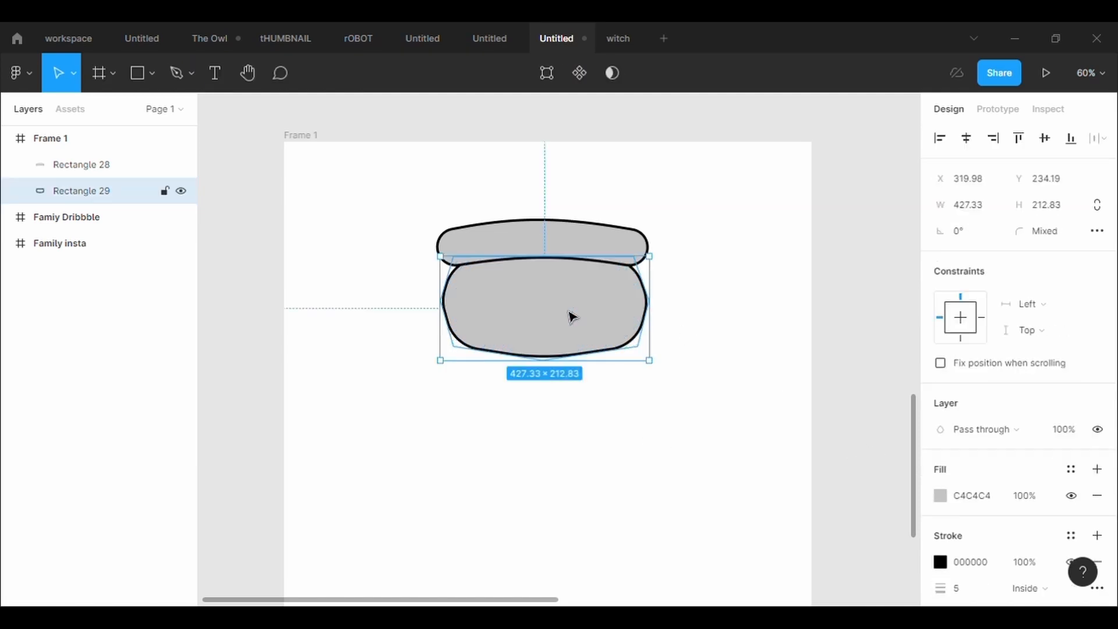
pyautogui.moveTo(567, 311); pyautogui.dragTo(567, 306)
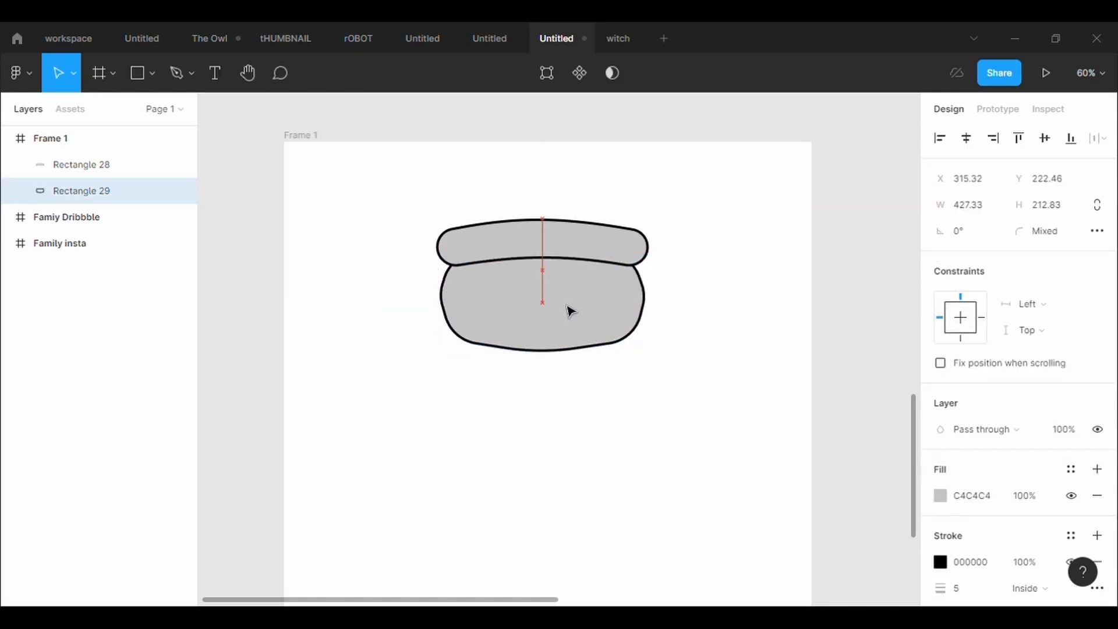
pyautogui.click(757, 509)
# Draw a triangle about 220 × 213 over the curved bar, shift it toward the centre and send it backward.
pyautogui.scroll(-3, 714, 499)
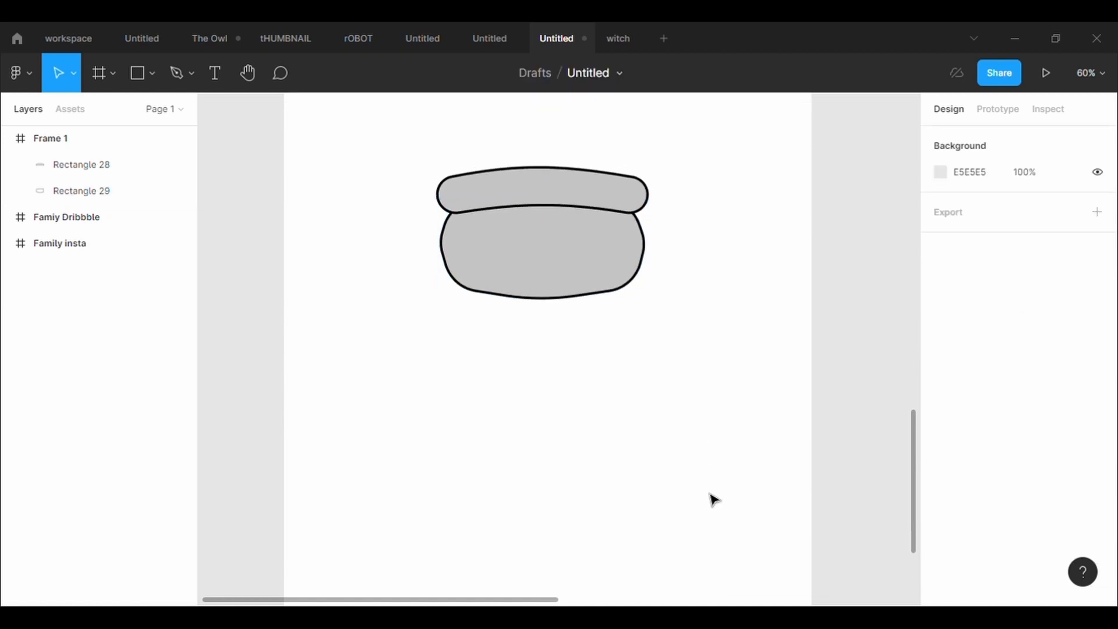
pyautogui.scroll(2, 714, 500)
pyautogui.click(151, 88)
pyautogui.click(165, 190)
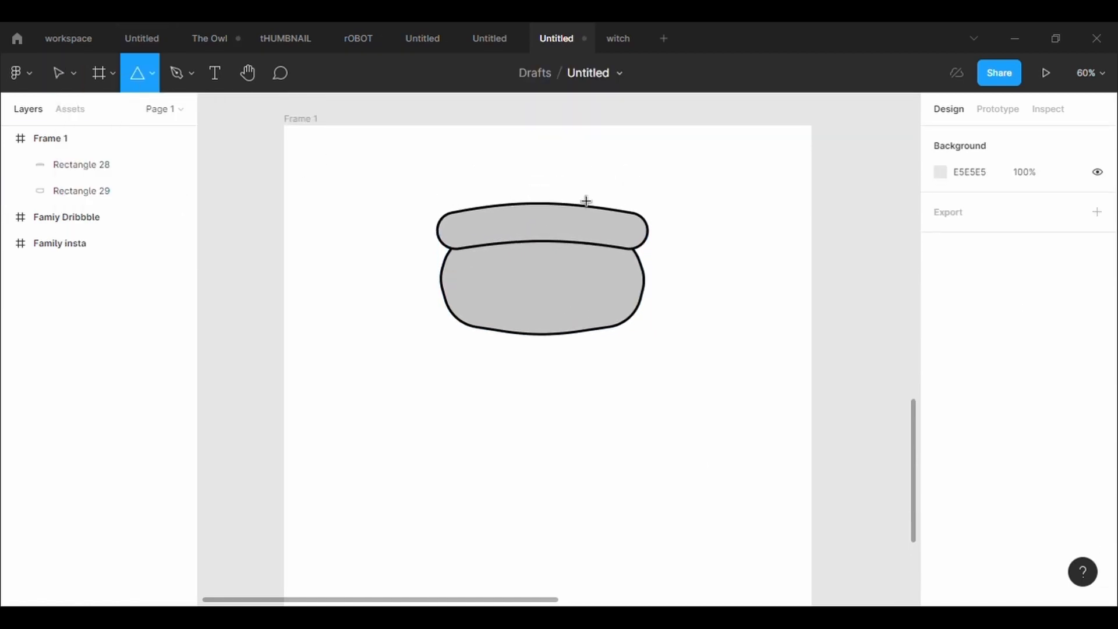
pyautogui.moveTo(510, 157); pyautogui.dragTo(618, 262)
pyautogui.moveTo(568, 197); pyautogui.dragTo(553, 198)
pyautogui.rightClick(547, 200)
pyautogui.click(621, 279)
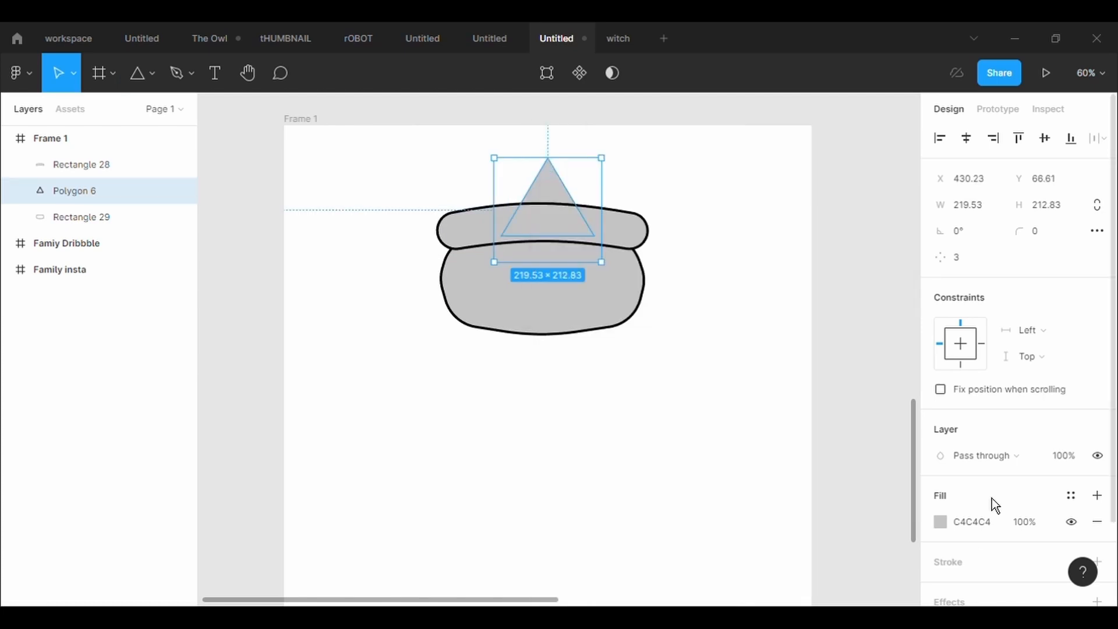
# Give the triangle a black inside stroke of width 5.
pyautogui.click(1098, 562)
pyautogui.scroll(-3, 978, 590)
pyautogui.click(989, 475)
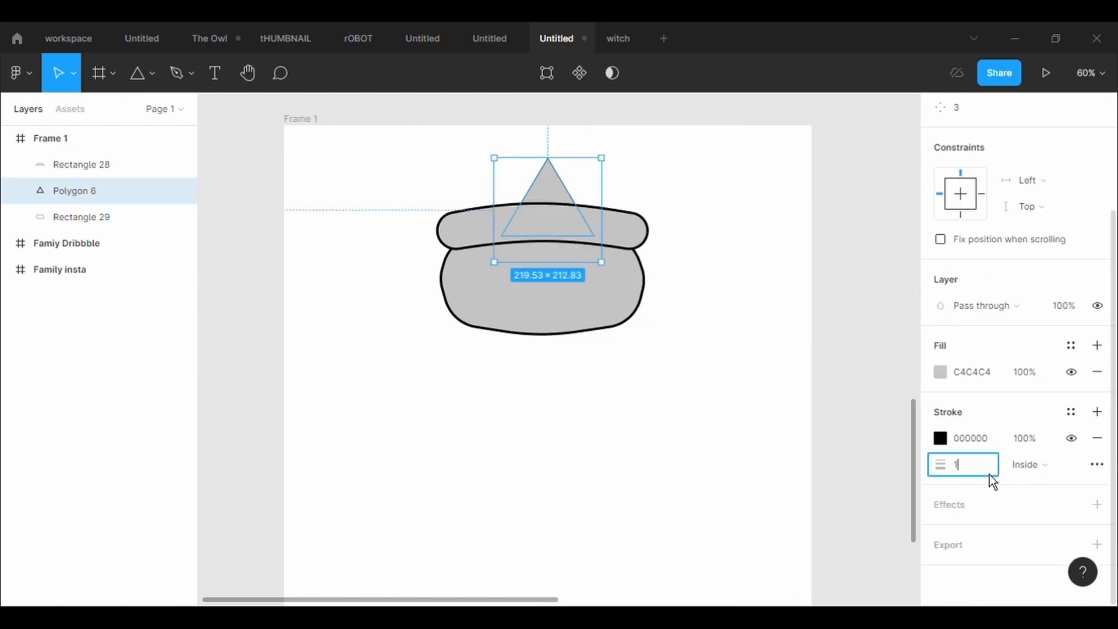
pyautogui.write('5')
pyautogui.press('Return')
# Enlarge and widen the triangle to about 447 × 278 and centre it behind the curved bar.
pyautogui.moveTo(557, 190); pyautogui.dragTo(551, 175)
pyautogui.moveTo(605, 260); pyautogui.dragTo(664, 324)
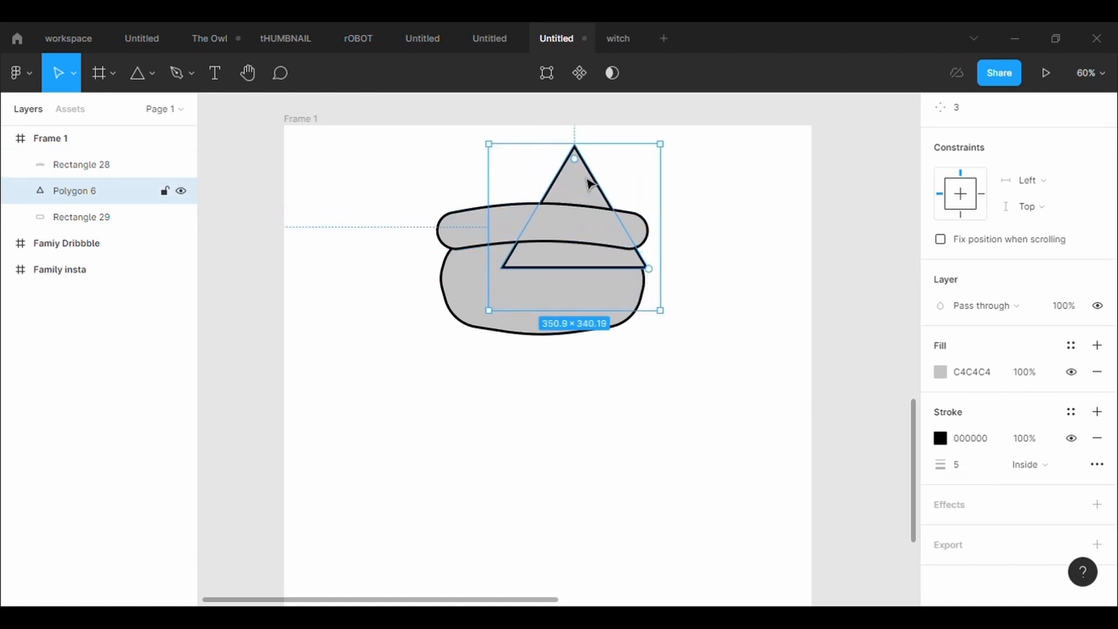
pyautogui.moveTo(589, 180); pyautogui.dragTo(565, 195)
pyautogui.scroll(1, 558, 154)
pyautogui.moveTo(629, 236); pyautogui.dragTo(677, 237)
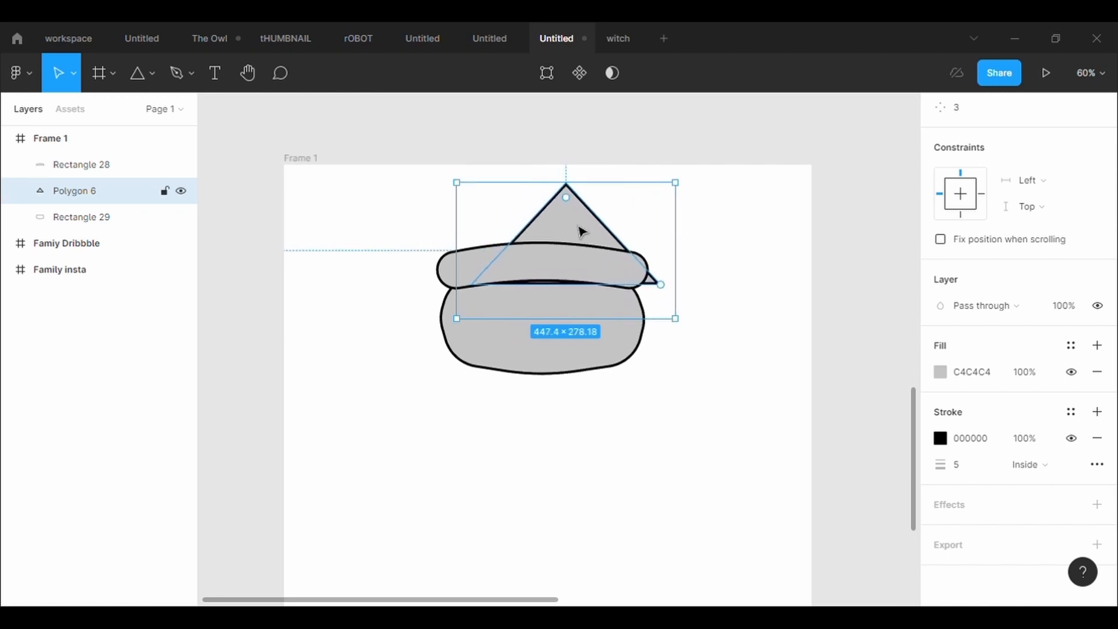
pyautogui.moveTo(582, 229); pyautogui.dragTo(556, 223)
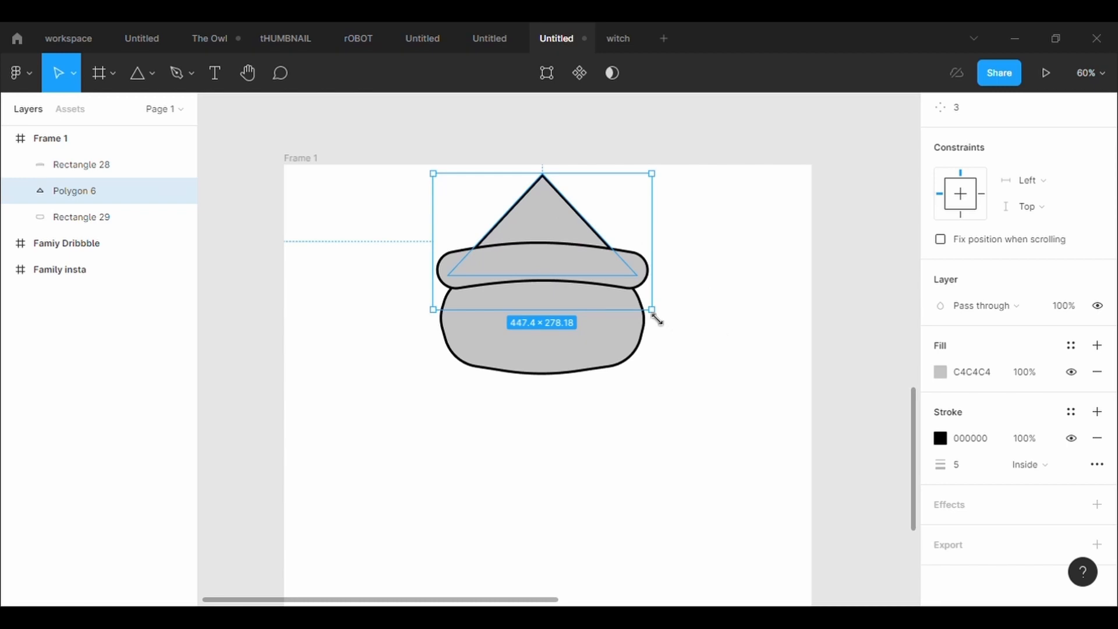
# Shrink the triangle slightly and centre it again with its base hidden behind the curved bar.
pyautogui.moveTo(657, 320); pyautogui.dragTo(631, 303)
pyautogui.moveTo(509, 216); pyautogui.dragTo(527, 229)
pyautogui.click(740, 510)
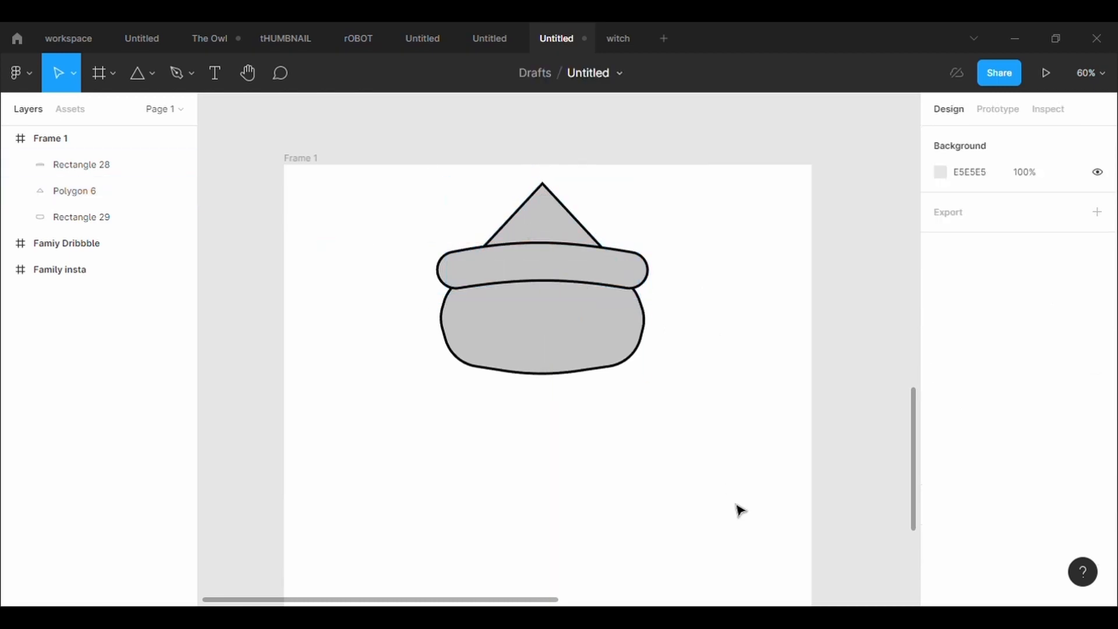
# Draw a tall rectangle about 418 × 597 below the rounded shape and send it to the back.
pyautogui.scroll(-3, 715, 498)
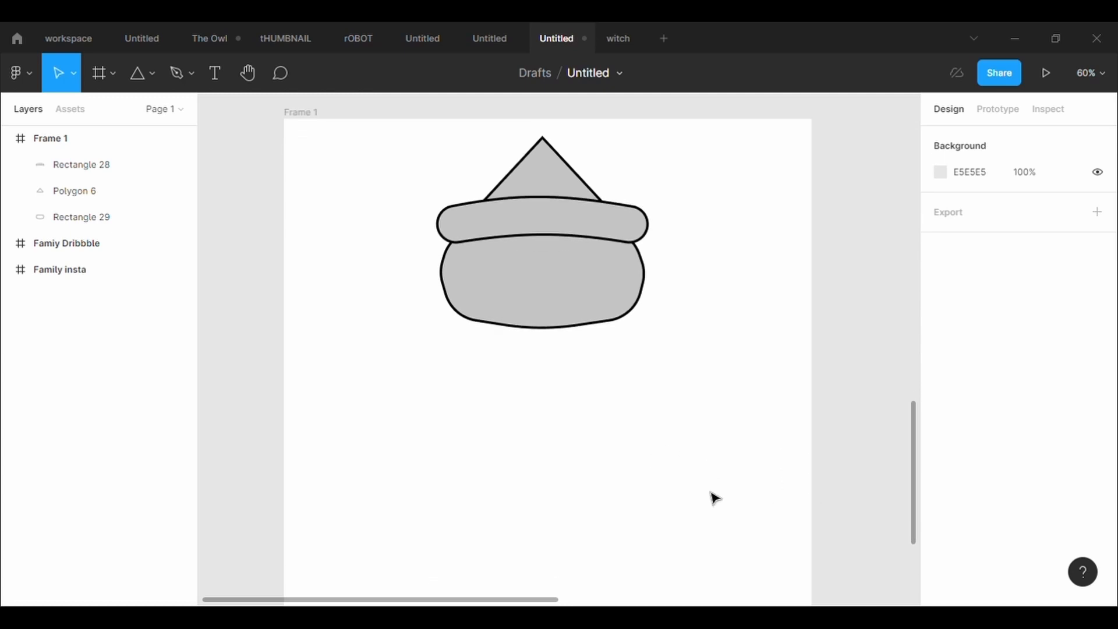
pyautogui.click(152, 73)
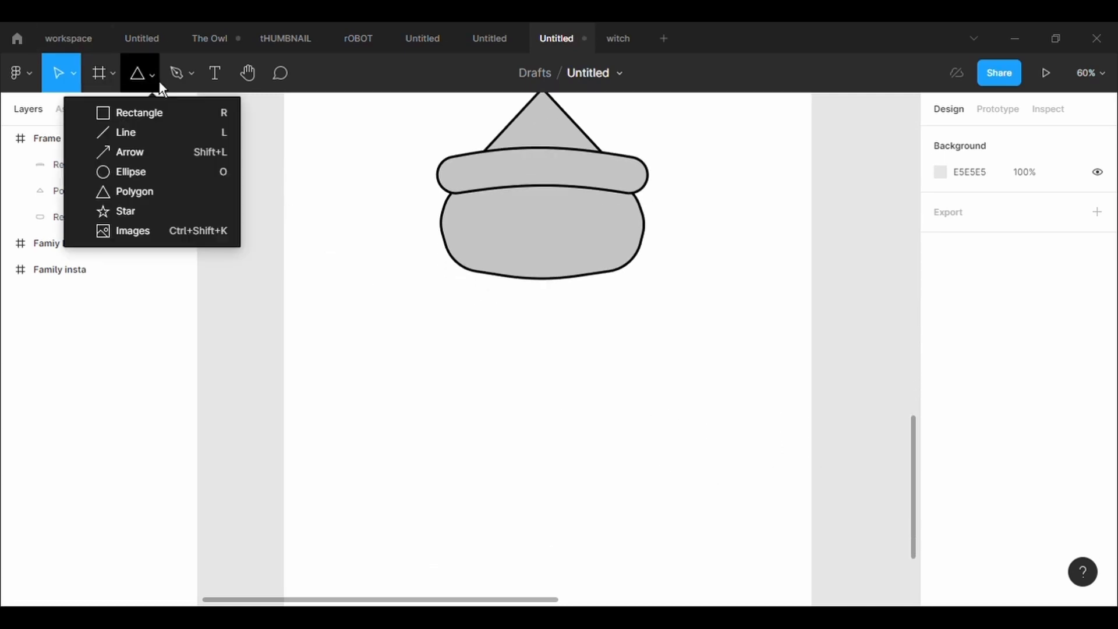
pyautogui.click(152, 113)
pyautogui.moveTo(443, 256); pyautogui.dragTo(646, 464)
pyautogui.moveTo(671, 509); pyautogui.dragTo(657, 559)
pyautogui.rightClick(553, 466)
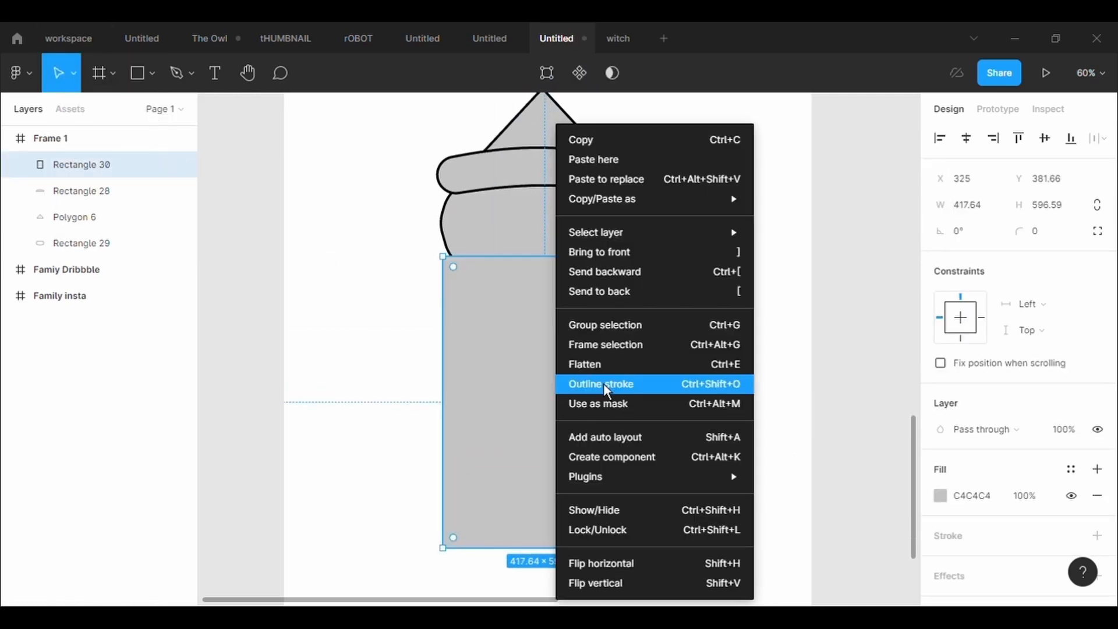
pyautogui.click(619, 291)
# Give the tall rectangle a black inside stroke of width 5.
pyautogui.click(1097, 535)
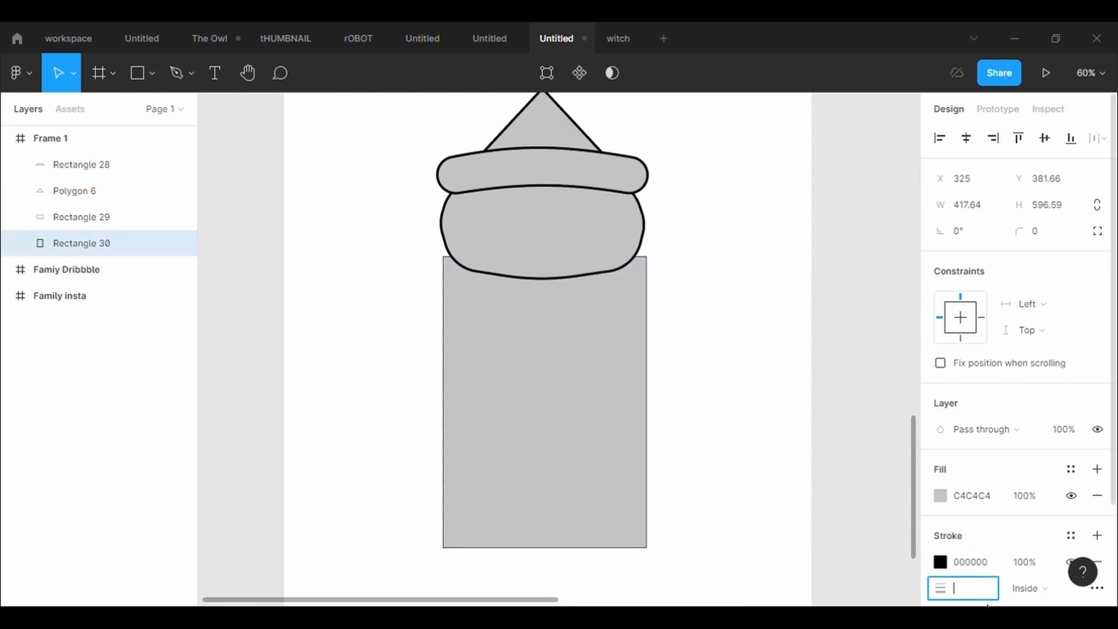
pyautogui.write('5')
pyautogui.press('Return')
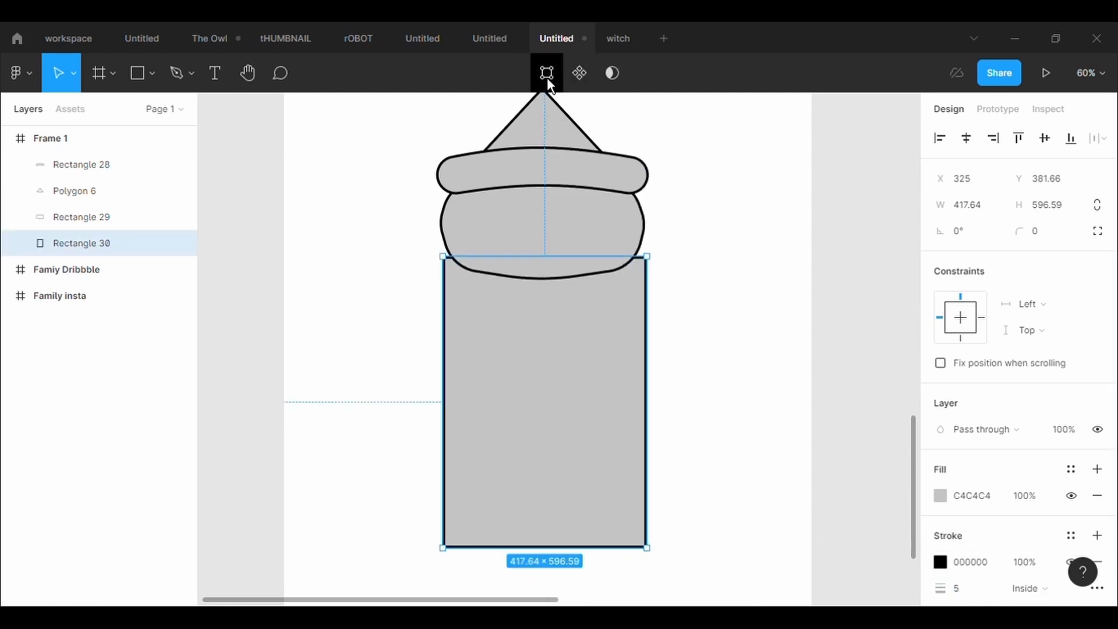
# Reshape the tall rectangle into a six-sided body: tuck the top corners under the rounded shape, pull both side midpoints outward, and bring the bottom corners inward and up.
pyautogui.click(547, 74)
pyautogui.moveTo(647, 257); pyautogui.dragTo(638, 241)
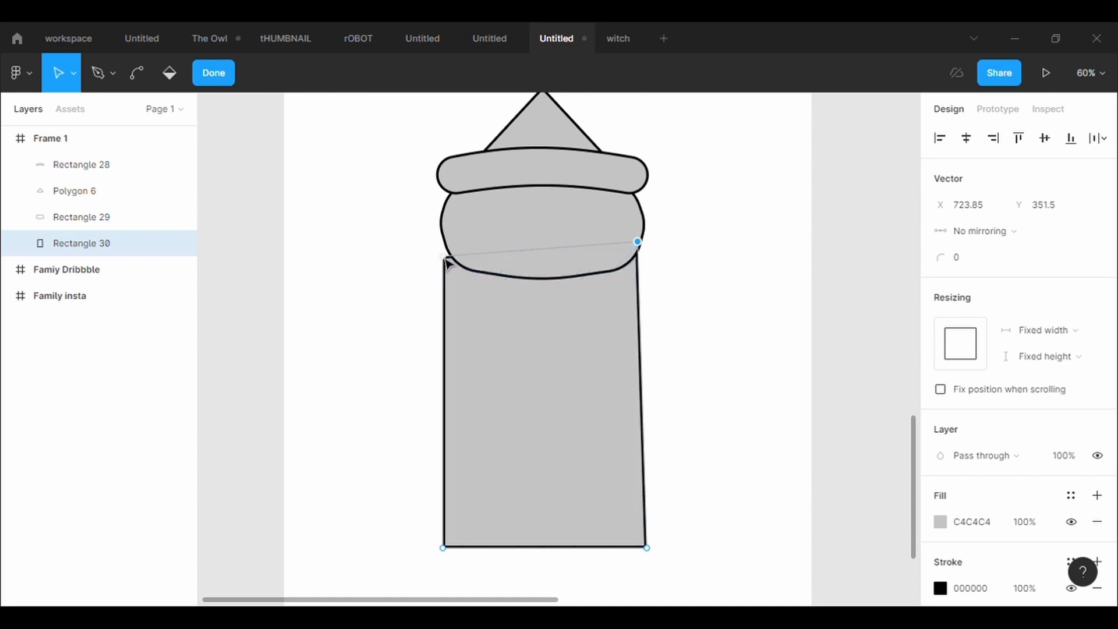
pyautogui.moveTo(447, 261)
pyautogui.mouseDown()
pyautogui.moveTo(458, 241)
pyautogui.moveTo(459, 251)
pyautogui.moveTo(451, 243)
pyautogui.mouseUp()
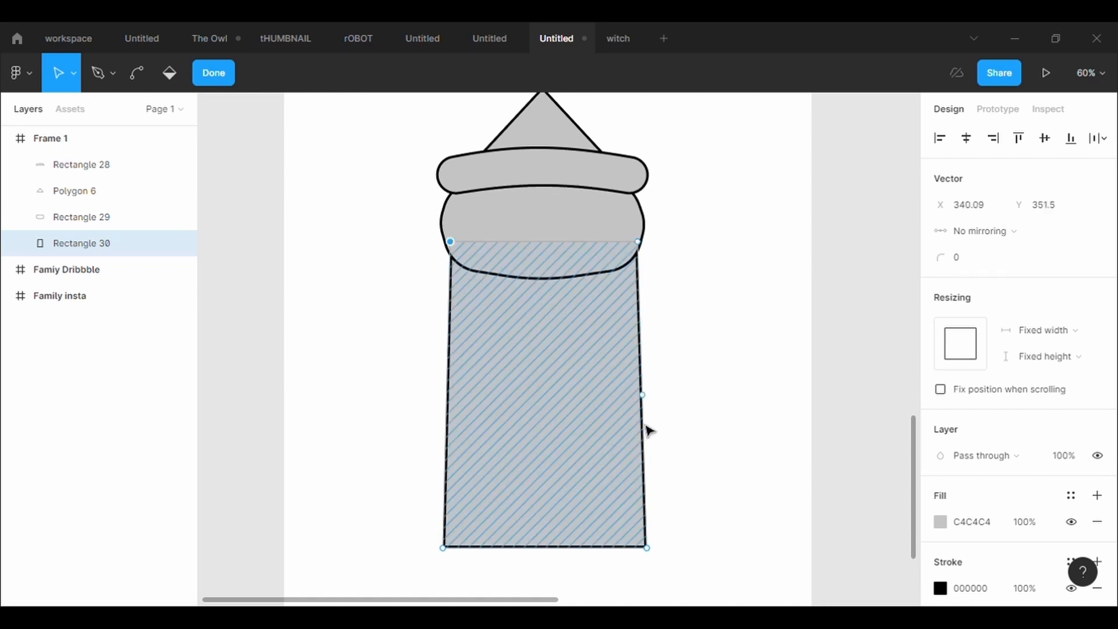
pyautogui.moveTo(642, 395); pyautogui.dragTo(681, 340)
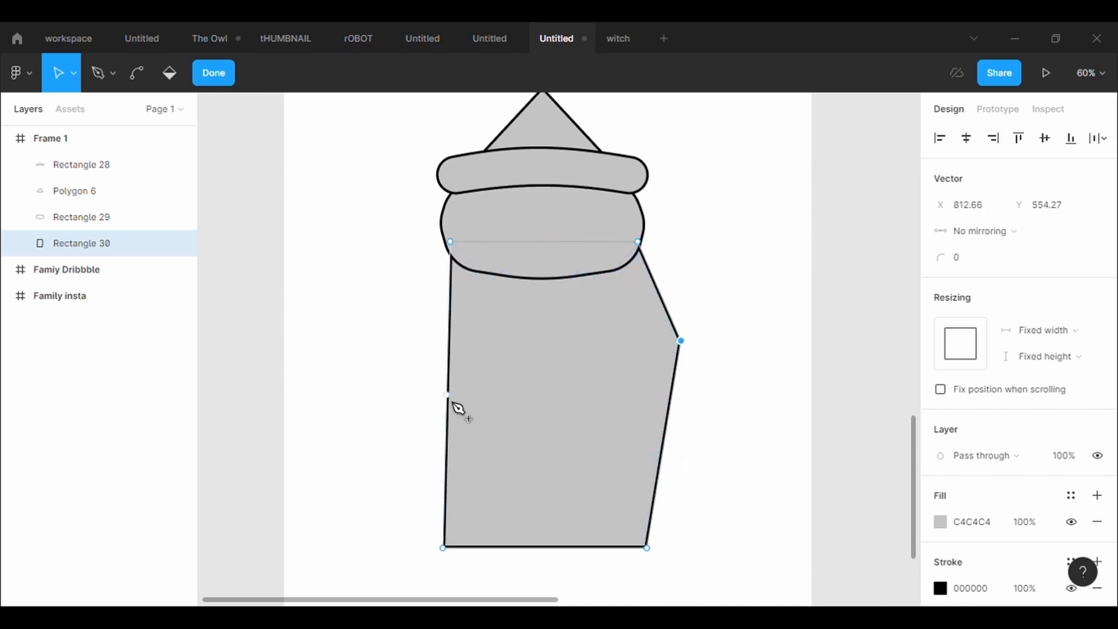
pyautogui.moveTo(453, 403); pyautogui.dragTo(426, 347)
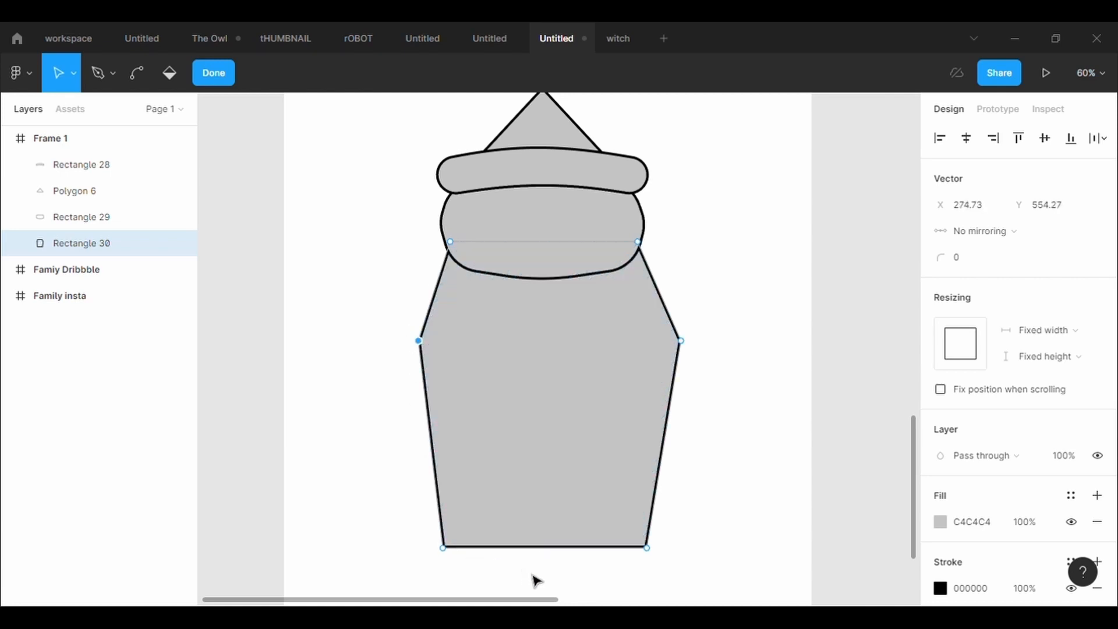
pyautogui.moveTo(444, 549); pyautogui.dragTo(501, 512)
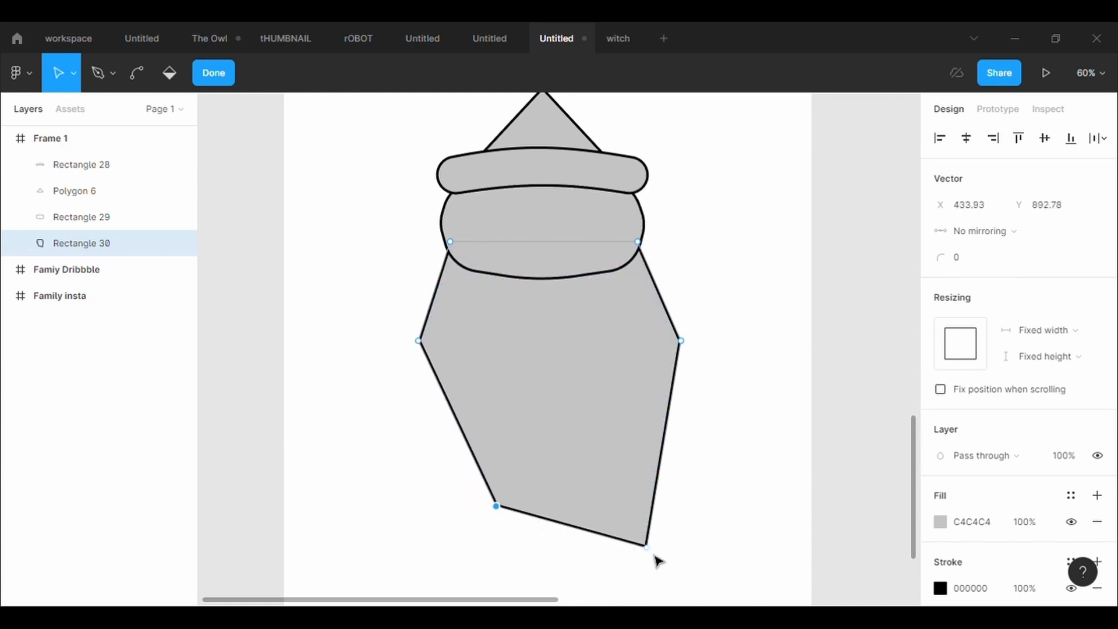
pyautogui.moveTo(647, 547); pyautogui.dragTo(610, 511)
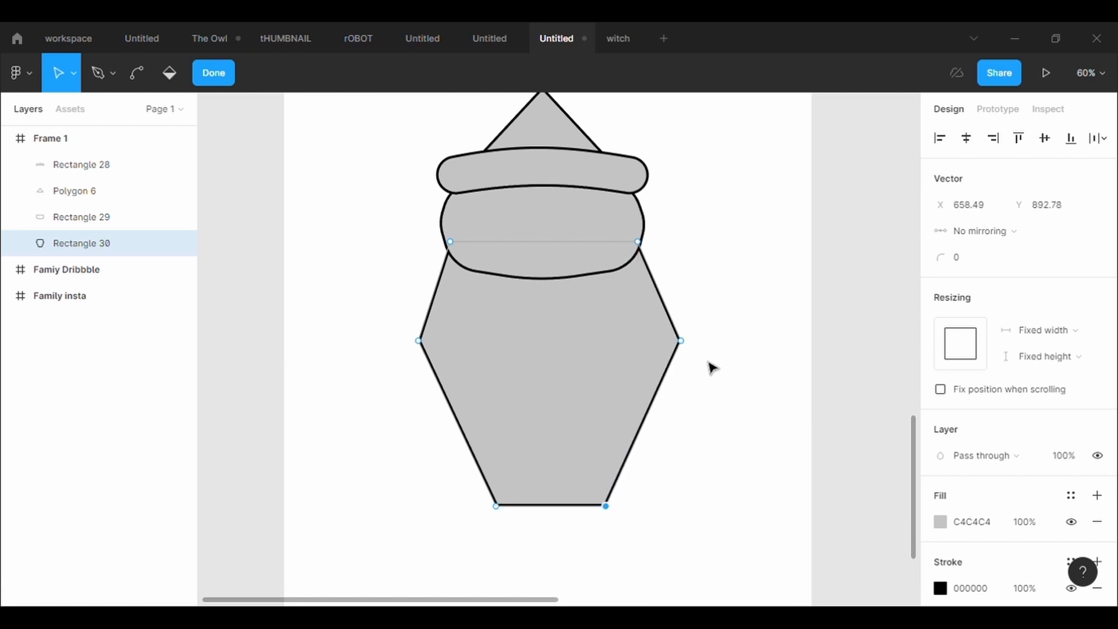
# Narrow the six-sided body to about 473 × 541 by moving both side points and the lower-right corner slightly inward.
pyautogui.moveTo(683, 343); pyautogui.dragTo(668, 339)
pyautogui.hotkey('ctrl', 'z')
pyautogui.click(681, 343)
pyautogui.moveTo(422, 343); pyautogui.dragTo(437, 346)
pyautogui.press('Escape')
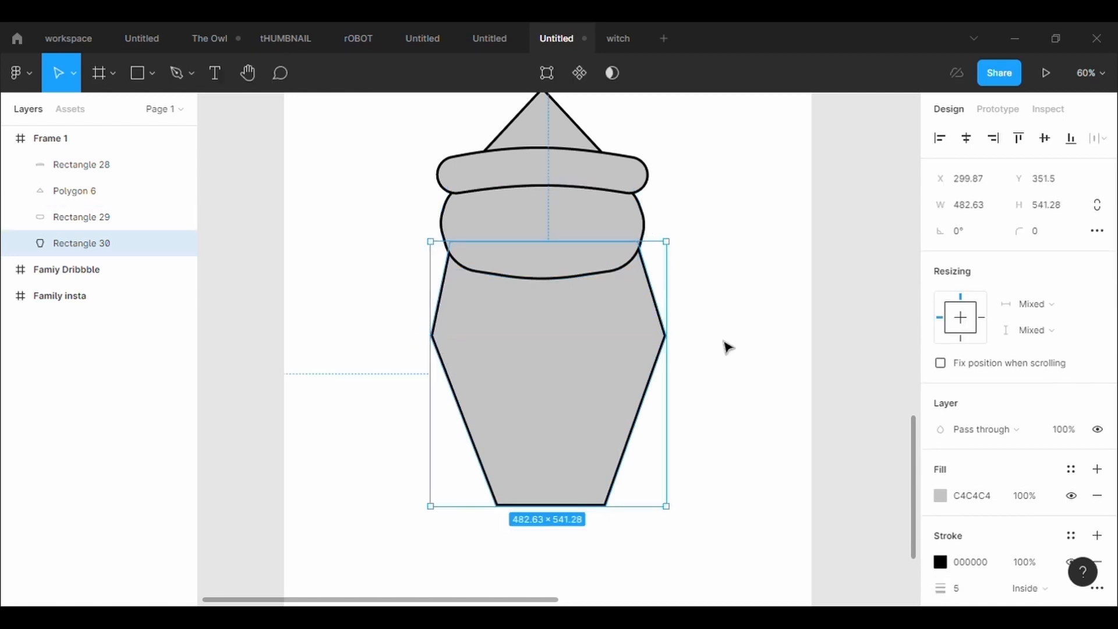
pyautogui.click(548, 73)
pyautogui.moveTo(671, 343); pyautogui.dragTo(667, 344)
pyautogui.moveTo(609, 512); pyautogui.dragTo(603, 514)
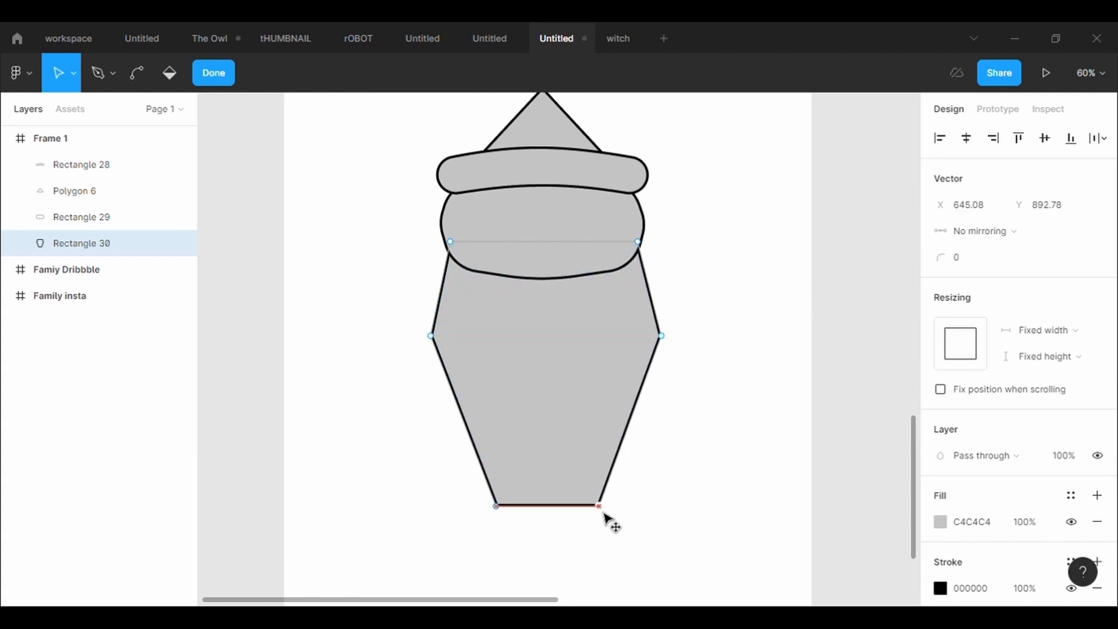
pyautogui.click(774, 492)
# Move all the character's shapes together down towards the vertical middle of Frame 1.
pyautogui.scroll(-3, 775, 492)
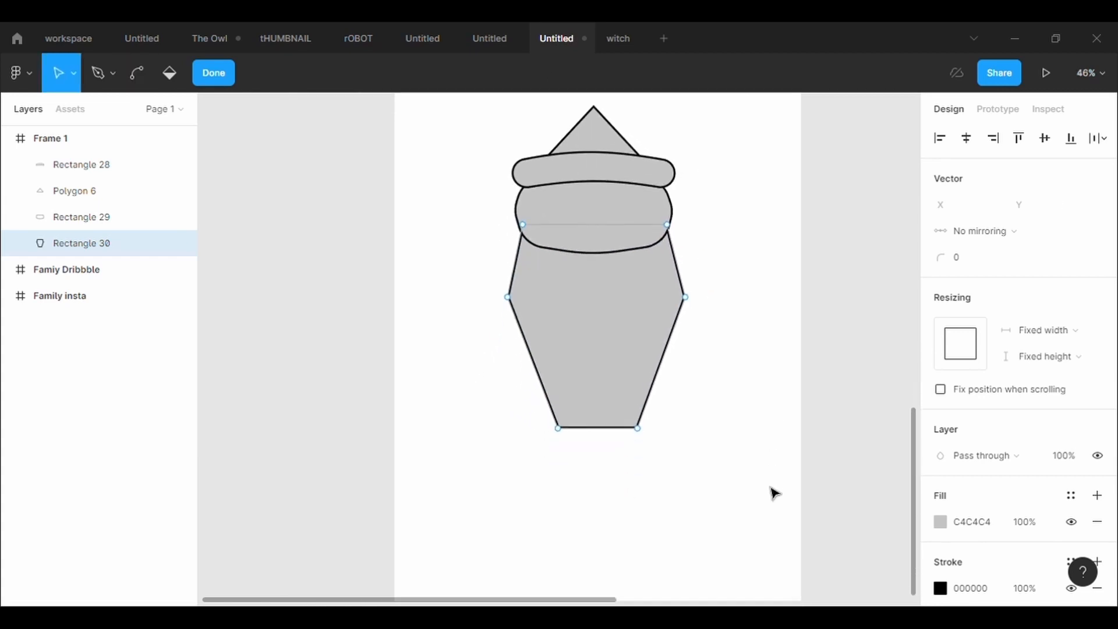
pyautogui.scroll(1, 774, 494)
pyautogui.moveTo(750, 513); pyautogui.dragTo(721, 412)
pyautogui.press('Escape')
pyautogui.moveTo(605, 268); pyautogui.dragTo(602, 332)
pyautogui.scroll(-2, 743, 402)
pyautogui.click(743, 402)
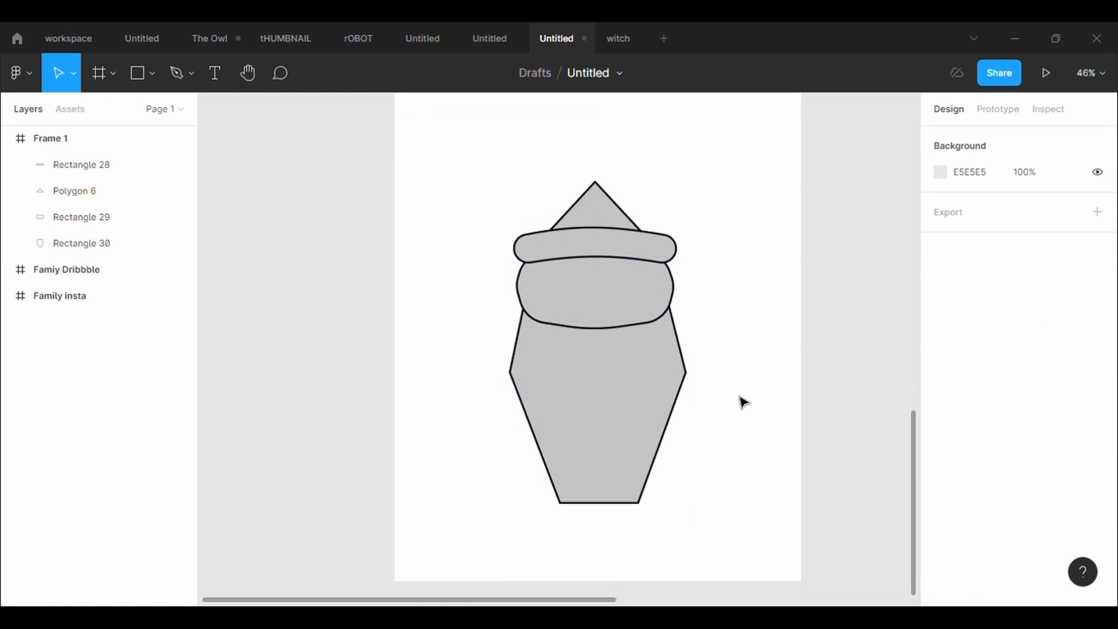
pyautogui.scroll(-1, 743, 401)
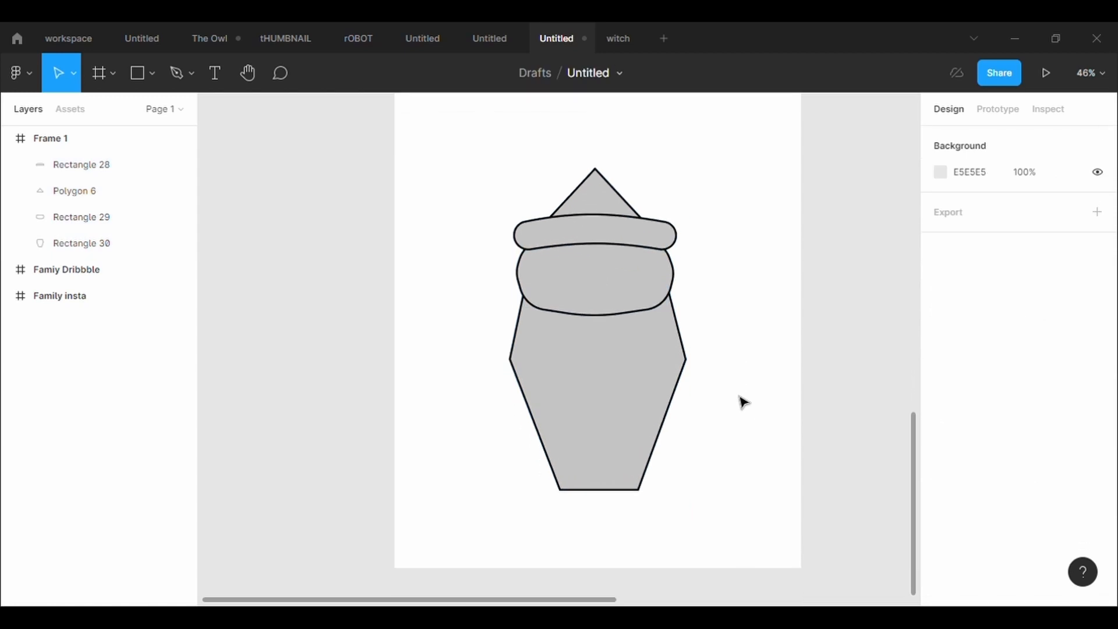
# Draw a circle about 109 × 109 on the left half of the body and give it a black inside stroke of width 5.
pyautogui.click(153, 74)
pyautogui.click(163, 175)
pyautogui.scroll(3, 570, 369)
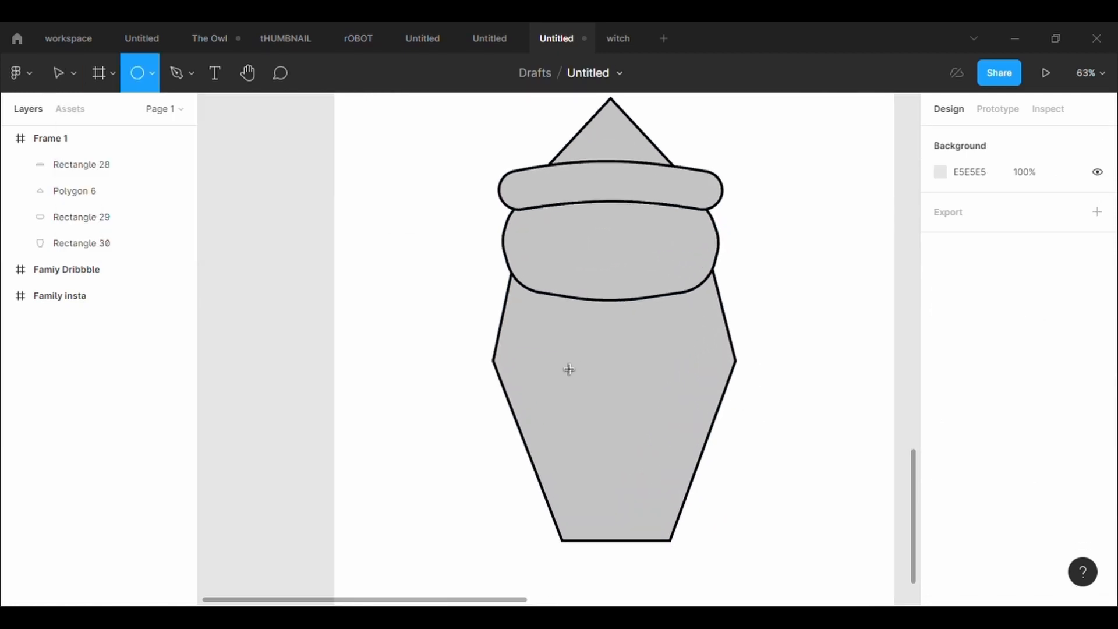
pyautogui.moveTo(540, 335); pyautogui.dragTo(607, 406)
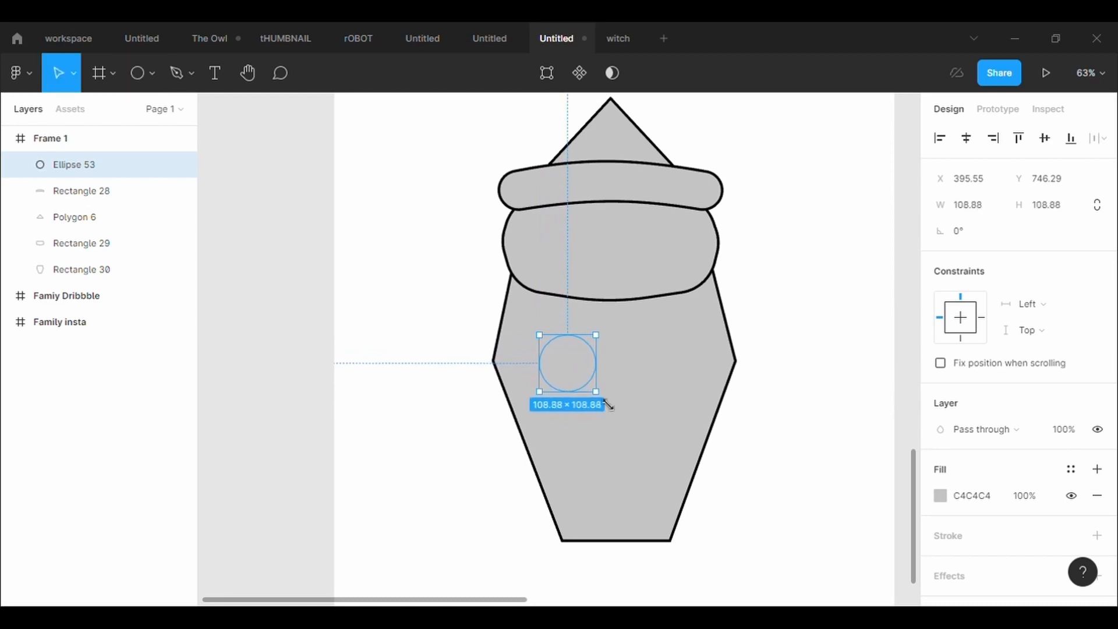
pyautogui.click(989, 549)
pyautogui.click(986, 594)
pyautogui.write('5')
pyautogui.press('Return')
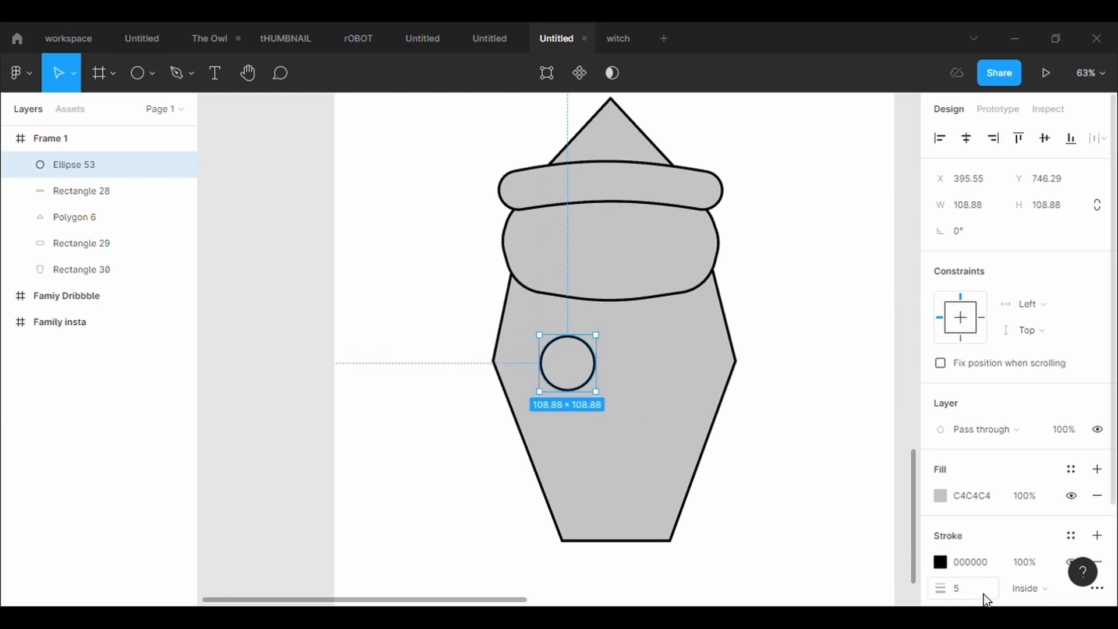
# Duplicate the circle and place the copy level with it on the right half of the body.
pyautogui.hotkey('ctrl', 'c')
pyautogui.hotkey('ctrl', 'v')
pyautogui.moveTo(579, 362); pyautogui.dragTo(673, 362)
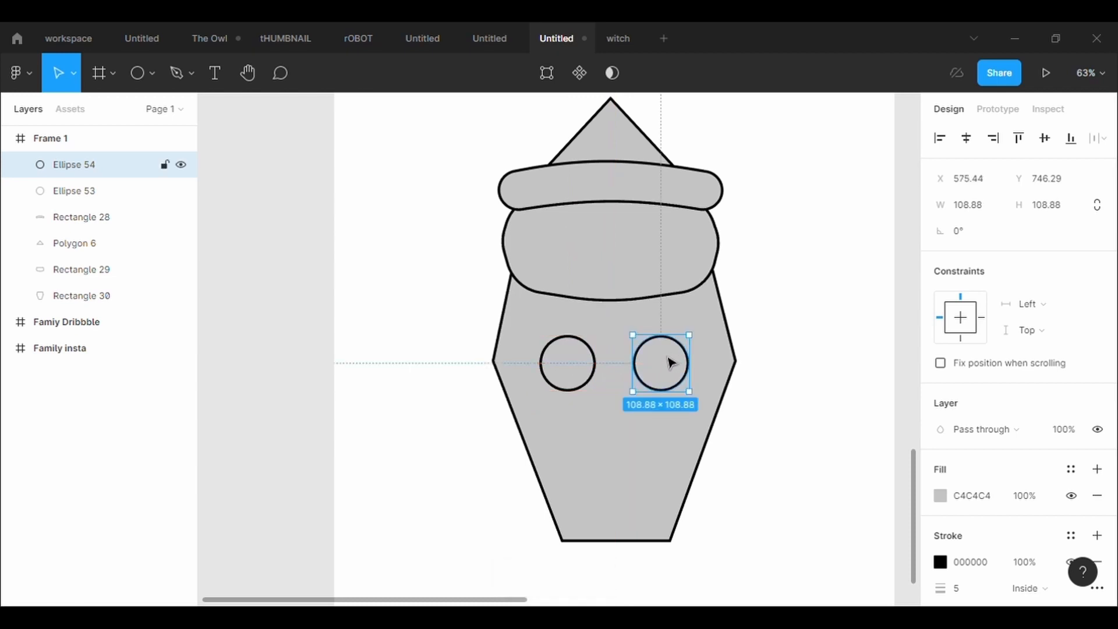
# Enlarge the left circle to about 125 × 125 and shift it slightly inward on the body.
pyautogui.click(591, 373)
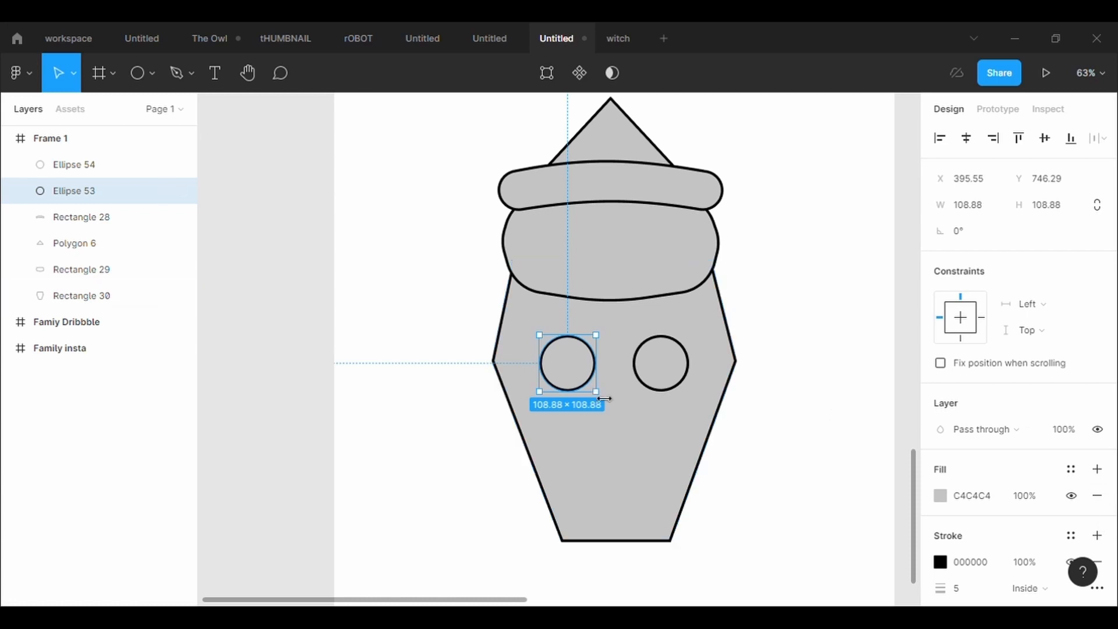
pyautogui.moveTo(608, 404); pyautogui.dragTo(573, 371)
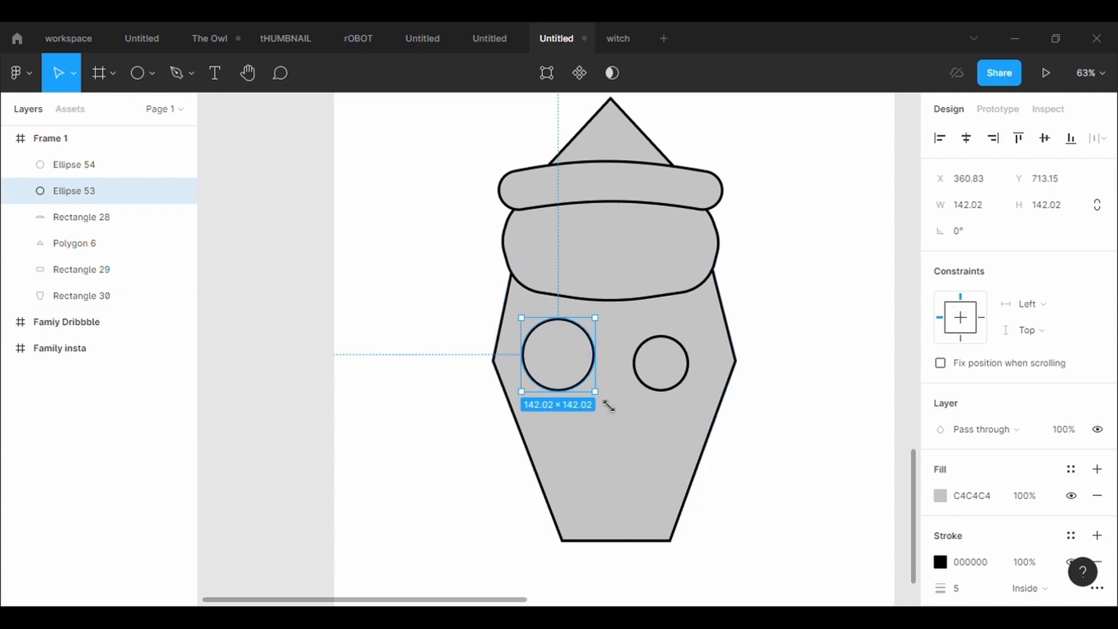
pyautogui.moveTo(609, 406); pyautogui.dragTo(598, 392)
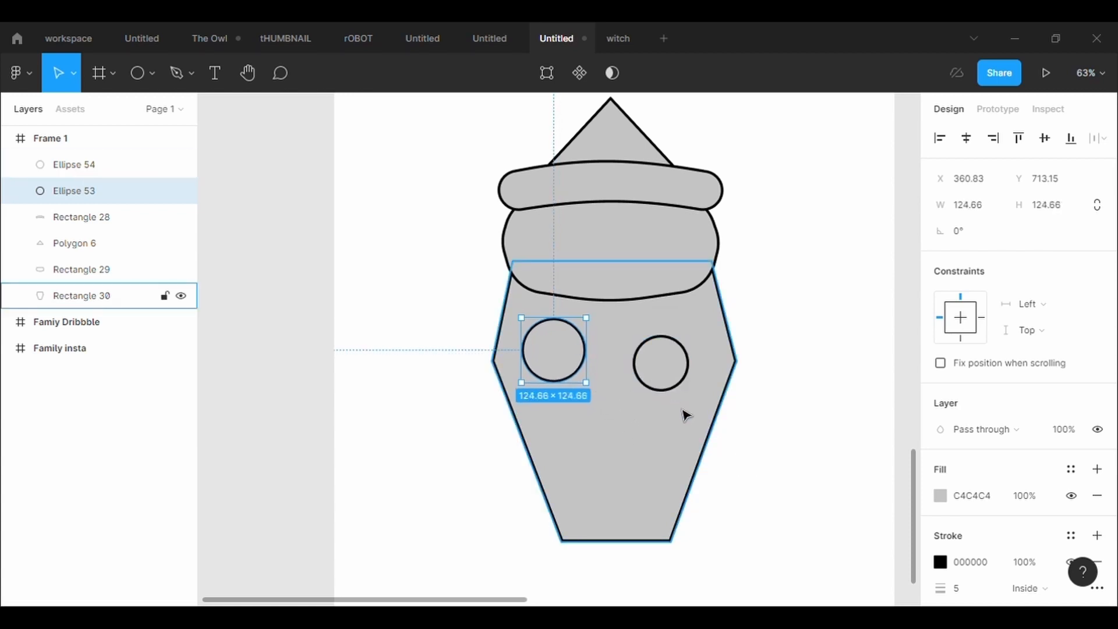
pyautogui.moveTo(562, 346); pyautogui.dragTo(570, 347)
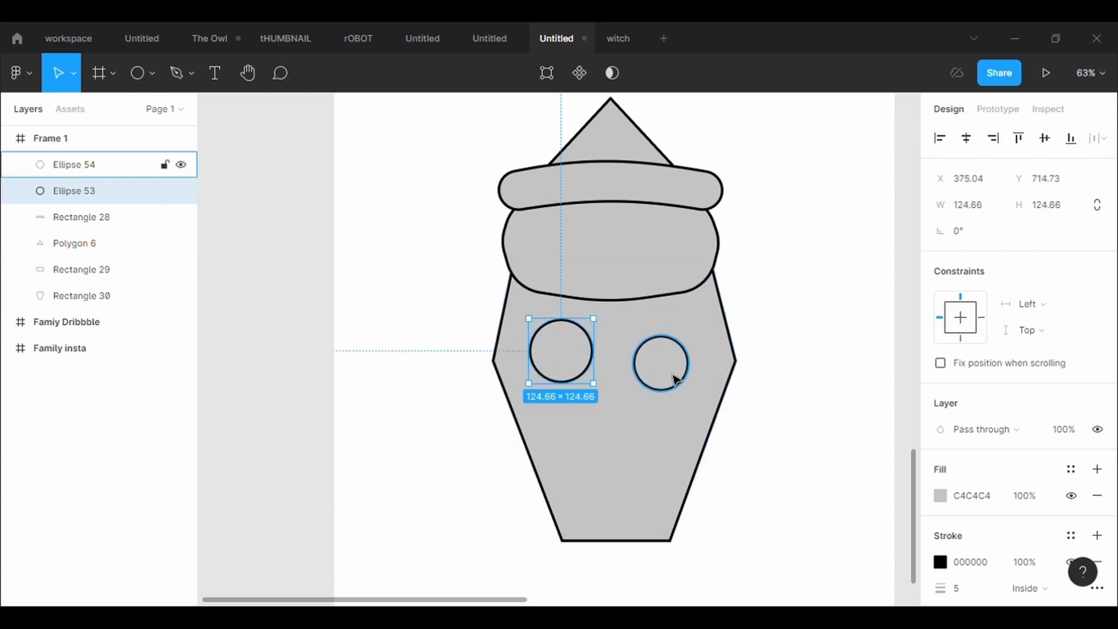
# Replace the smaller right circle with a copy of the enlarged left circle, placed level with it.
pyautogui.click(679, 382)
pyautogui.press('Delete')
pyautogui.click(563, 352)
pyautogui.hotkey('ctrl', 'c')
pyautogui.hotkey('ctrl', 'v')
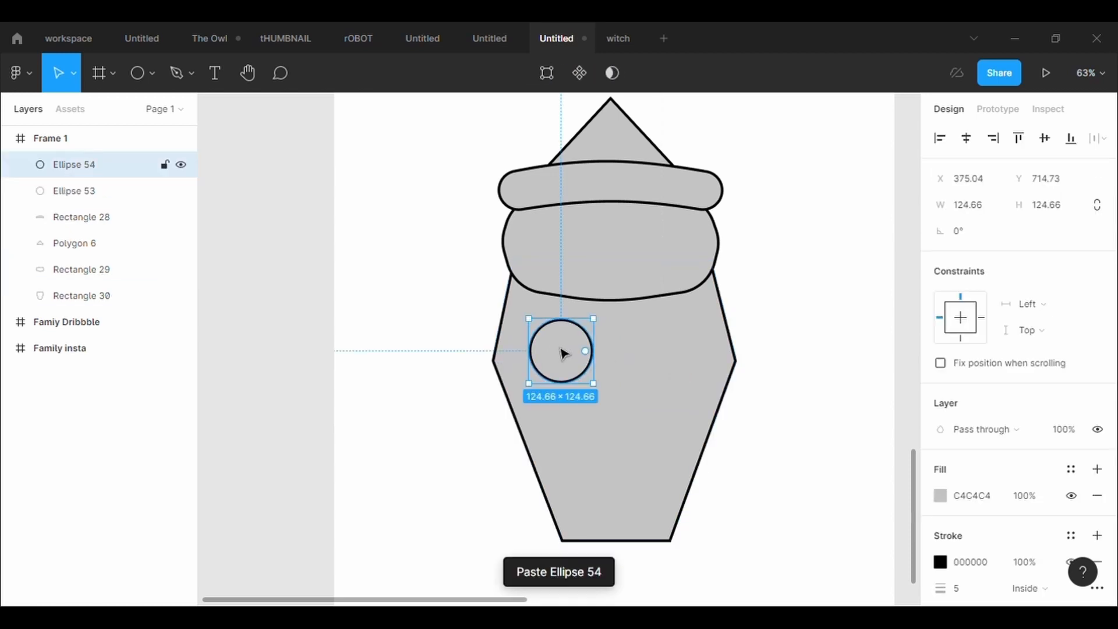
pyautogui.moveTo(564, 352); pyautogui.dragTo(675, 354)
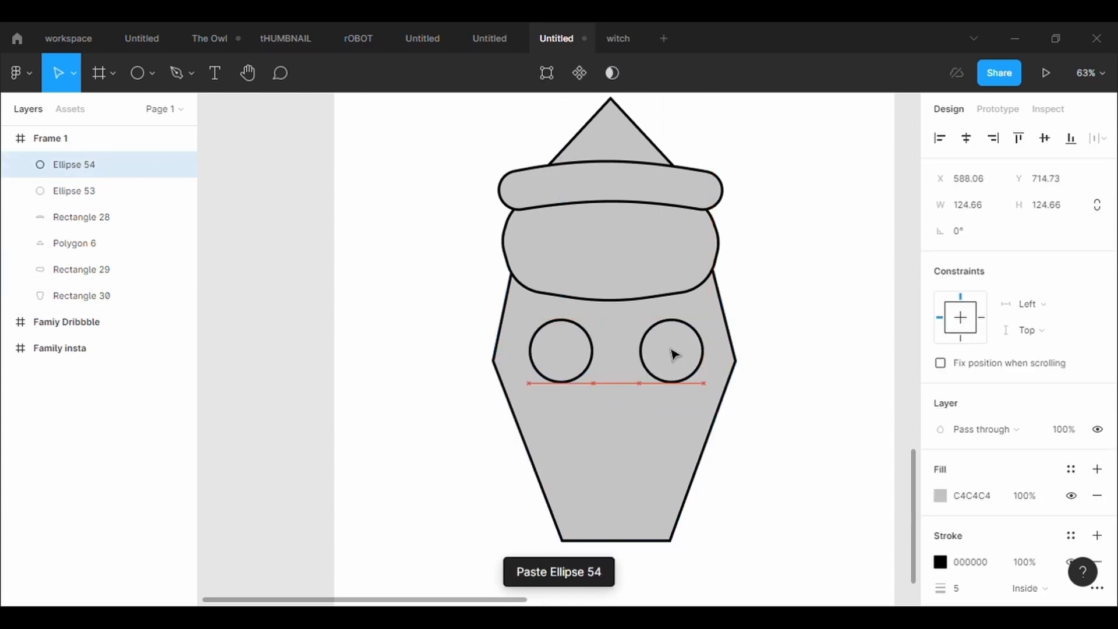
# Draw an open five-point zigzag line across the body with the Pen tool, with a peak above each circle and a valley between them.
pyautogui.click(639, 431)
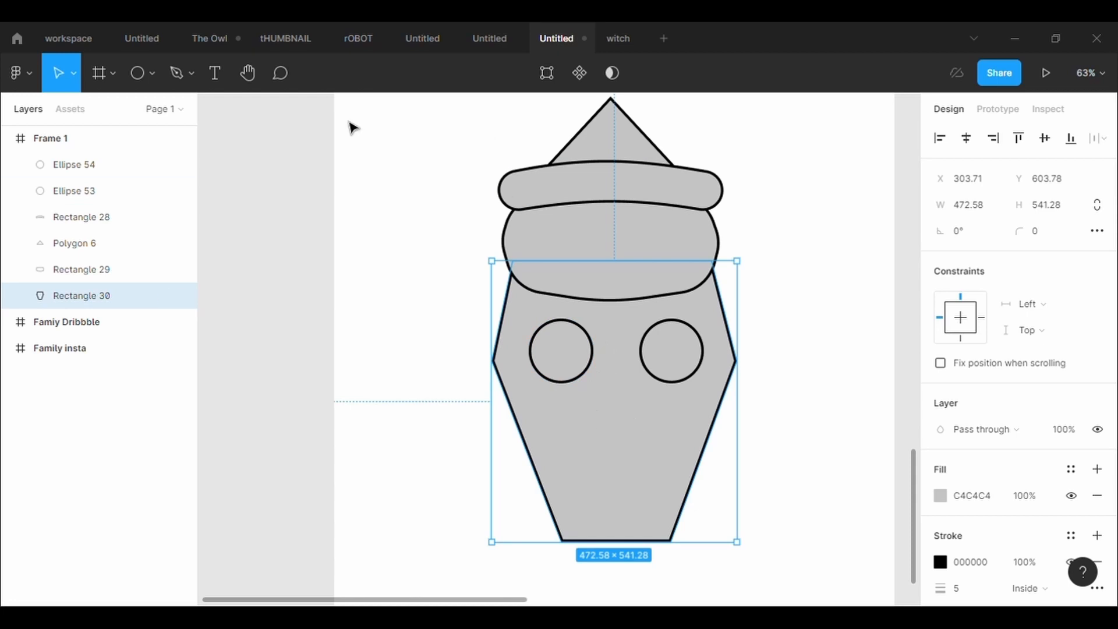
pyautogui.click(176, 74)
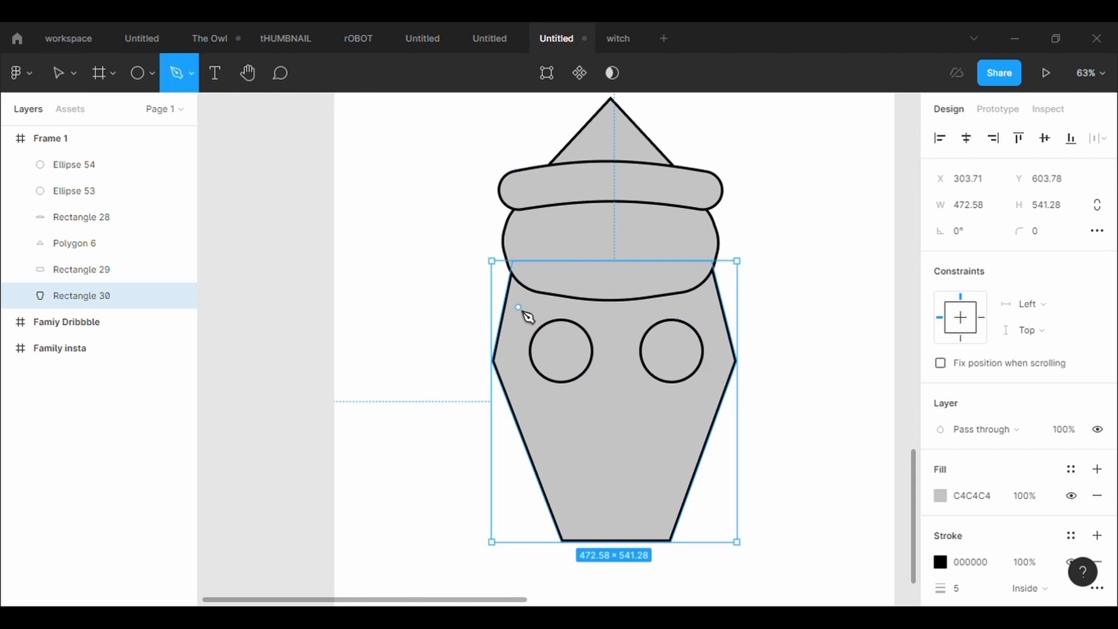
pyautogui.click(503, 322)
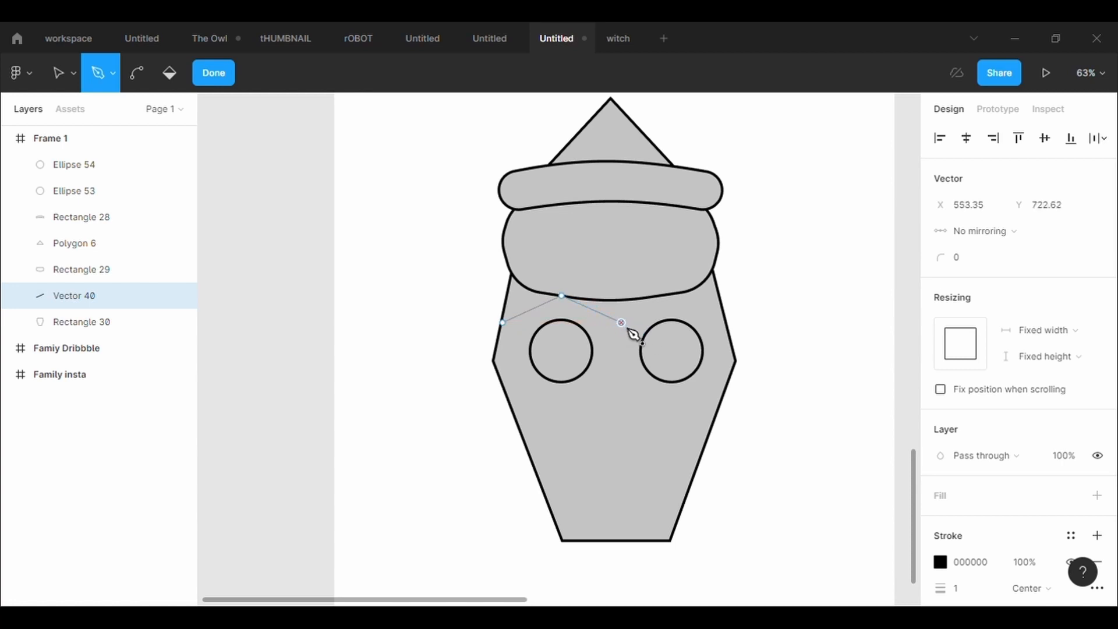
pyautogui.click(621, 322)
pyautogui.click(678, 296)
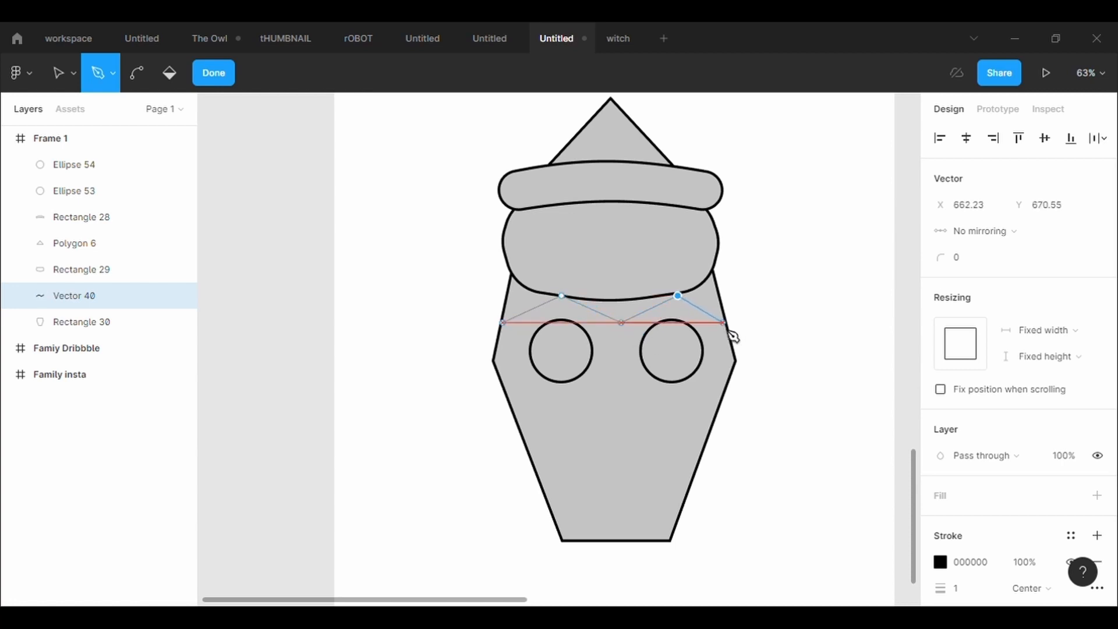
pyautogui.click(724, 323)
pyautogui.press('Escape')
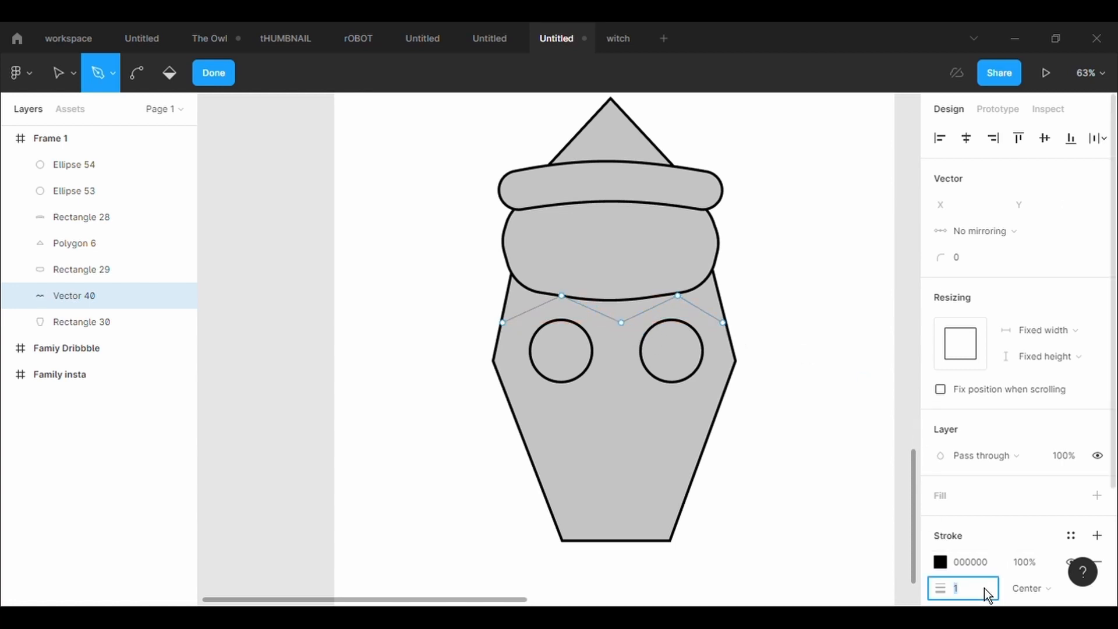
# Set the zigzag line's stroke width to 5 and its corner radius to 100.
pyautogui.write('5')
pyautogui.press('Return')
pyautogui.scroll(3, 740, 379)
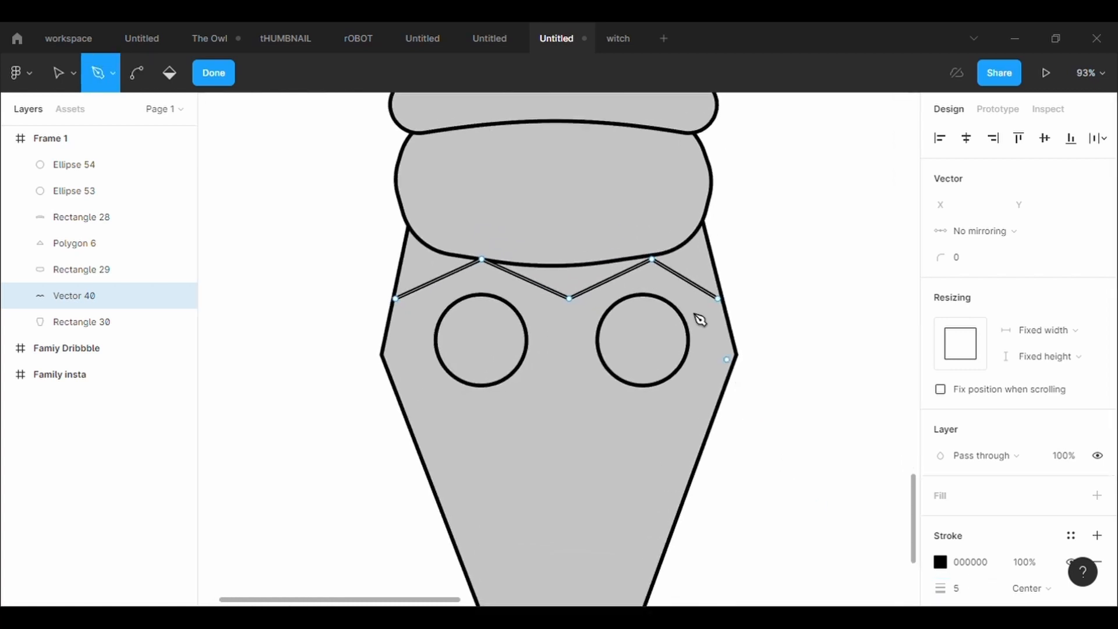
pyautogui.click(214, 73)
pyautogui.click(1045, 238)
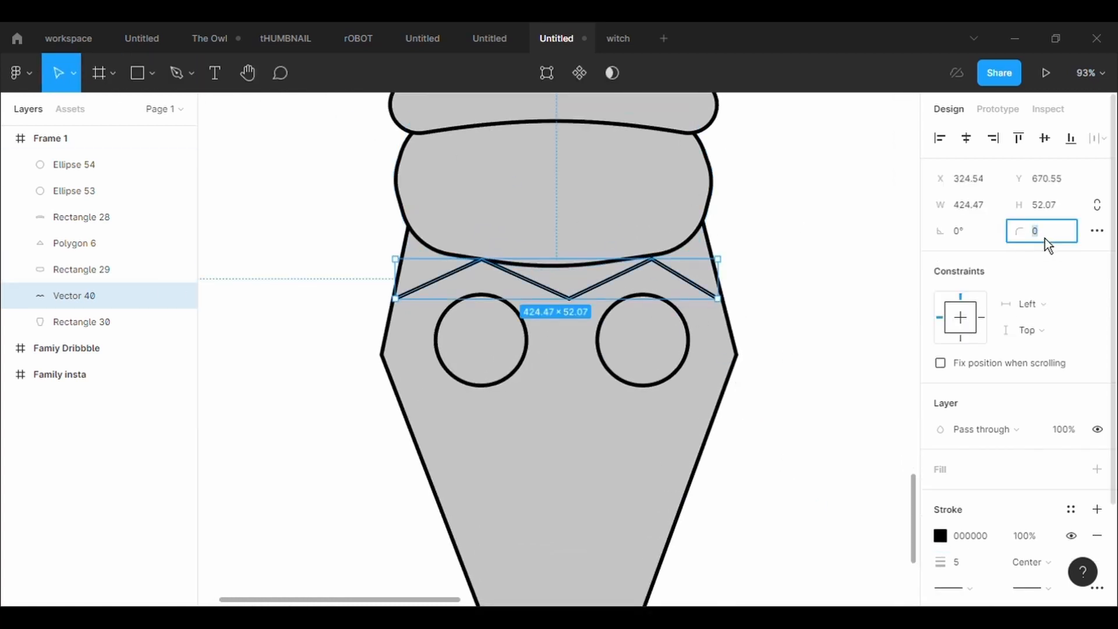
pyautogui.write('100')
pyautogui.press('Return')
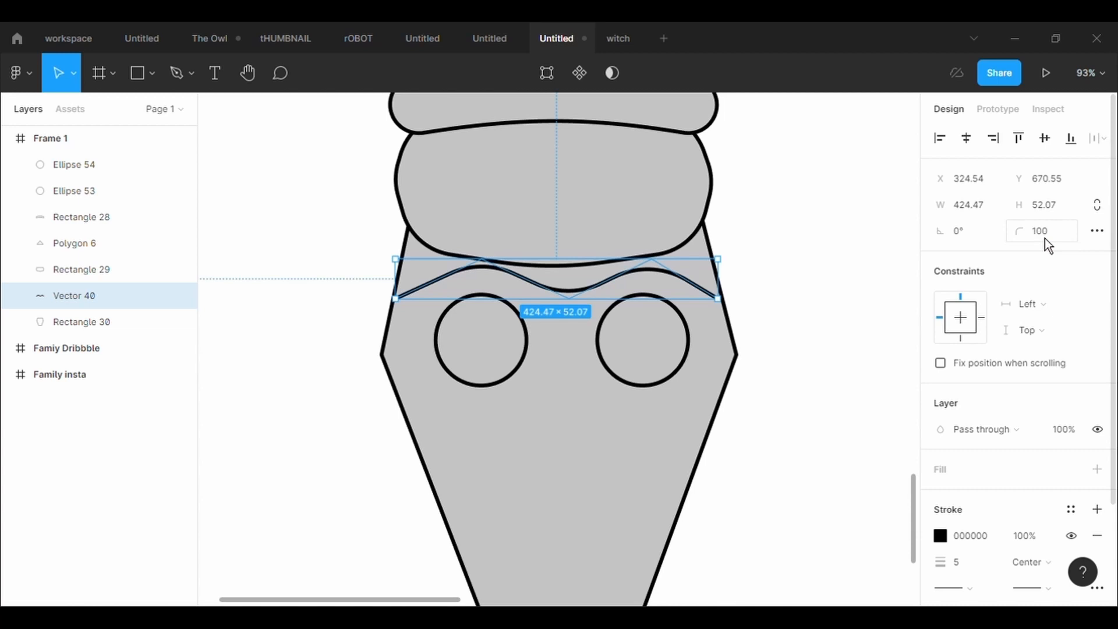
# Make the line's middle valley point sharp by setting only that point's corner radius to 0.
pyautogui.click(547, 75)
pyautogui.click(570, 299)
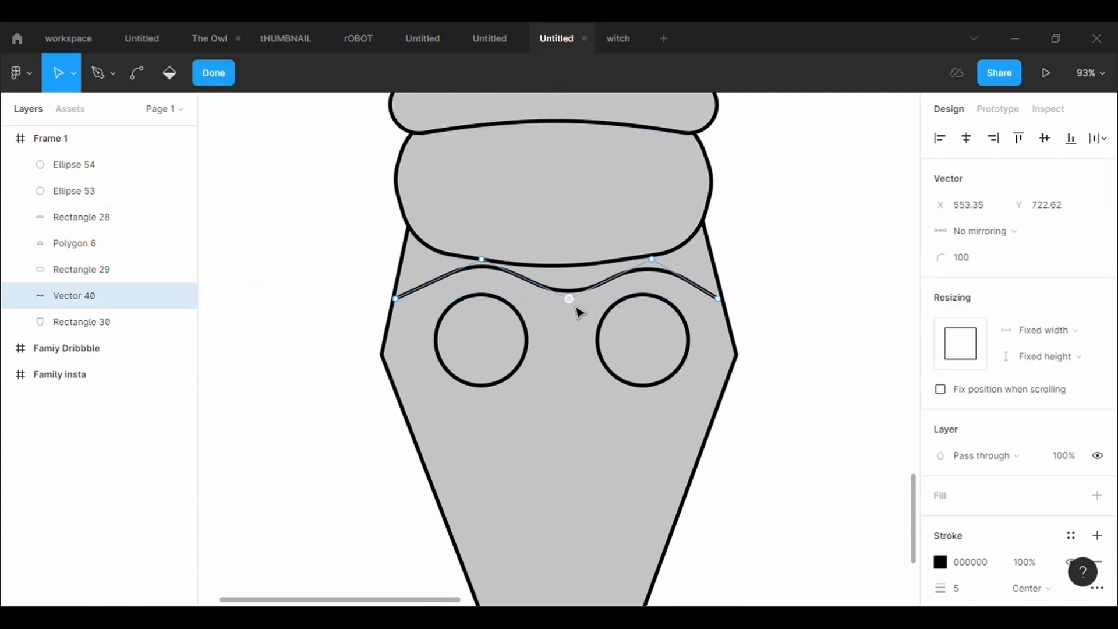
pyautogui.click(1005, 274)
pyautogui.write('0')
pyautogui.press('Return')
# Reshape the line by shifting both peaks inward, lowering the valley, bending the left segment outward, and attaching both ends to the body's side corners.
pyautogui.moveTo(655, 263)
pyautogui.mouseDown()
pyautogui.moveTo(631, 247)
pyautogui.moveTo(636, 237)
pyautogui.moveTo(640, 250)
pyautogui.mouseUp()
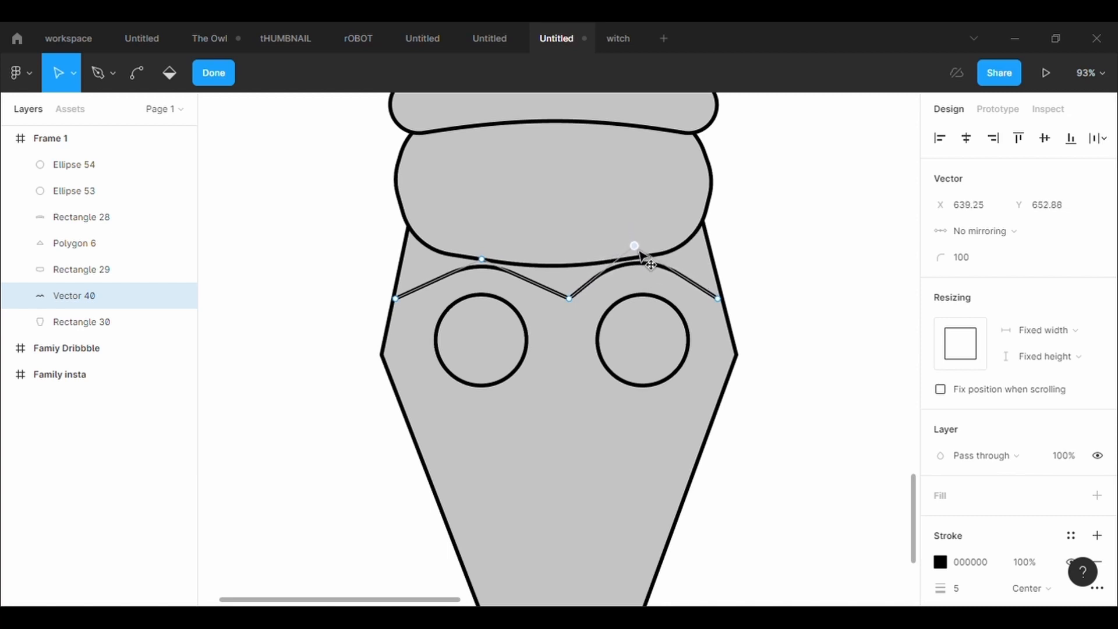
pyautogui.moveTo(488, 254)
pyautogui.mouseDown()
pyautogui.moveTo(502, 250)
pyautogui.moveTo(509, 267)
pyautogui.moveTo(509, 250)
pyautogui.moveTo(501, 267)
pyautogui.mouseUp()
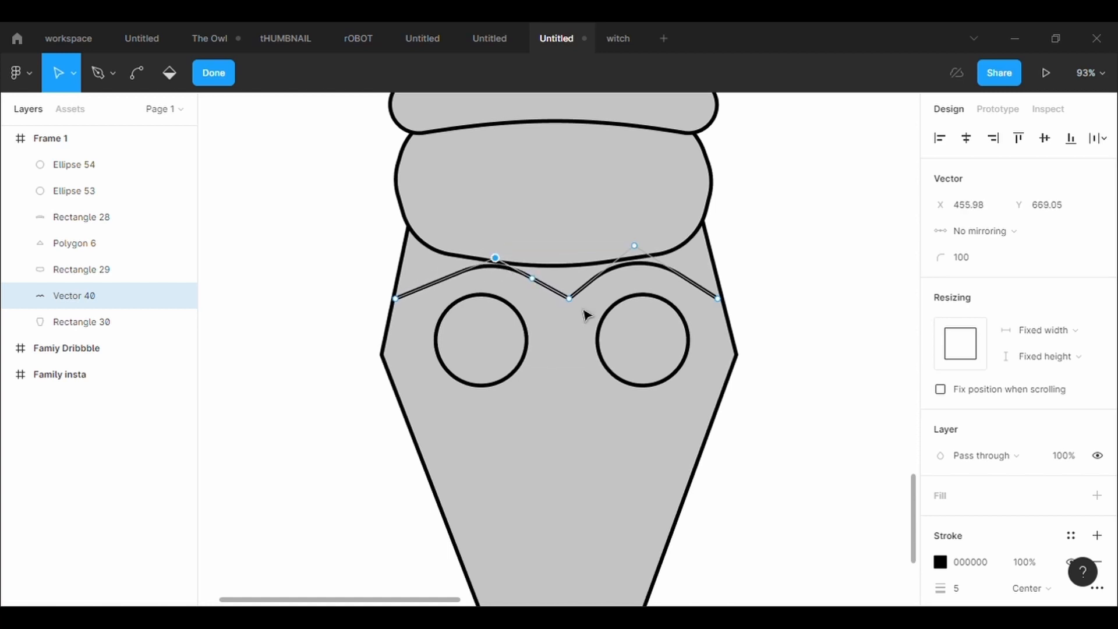
pyautogui.moveTo(569, 299); pyautogui.dragTo(571, 324)
pyautogui.moveTo(446, 279); pyautogui.dragTo(423, 282)
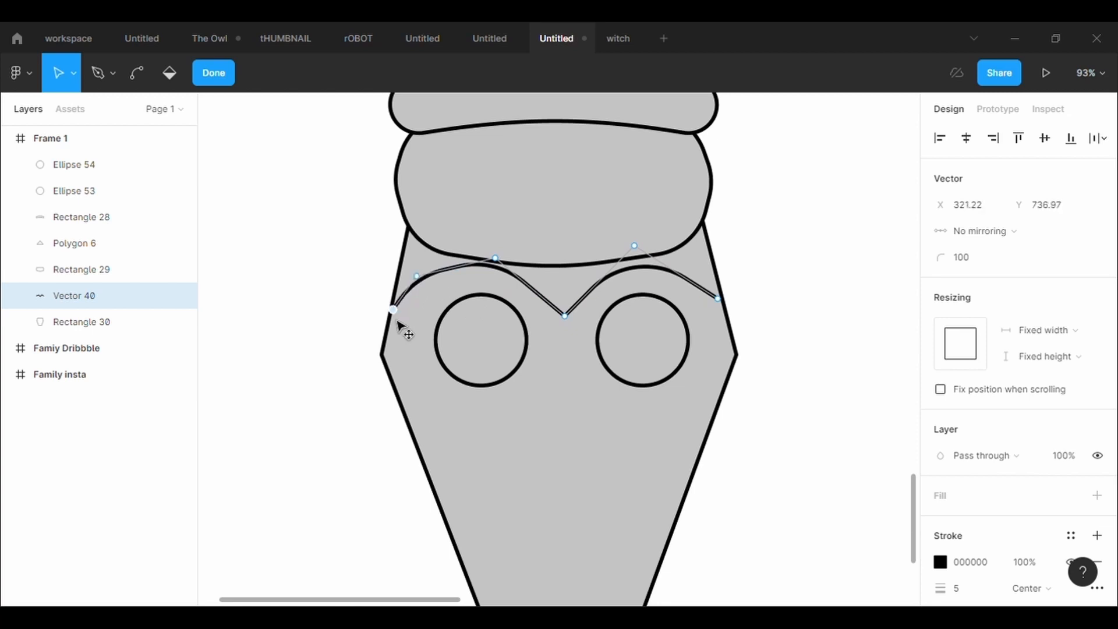
pyautogui.moveTo(399, 322); pyautogui.dragTo(386, 359)
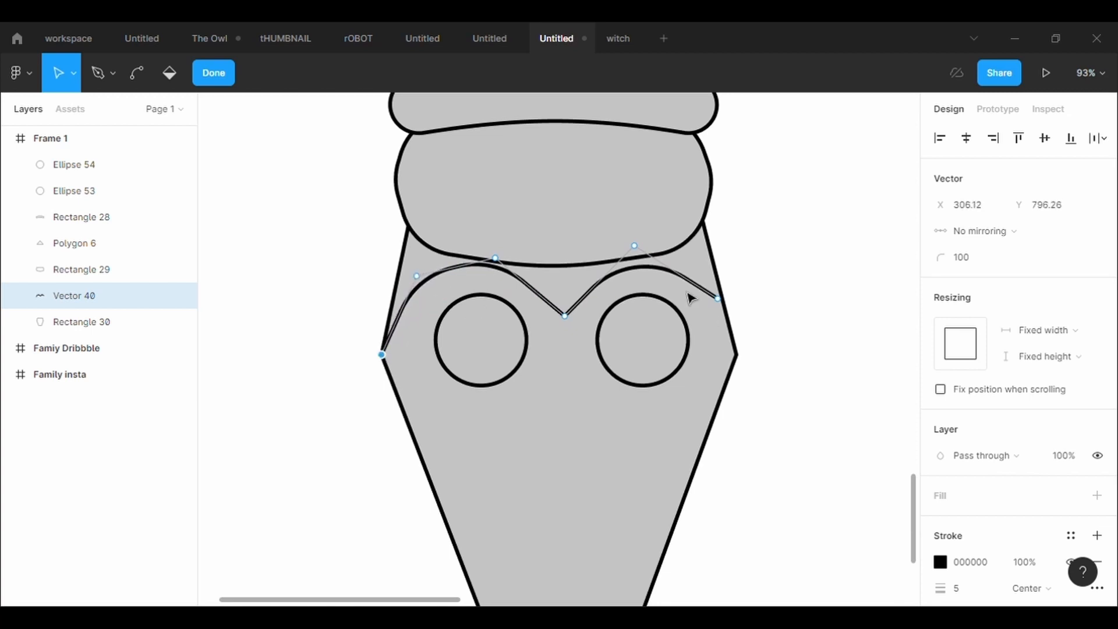
pyautogui.moveTo(726, 307); pyautogui.dragTo(743, 359)
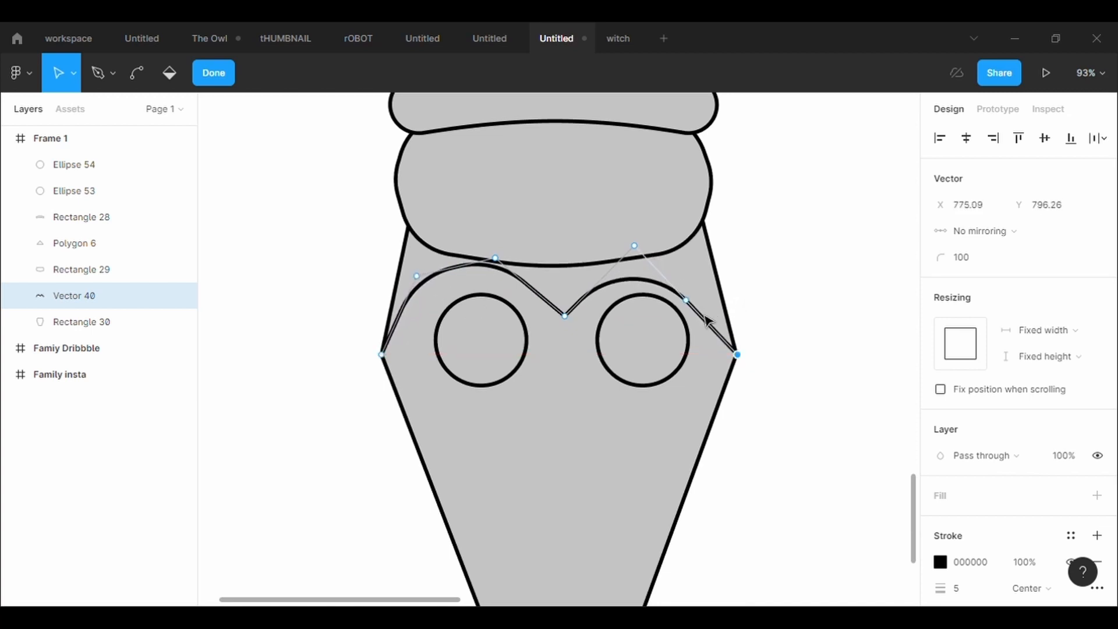
# Bend the brow line's right outer segment outward so it arches around the right eye, and finish editing the line.
pyautogui.moveTo(689, 304); pyautogui.dragTo(719, 302)
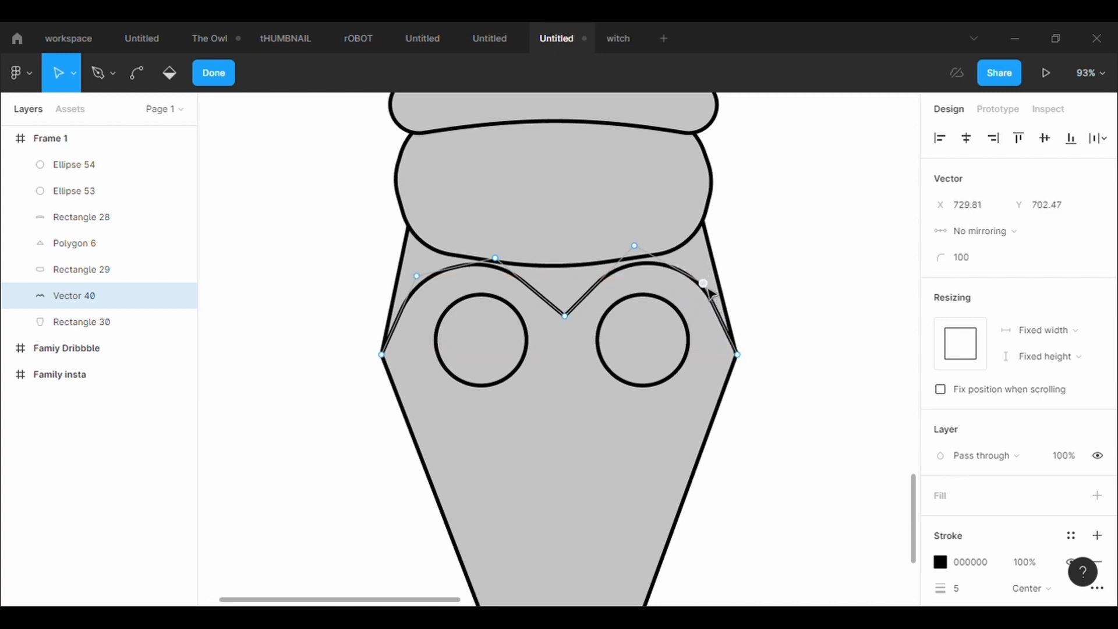
pyautogui.press('Escape')
pyautogui.press('Escape')
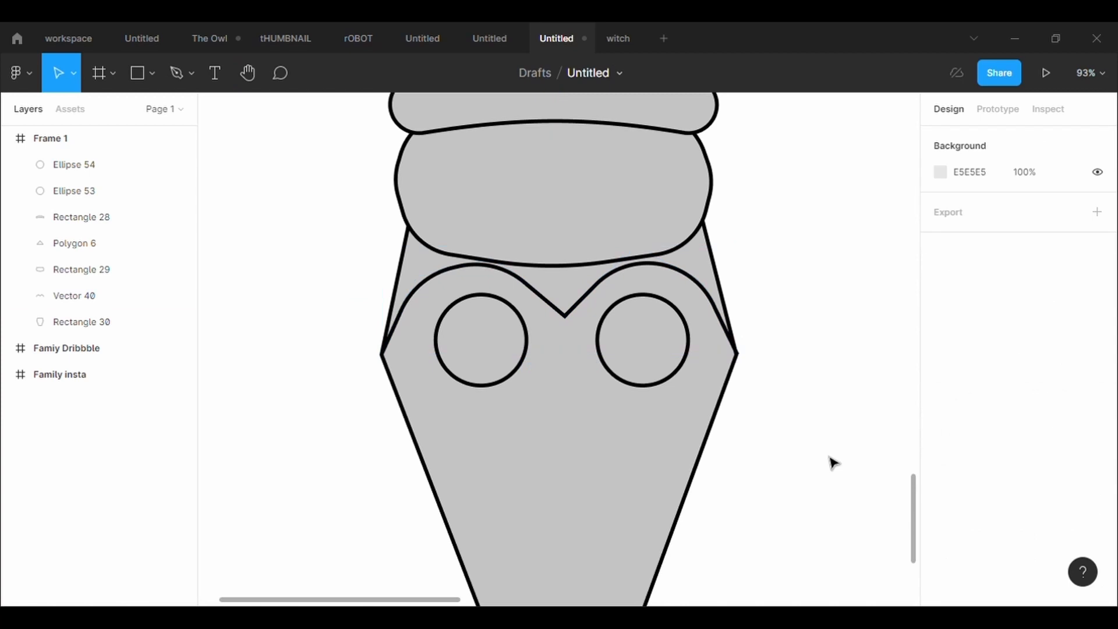
# Draw a tall triangle about 80 × 212 for the nose, centred between the eyes below the brow valley.
pyautogui.scroll(-2, 833, 463)
pyautogui.scroll(-1, 833, 463)
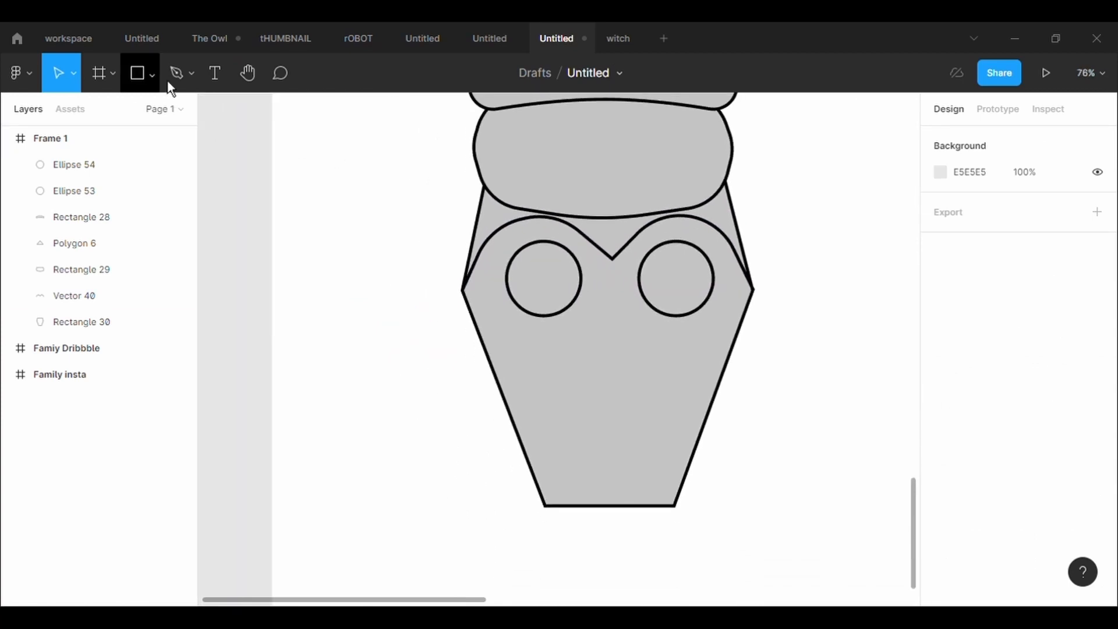
pyautogui.click(153, 75)
pyautogui.click(161, 191)
pyautogui.moveTo(607, 300)
pyautogui.mouseDown()
pyautogui.moveTo(612, 388)
pyautogui.moveTo(670, 448)
pyautogui.mouseUp()
pyautogui.moveTo(632, 386); pyautogui.dragTo(609, 387)
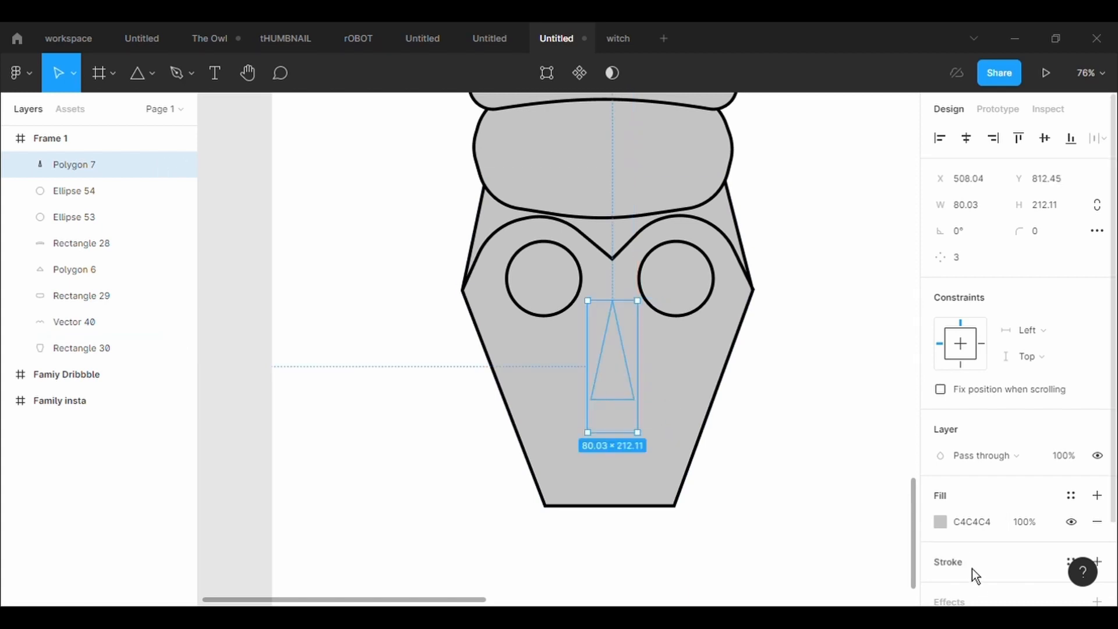
# Add a black stroke of width 5 to the nose triangle.
pyautogui.click(973, 565)
pyautogui.scroll(-3, 996, 513)
pyautogui.click(982, 470)
pyautogui.write('5')
pyautogui.press('Return')
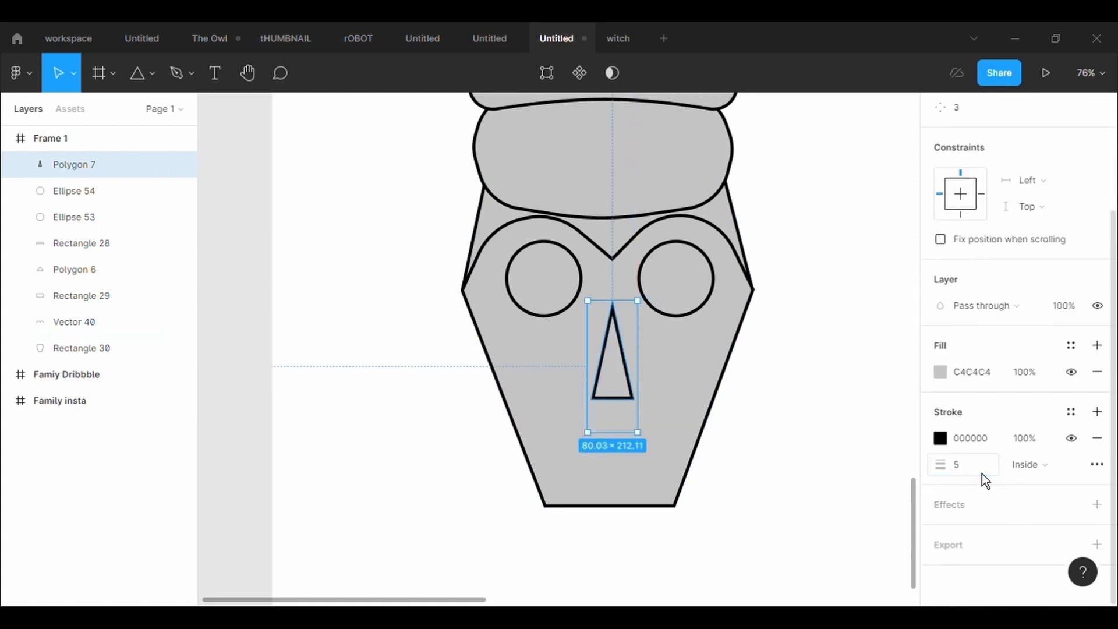
# Bend the nose's bottom edge downward into a curve and enlarge the nose to about 88 × 225, its tip at the face's widest level.
pyautogui.press('Return')
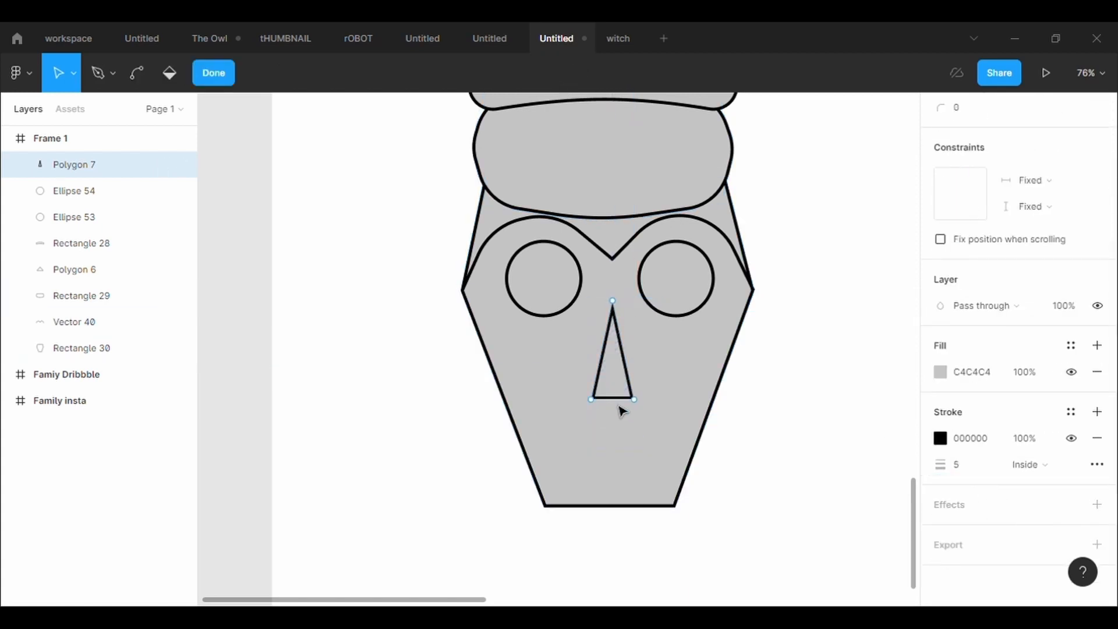
pyautogui.scroll(5, 619, 400)
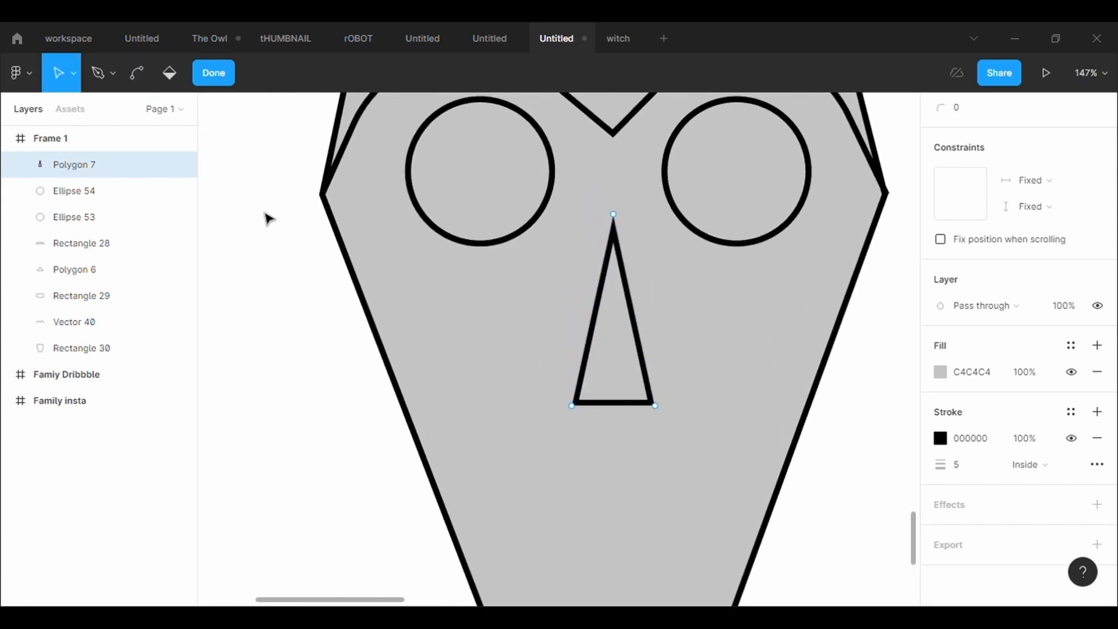
pyautogui.click(137, 74)
pyautogui.moveTo(617, 412); pyautogui.dragTo(624, 433)
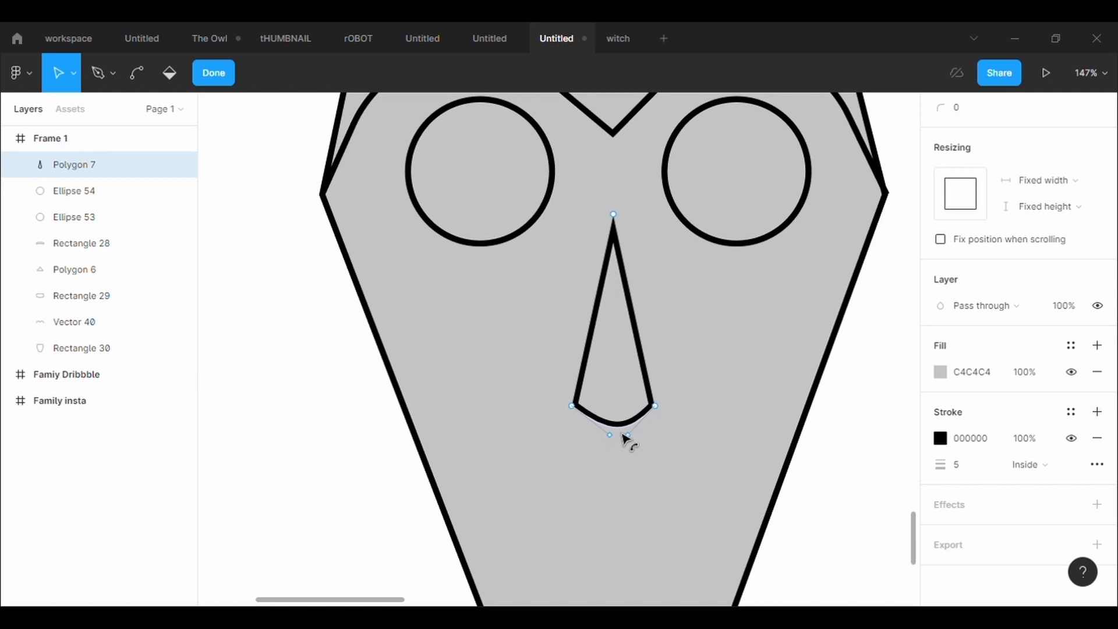
pyautogui.press('Escape')
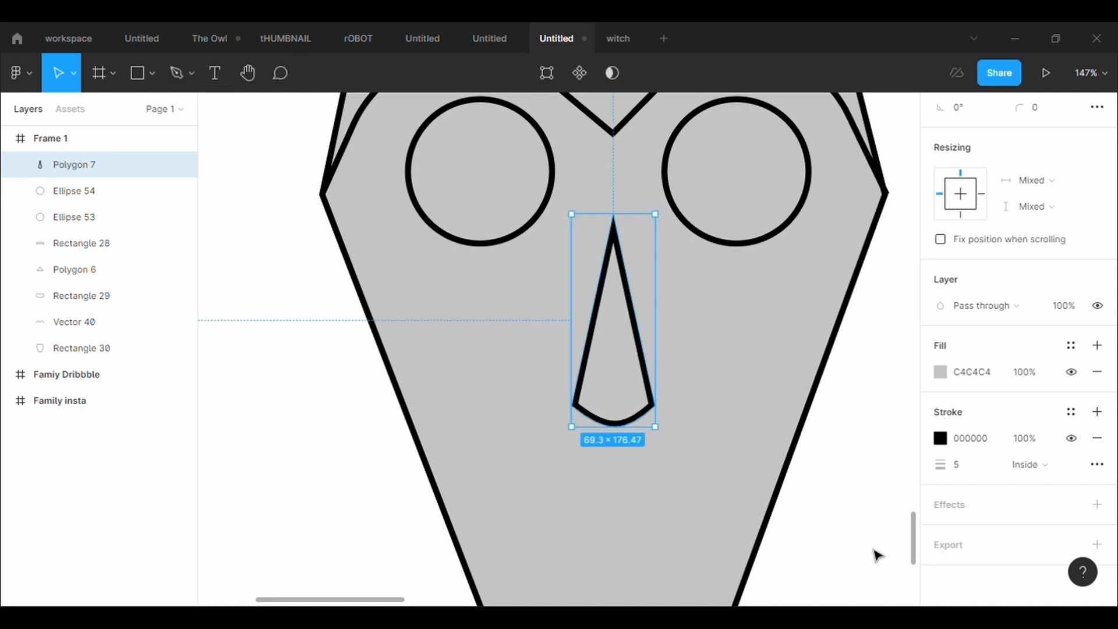
pyautogui.scroll(-5, 767, 452)
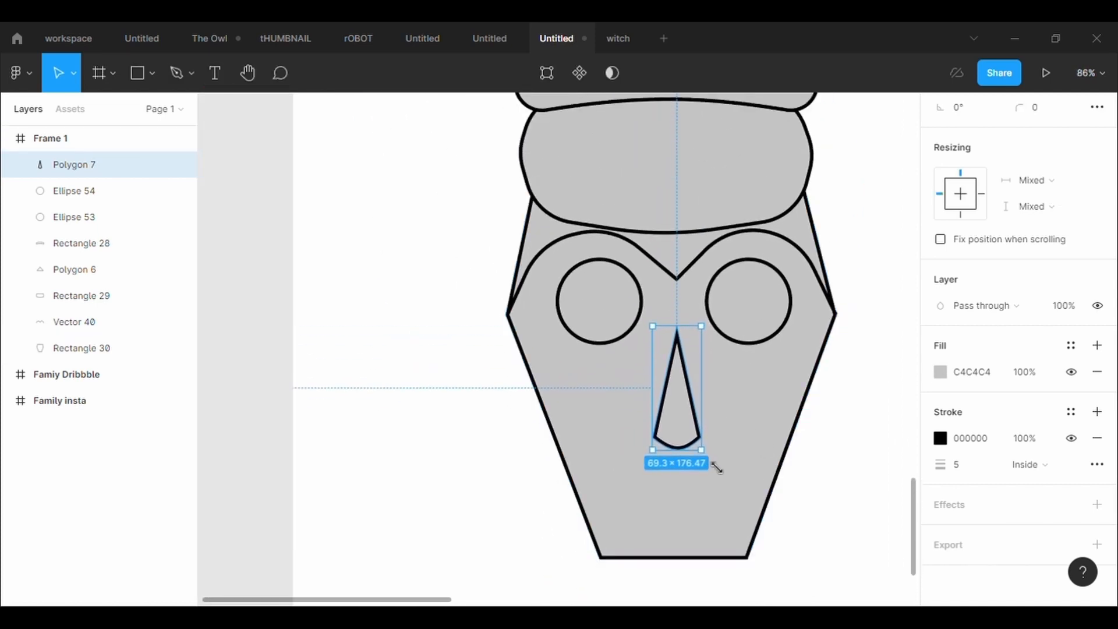
pyautogui.moveTo(718, 468); pyautogui.dragTo(691, 449)
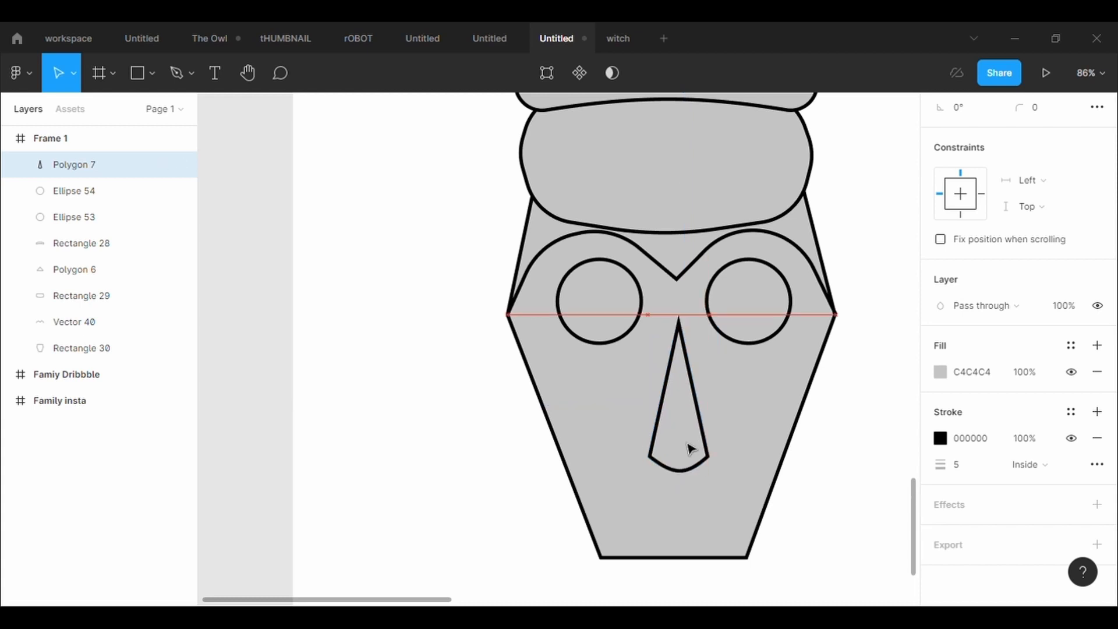
# Add a point to each slanted side of the nose and move both outward, just above the bottom corners.
pyautogui.click(547, 73)
pyautogui.moveTo(695, 389); pyautogui.dragTo(719, 447)
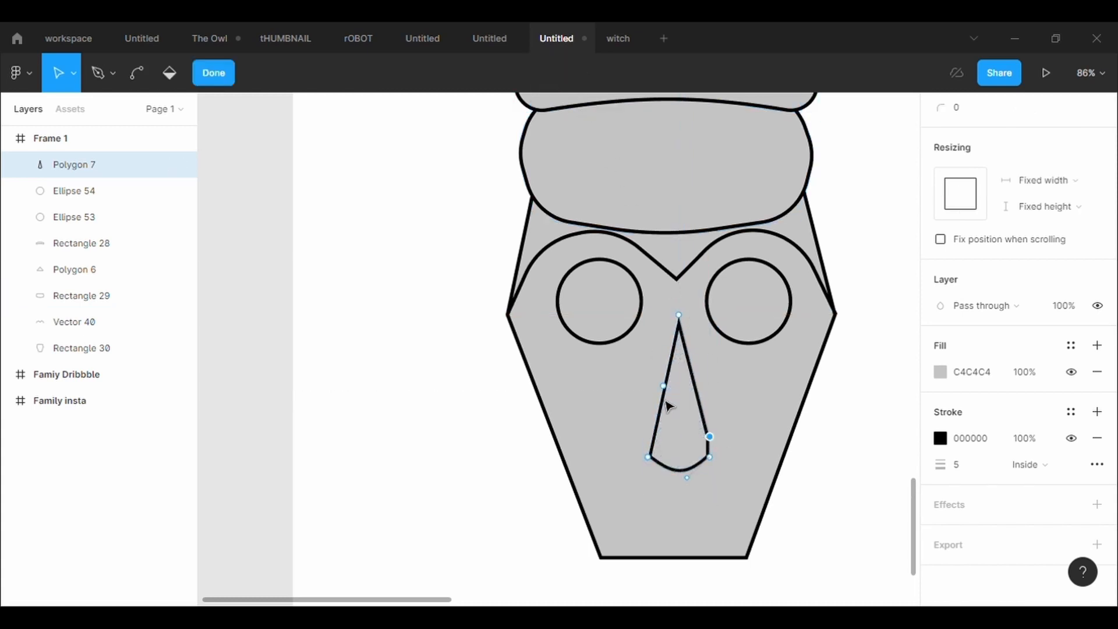
pyautogui.moveTo(667, 405); pyautogui.dragTo(655, 441)
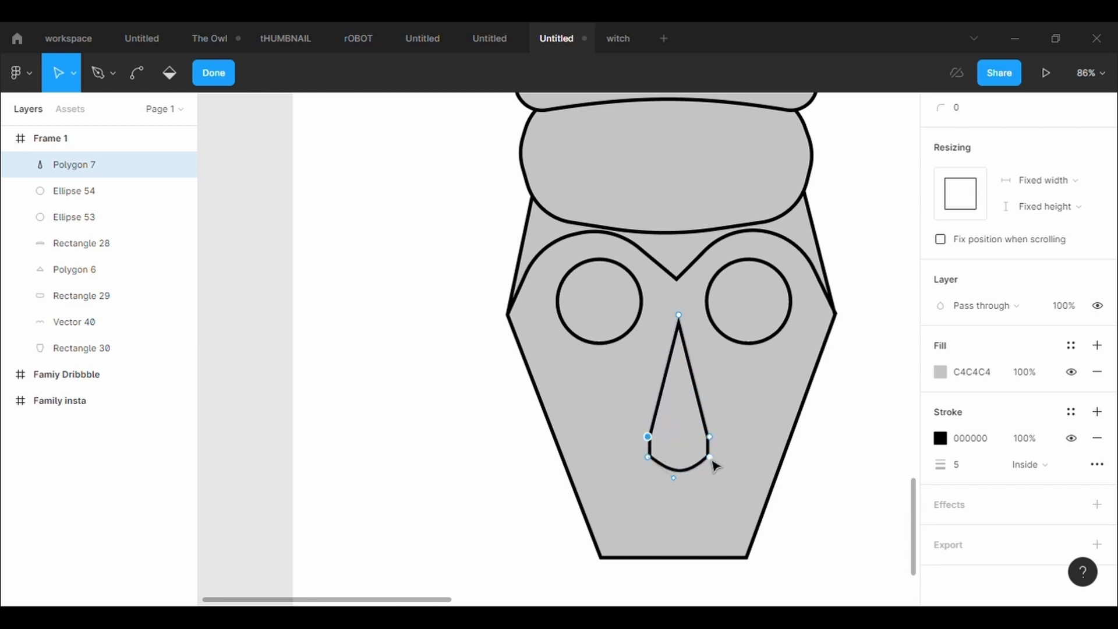
# Round the nose's two bottom corner points with a corner radius of 100.
pyautogui.click(709, 457)
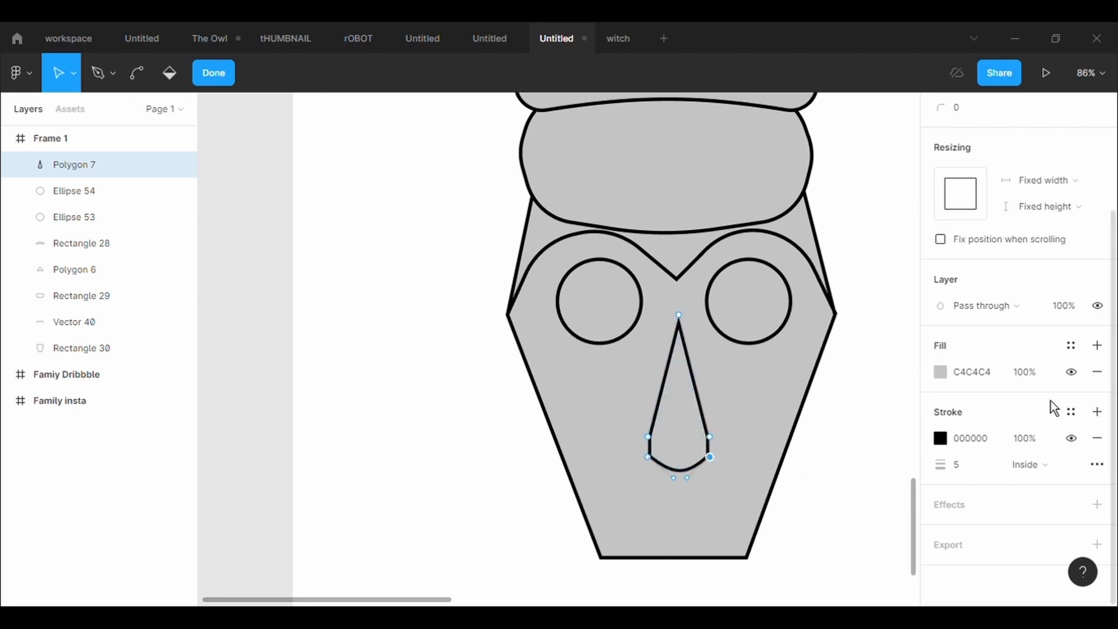
pyautogui.scroll(3, 1051, 401)
pyautogui.click(990, 251)
pyautogui.write('100')
pyautogui.press('Return')
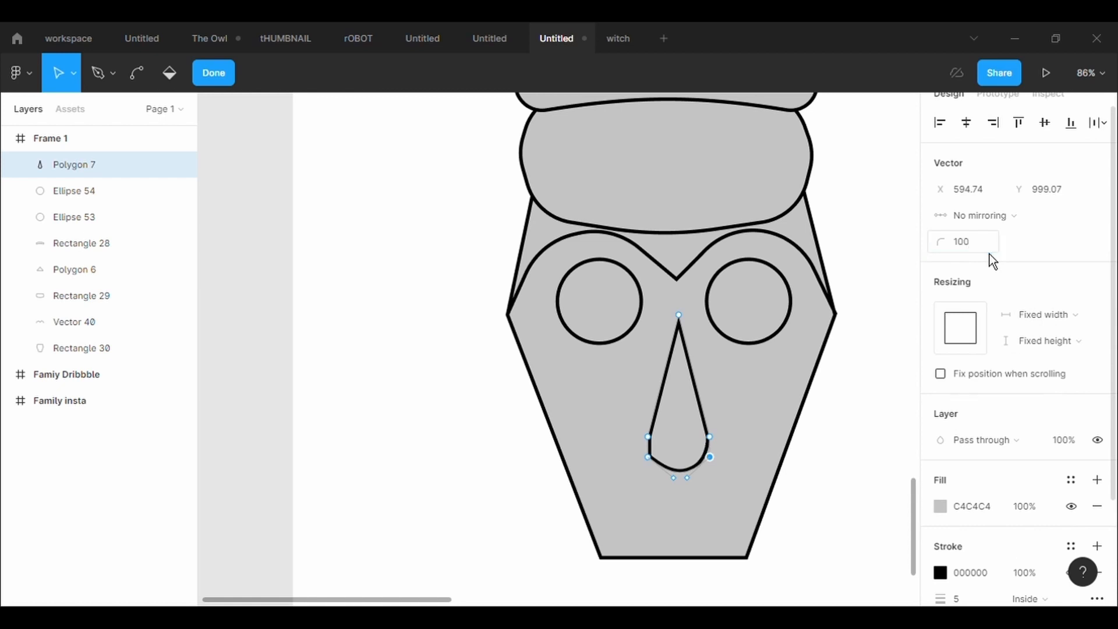
pyautogui.click(648, 457)
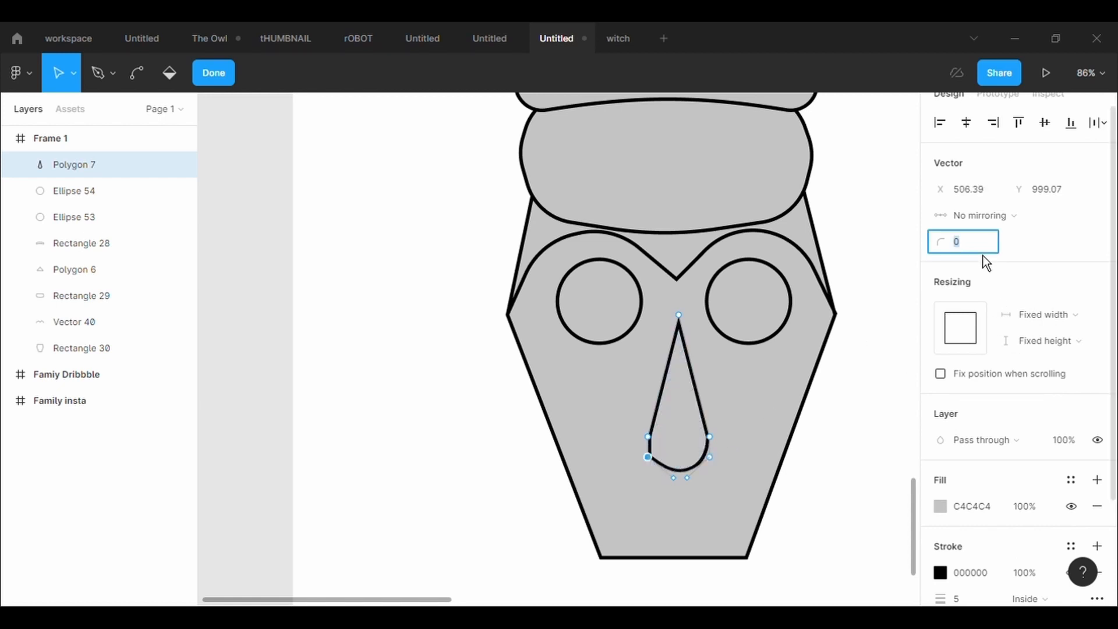
pyautogui.click(983, 252)
pyautogui.write('100')
pyautogui.press('Return')
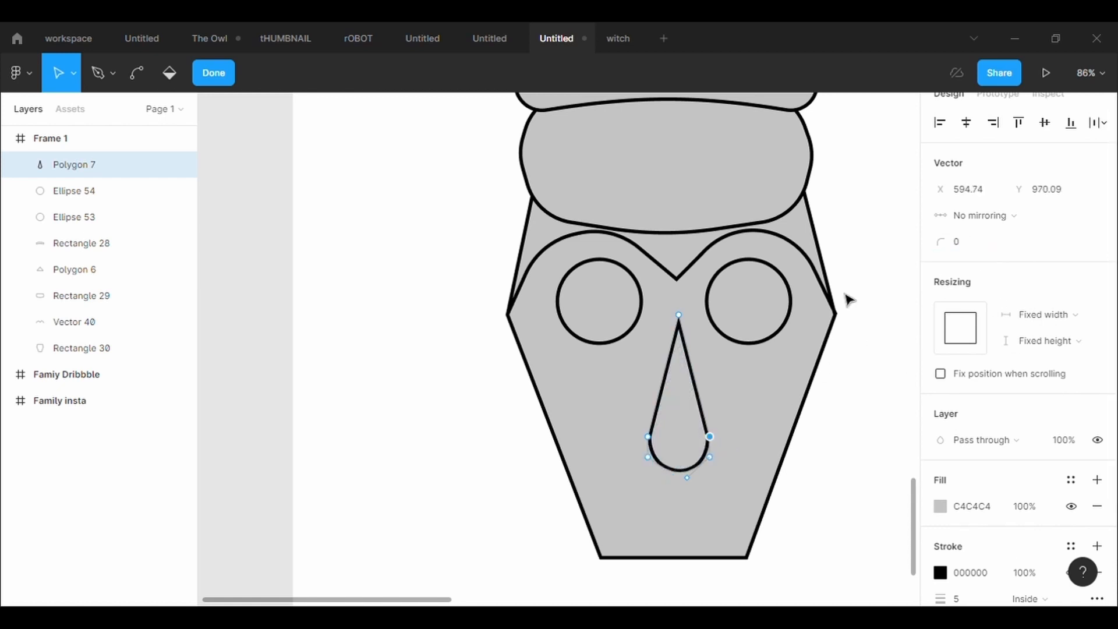
# Set the corner radius of the nose's two added side points to 100 and finish editing the shape.
pyautogui.click(993, 250)
pyautogui.write('100')
pyautogui.press('Return')
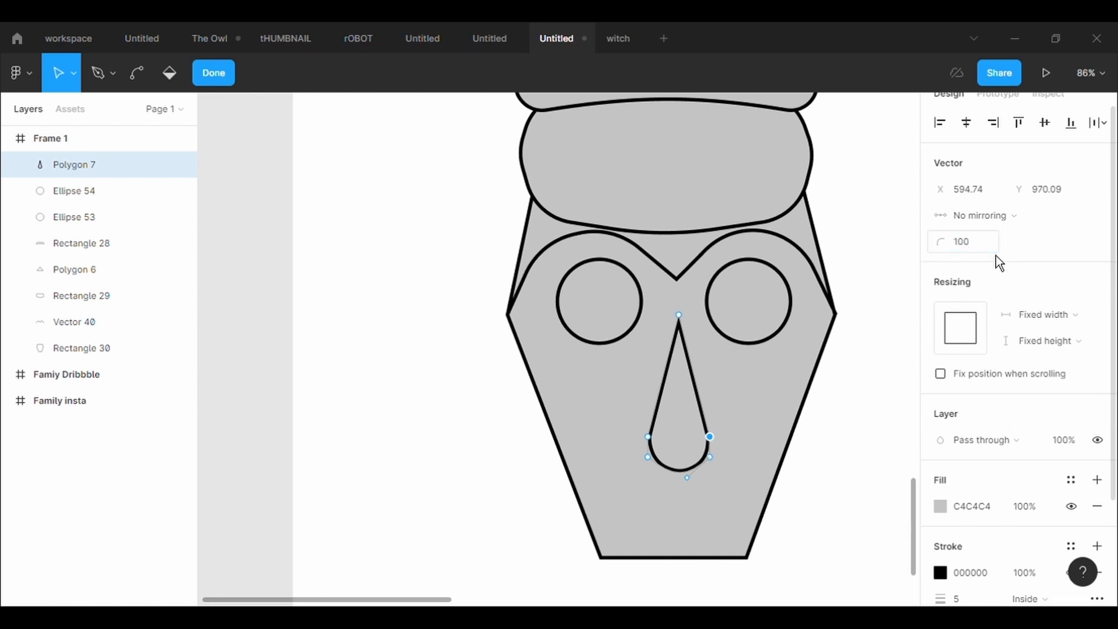
pyautogui.click(648, 437)
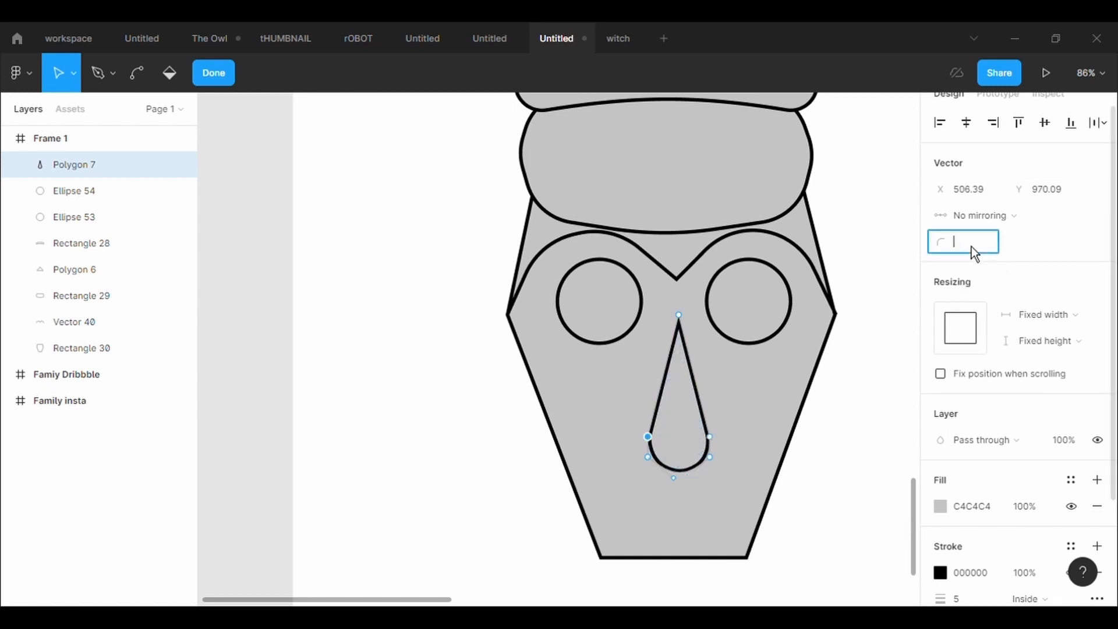
pyautogui.write('100')
pyautogui.press('Return')
pyautogui.press('Escape')
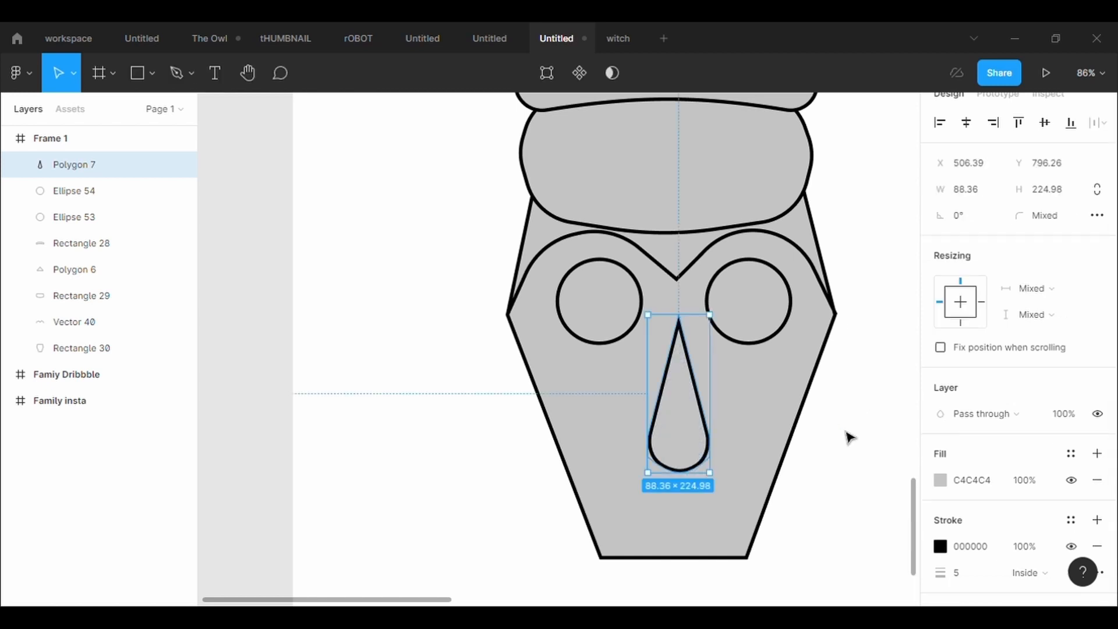
pyautogui.click(850, 437)
# Draw a horizontal bar about 119 × 32 on the left cheek beside the nose, with a black stroke of width 5.
pyautogui.click(149, 80)
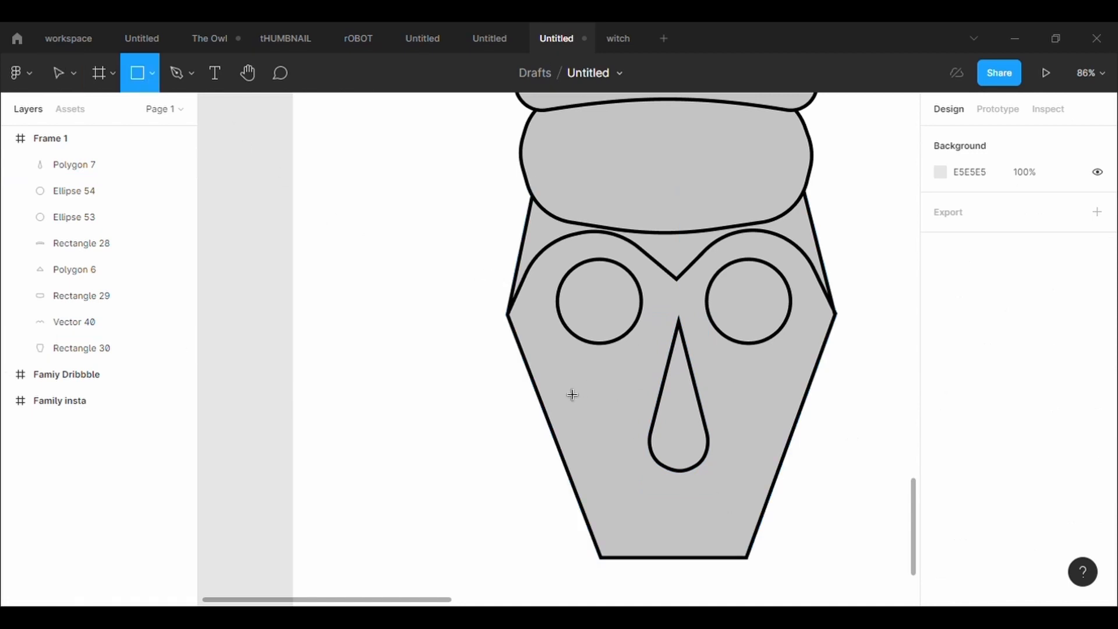
pyautogui.moveTo(560, 381)
pyautogui.mouseDown()
pyautogui.moveTo(642, 417)
pyautogui.moveTo(659, 407)
pyautogui.moveTo(655, 417)
pyautogui.mouseUp()
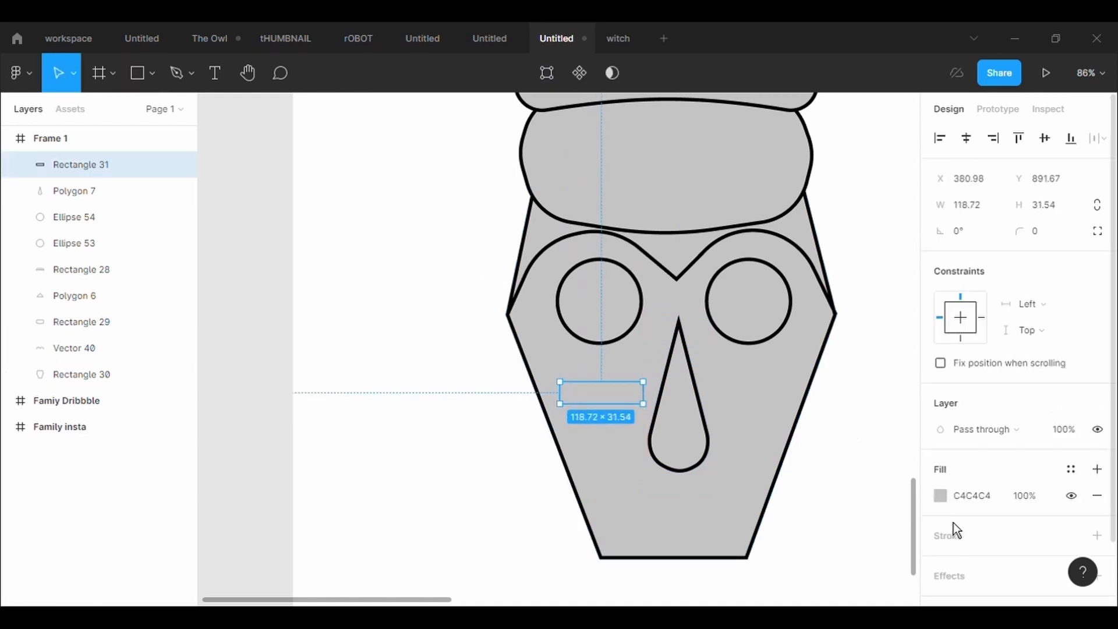
pyautogui.click(966, 550)
pyautogui.click(967, 588)
pyautogui.write('5')
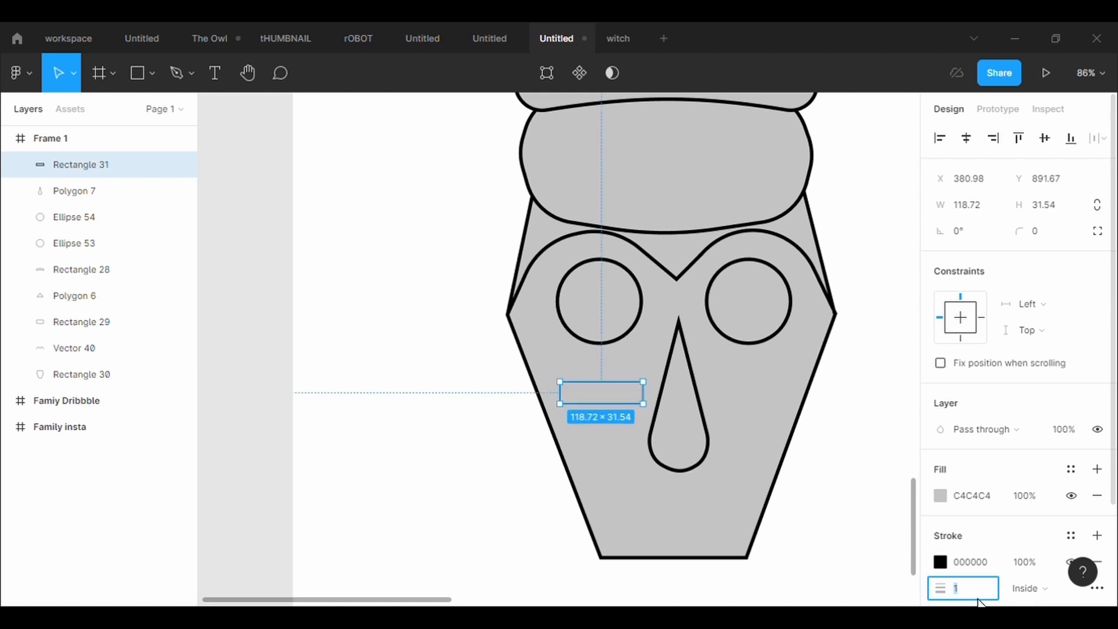
pyautogui.press('Return')
# Place a copy of the cheek bar at the same height on the right side of the nose.
pyautogui.hotkey('ctrl', 'v')
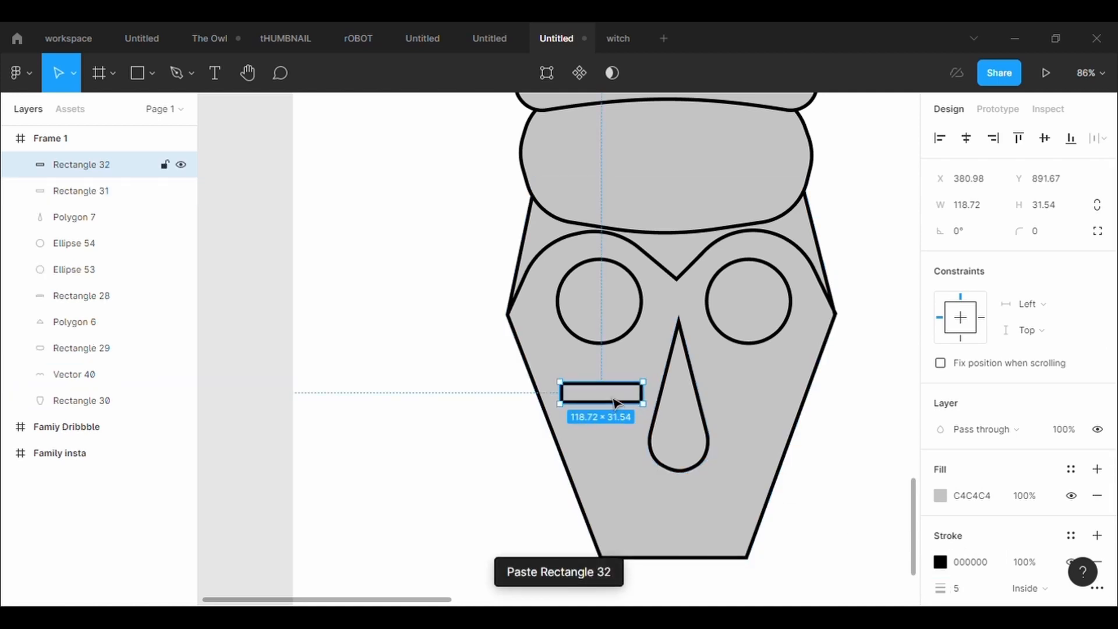
pyautogui.moveTo(616, 404); pyautogui.dragTo(768, 398)
pyautogui.click(834, 523)
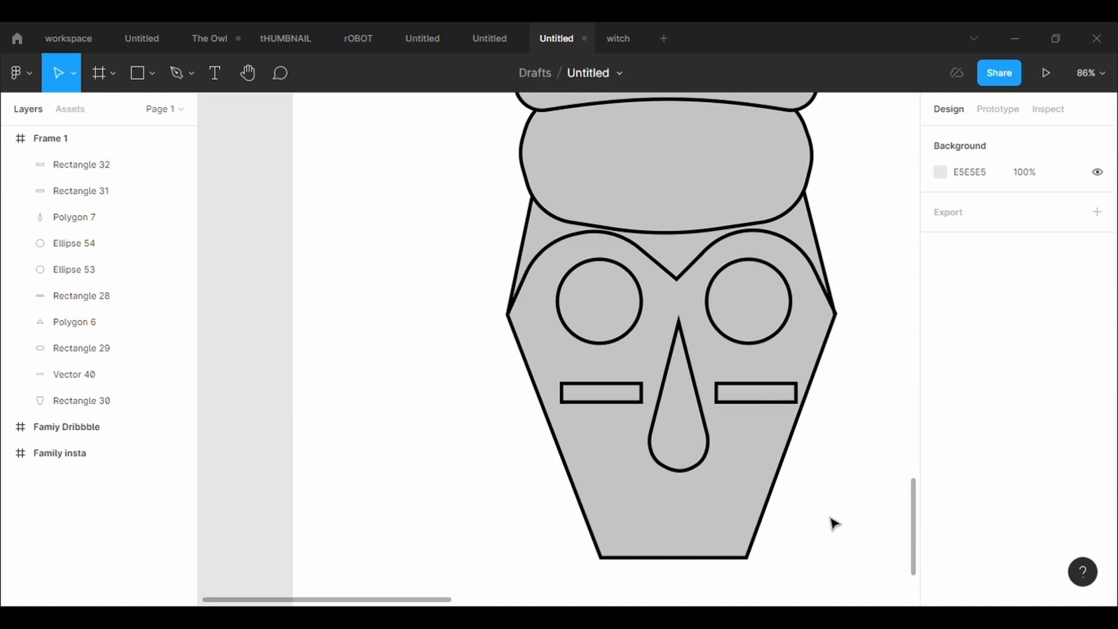
# Add a shorter copy of the bar, about 78 × 32, below each cheek bar, next to the nose.
pyautogui.click(606, 393)
pyautogui.hotkey('ctrl', 'c')
pyautogui.hotkey('ctrl', 'v')
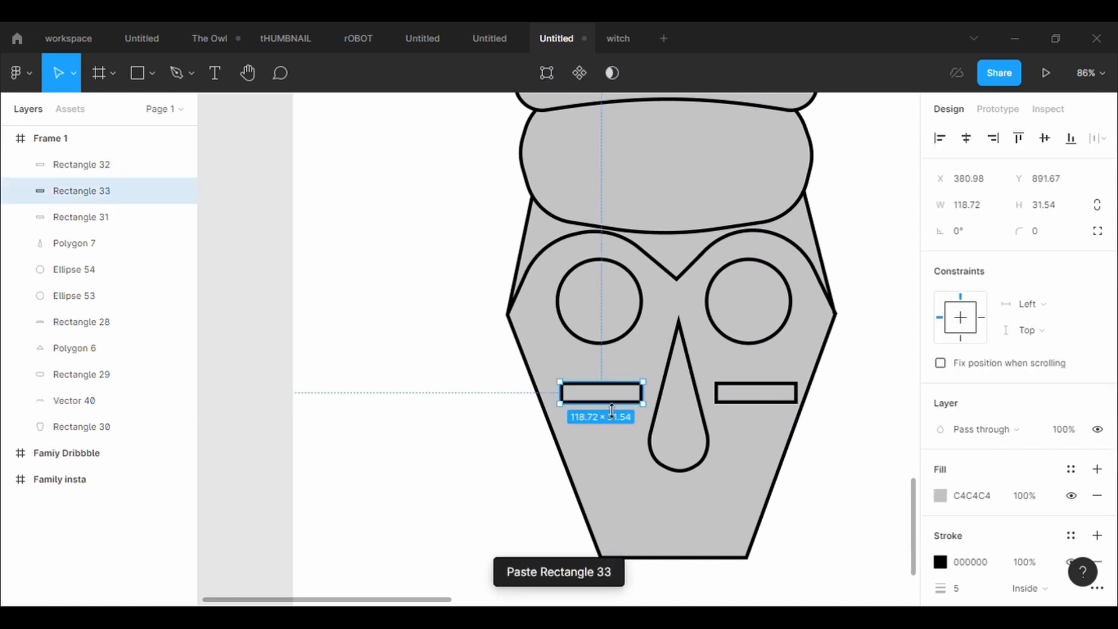
pyautogui.moveTo(607, 399); pyautogui.dragTo(750, 446)
pyautogui.hotkey('ctrl', 'c')
pyautogui.hotkey('ctrl', 'v')
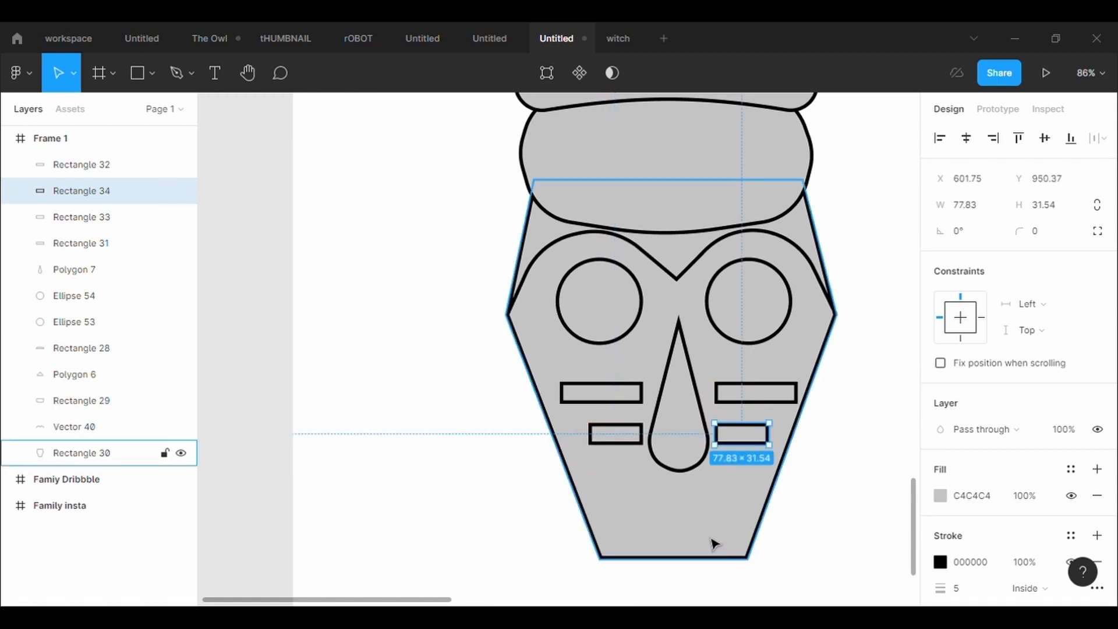
pyautogui.click(715, 544)
# Draw a triangle about 75 × 77 centred below the nose and give it a black stroke of width 5.
pyautogui.click(162, 75)
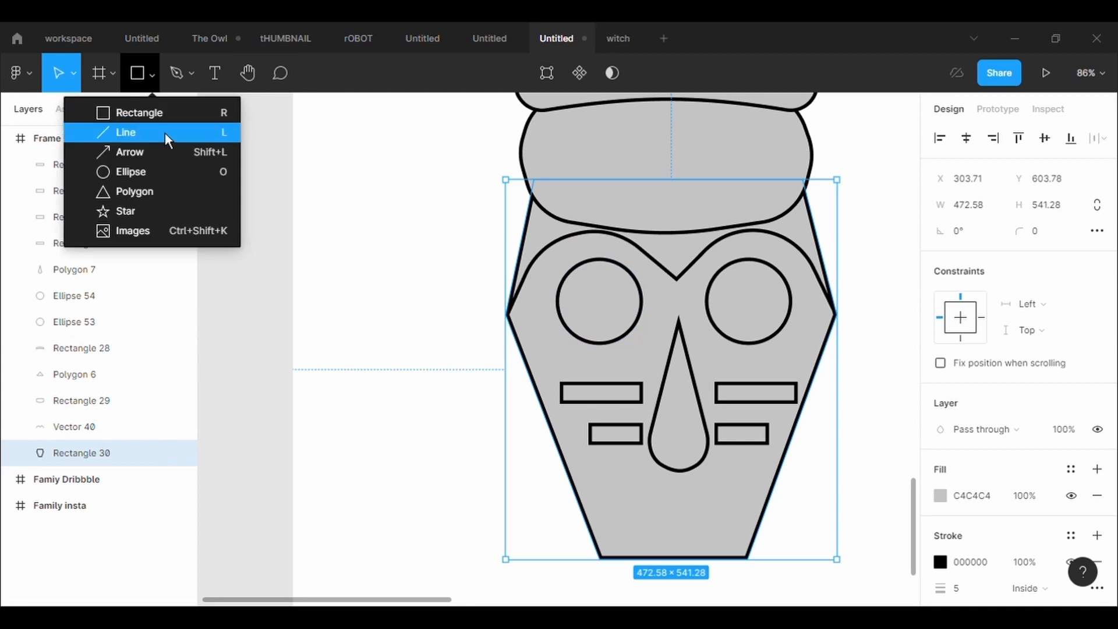
pyautogui.click(153, 193)
pyautogui.moveTo(652, 495); pyautogui.dragTo(705, 549)
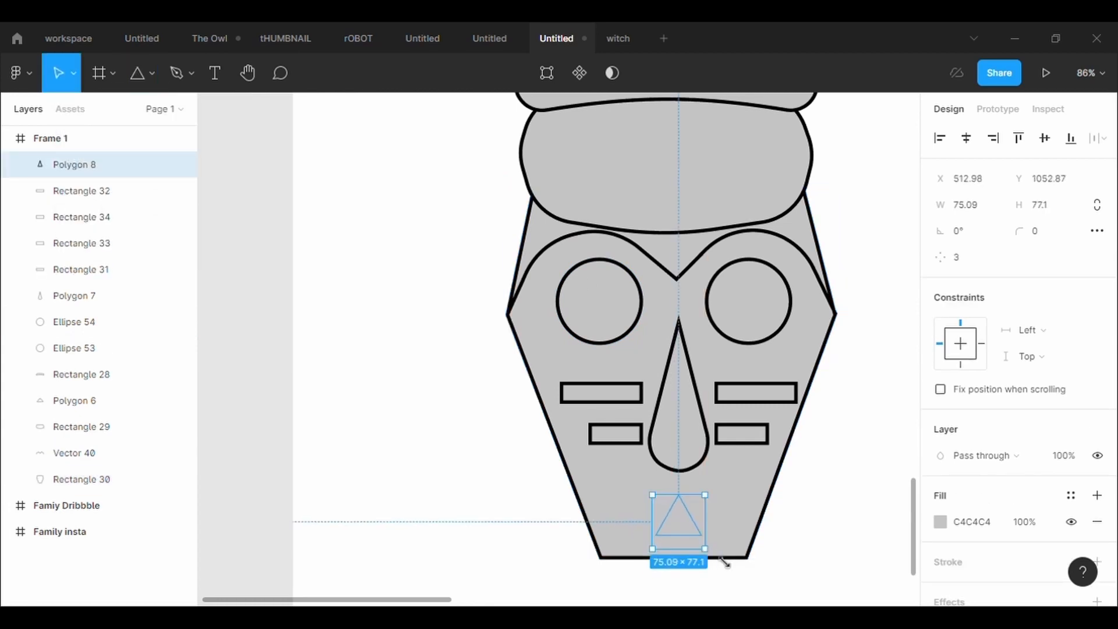
pyautogui.click(987, 568)
pyautogui.scroll(-3, 986, 568)
pyautogui.click(987, 472)
pyautogui.write('5')
pyautogui.press('Return')
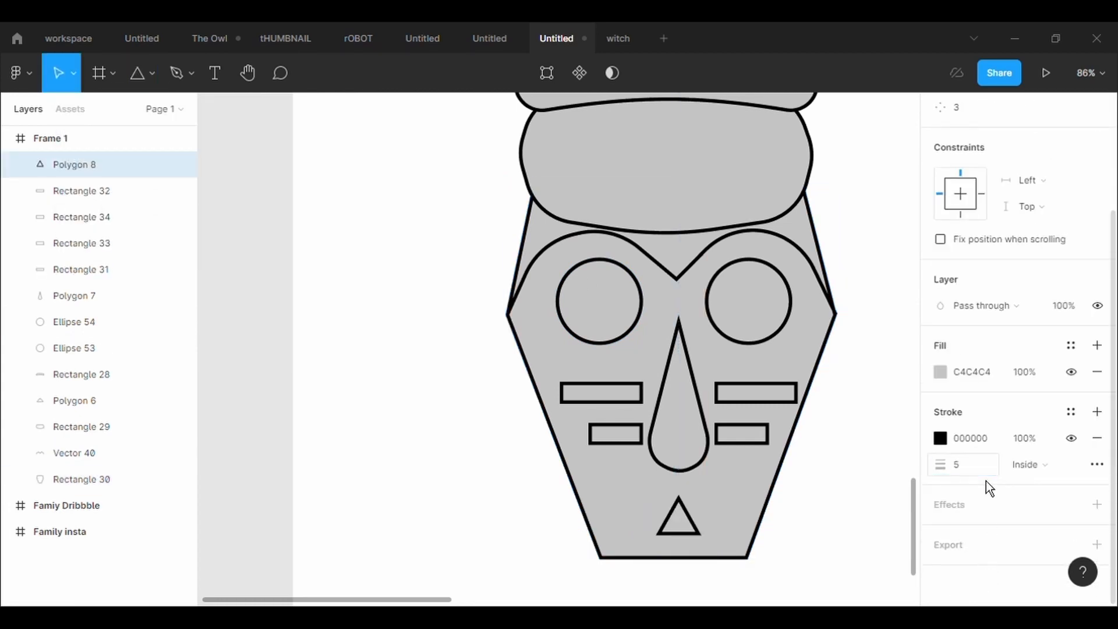
# Flip the small triangle below the nose vertically and set its corner radius to 10.
pyautogui.hotkey('shift', 'v')
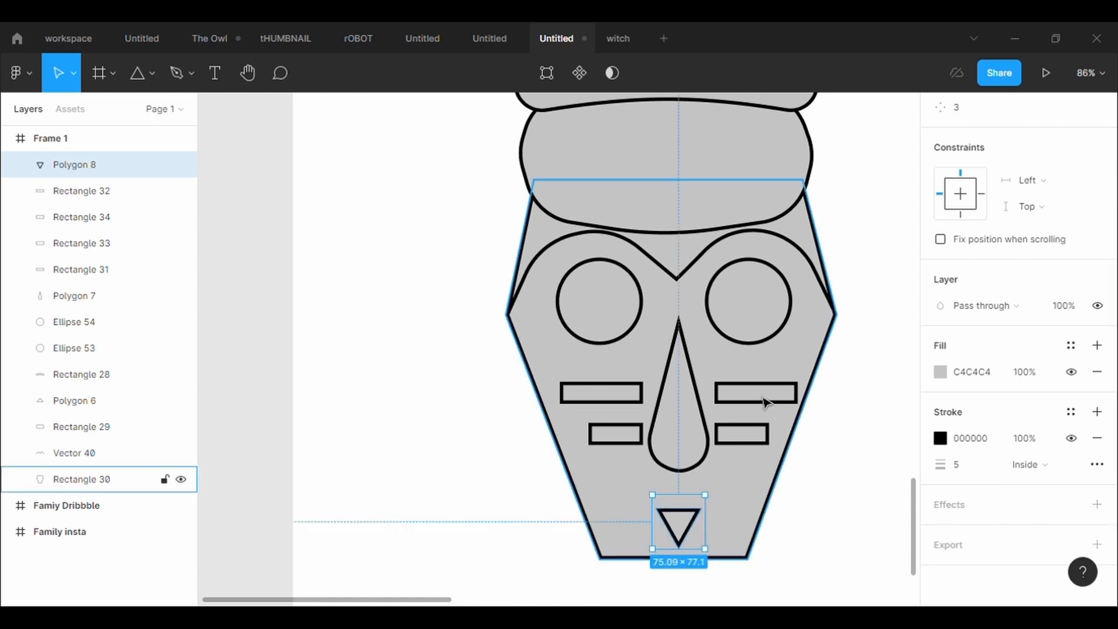
pyautogui.scroll(3, 1045, 232)
pyautogui.click(1042, 232)
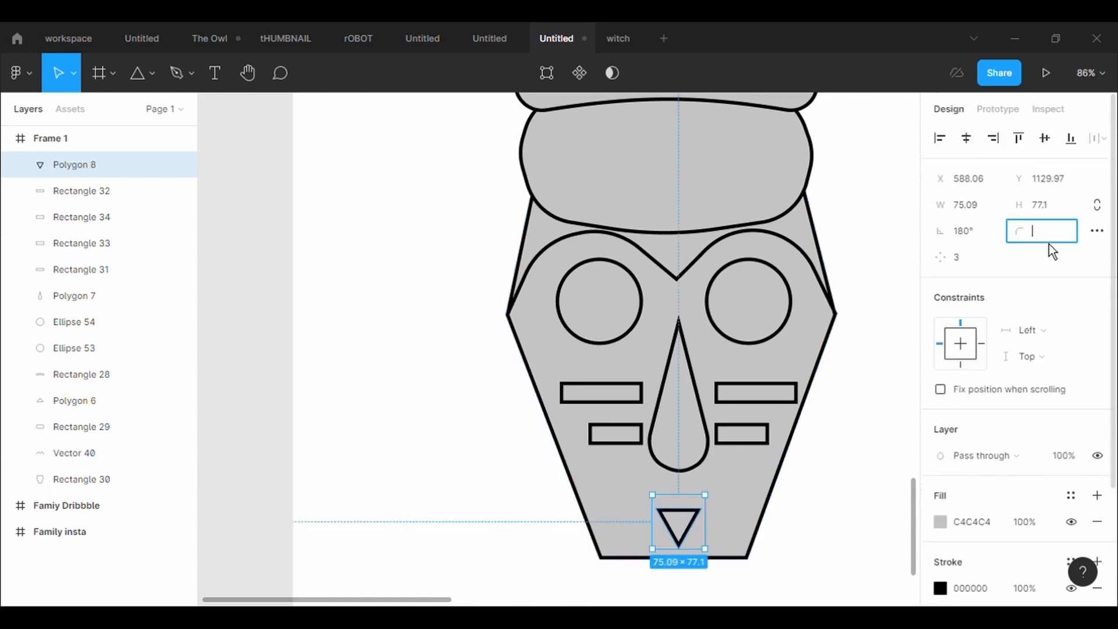
pyautogui.write('10')
pyautogui.press('Return')
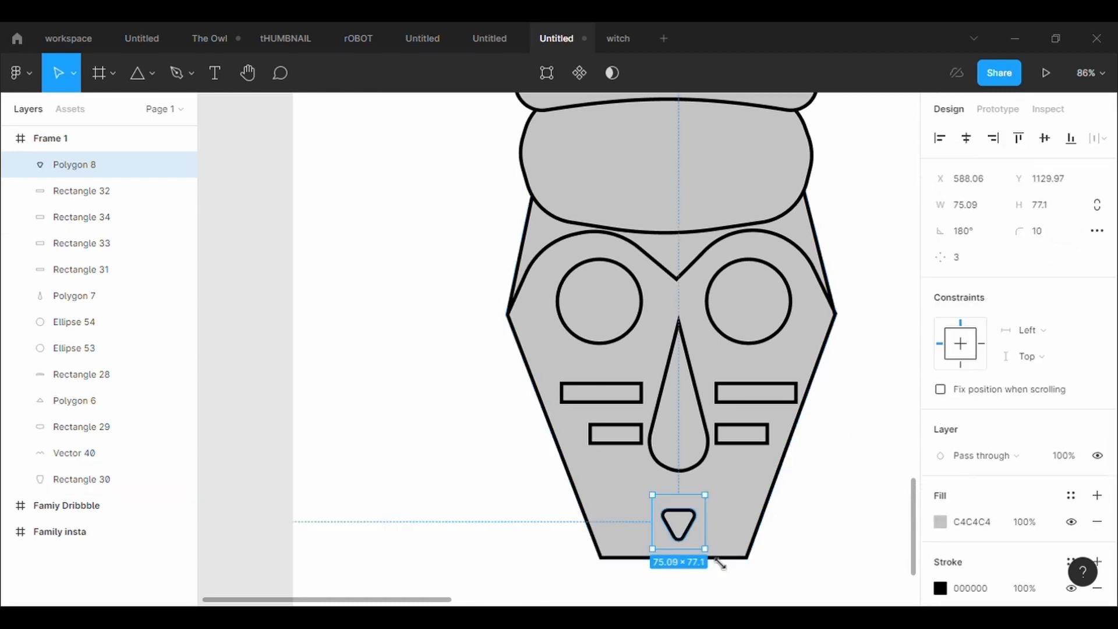
# Enlarge the rounded mouth triangle and centre it between the nose and the chin.
pyautogui.moveTo(717, 558); pyautogui.dragTo(739, 576)
pyautogui.moveTo(711, 534); pyautogui.dragTo(696, 524)
pyautogui.click(846, 537)
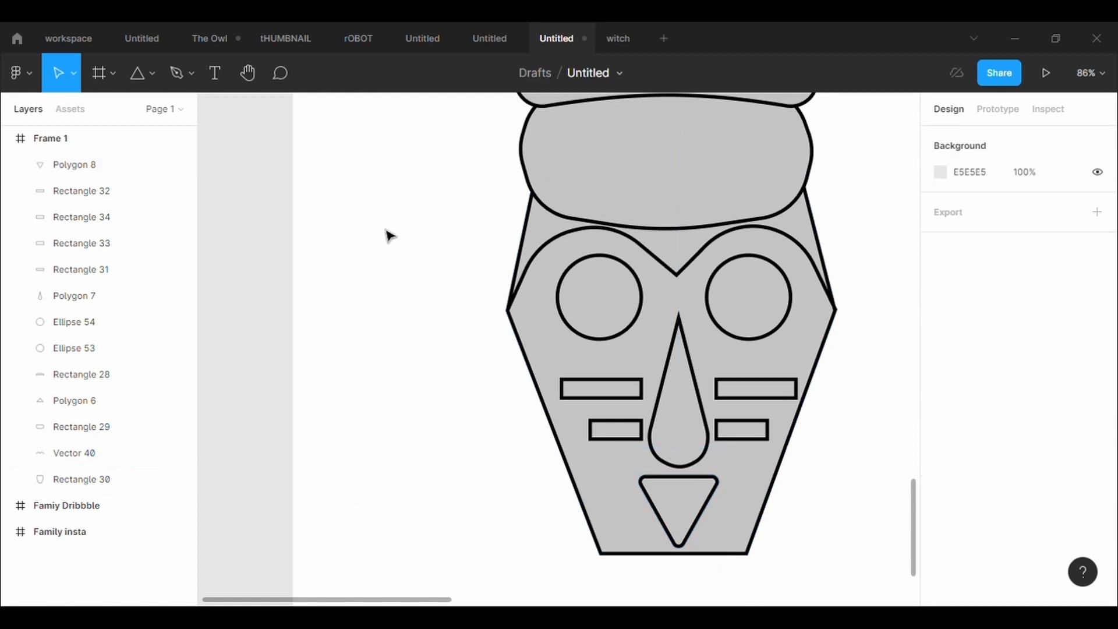
# Draw a narrow triangle about 33 × 62 at the upper left inside the mouth and flip it vertically.
pyautogui.click(143, 78)
pyautogui.moveTo(656, 476); pyautogui.dragTo(679, 518)
pyautogui.hotkey('shift', 'v')
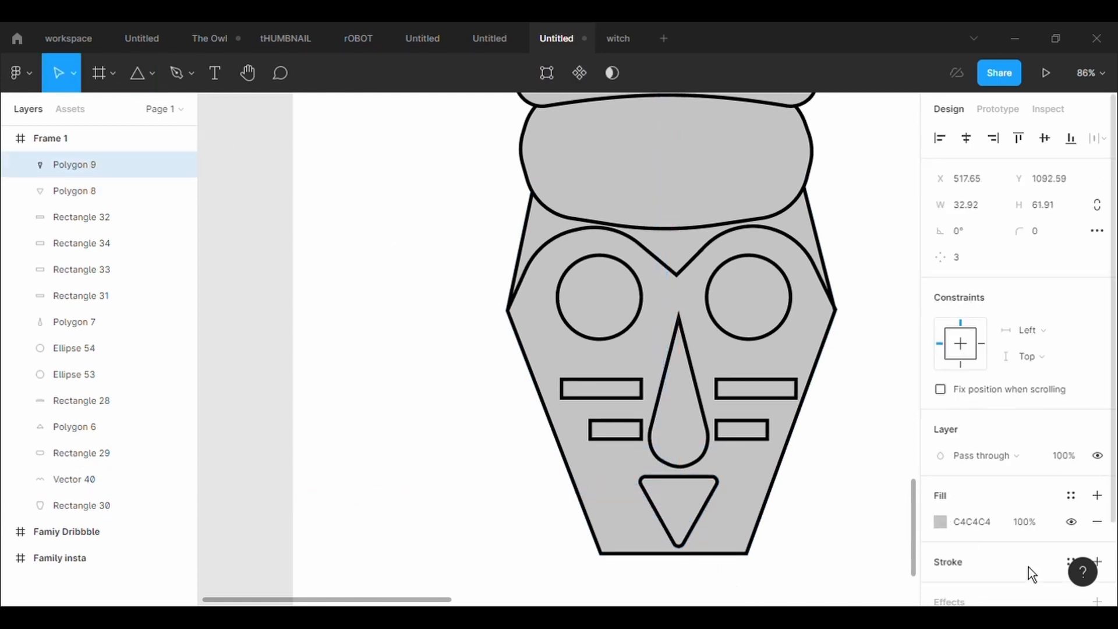
# Give the narrow tooth triangle in the mouth a black stroke of width 5.
pyautogui.click(1026, 568)
pyautogui.scroll(-2, 990, 583)
pyautogui.click(976, 529)
pyautogui.write('5')
pyautogui.press('Return')
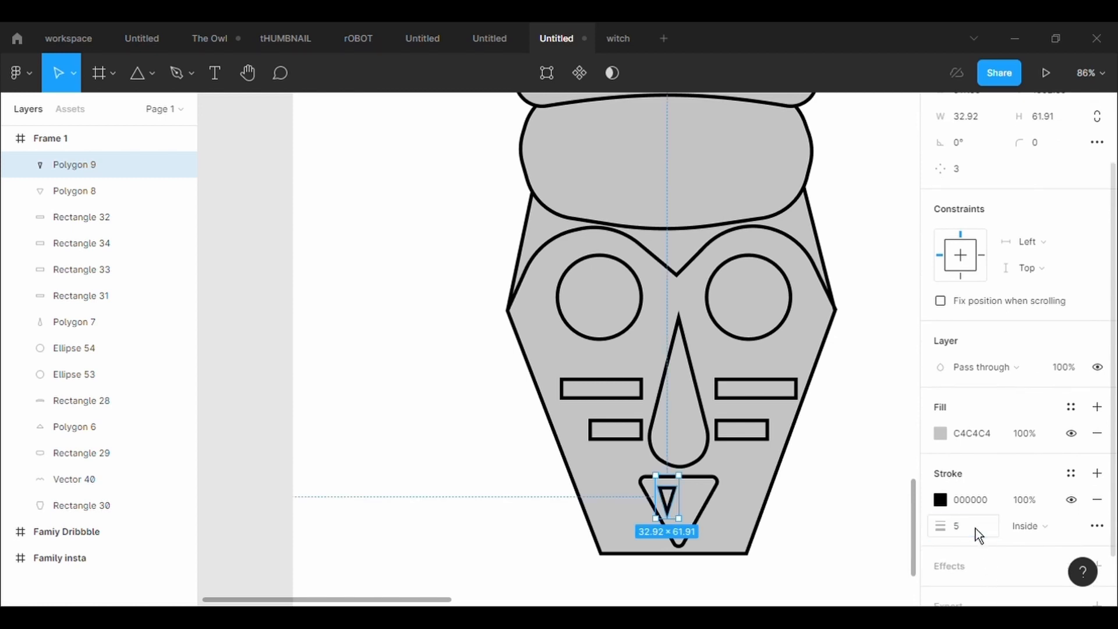
# Fit the tooth against the mouth's upper edge on the left and place a copy of it on the right.
pyautogui.scroll(5, 758, 530)
pyautogui.moveTo(561, 465); pyautogui.dragTo(631, 449)
pyautogui.hotkey('ctrl', 'c')
pyautogui.hotkey('ctrl', 'v')
pyautogui.click(824, 545)
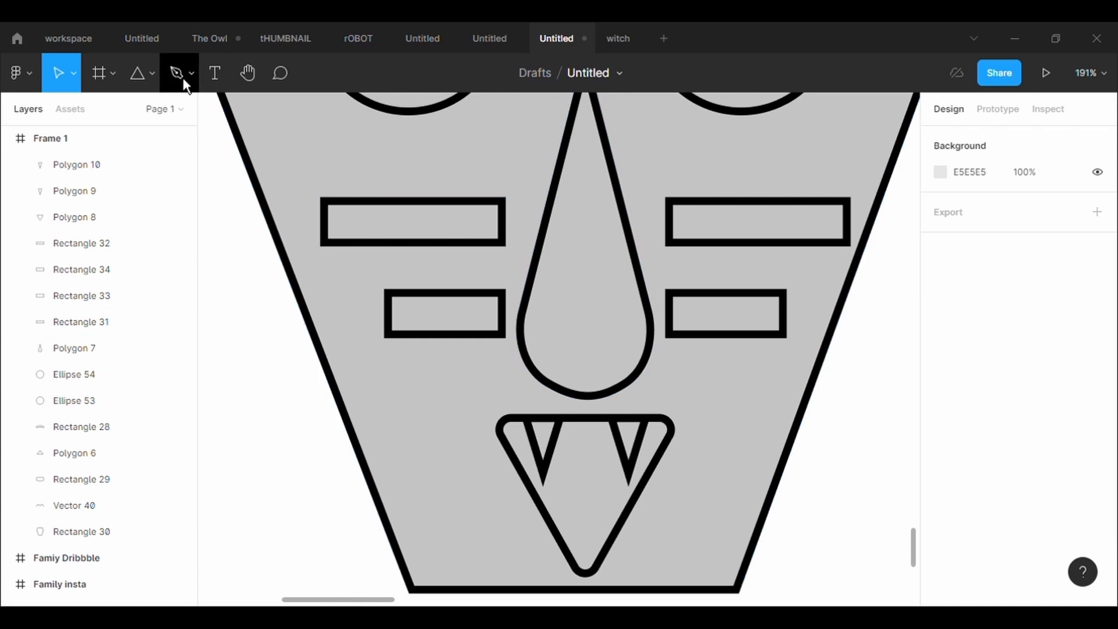
# Draw an upright triangle about 18 × 46 in the lower part of the mouth and give it a black stroke of width 5.
pyautogui.click(145, 81)
pyautogui.moveTo(575, 536)
pyautogui.mouseDown()
pyautogui.moveTo(586, 470)
pyautogui.moveTo(615, 477)
pyautogui.moveTo(602, 464)
pyautogui.mouseUp()
pyautogui.click(1098, 561)
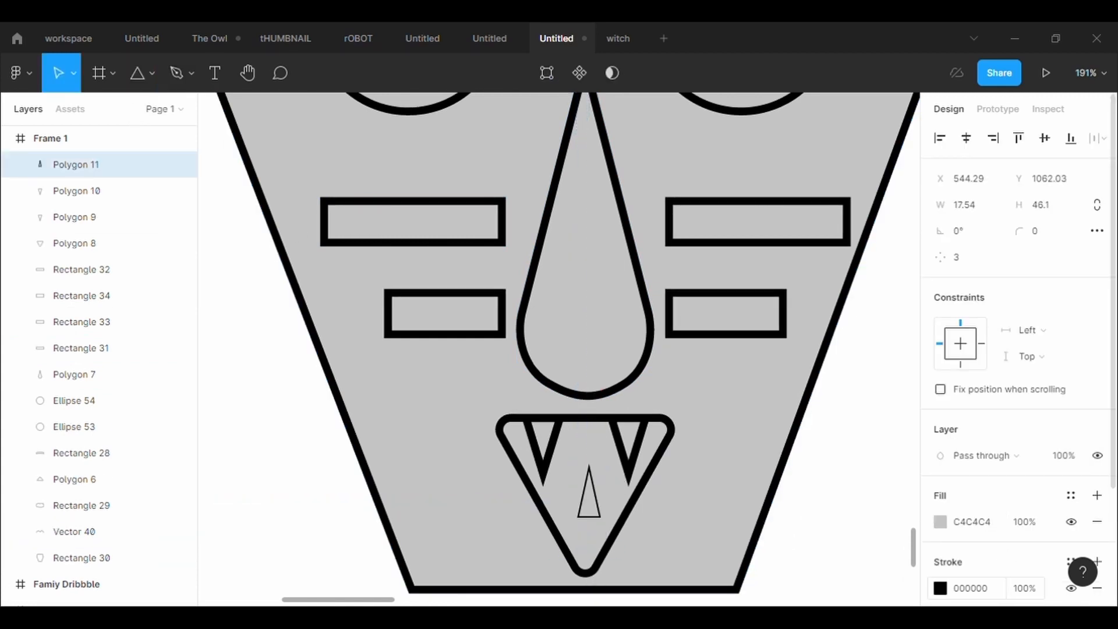
pyautogui.scroll(-2, 973, 586)
pyautogui.click(977, 482)
pyautogui.write('5')
pyautogui.press('Return')
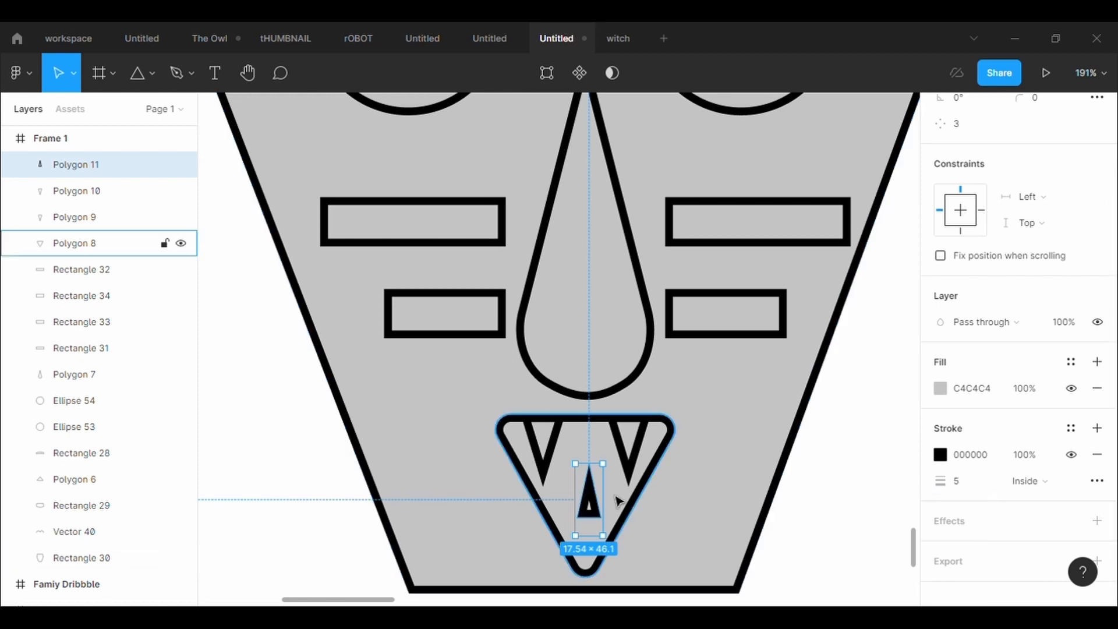
# Enlarge the lower tooth over the mouth's tip, centre it there and pull the midpoint of its base down into a point.
pyautogui.moveTo(614, 545); pyautogui.dragTo(589, 560)
pyautogui.moveTo(604, 515); pyautogui.dragTo(600, 553)
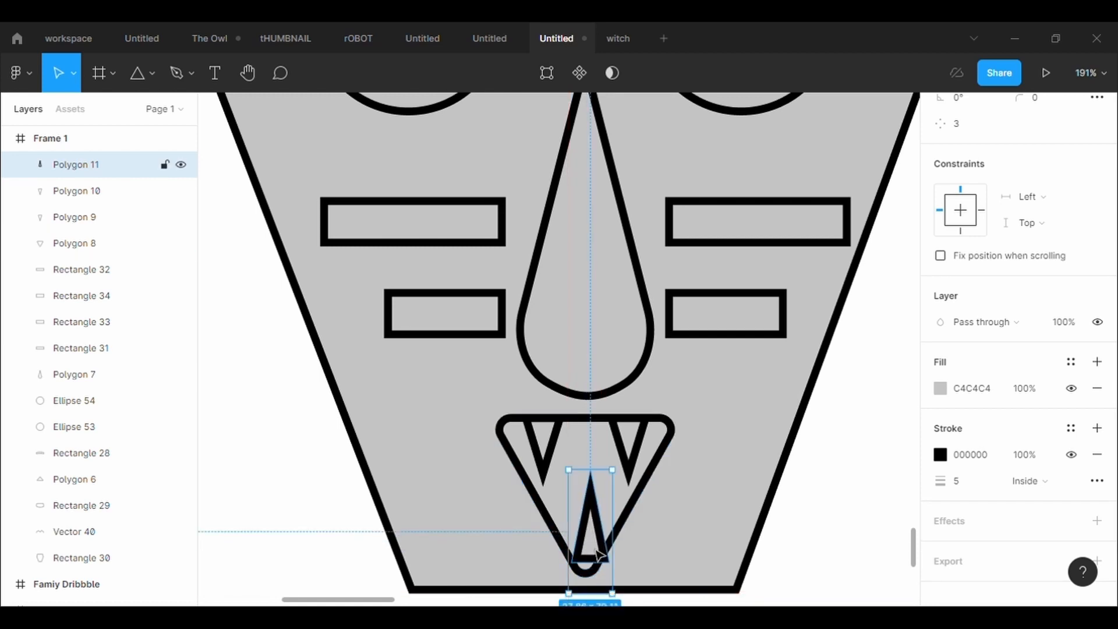
pyautogui.click(547, 75)
pyautogui.scroll(5, 680, 345)
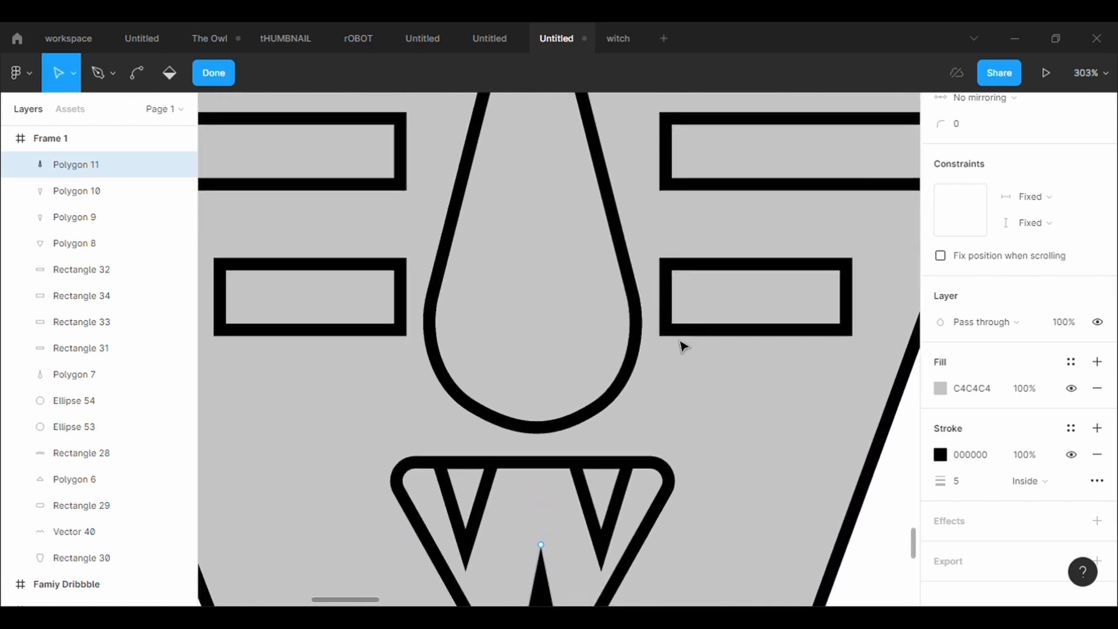
pyautogui.scroll(-5, 679, 344)
pyautogui.click(499, 474)
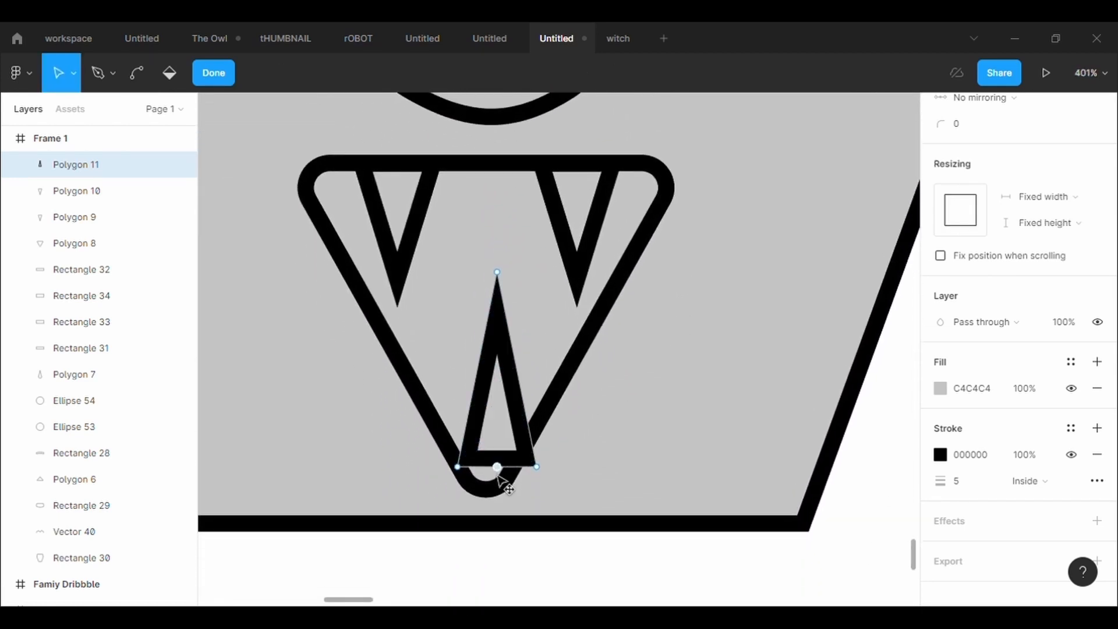
pyautogui.moveTo(508, 417); pyautogui.dragTo(495, 416)
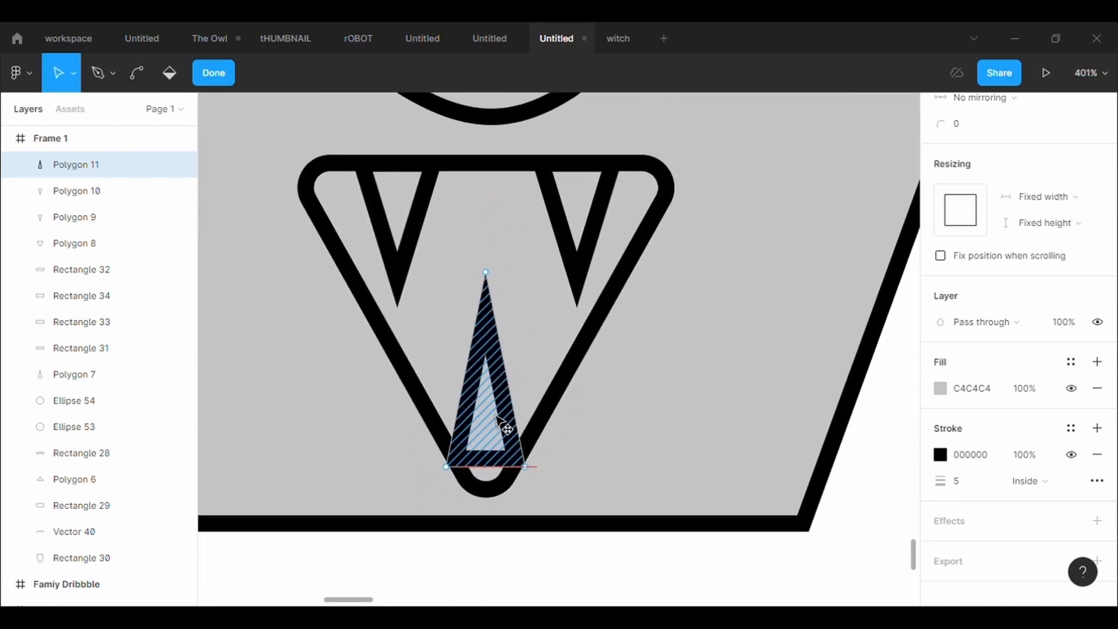
pyautogui.moveTo(497, 478); pyautogui.dragTo(491, 512)
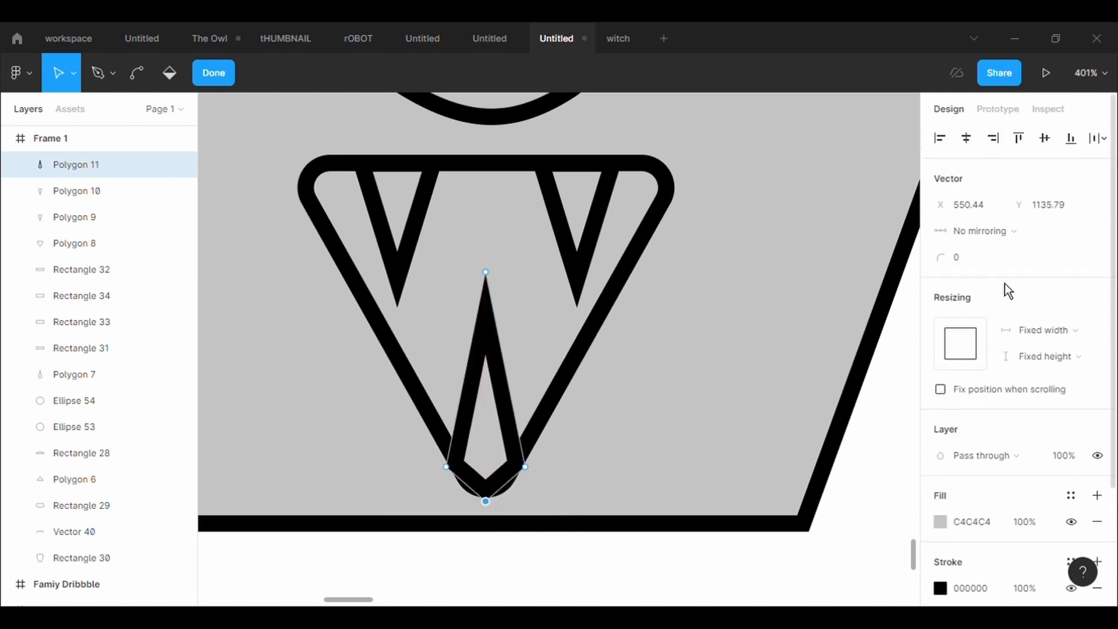
# Set the corner radius of the lower tooth's bottom point to 20 and pull that point down below the chin.
pyautogui.click(989, 265)
pyautogui.press('BackSpace')
pyautogui.write('2')
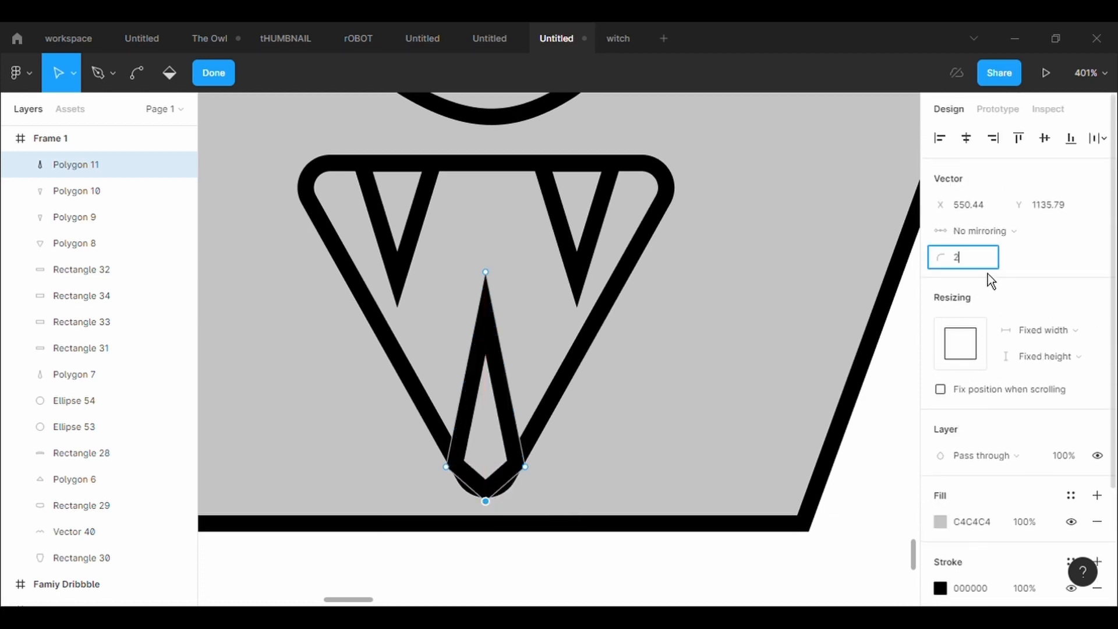
pyautogui.write('0')
pyautogui.press('Return')
pyautogui.moveTo(485, 501); pyautogui.dragTo(488, 596)
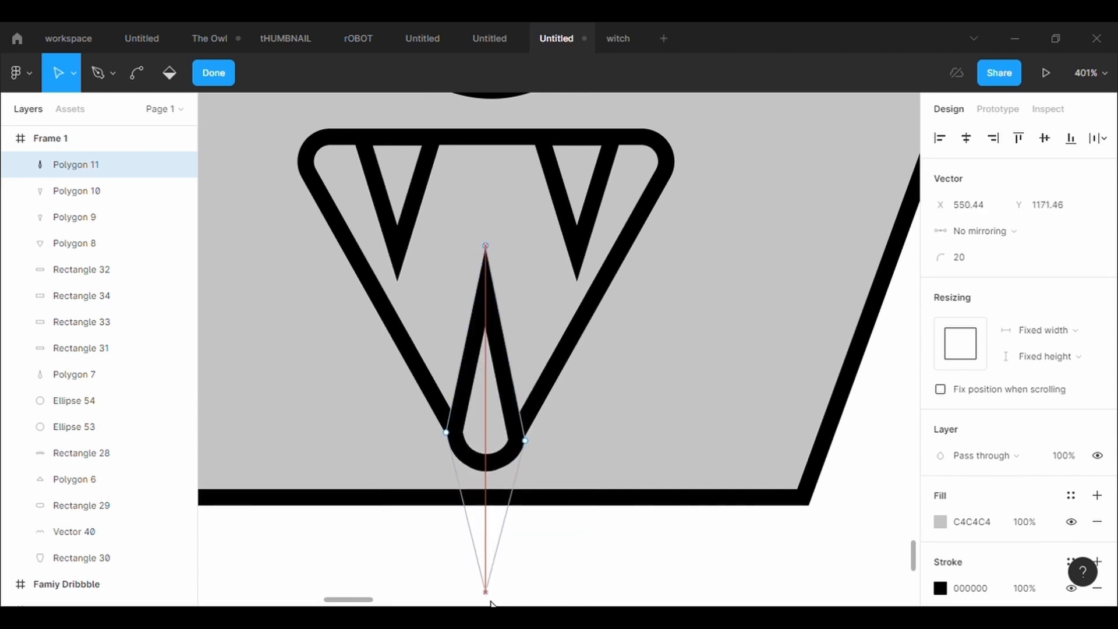
# Raise and spread the lower tooth's two side points and reposition its bottom point.
pyautogui.moveTo(533, 445); pyautogui.dragTo(536, 429)
pyautogui.moveTo(447, 435); pyautogui.dragTo(449, 427)
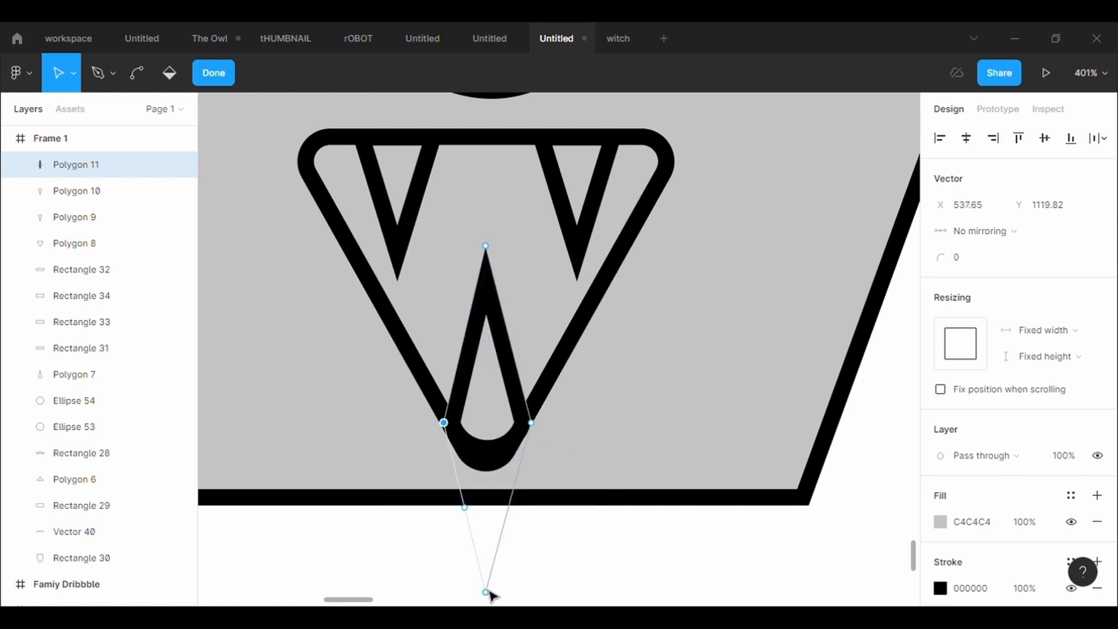
pyautogui.moveTo(488, 594); pyautogui.dragTo(479, 514)
pyautogui.hotkey('ctrl', 'z')
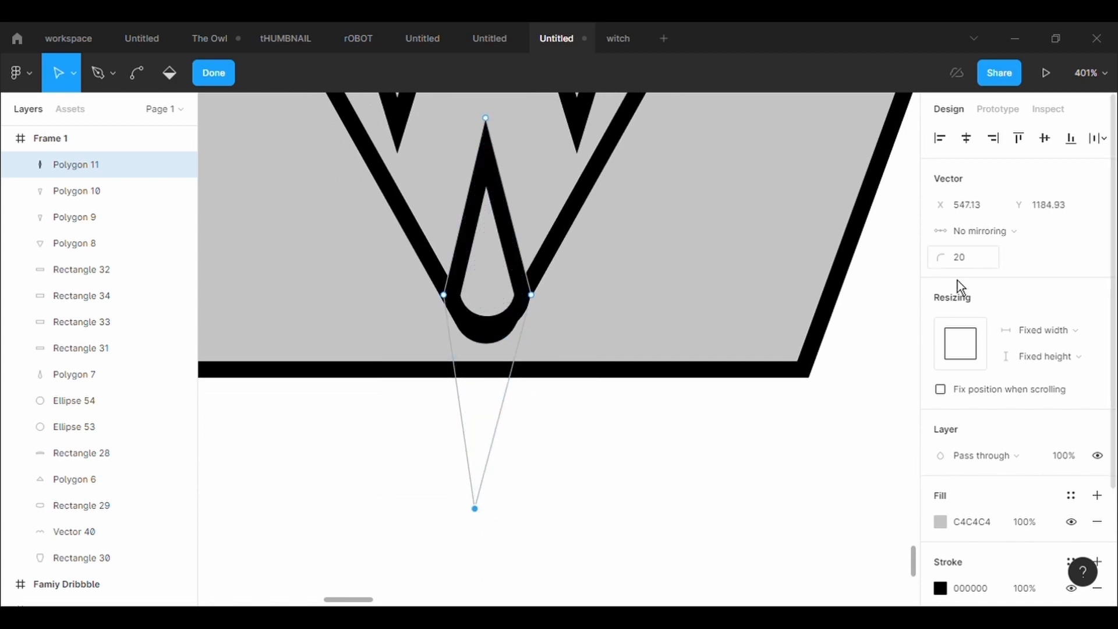
# Set the bottom point's corner radius to 50 and move both side points down and inward to follow the mouth's rounded tip.
pyautogui.write('50')
pyautogui.press('Return')
pyautogui.moveTo(534, 298); pyautogui.dragTo(527, 314)
pyautogui.moveTo(444, 295); pyautogui.dragTo(452, 314)
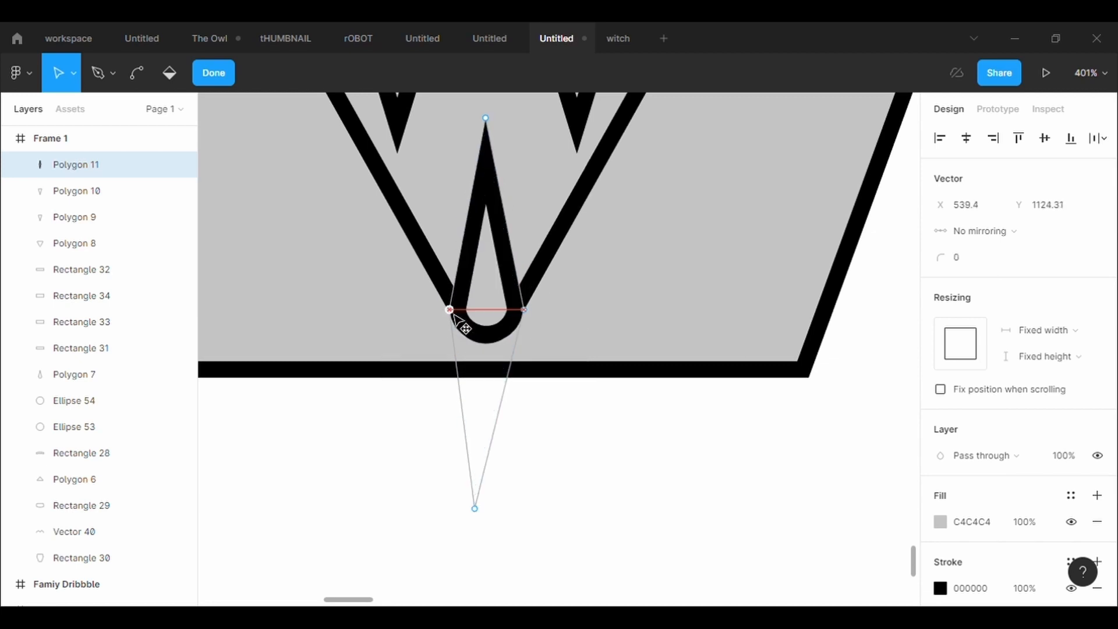
pyautogui.click(499, 304)
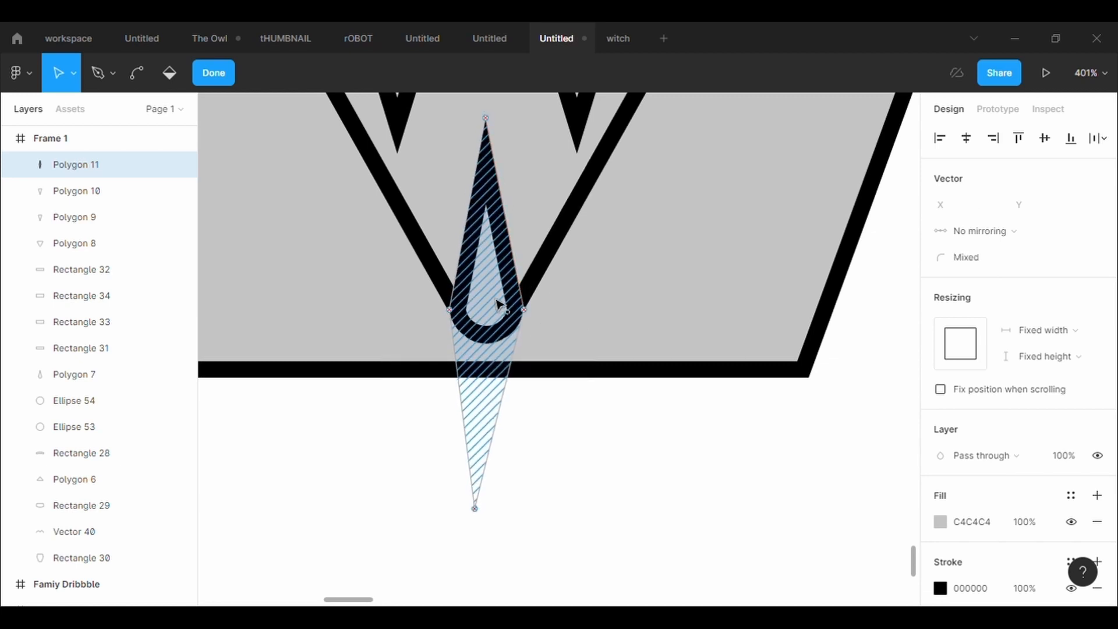
pyautogui.press('Escape')
pyautogui.scroll(-3, 649, 310)
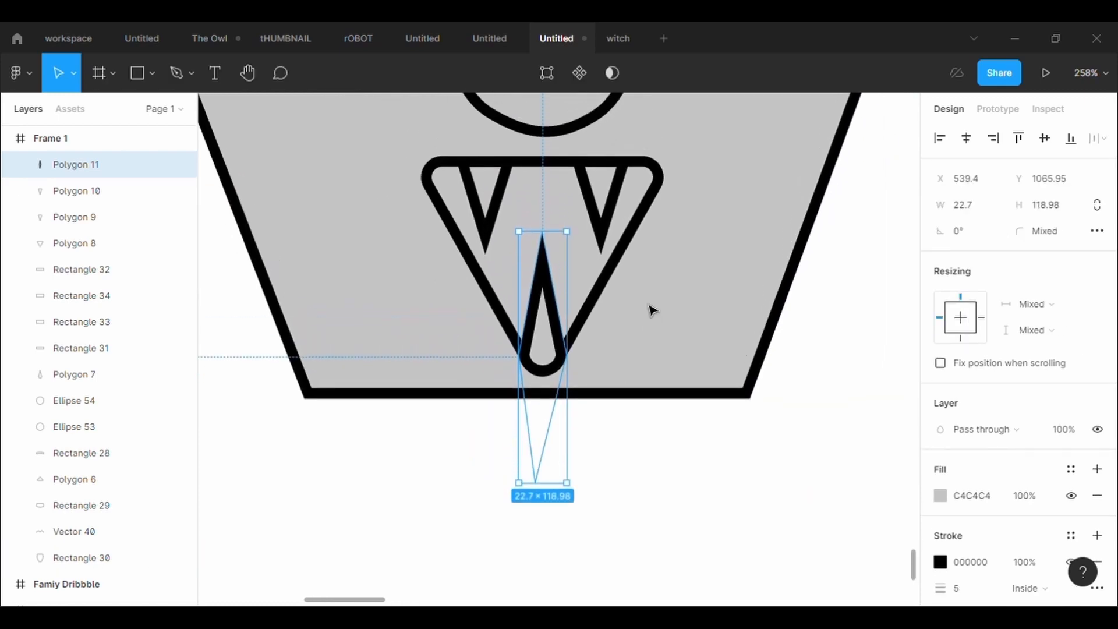
pyautogui.doubleClick(649, 310)
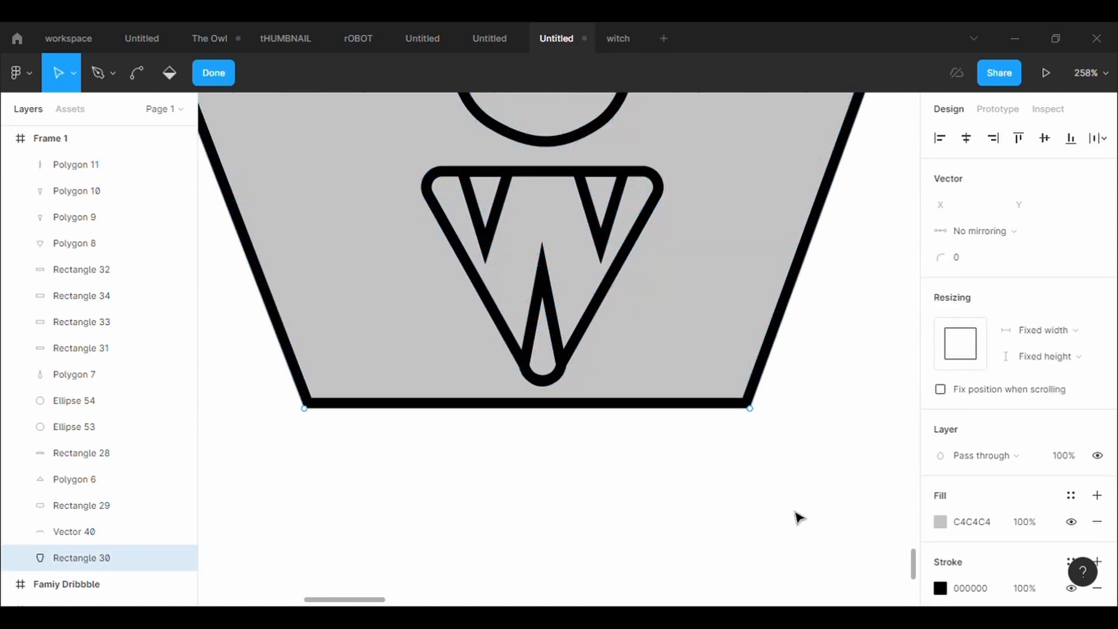
pyautogui.scroll(2, 696, 379)
pyautogui.scroll(-6, 696, 380)
pyautogui.press('v')
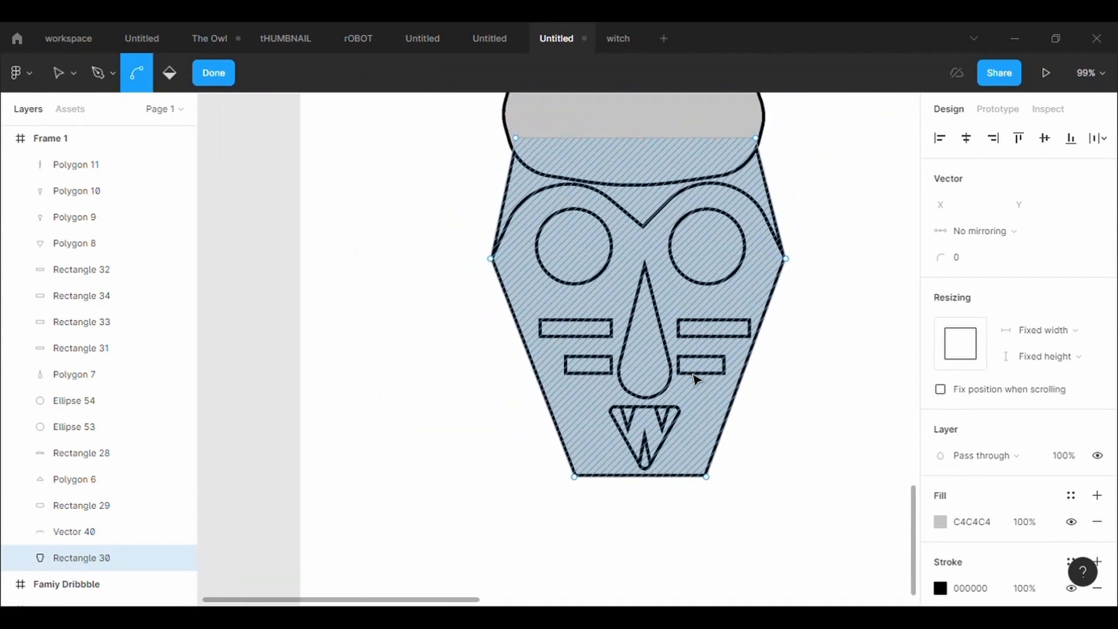
pyautogui.scroll(1, 768, 399)
pyautogui.scroll(-2, 768, 400)
pyautogui.scroll(1, 768, 399)
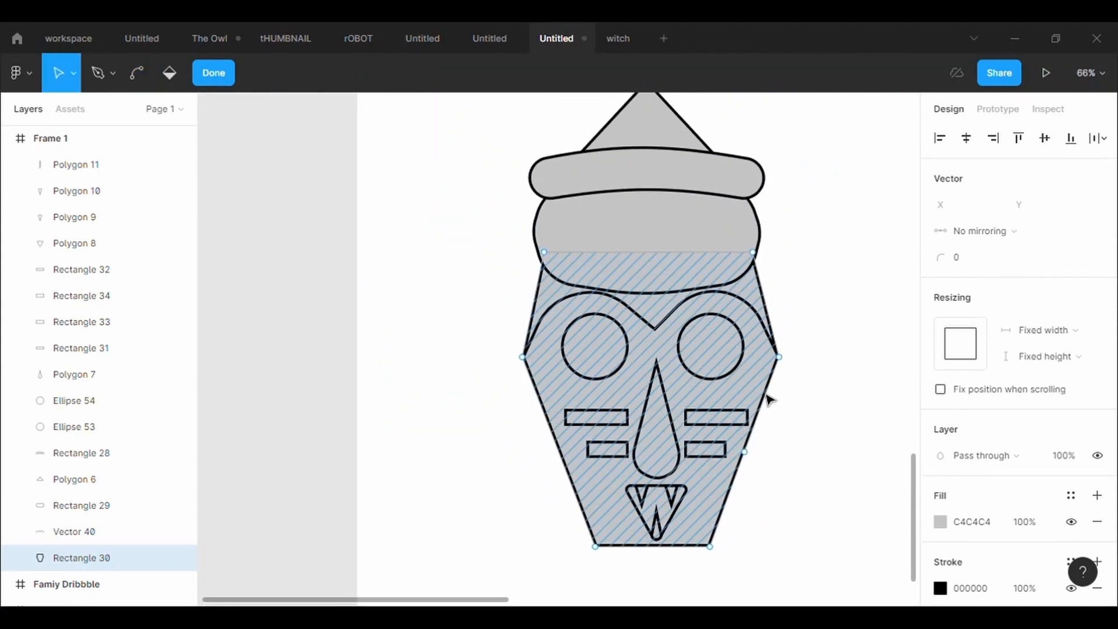
pyautogui.click(215, 74)
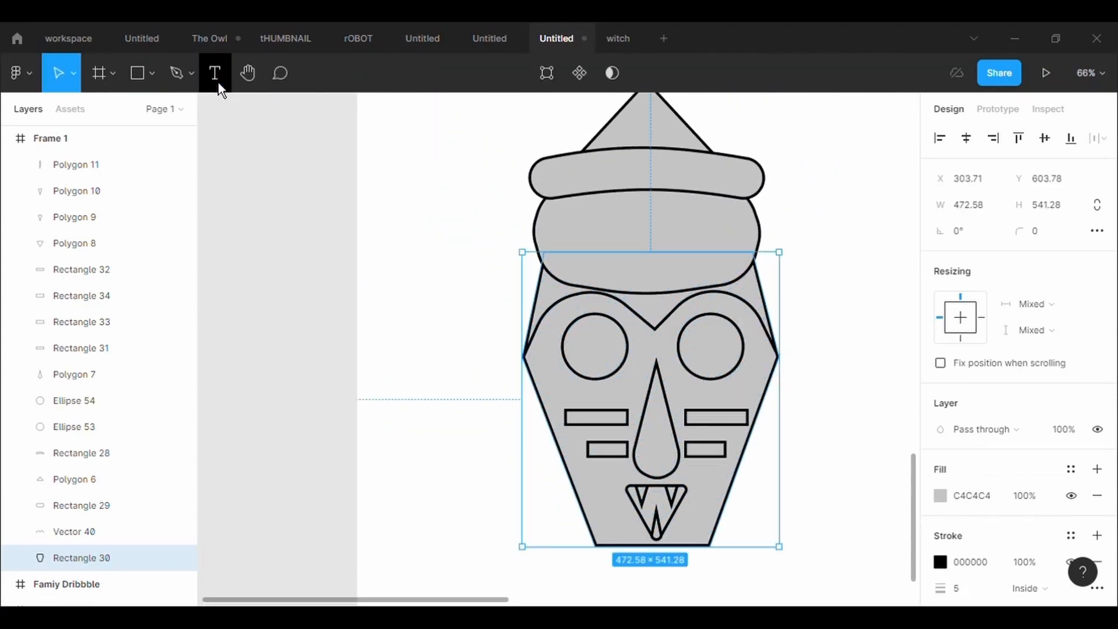
# Draw a rectangle about 202 × 177 behind the right side of the face at eye level with a black stroke of width 5.
pyautogui.click(153, 80)
pyautogui.moveTo(754, 303)
pyautogui.mouseDown()
pyautogui.moveTo(851, 435)
pyautogui.moveTo(879, 410)
pyautogui.moveTo(831, 400)
pyautogui.mouseUp()
pyautogui.rightClick(803, 367)
pyautogui.click(846, 291)
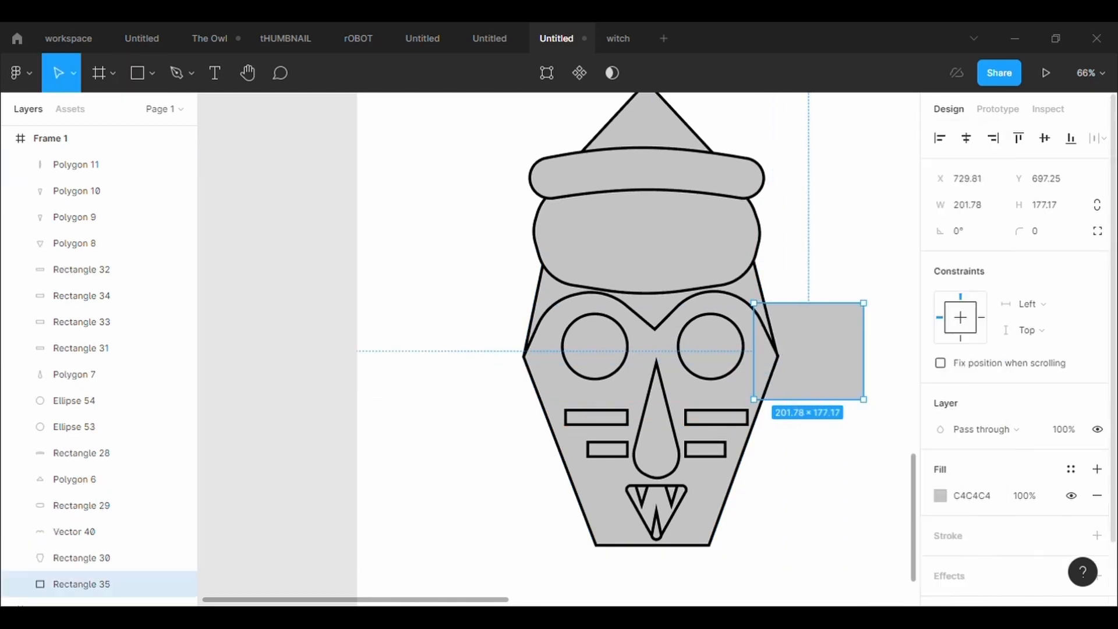
pyautogui.click(983, 548)
pyautogui.click(961, 589)
pyautogui.write('5')
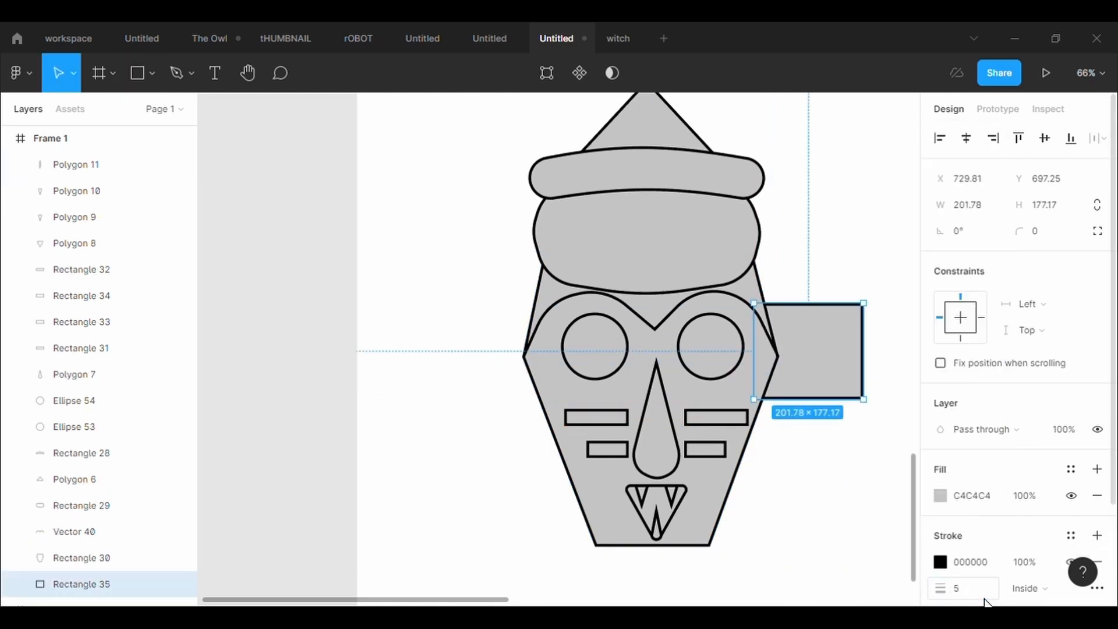
# Shift the rectangle inward and reshape it into an ear by raising its lower outer corner and lowering its lower inner corner.
pyautogui.click(546, 73)
pyautogui.moveTo(863, 315); pyautogui.dragTo(839, 315)
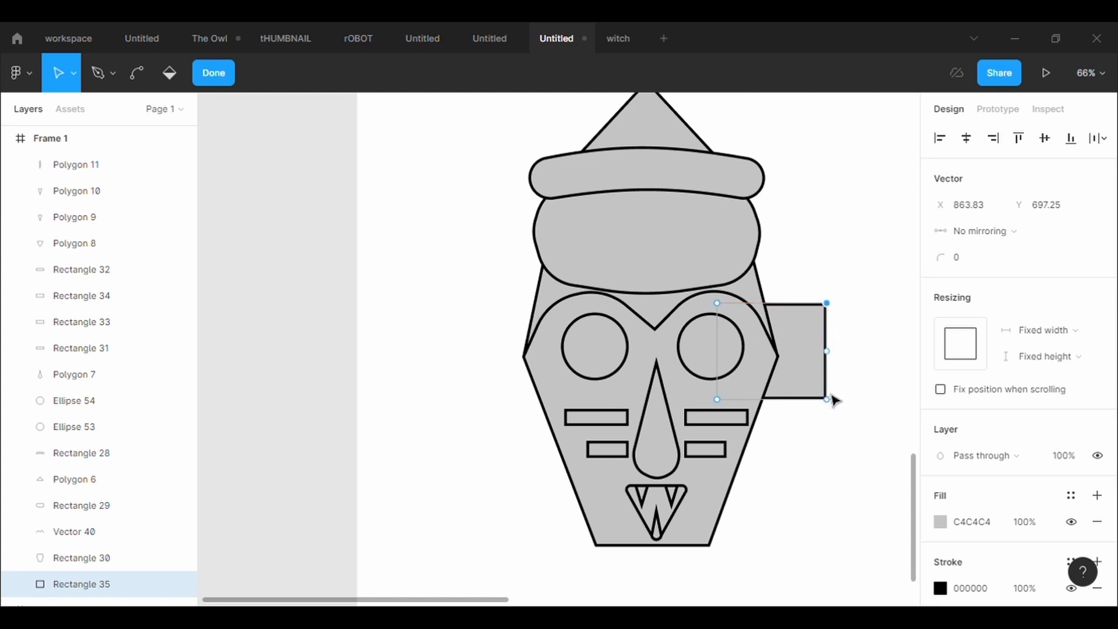
pyautogui.moveTo(832, 397); pyautogui.dragTo(832, 361)
pyautogui.moveTo(723, 406); pyautogui.dragTo(724, 455)
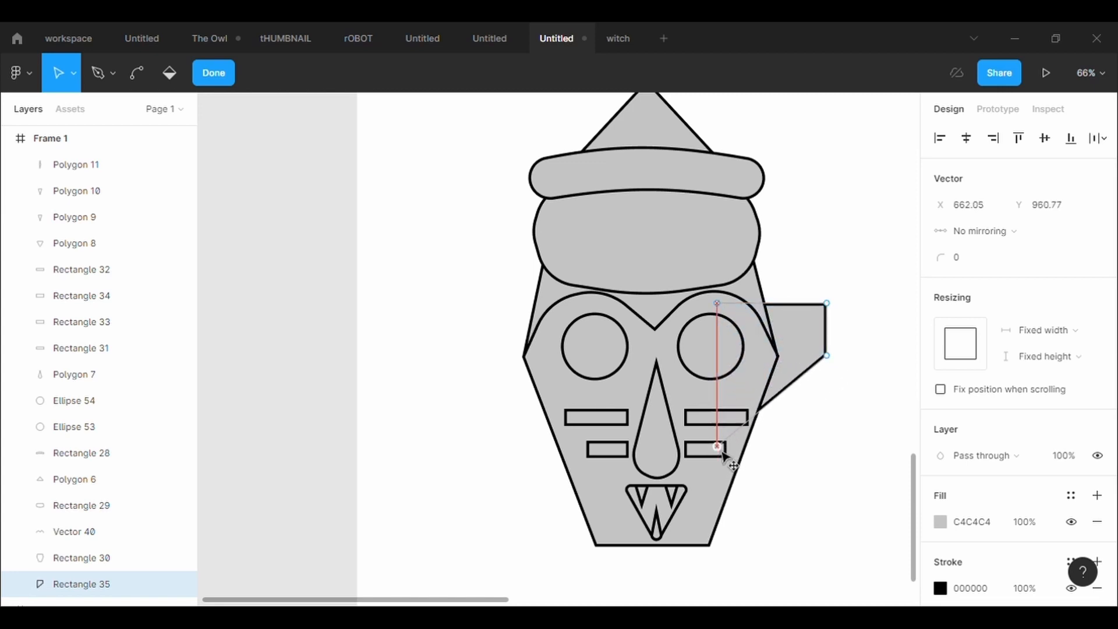
pyautogui.press('Escape')
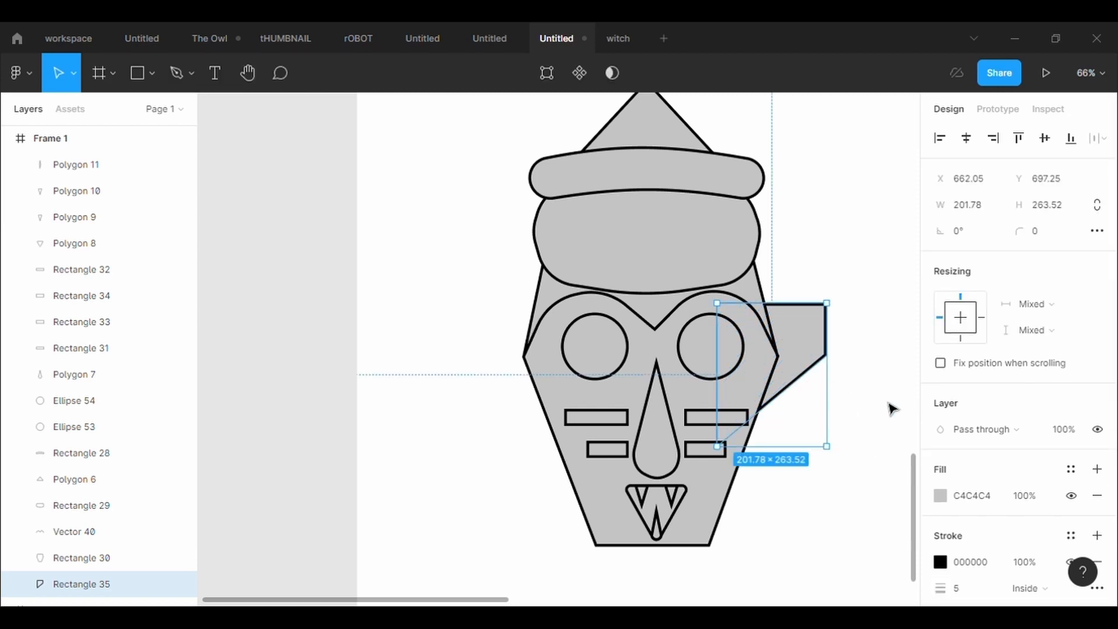
# Duplicate the ear, flip the copy horizontally and place it on the left side of the face.
pyautogui.hotkey('ctrl', 'v')
pyautogui.hotkey('shift', 'h')
pyautogui.moveTo(794, 373); pyautogui.dragTo(554, 369)
pyautogui.click(819, 441)
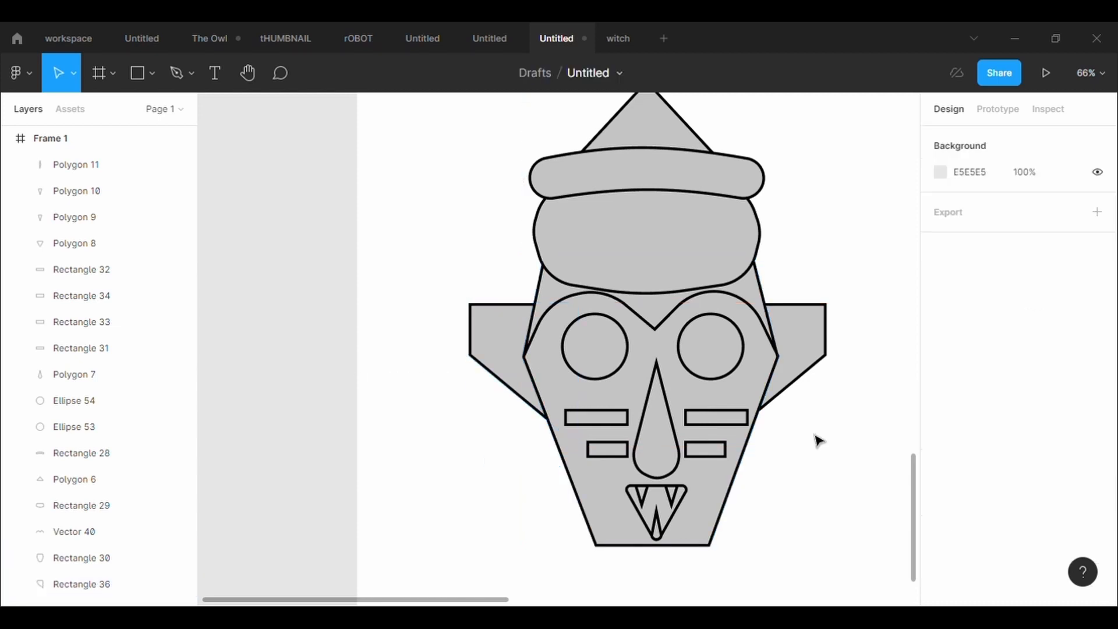
# Draw a triangle about 197 × 307 at the lower left of the face and send it behind all other shapes.
pyautogui.click(151, 72)
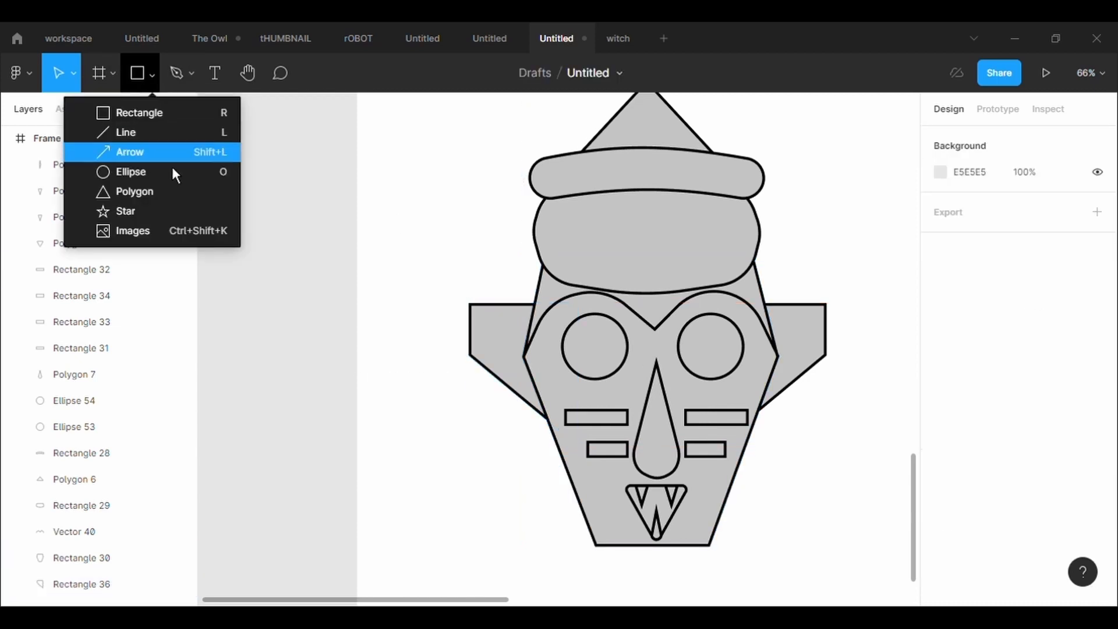
pyautogui.click(172, 191)
pyautogui.moveTo(628, 588); pyautogui.dragTo(633, 600)
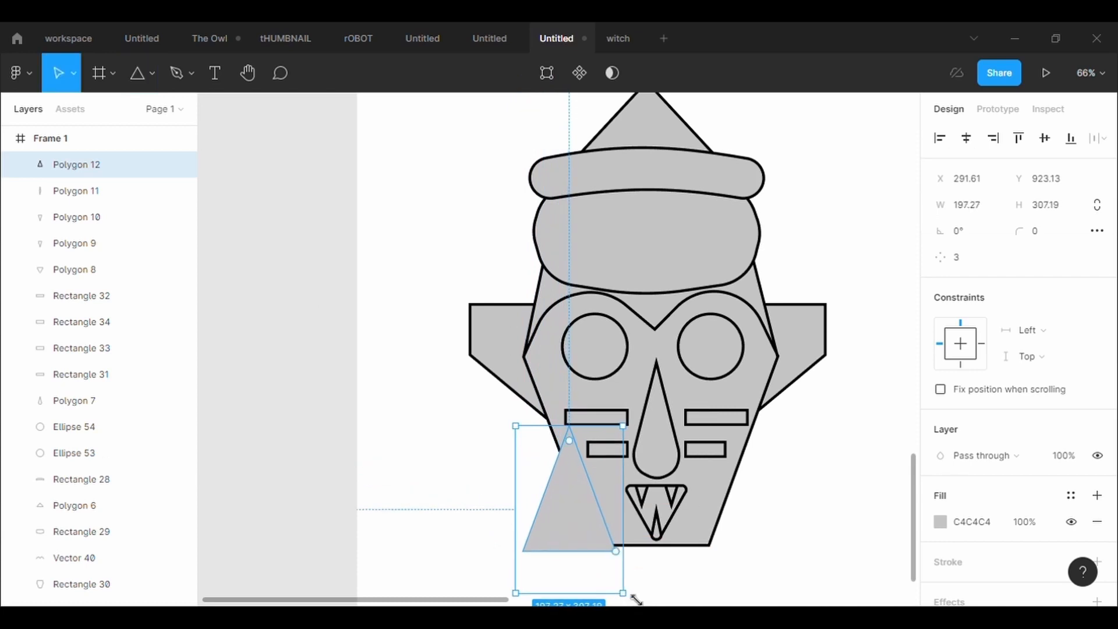
pyautogui.rightClick(562, 507)
pyautogui.click(593, 310)
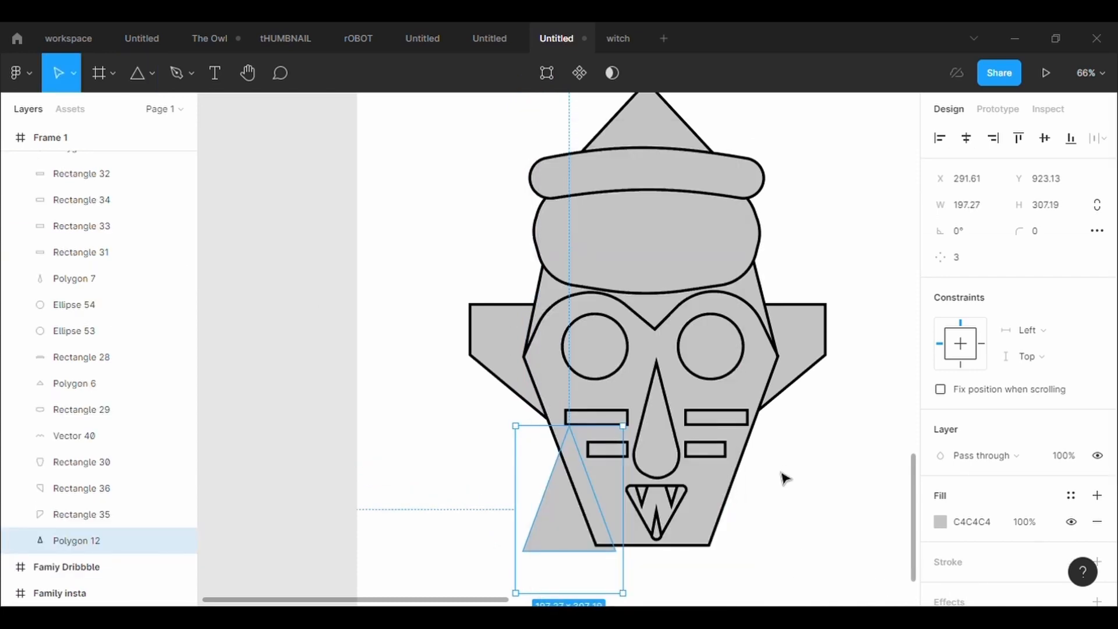
# Give the lower-left triangle a black stroke of width 5 and move it up and outward beneath the left ear.
pyautogui.scroll(-2, 812, 475)
pyautogui.click(1098, 562)
pyautogui.scroll(-4, 984, 524)
pyautogui.click(979, 470)
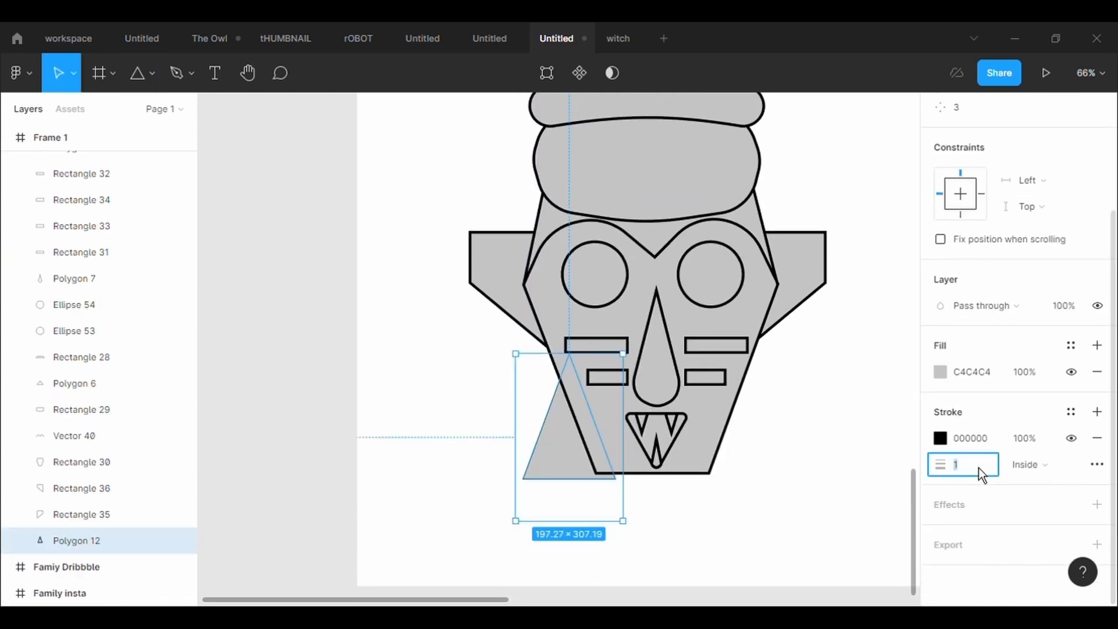
pyautogui.moveTo(607, 442); pyautogui.dragTo(549, 429)
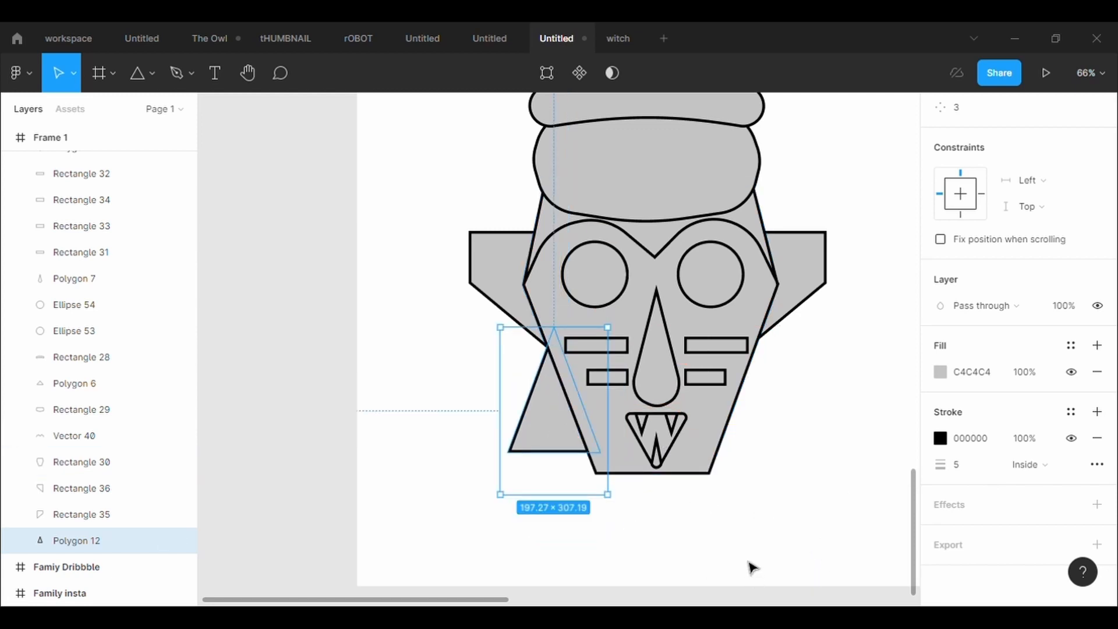
# Duplicate the triangle beneath the left ear and place the copy beneath the right ear.
pyautogui.hotkey('ctrl', 'v')
pyautogui.moveTo(553, 434); pyautogui.dragTo(754, 431)
pyautogui.click(851, 532)
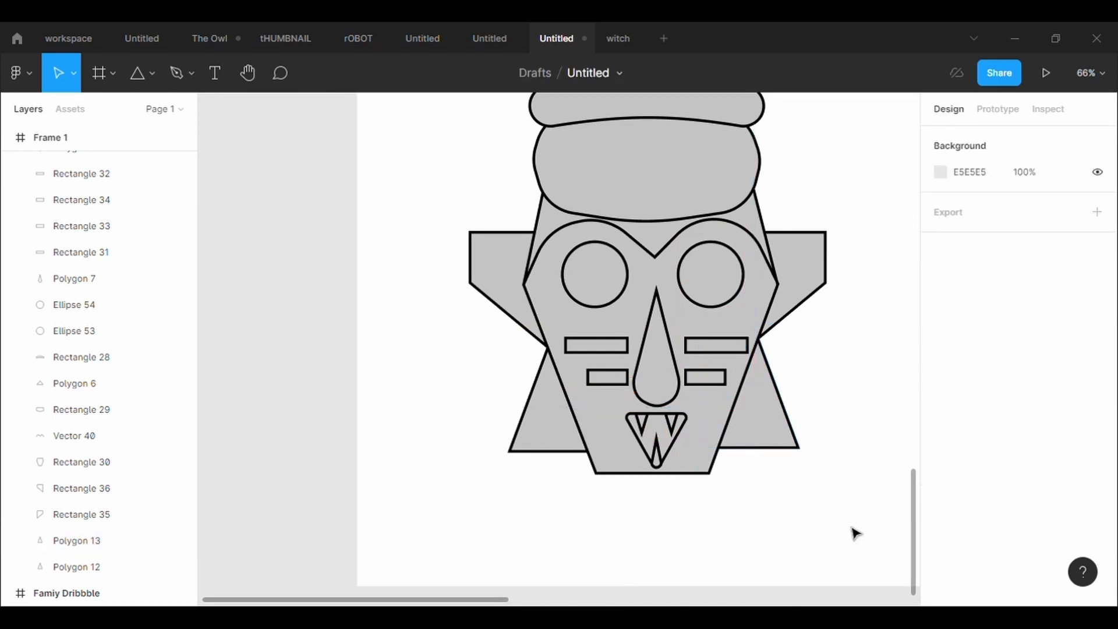
# Draw a rectangle about 205 × 253 overlapping the hat's left side and send it behind all other shapes.
pyautogui.scroll(-5, 851, 532)
pyautogui.scroll(1, 855, 533)
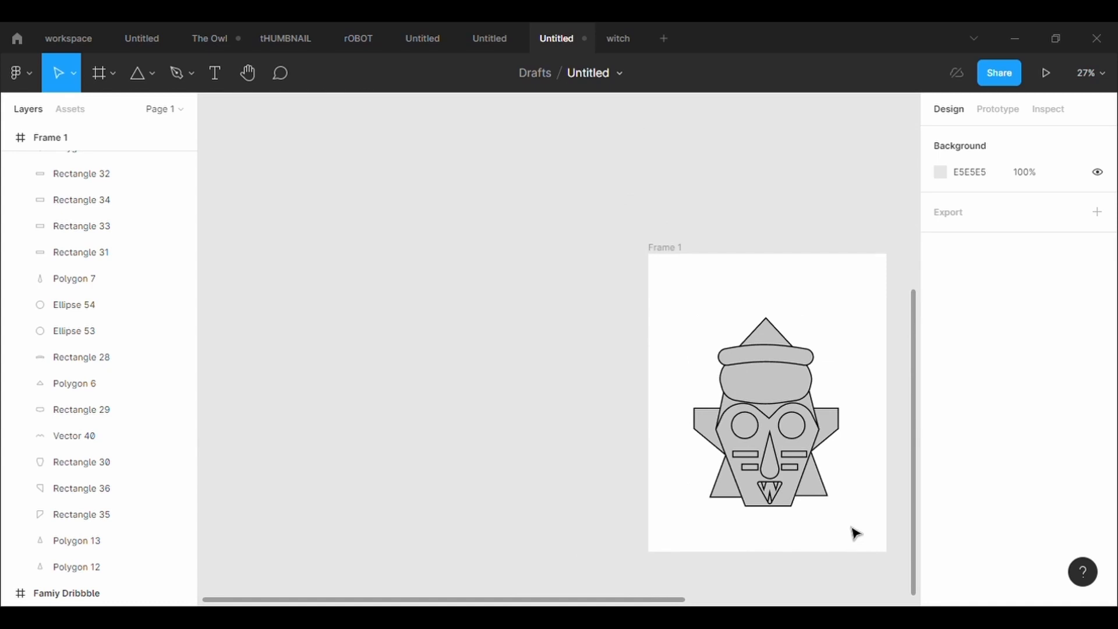
pyautogui.scroll(3, 856, 533)
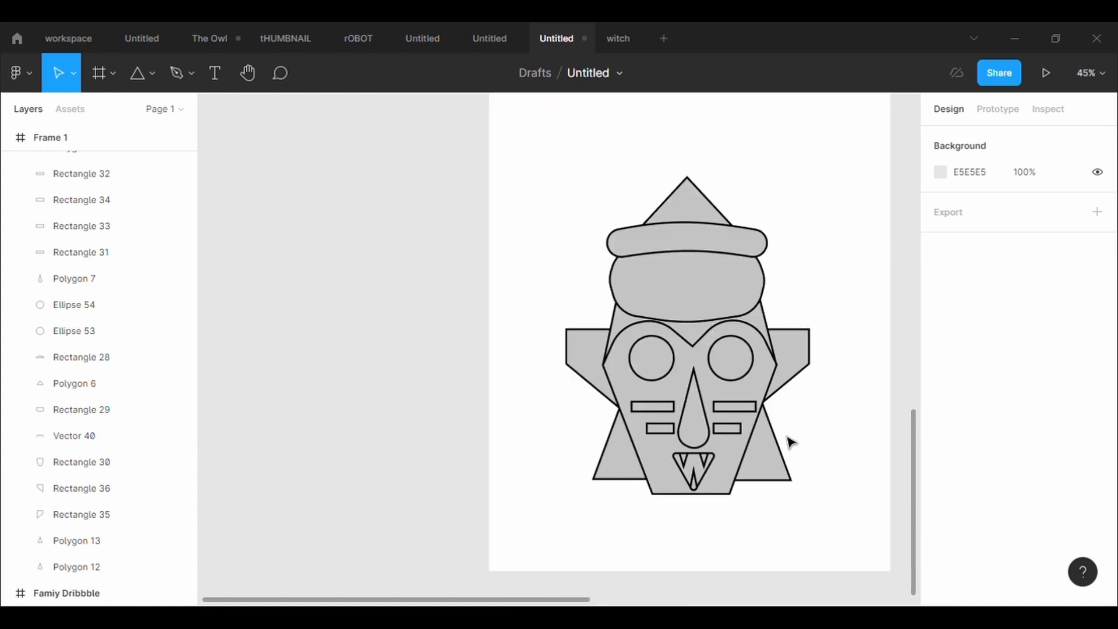
pyautogui.click(149, 74)
pyautogui.click(166, 118)
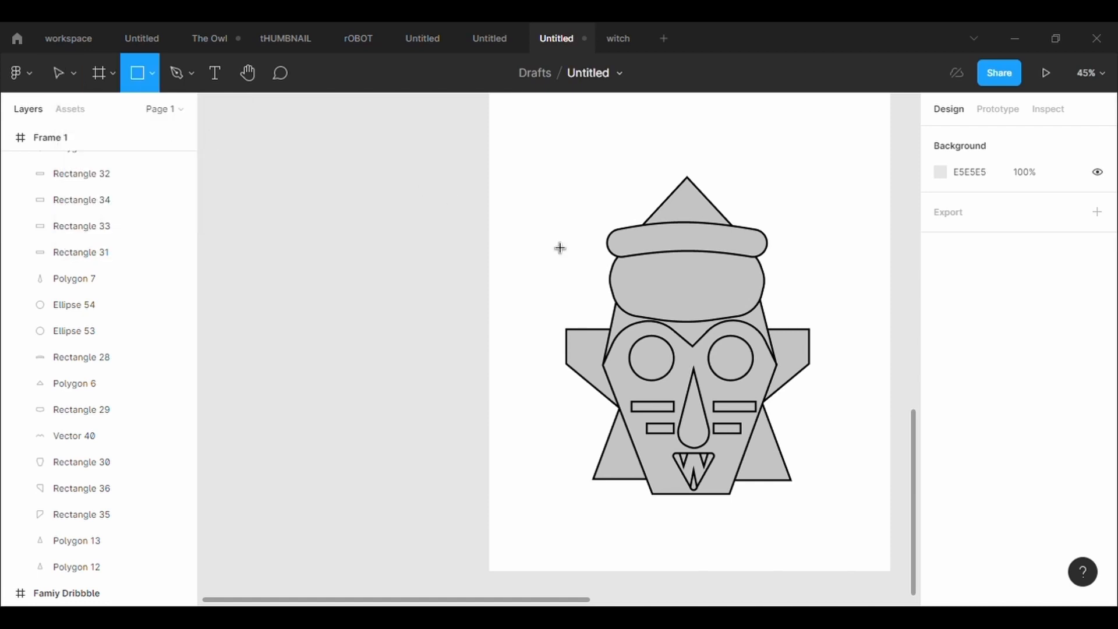
pyautogui.moveTo(570, 218); pyautogui.dragTo(646, 312)
pyautogui.rightClick(594, 250)
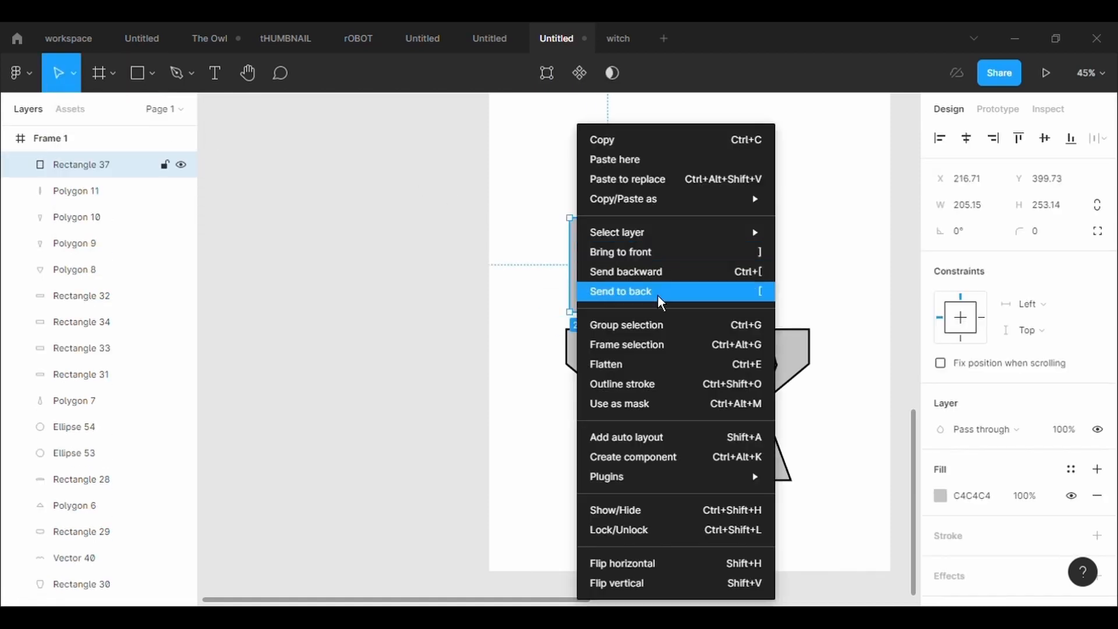
pyautogui.click(618, 289)
# Give the rectangle behind the hat's left side a black stroke of width 5.
pyautogui.click(1002, 547)
pyautogui.click(997, 590)
pyautogui.write('5')
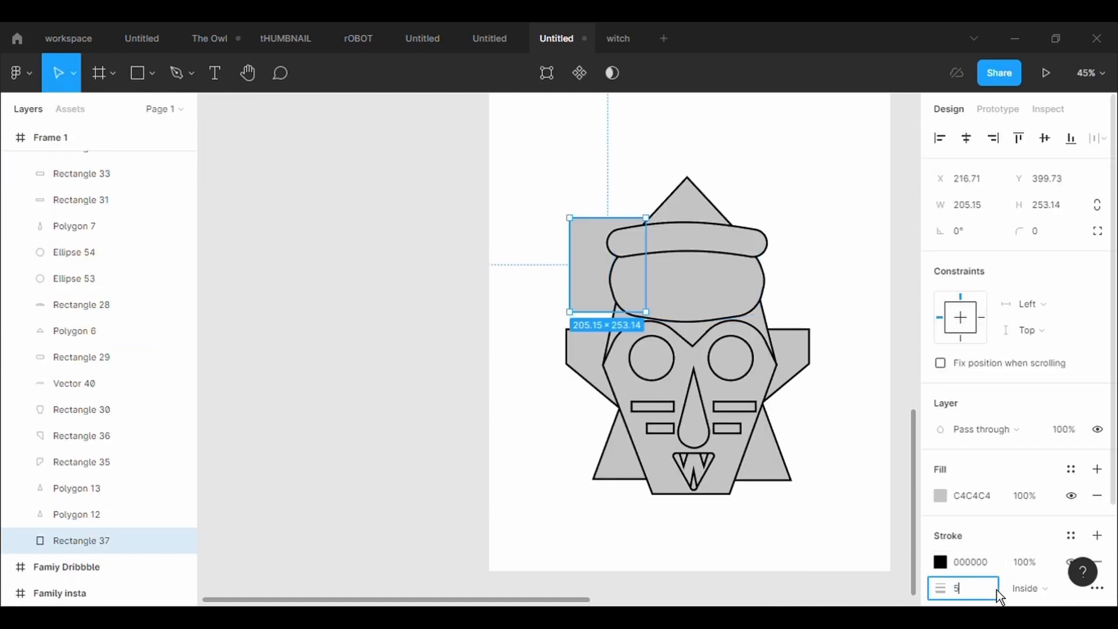
pyautogui.press('Return')
# Reshape the rectangle behind the hat into a slanted, angular flap about 381 × 288 that points up and outward.
pyautogui.doubleClick(626, 277)
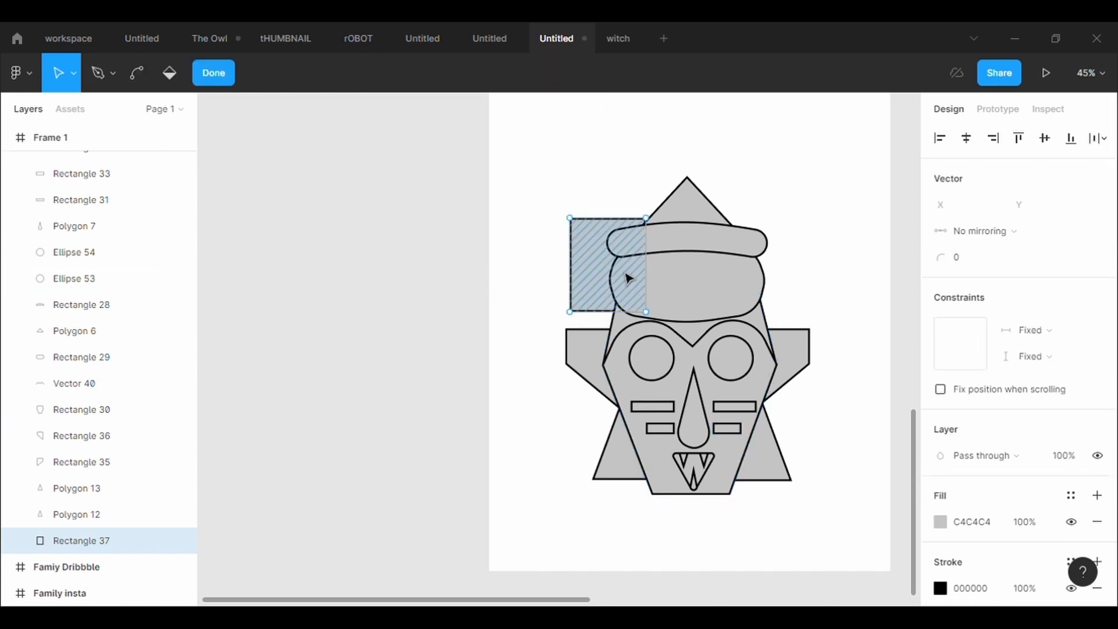
pyautogui.moveTo(573, 221); pyautogui.dragTo(538, 230)
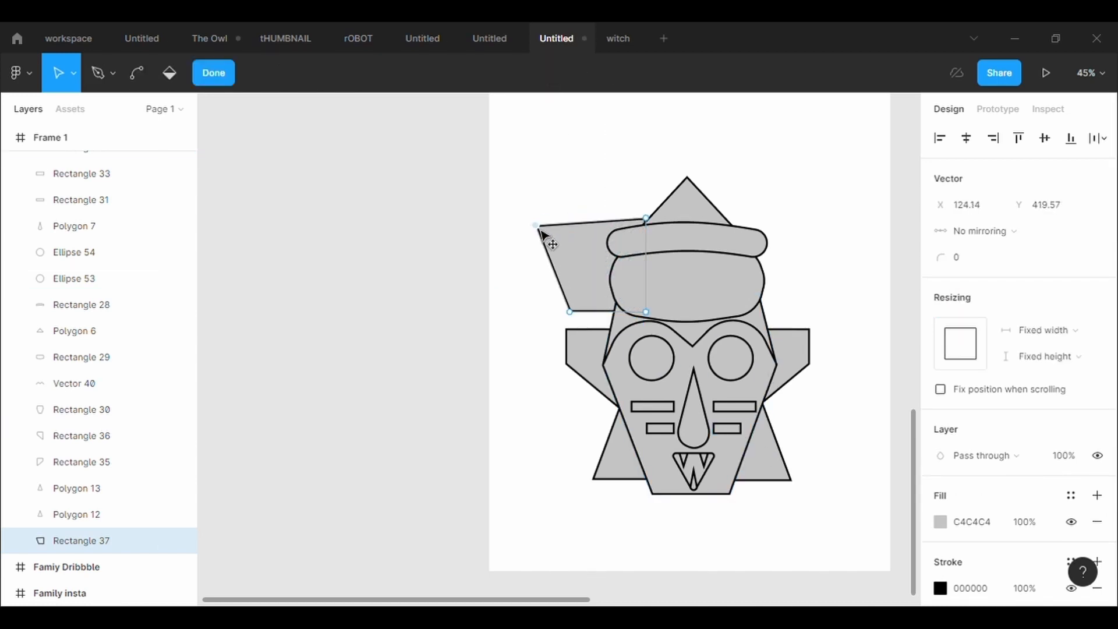
pyautogui.moveTo(648, 221); pyautogui.dragTo(593, 205)
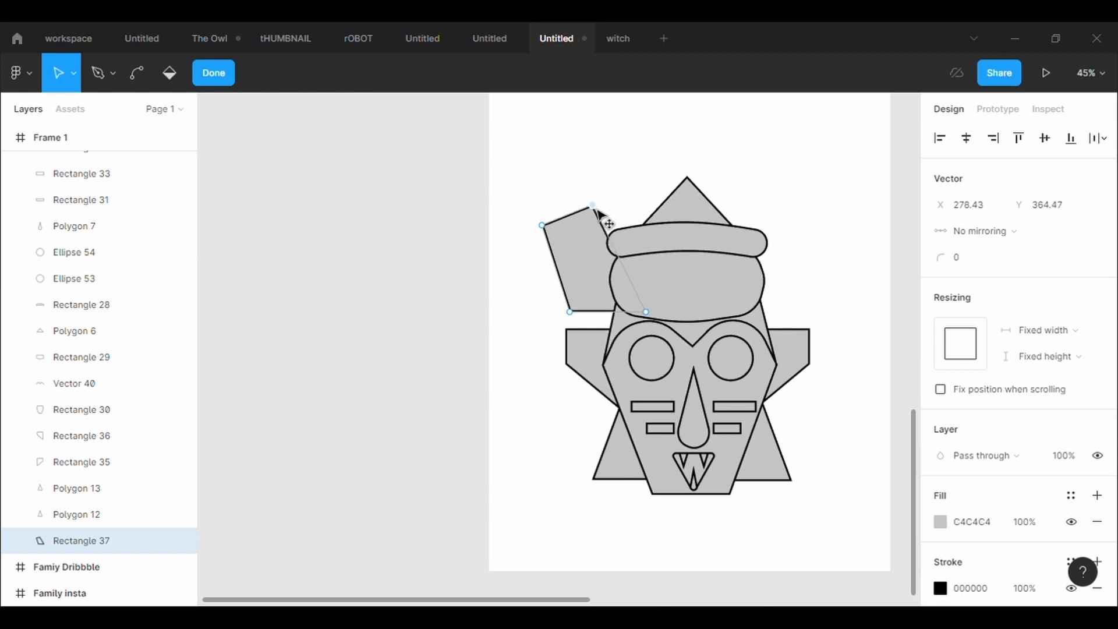
pyautogui.moveTo(575, 317); pyautogui.dragTo(571, 285)
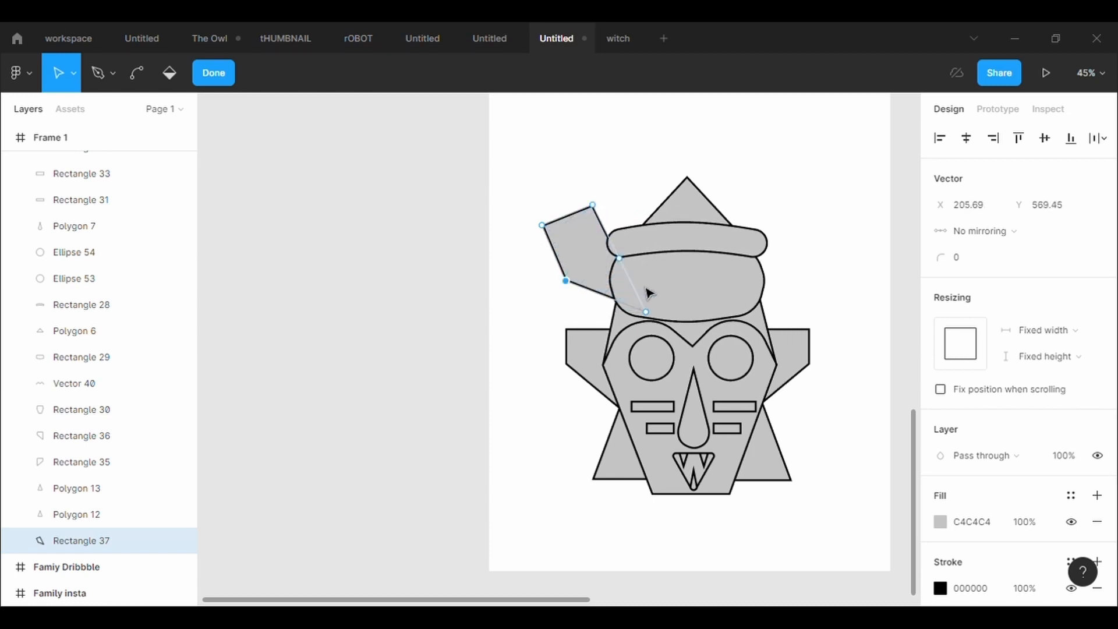
pyautogui.moveTo(619, 257); pyautogui.dragTo(586, 276)
pyautogui.press('Escape')
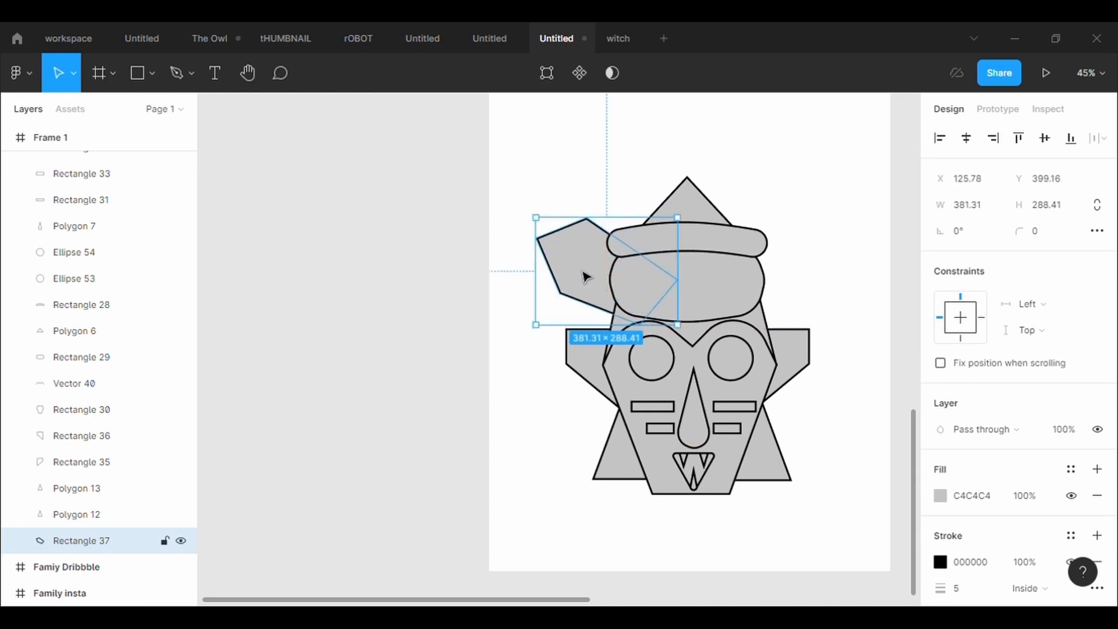
# Duplicate the left flap, flip the copy horizontally and place it behind the hat's right side.
pyautogui.hotkey('ctrl', 'c')
pyautogui.hotkey('ctrl', 'v')
pyautogui.hotkey('shift', 'h')
pyautogui.moveTo(582, 275); pyautogui.dragTo(754, 302)
pyautogui.click(854, 432)
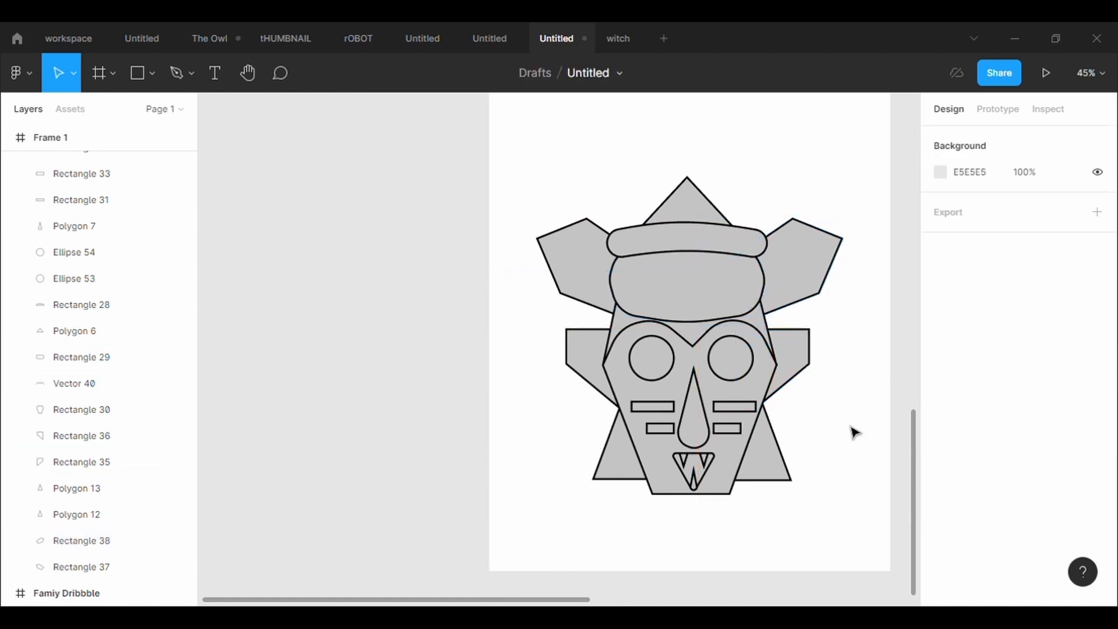
# Draw an upright rectangle about 72 × 153 at the centre of the hat's lower band with a black stroke of width 5.
pyautogui.scroll(5, 842, 469)
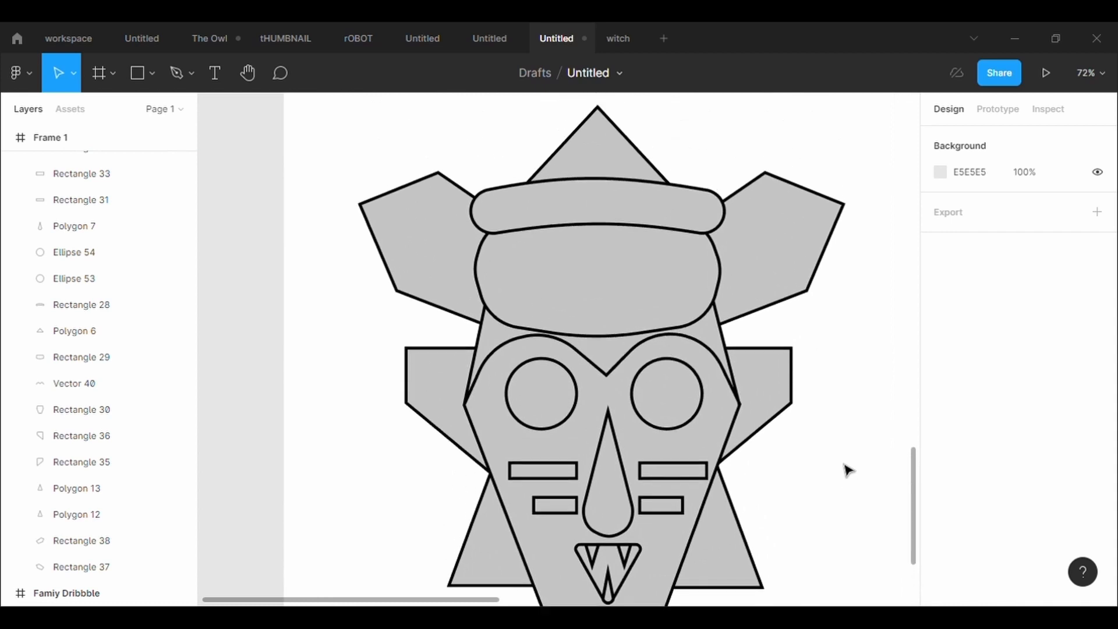
pyautogui.press('r')
pyautogui.moveTo(578, 230); pyautogui.dragTo(621, 321)
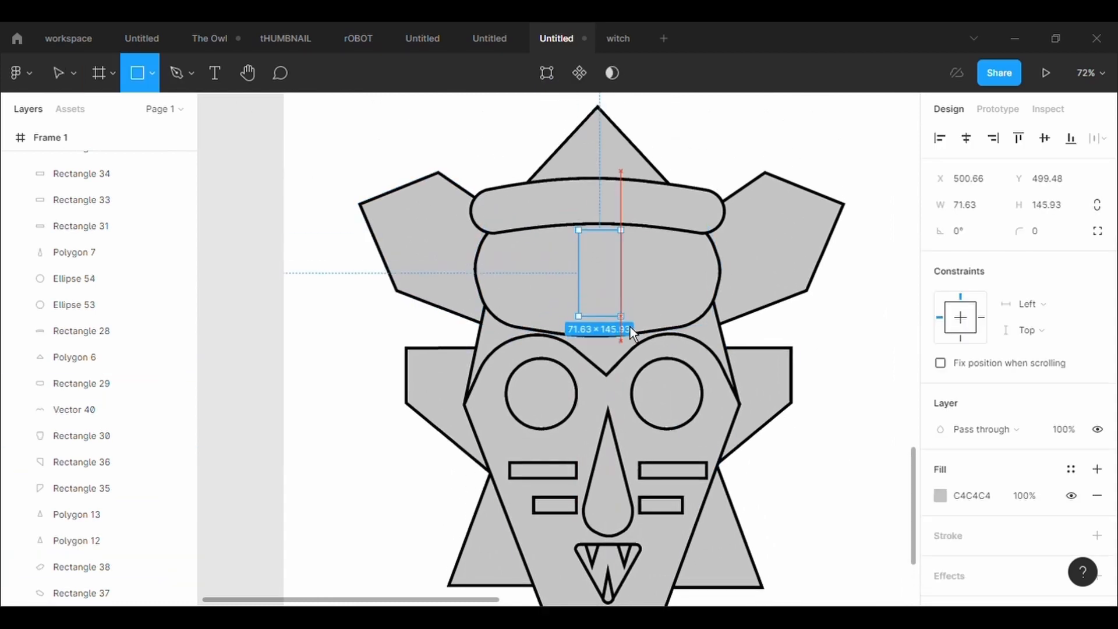
pyautogui.click(982, 551)
pyautogui.click(982, 598)
pyautogui.press('BackSpace')
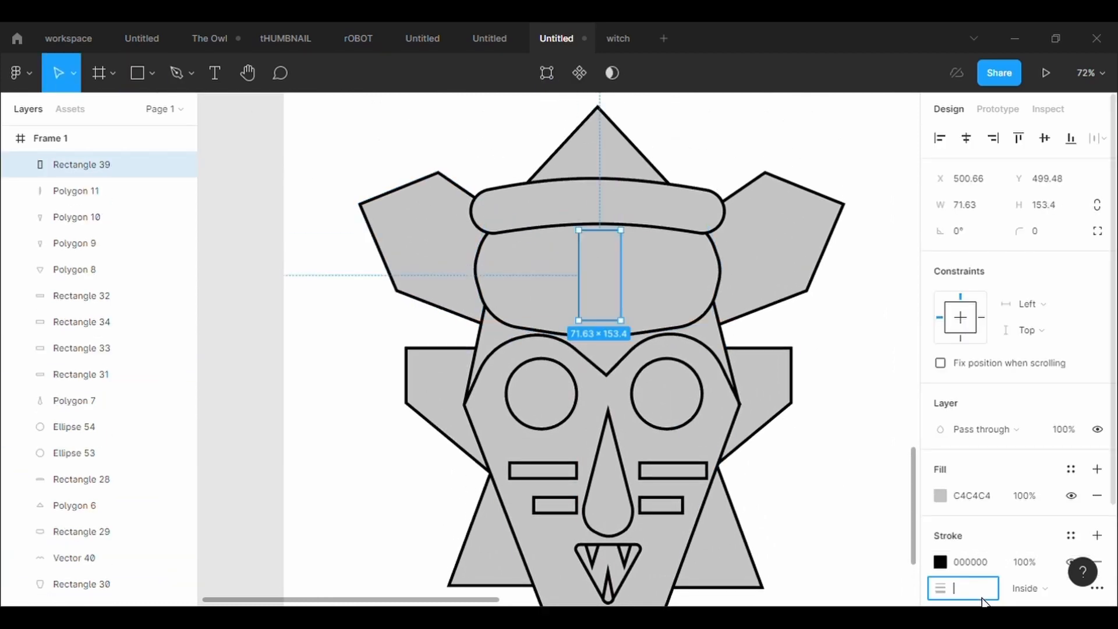
pyautogui.write('5')
pyautogui.press('Return')
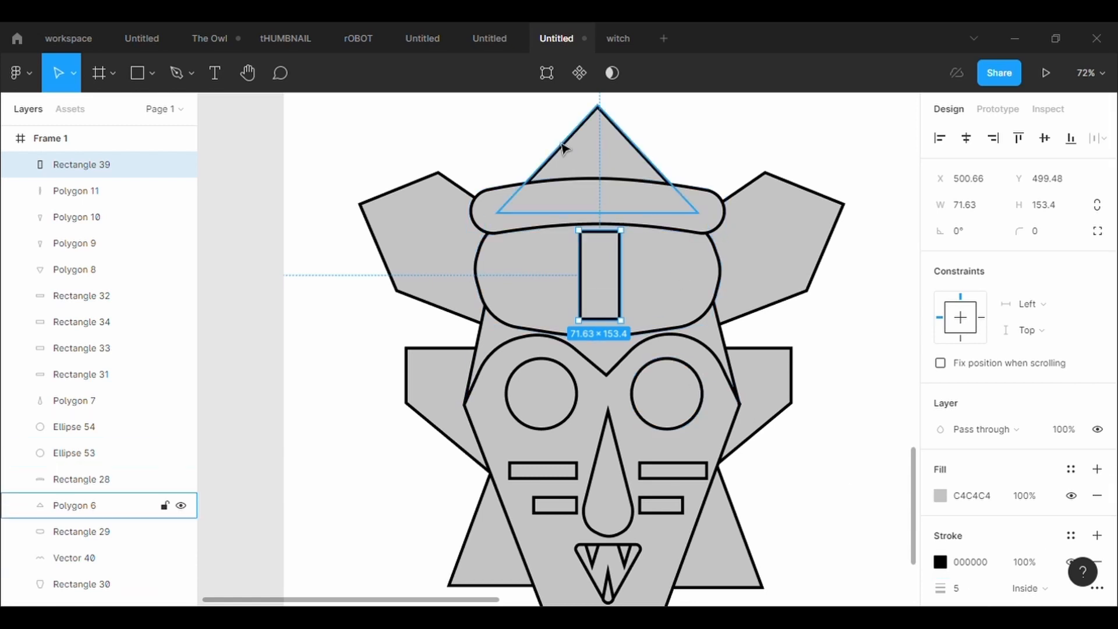
# Reshape the upper end of the hat's central rectangle into a small upward arrowhead with a narrow neck.
pyautogui.click(551, 84)
pyautogui.scroll(5, 606, 300)
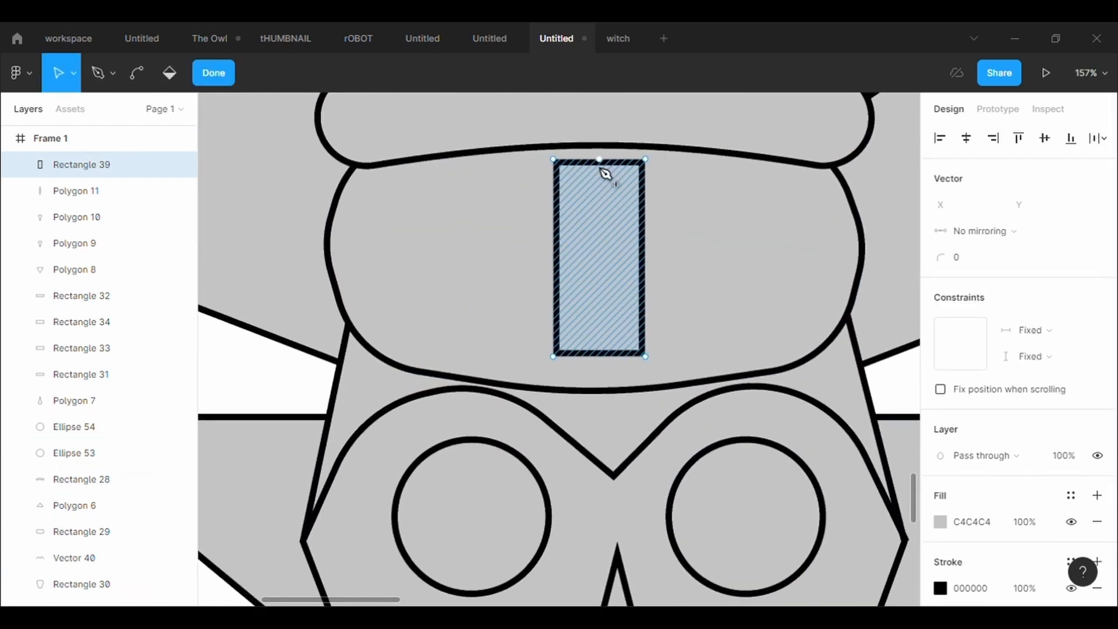
pyautogui.moveTo(603, 159); pyautogui.dragTo(548, 176)
pyautogui.moveTo(648, 163); pyautogui.dragTo(662, 182)
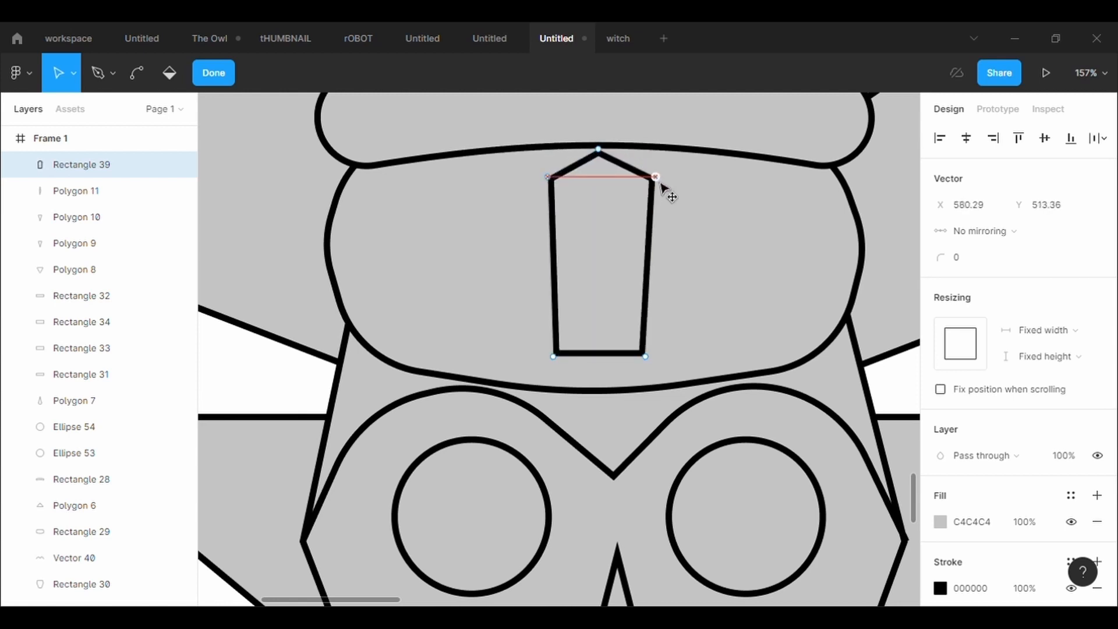
pyautogui.moveTo(554, 271); pyautogui.dragTo(597, 182)
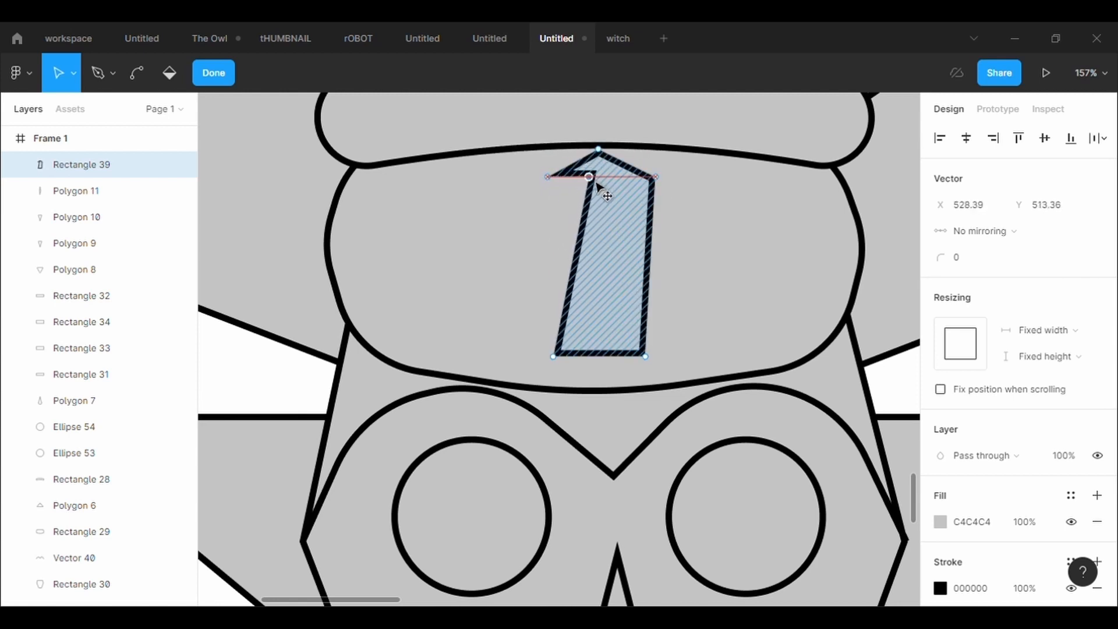
pyautogui.moveTo(648, 269); pyautogui.dragTo(618, 183)
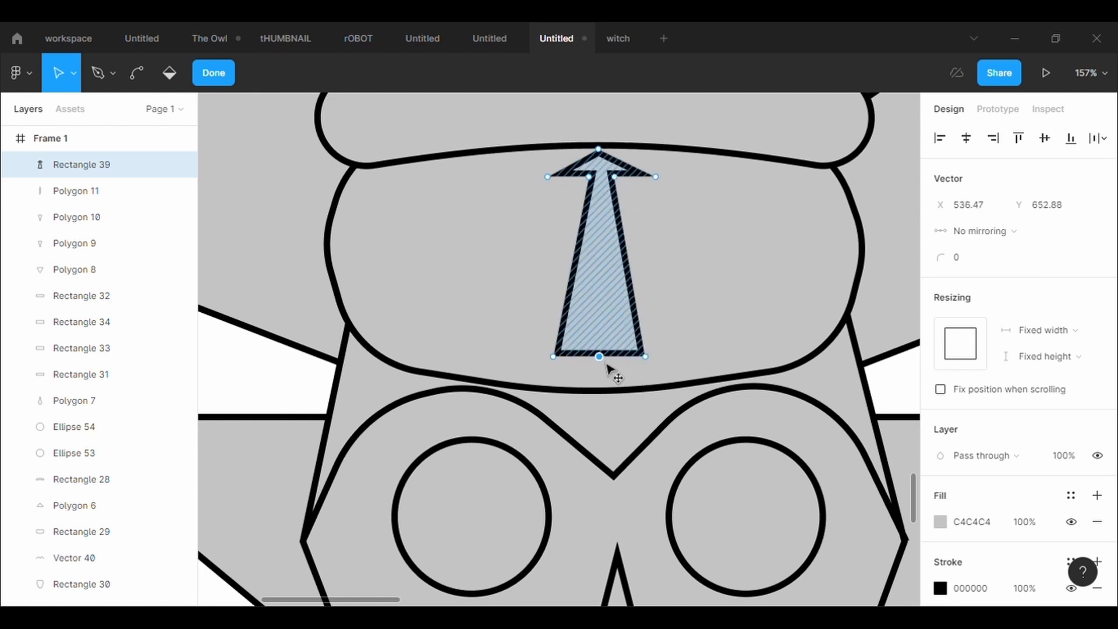
# Reshape the lower end of the central shape into a wider downward arrowhead with a straight shaft above it.
pyautogui.moveTo(606, 364); pyautogui.dragTo(678, 313)
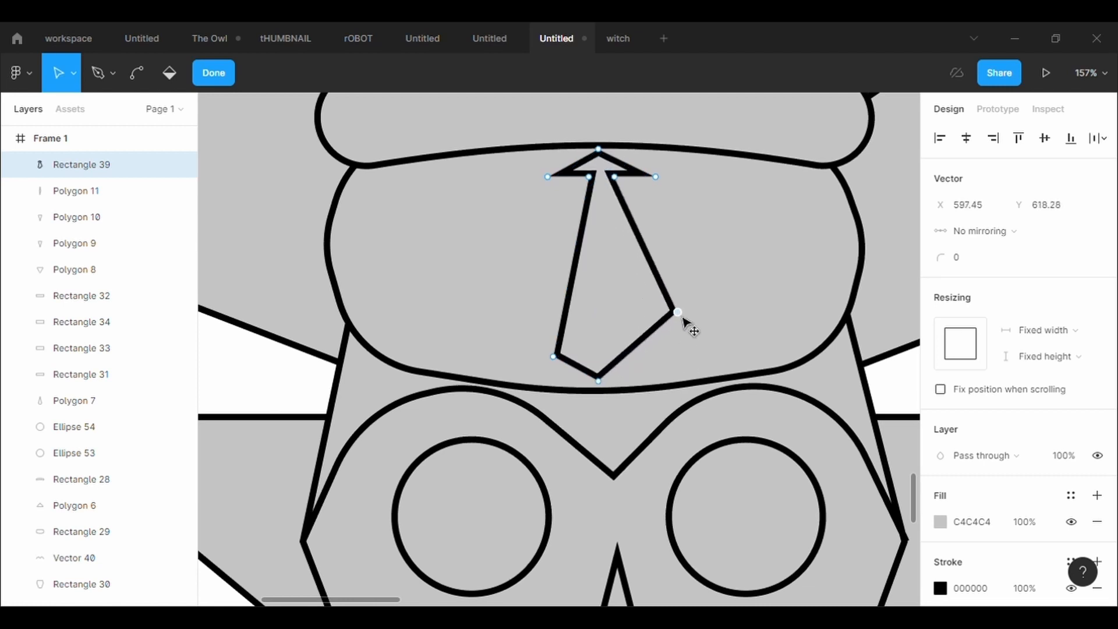
pyautogui.click(554, 357)
pyautogui.moveTo(555, 357); pyautogui.dragTo(526, 305)
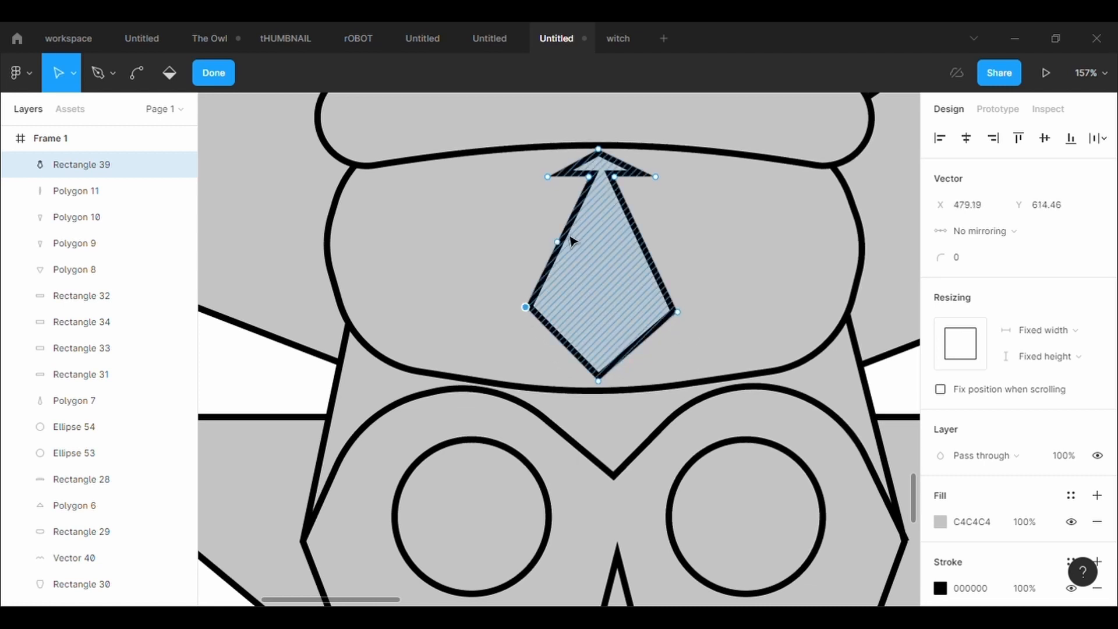
pyautogui.moveTo(559, 240); pyautogui.dragTo(577, 309)
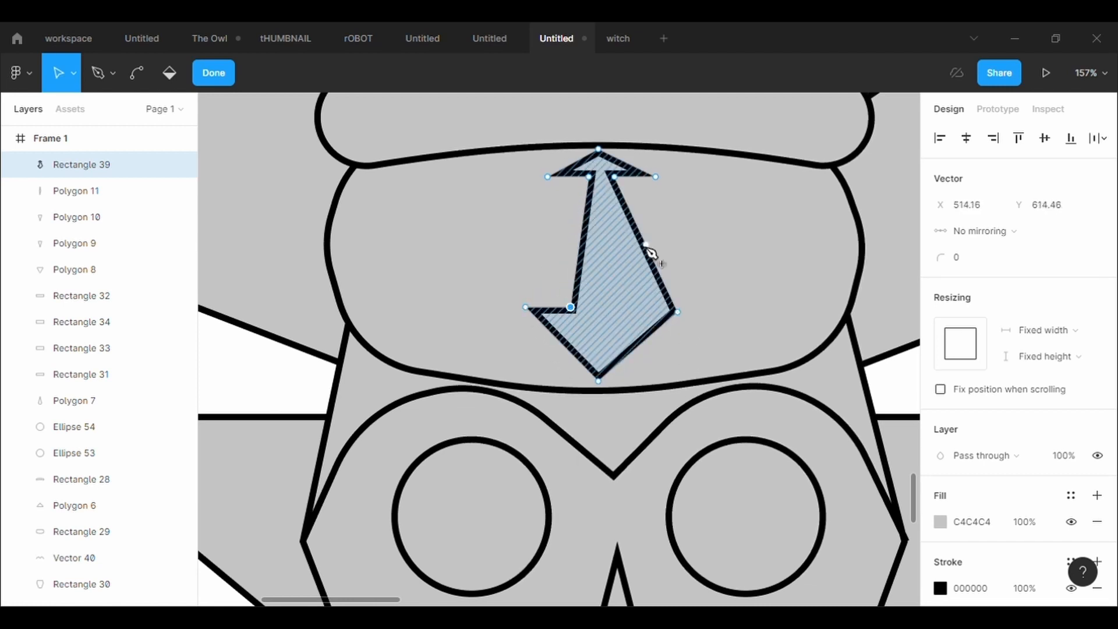
pyautogui.moveTo(648, 250); pyautogui.dragTo(631, 319)
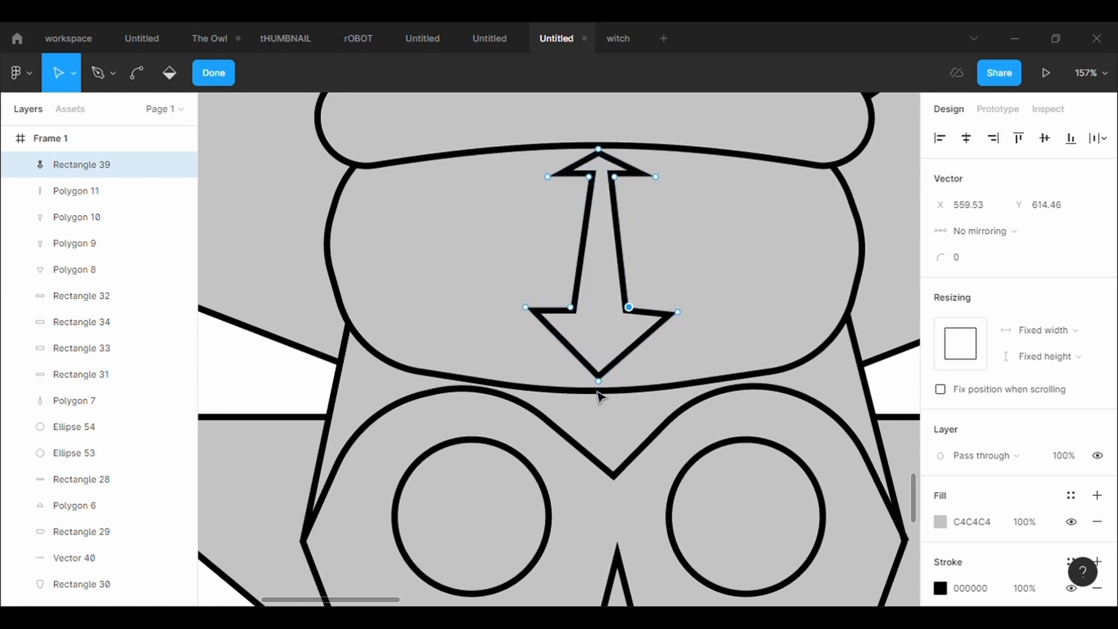
# Align the double arrow's two tips and lower right corner for symmetry, and nudge the shape into the middle of the hat band.
pyautogui.moveTo(601, 391); pyautogui.dragTo(610, 385)
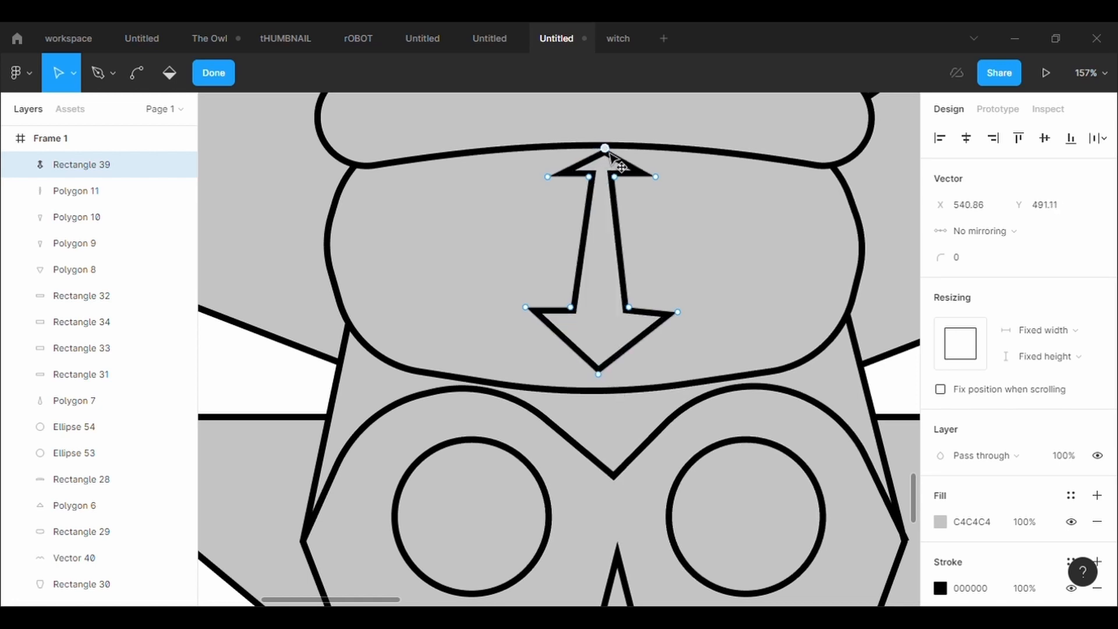
pyautogui.moveTo(610, 154); pyautogui.dragTo(607, 156)
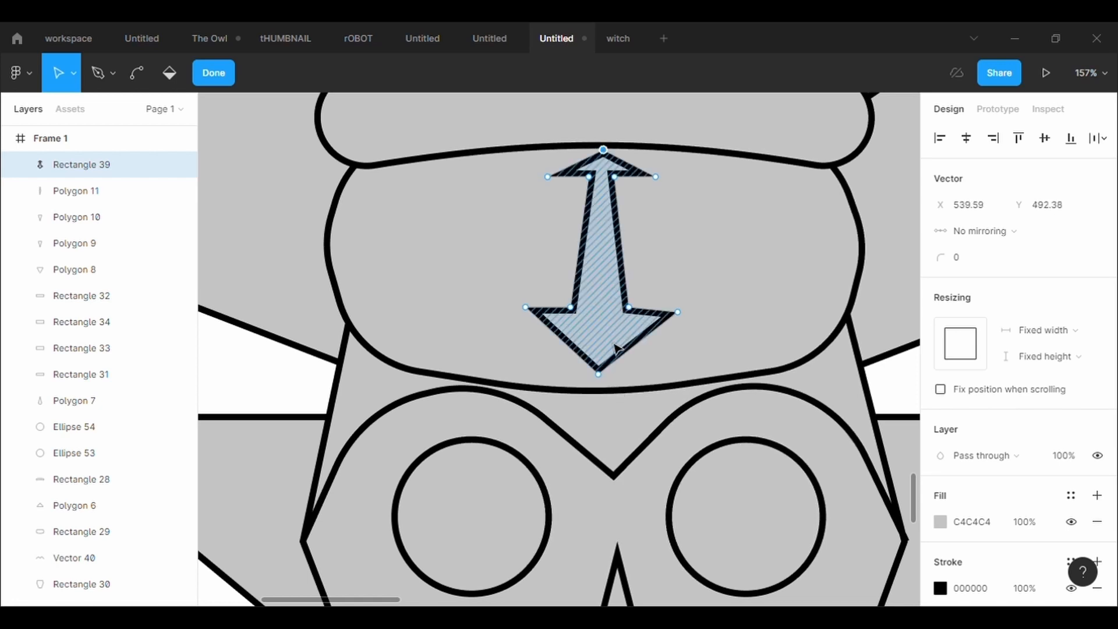
pyautogui.moveTo(607, 382); pyautogui.dragTo(611, 380)
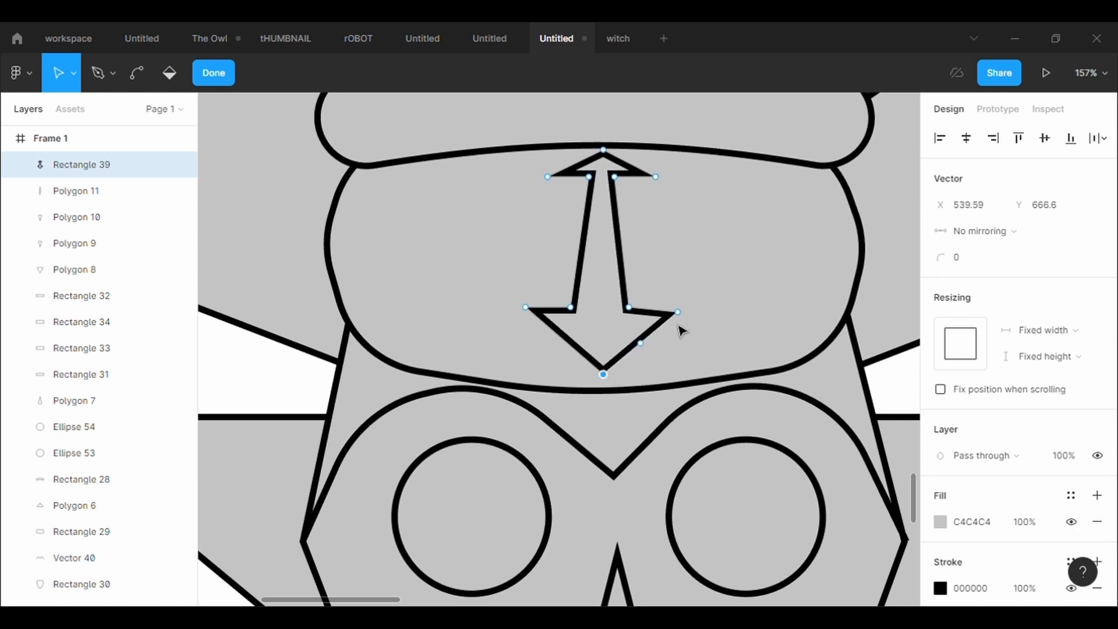
pyautogui.moveTo(685, 314); pyautogui.dragTo(679, 318)
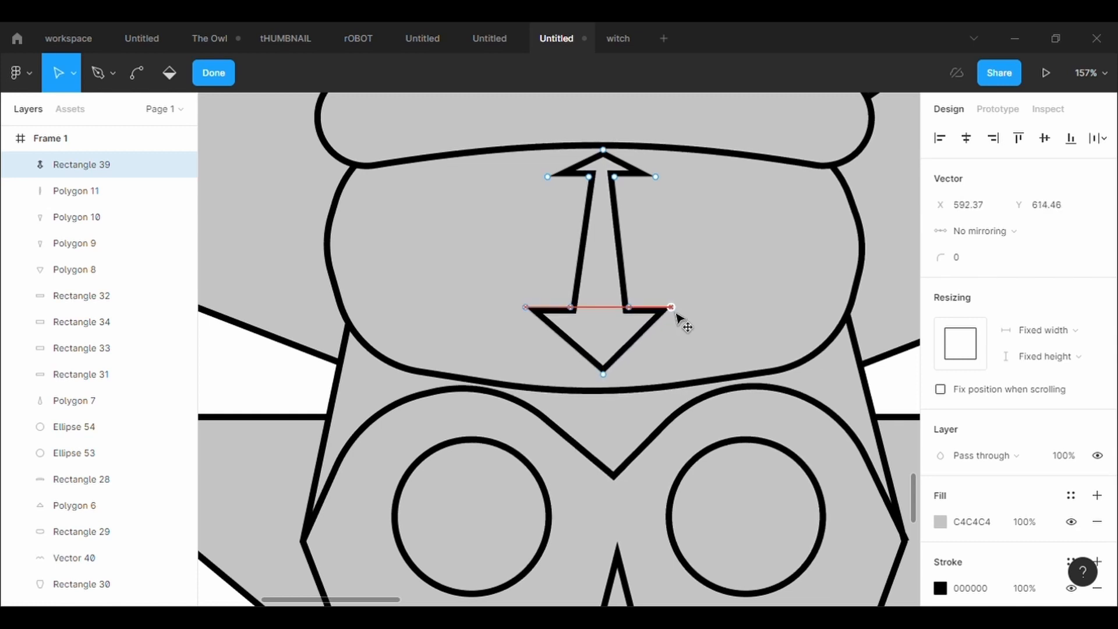
pyautogui.press('Escape')
pyautogui.moveTo(603, 244)
pyautogui.mouseDown()
pyautogui.moveTo(604, 257)
pyautogui.moveTo(606, 247)
pyautogui.mouseUp()
pyautogui.moveTo(682, 385); pyautogui.dragTo(674, 374)
pyautogui.moveTo(602, 298); pyautogui.dragTo(604, 305)
pyautogui.scroll(-5, 718, 358)
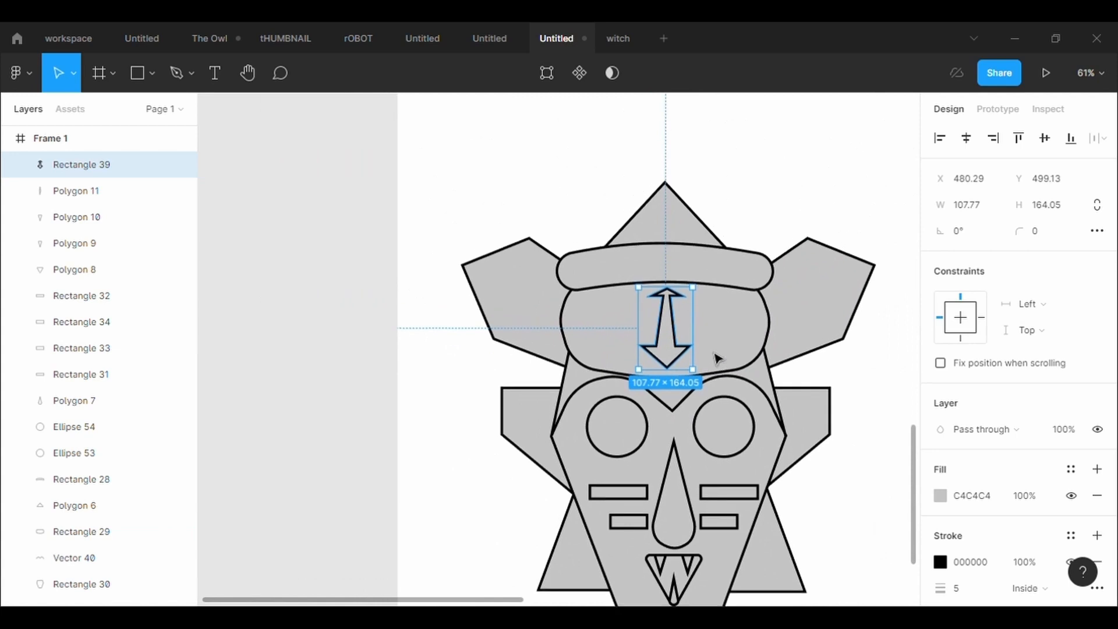
pyautogui.click(152, 74)
pyautogui.doubleClick(596, 316)
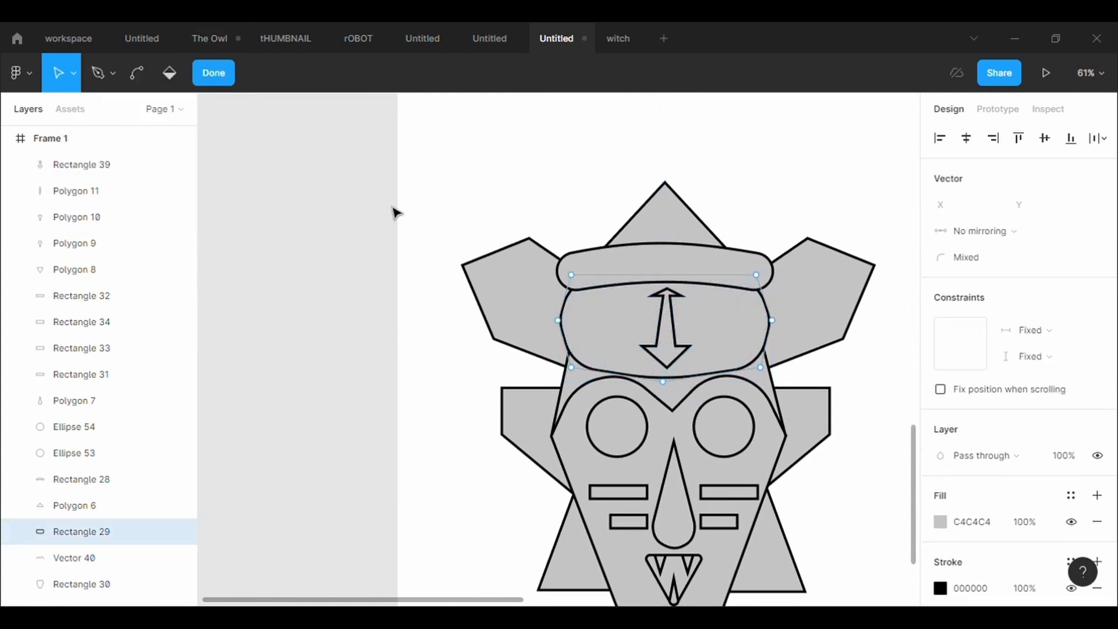
pyautogui.press('Escape')
# Draw a rectangle about 67 × 55 to the left of the double arrow with a black stroke of width 5.
pyautogui.click(153, 73)
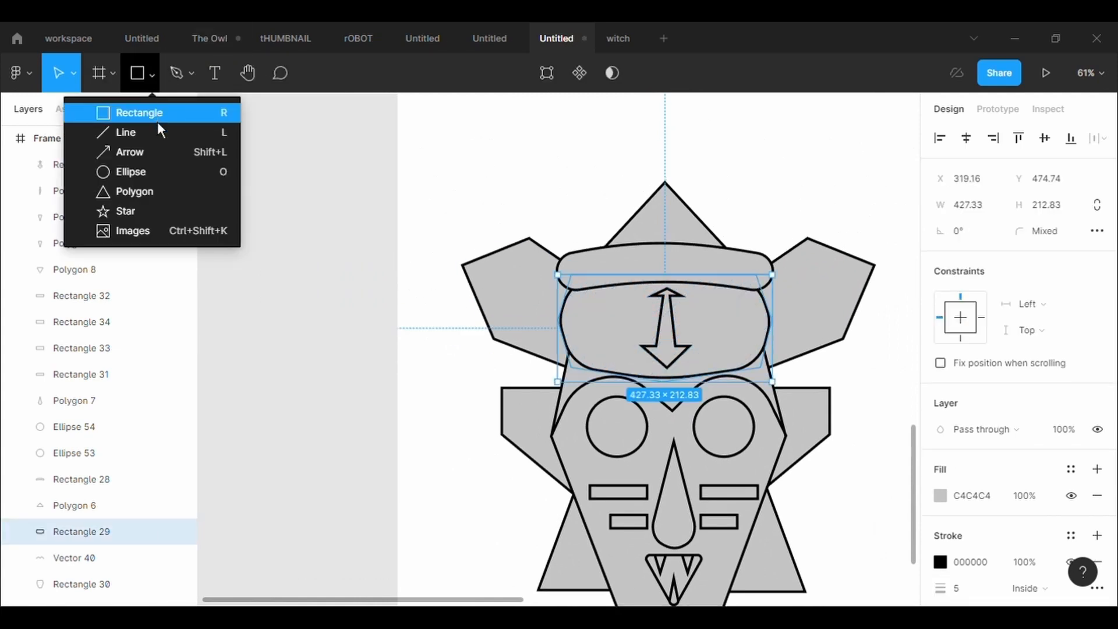
pyautogui.click(158, 110)
pyautogui.moveTo(615, 312); pyautogui.dragTo(648, 339)
pyautogui.click(1097, 536)
pyautogui.click(958, 589)
pyautogui.write('5')
pyautogui.press('Return')
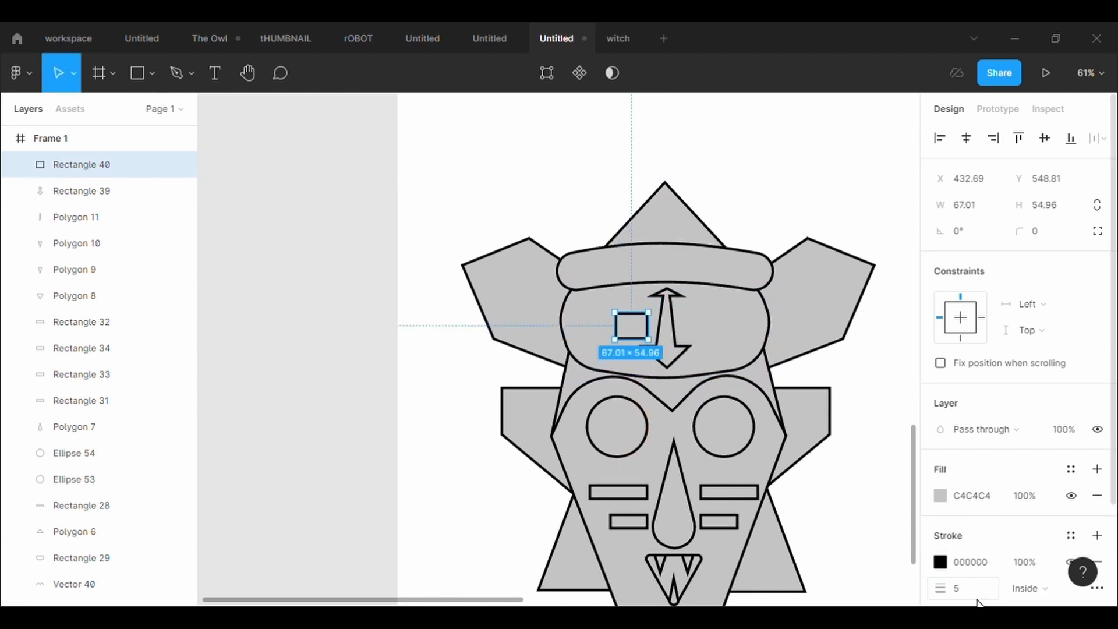
# Reshape the small rectangle left of the double arrow into a narrow upright diamond by moving its corners.
pyautogui.scroll(5, 738, 328)
pyautogui.press('Return')
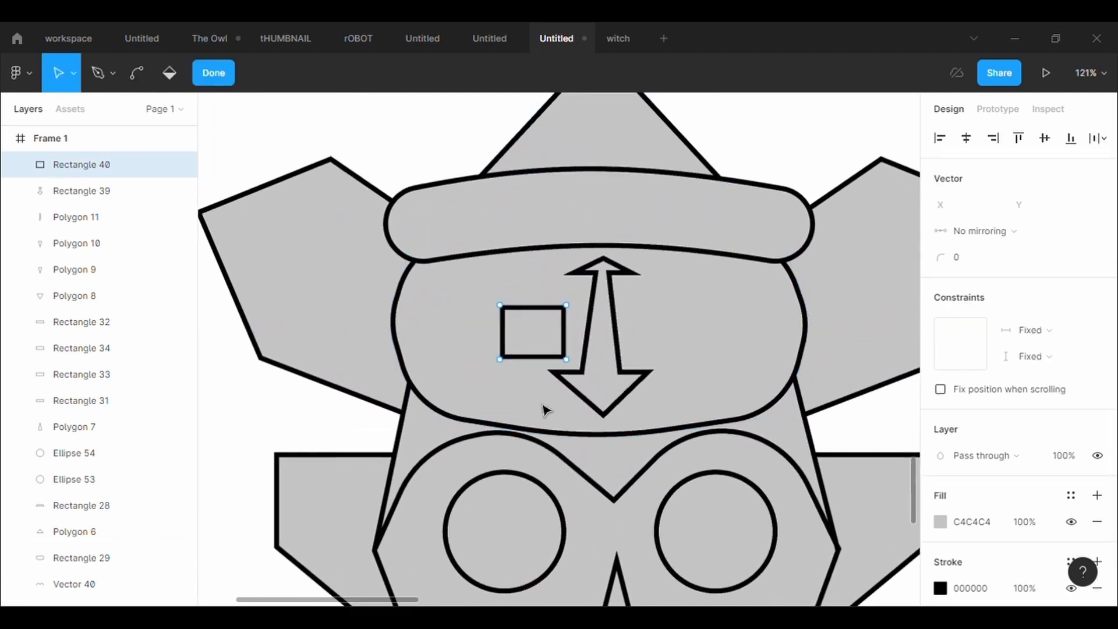
pyautogui.moveTo(503, 308); pyautogui.dragTo(537, 295)
pyautogui.moveTo(570, 366); pyautogui.dragTo(538, 385)
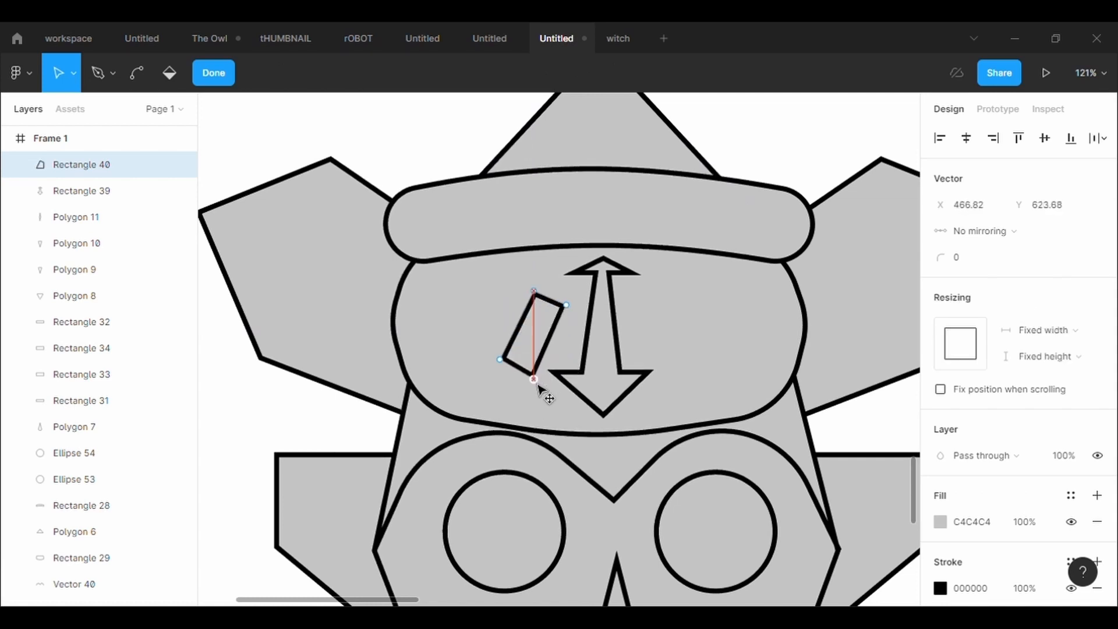
pyautogui.moveTo(571, 312); pyautogui.dragTo(562, 342)
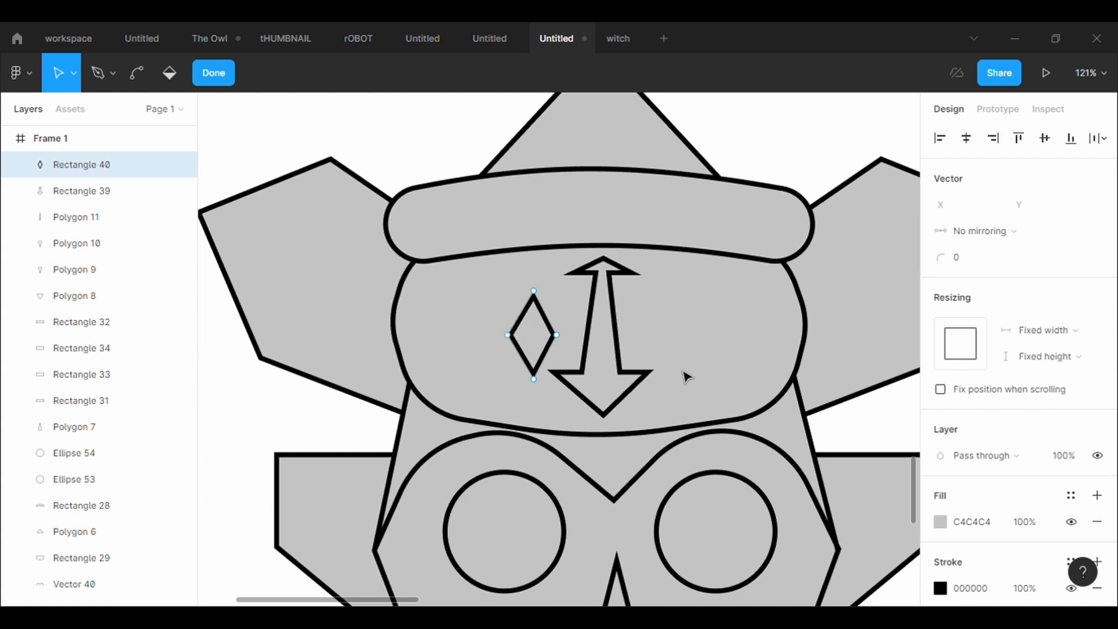
pyautogui.press('Escape')
# Duplicate the diamond and place the pair on either side of the double arrow at the same height.
pyautogui.moveTo(530, 349); pyautogui.dragTo(685, 337)
pyautogui.hotkey('ctrl', 'c')
pyautogui.hotkey('ctrl', 'v')
pyautogui.click(531, 324)
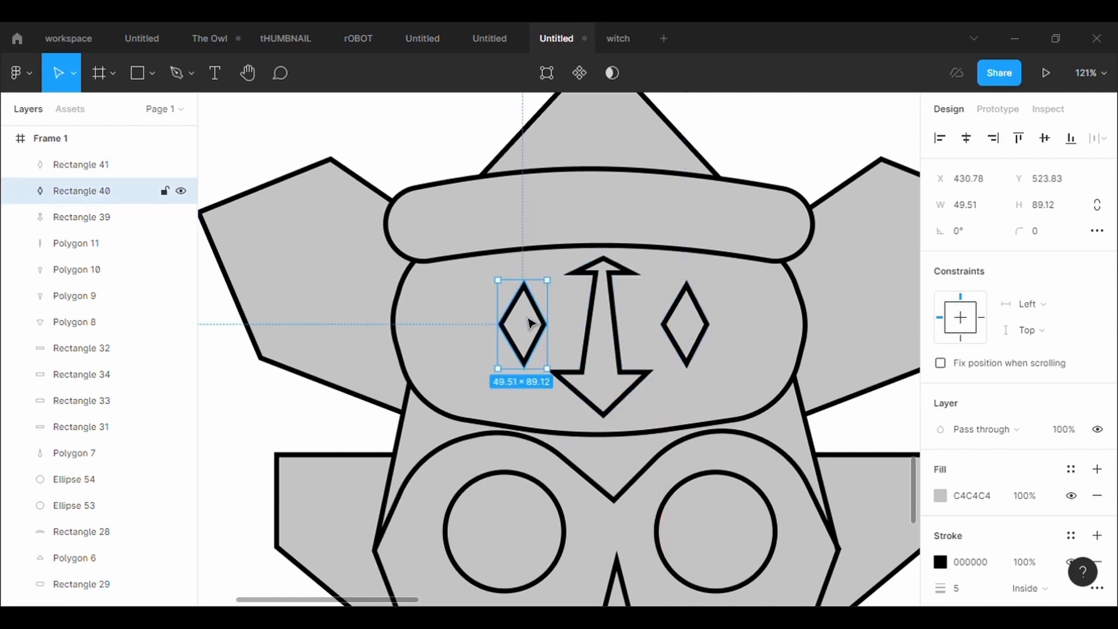
# Duplicate the diamonds and place a smaller one on the outer side of each existing diamond in the hat band.
pyautogui.hotkey('ctrl', 'v')
pyautogui.moveTo(556, 377); pyautogui.dragTo(757, 347)
pyautogui.hotkey('ctrl', 'v')
pyautogui.click(805, 149)
pyautogui.scroll(-4, 708, 329)
pyautogui.scroll(-1, 709, 330)
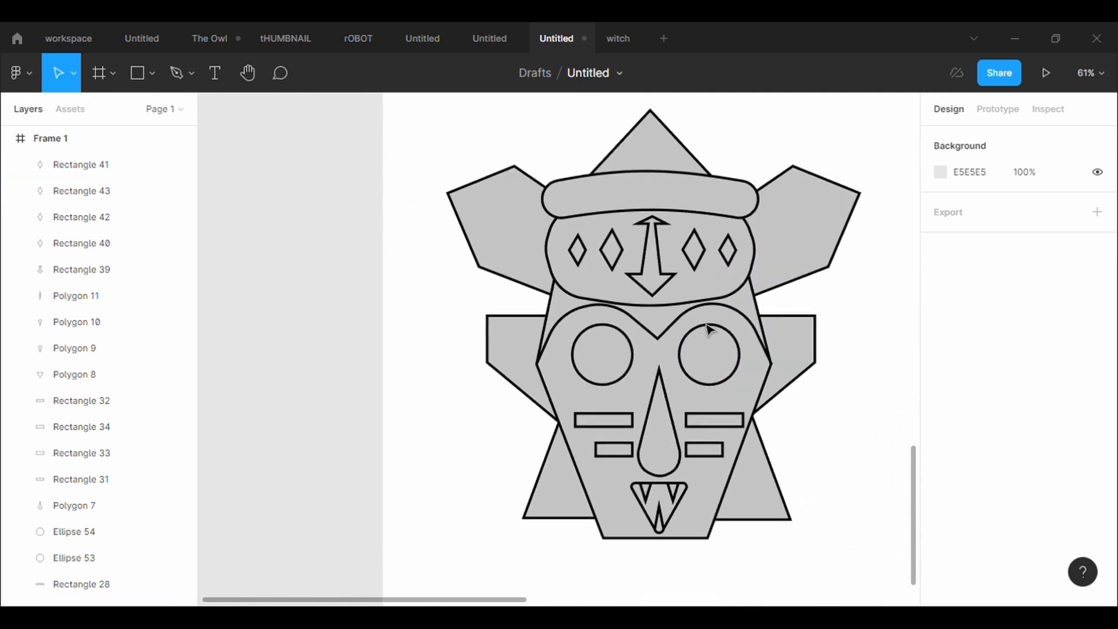
# Round the two widest side corners of the face outline with a corner radius of 100.
pyautogui.scroll(-2, 709, 330)
pyautogui.scroll(3, 709, 330)
pyautogui.scroll(-1, 709, 330)
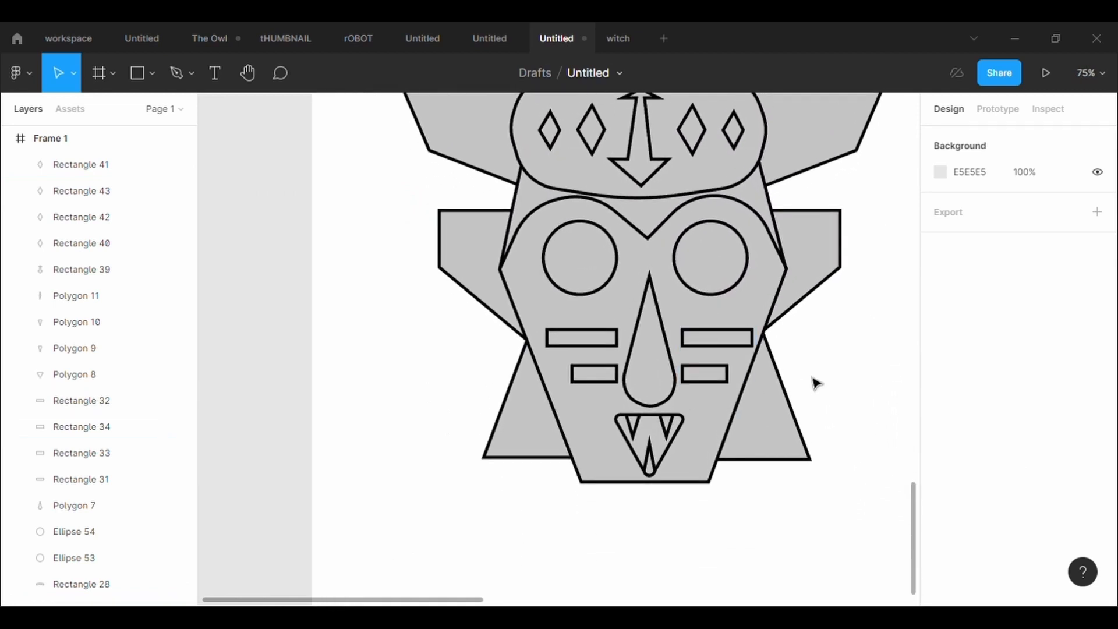
pyautogui.click(787, 244)
pyautogui.press('Return')
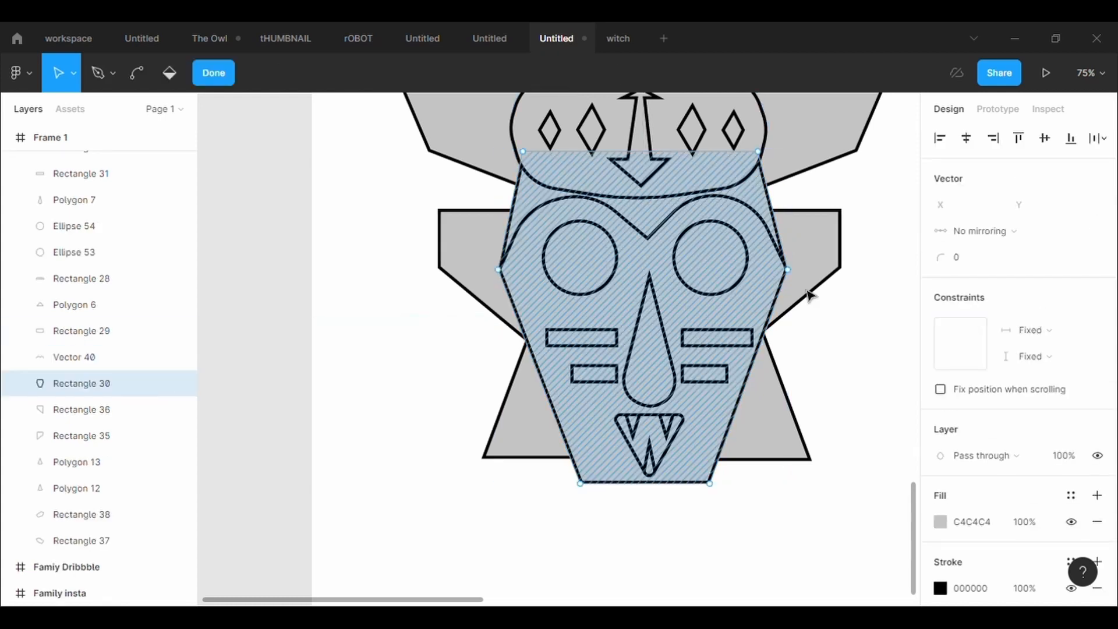
pyautogui.write('100')
pyautogui.press('Return')
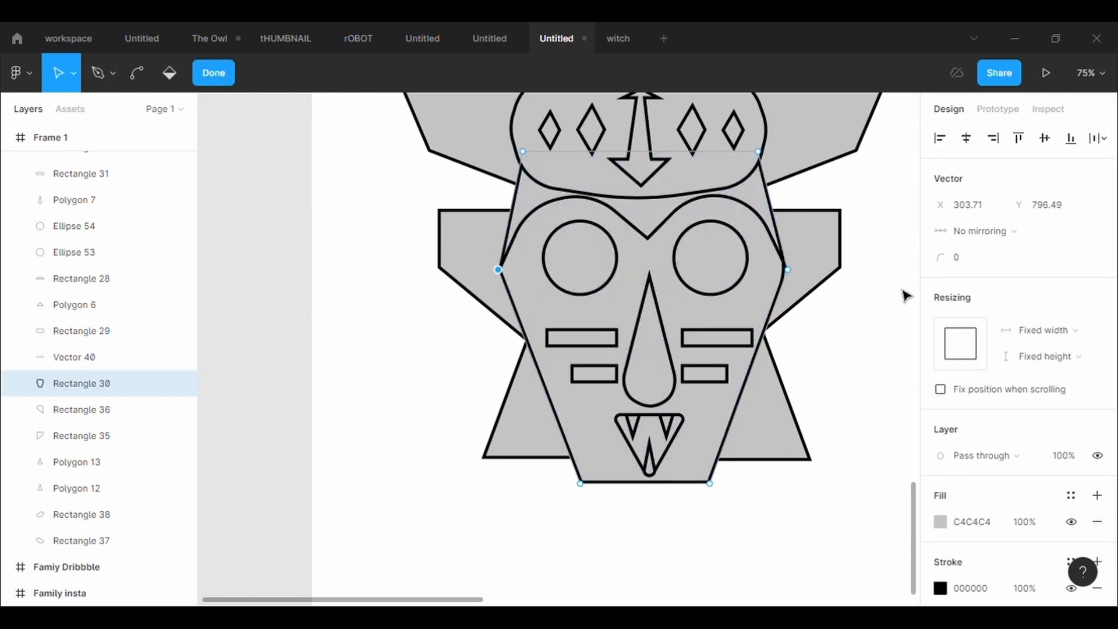
pyautogui.click(971, 273)
pyautogui.write('100')
pyautogui.press('Return')
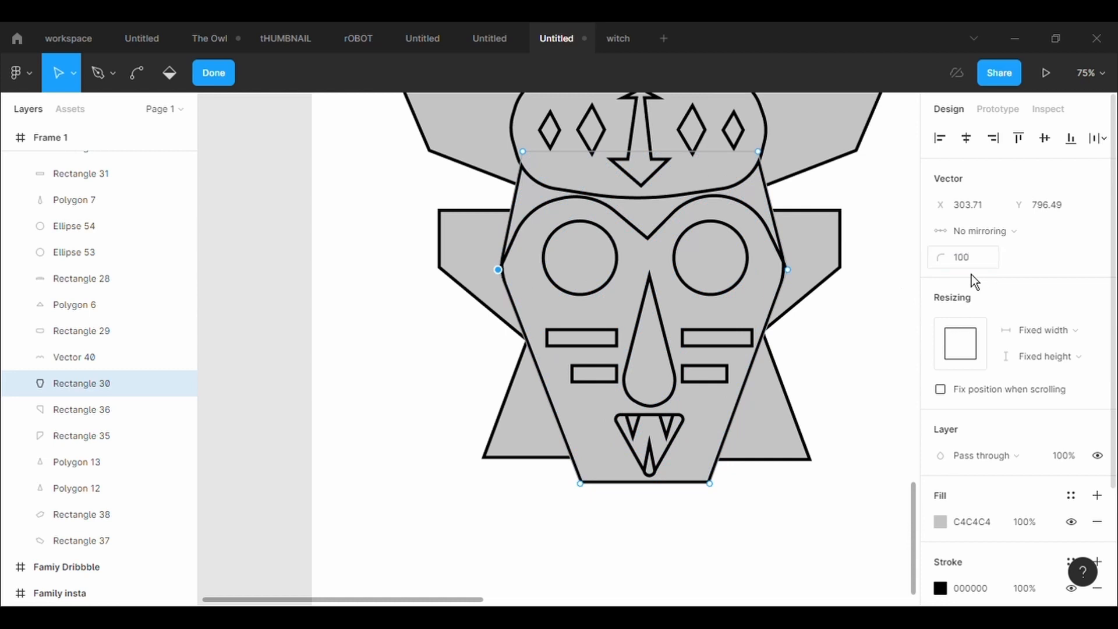
# Round both chin corners of the face shape with a corner radius of 50.
pyautogui.click(979, 277)
pyautogui.write('100')
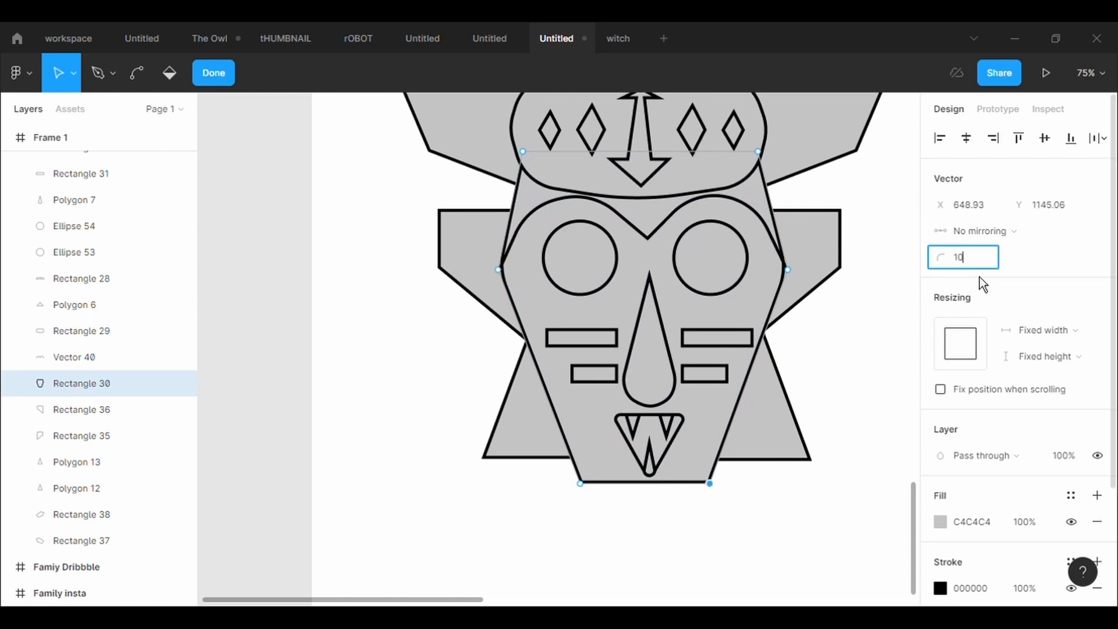
pyautogui.press('Return')
pyautogui.click(979, 278)
pyautogui.write('50')
pyautogui.press('Return')
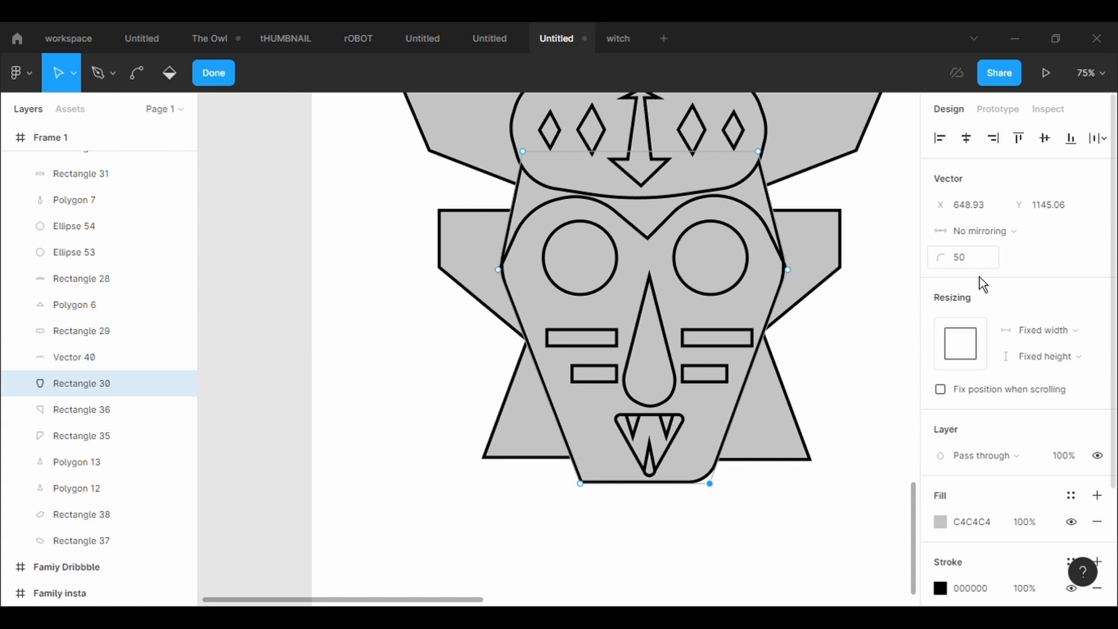
pyautogui.click(581, 484)
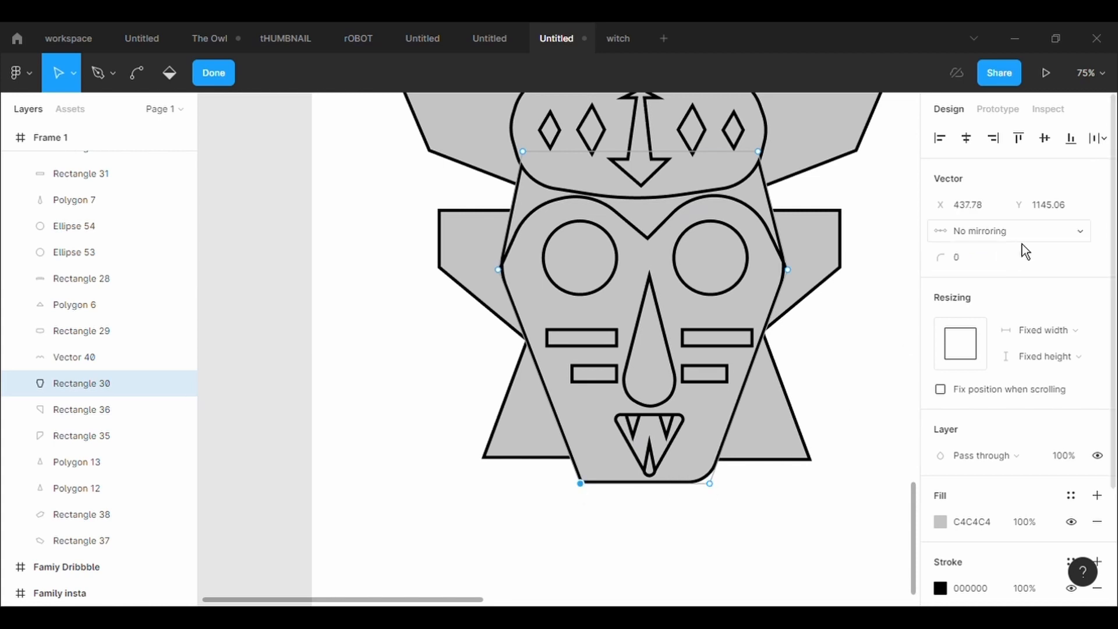
pyautogui.click(979, 267)
pyautogui.write('50')
pyautogui.press('Return')
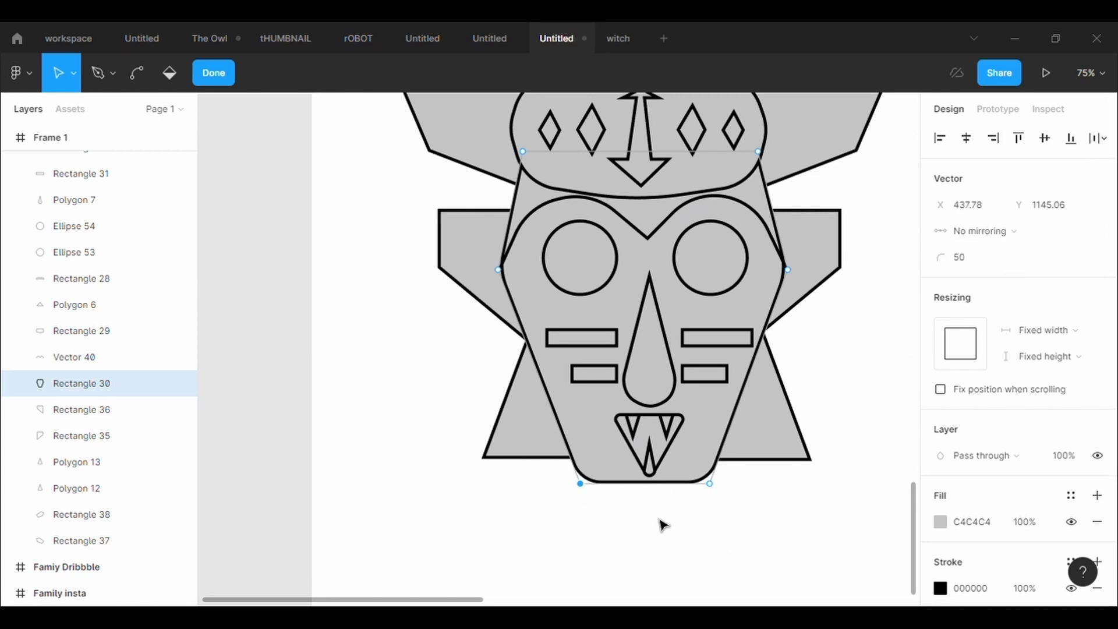
# Stretch the face shape slightly downward from its chin edge to lengthen the face below the mouth.
pyautogui.press('Escape')
pyautogui.moveTo(662, 492)
pyautogui.mouseDown()
pyautogui.moveTo(662, 531)
pyautogui.moveTo(662, 512)
pyautogui.mouseUp()
pyautogui.click(852, 427)
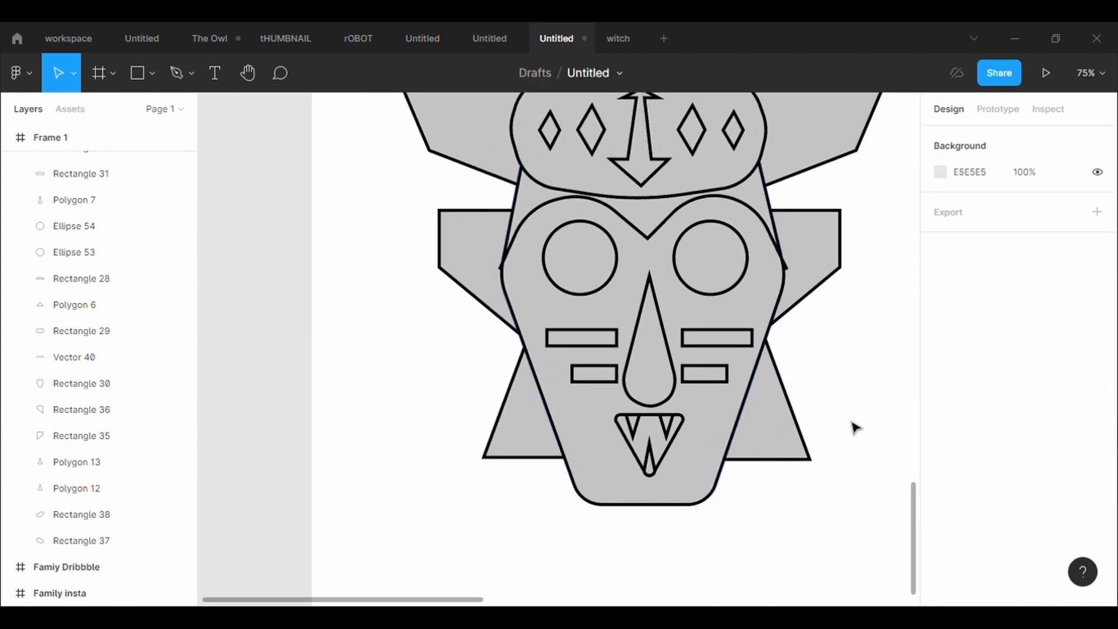
# Move the right endpoint of the brow line onto the rounded face outline.
pyautogui.click(764, 229)
pyautogui.click(548, 88)
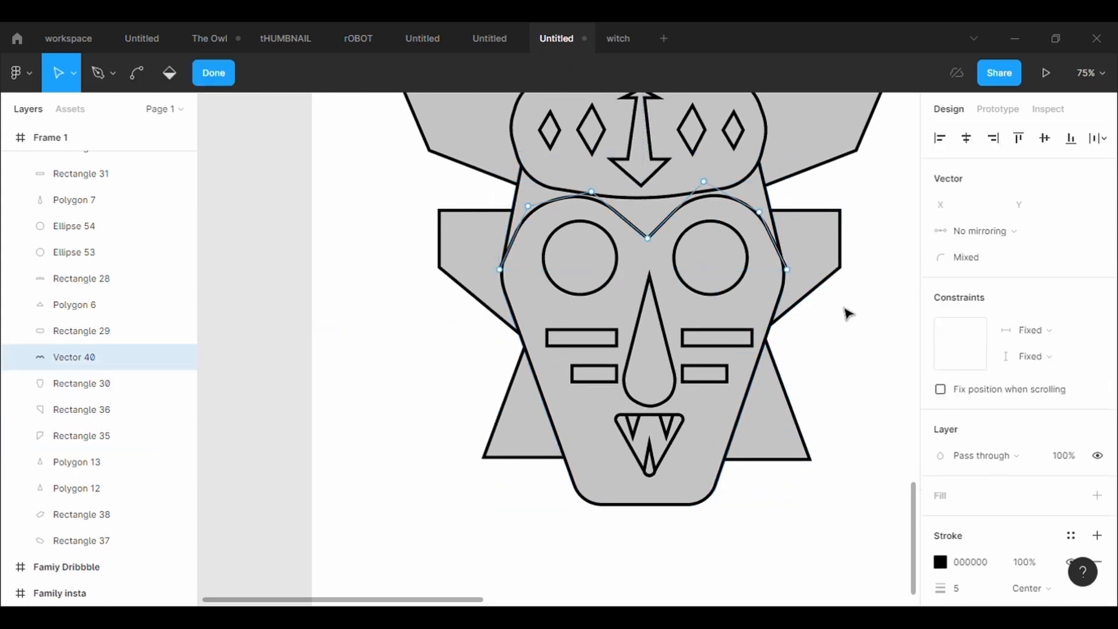
pyautogui.scroll(1, 801, 281)
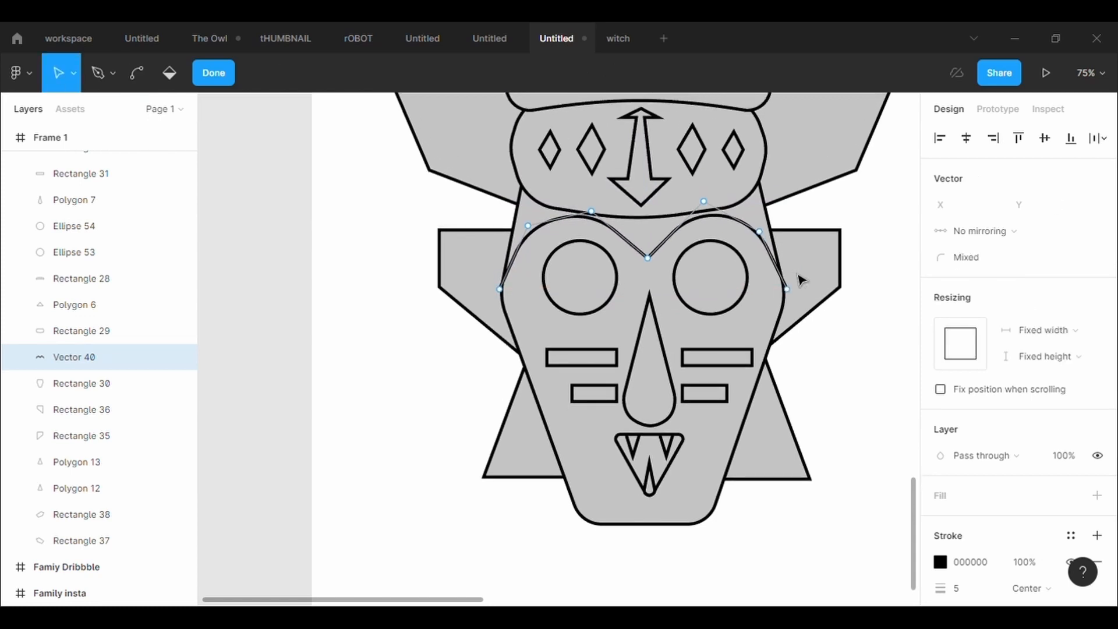
pyautogui.scroll(5, 801, 281)
pyautogui.moveTo(783, 316); pyautogui.dragTo(778, 326)
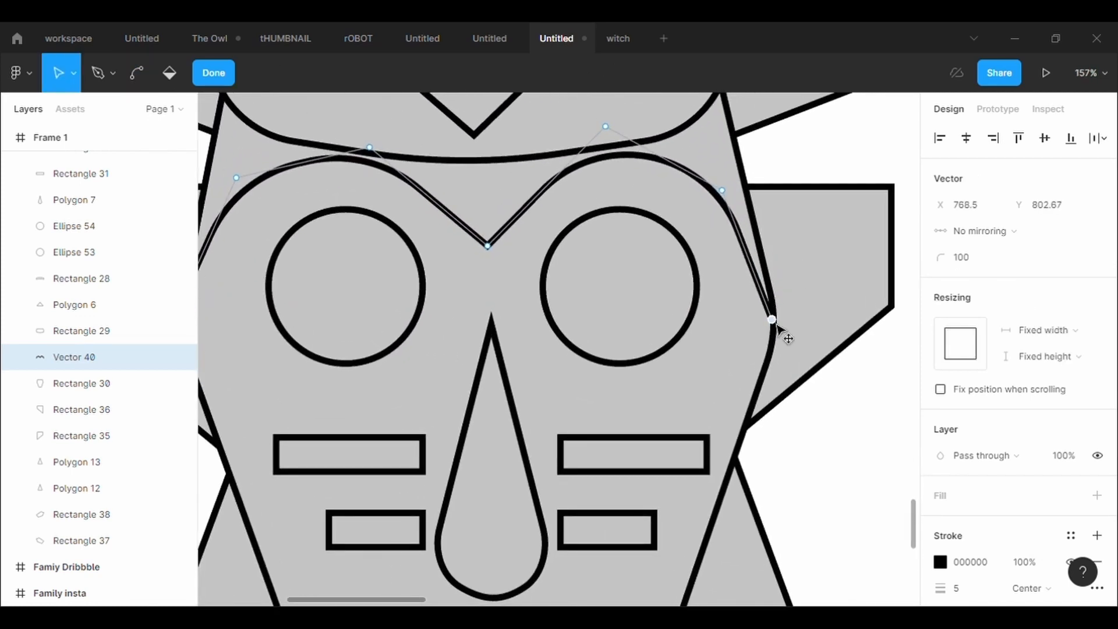
pyautogui.click(855, 473)
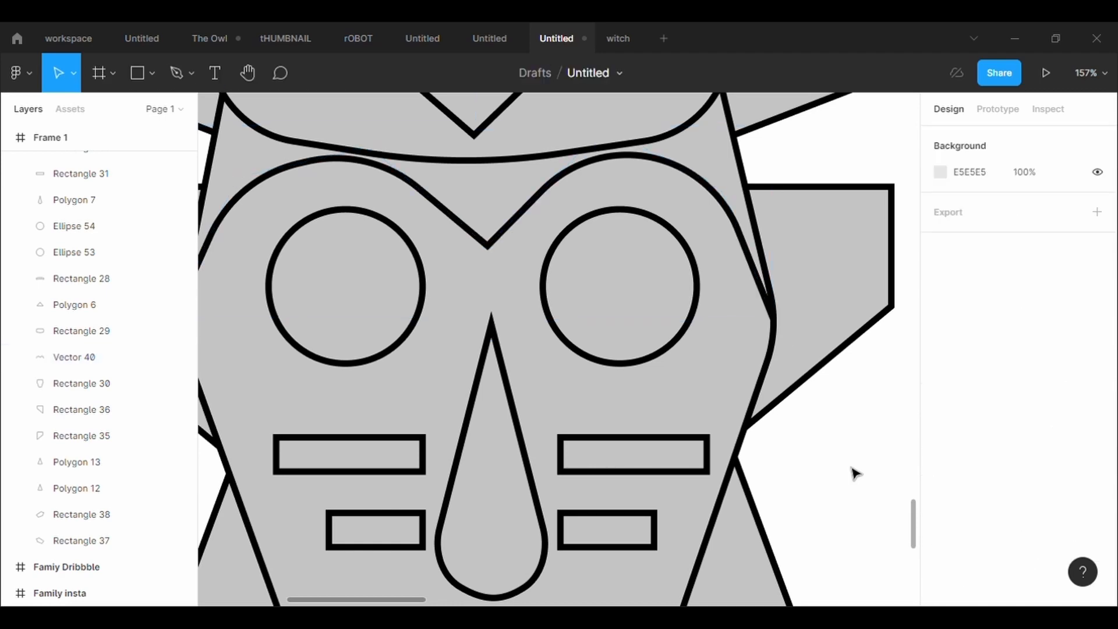
# Move the left endpoint of the brow line inward so it meets the rounded face outline.
pyautogui.scroll(-4, 744, 466)
pyautogui.click(475, 308)
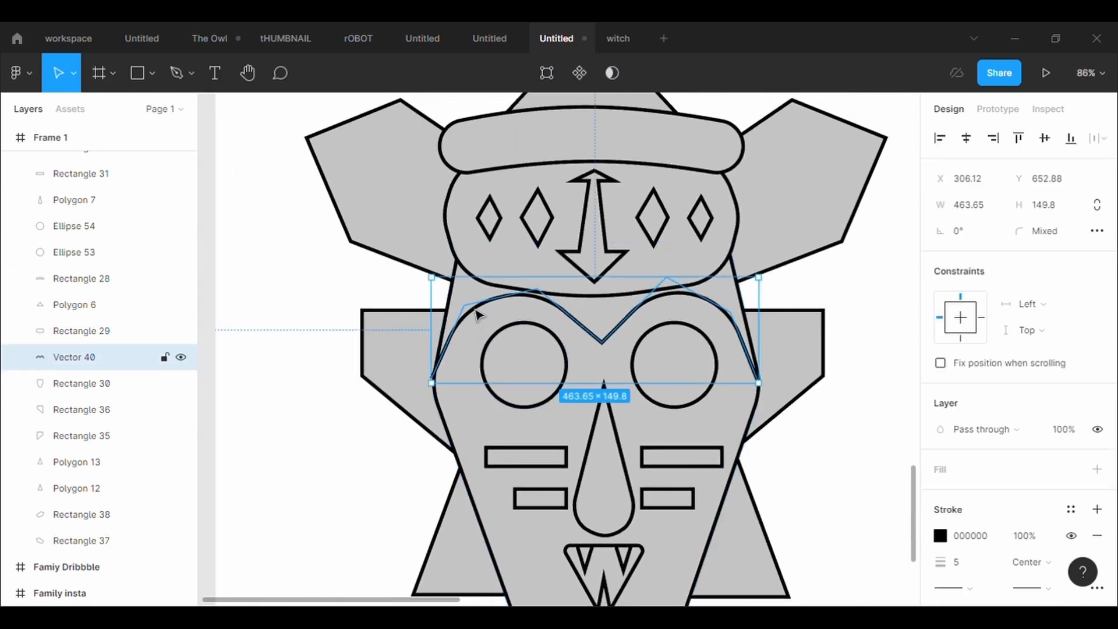
pyautogui.click(553, 74)
pyautogui.scroll(6, 441, 391)
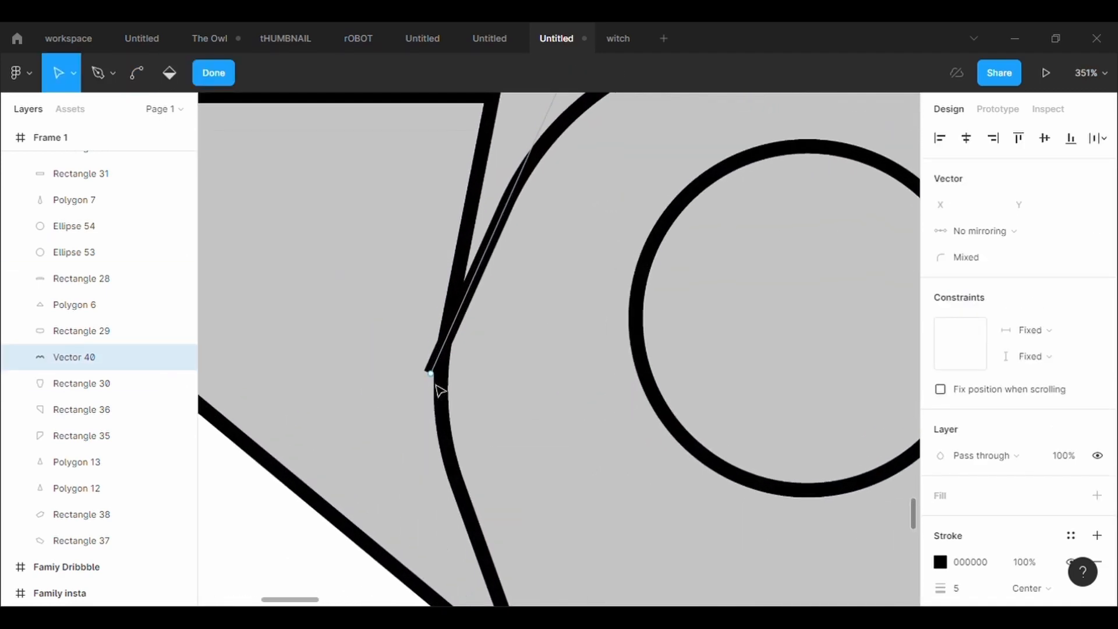
pyautogui.moveTo(438, 379); pyautogui.dragTo(446, 380)
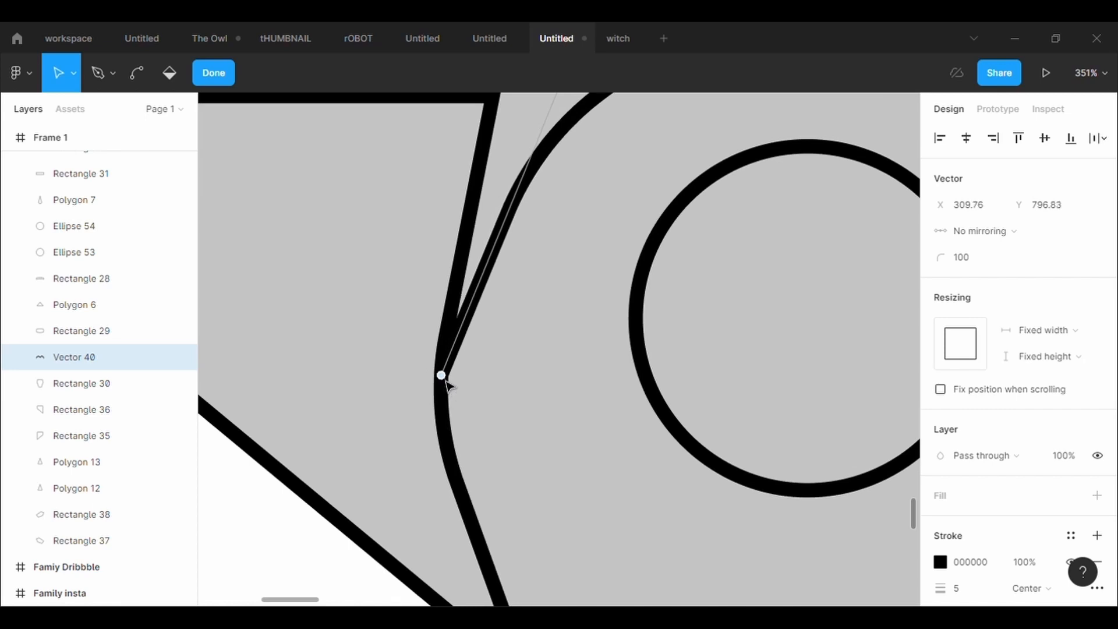
pyautogui.scroll(-10, 542, 425)
pyautogui.click(749, 488)
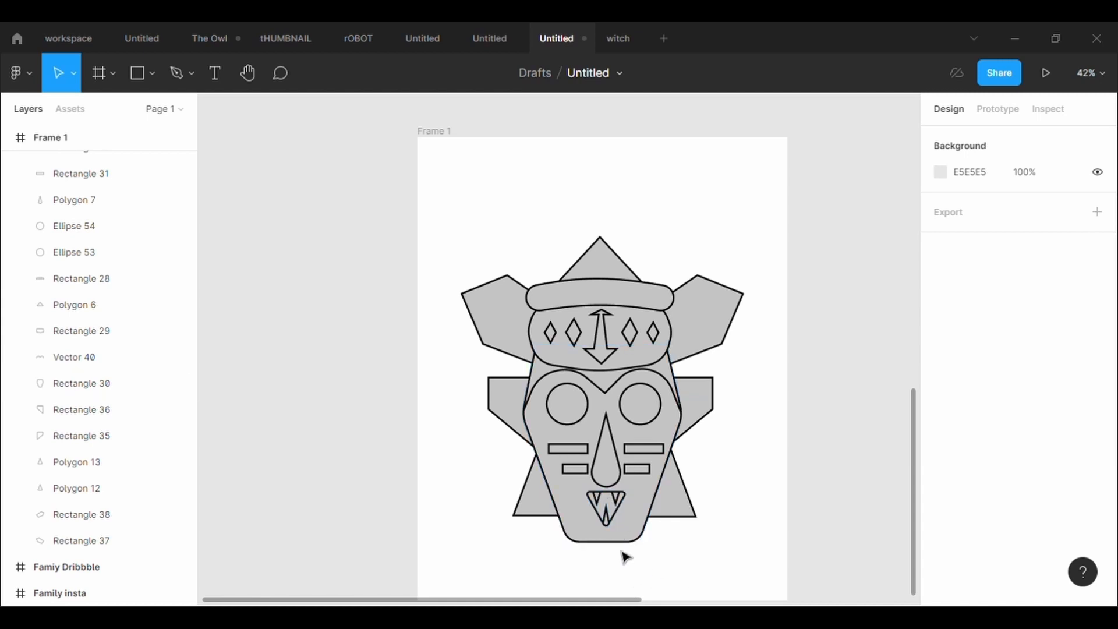
# Move the mouth triangle and its three teeth down together, between the nose and the chin.
pyautogui.click(604, 508)
pyautogui.click(727, 580)
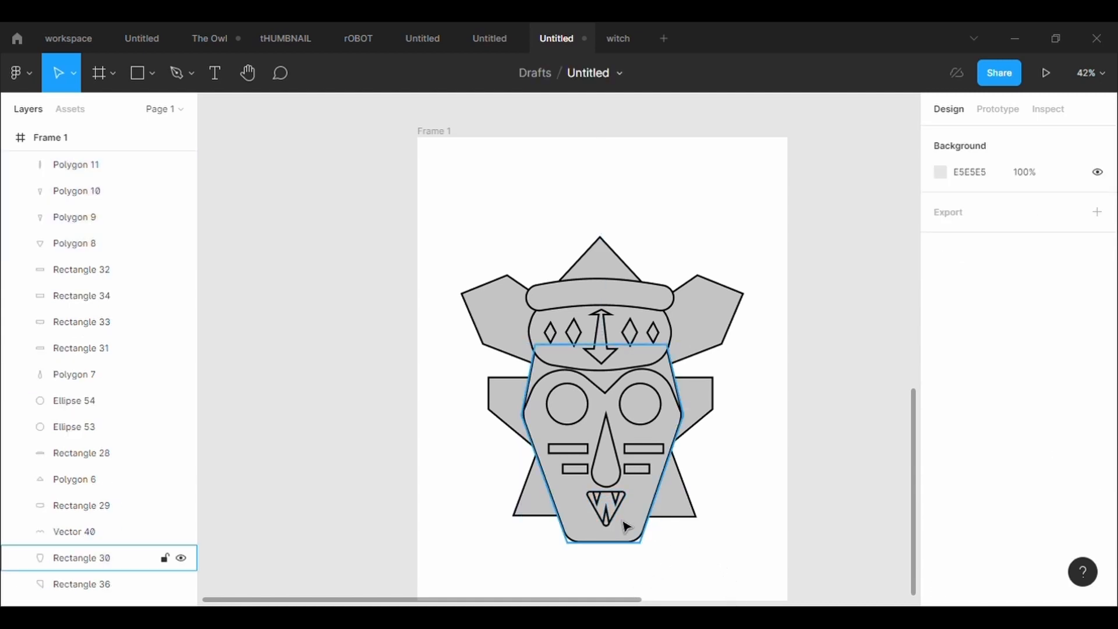
pyautogui.scroll(1, 612, 504)
pyautogui.scroll(5, 614, 504)
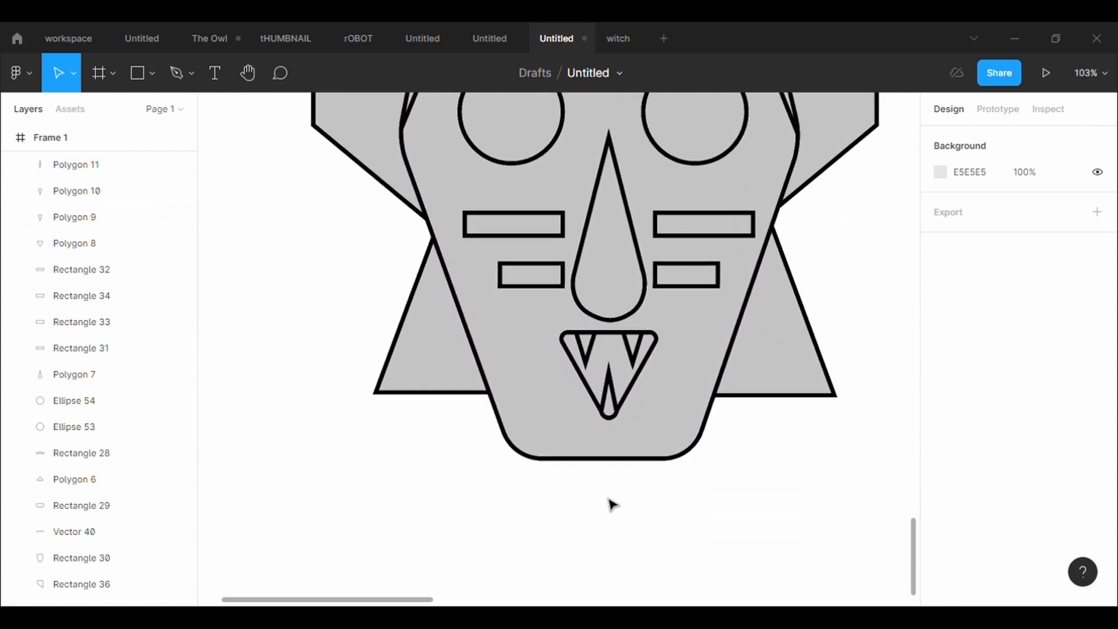
pyautogui.moveTo(612, 349); pyautogui.dragTo(616, 424)
pyautogui.click(667, 349)
pyautogui.hotkey('ctrl', 'z')
pyautogui.click(632, 342)
pyautogui.click(610, 407)
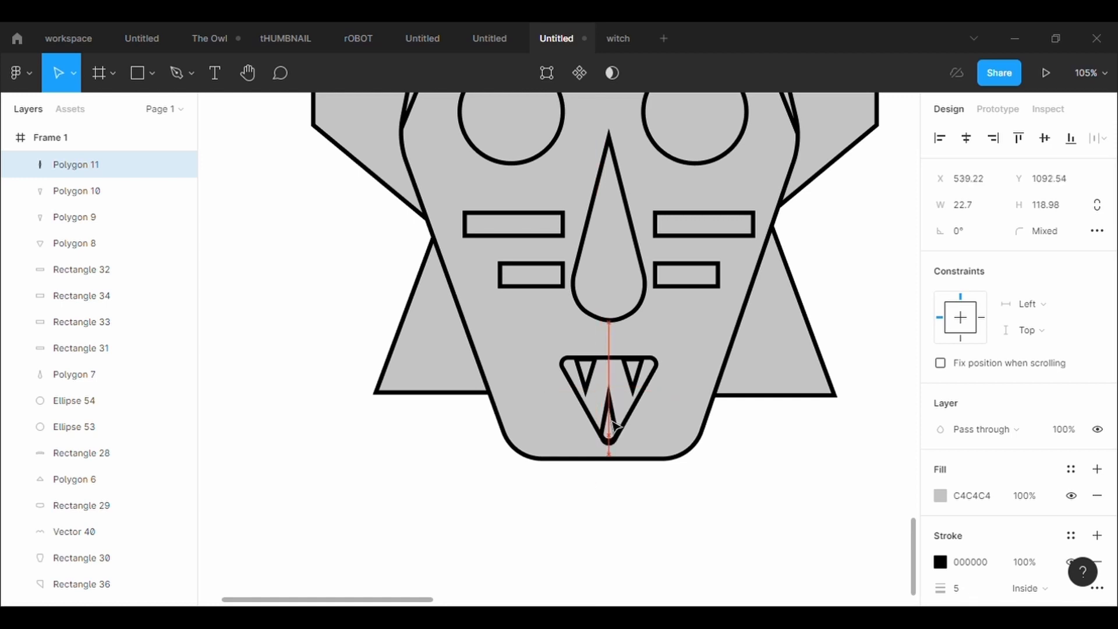
pyautogui.moveTo(616, 428); pyautogui.dragTo(617, 429)
pyautogui.click(727, 475)
# Move the two triangles beside the chin slightly up and outward, keeping them at the same height.
pyautogui.scroll(-5, 727, 475)
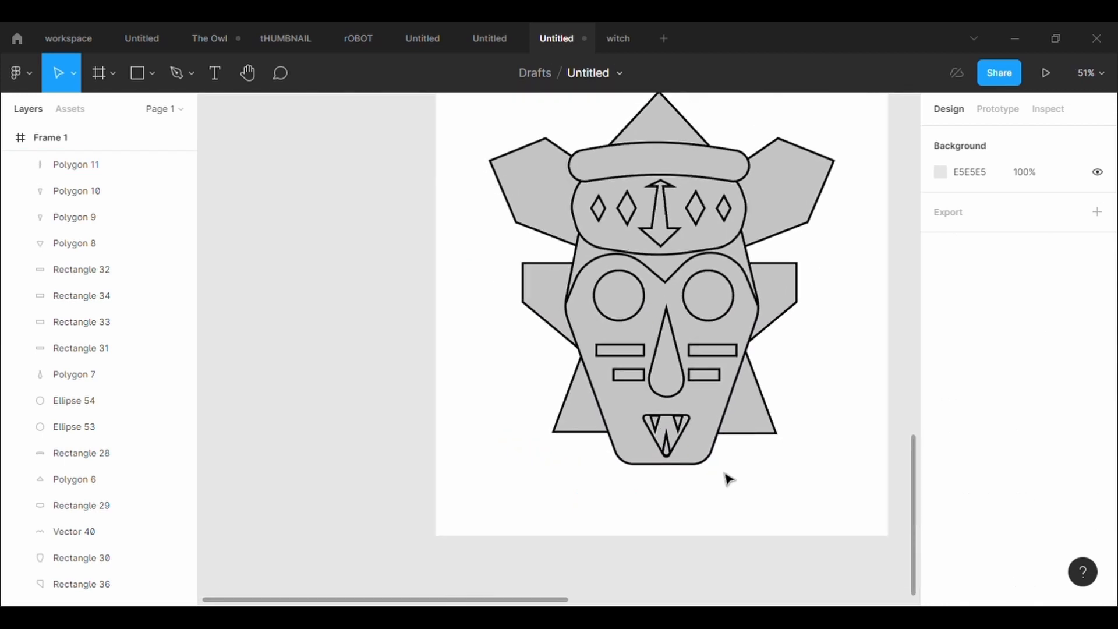
pyautogui.scroll(2, 728, 479)
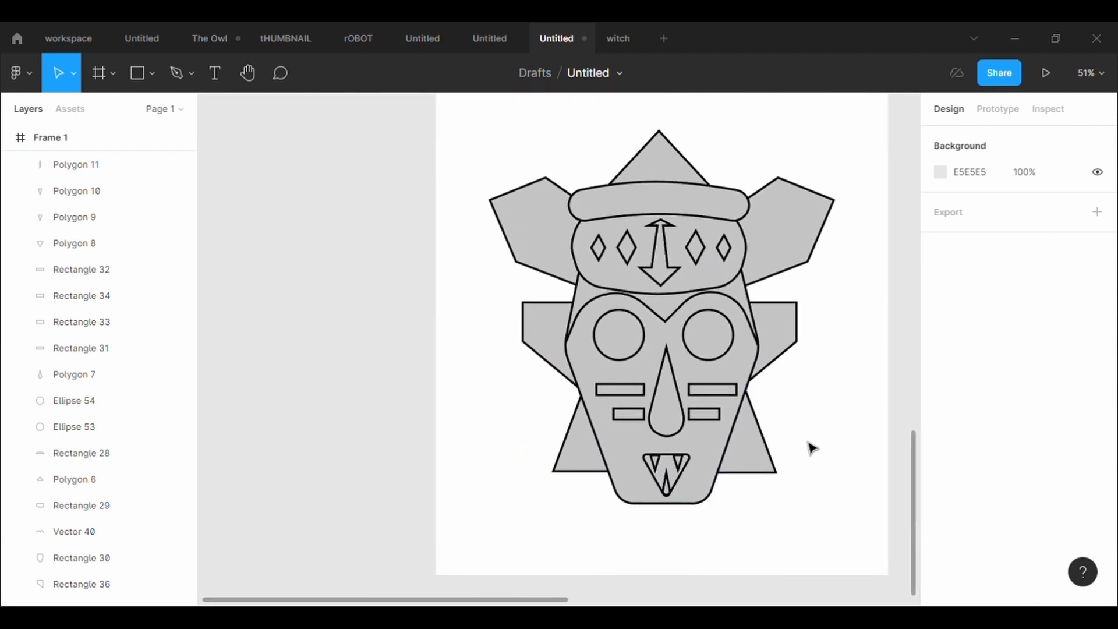
pyautogui.moveTo(770, 465); pyautogui.dragTo(768, 461)
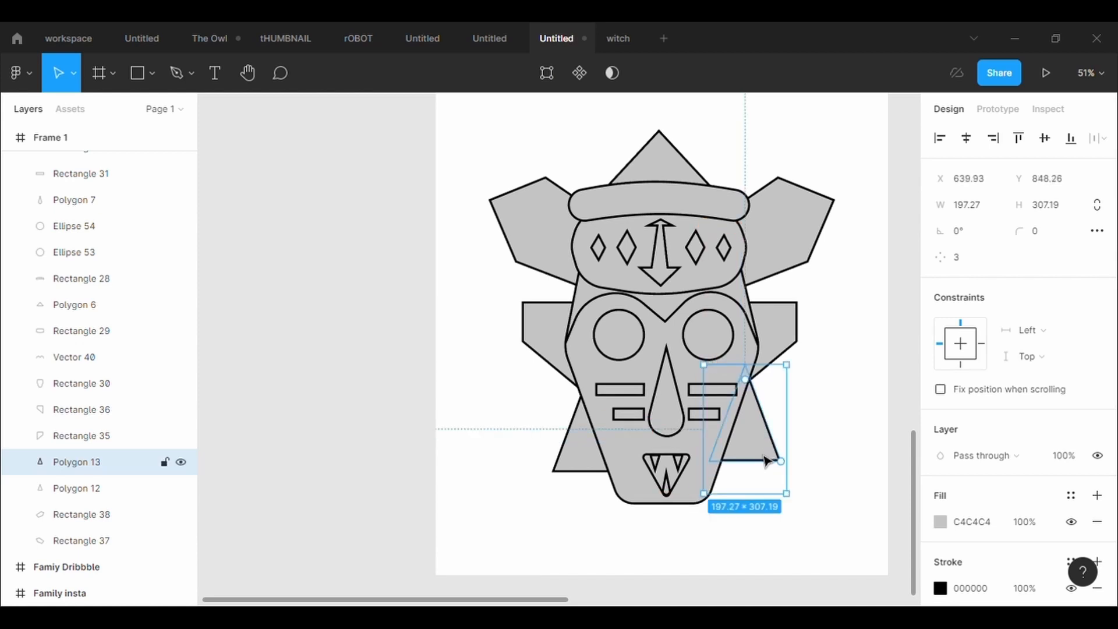
pyautogui.click(586, 457)
pyautogui.doubleClick(587, 449)
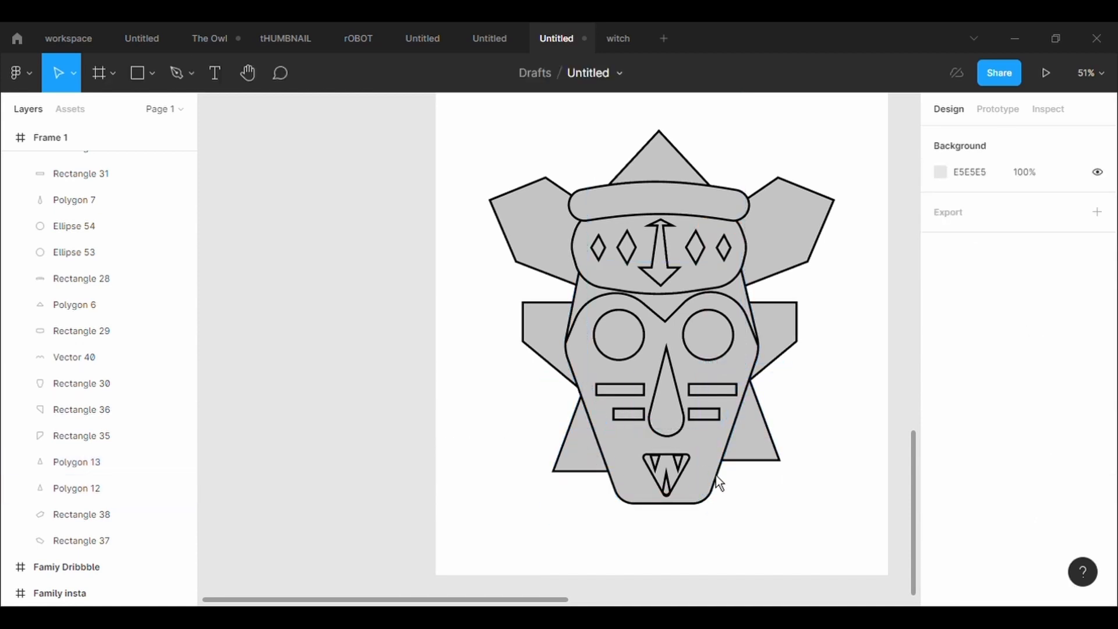
pyautogui.moveTo(577, 461); pyautogui.dragTo(574, 452)
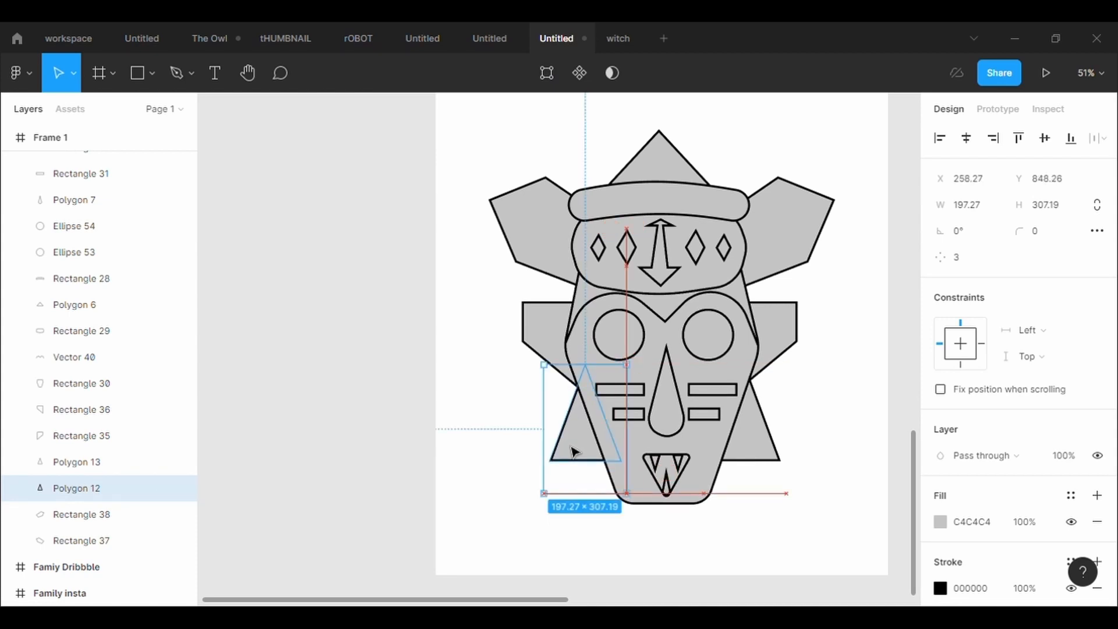
pyautogui.click(818, 553)
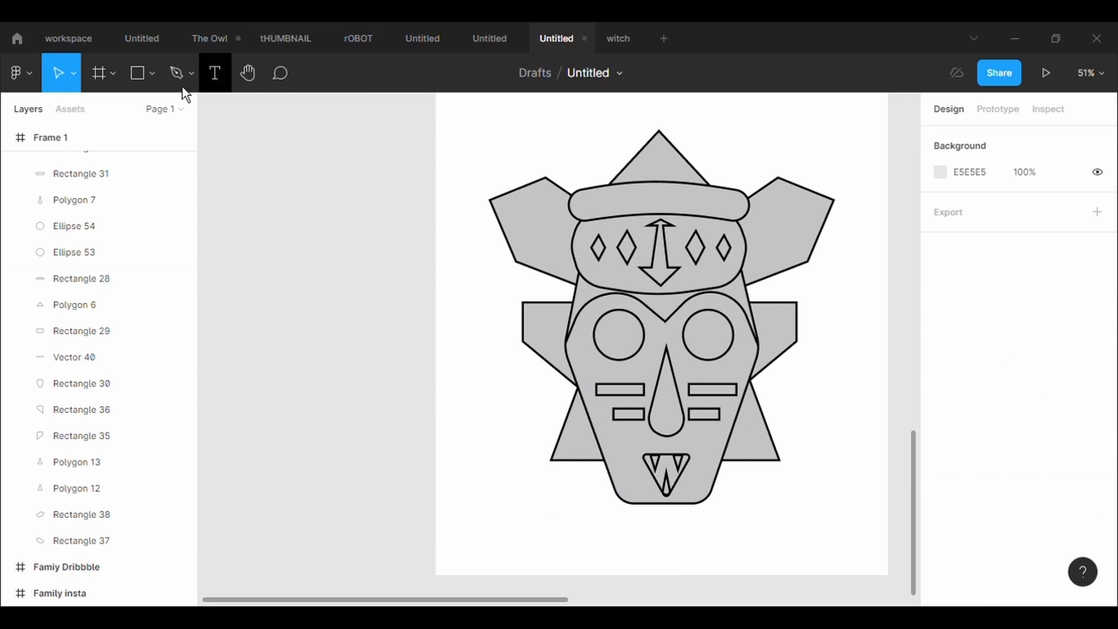
# Draw a rectangle about 68 × 29 inside the left eye circle with a black stroke of width 5.
pyautogui.click(153, 74)
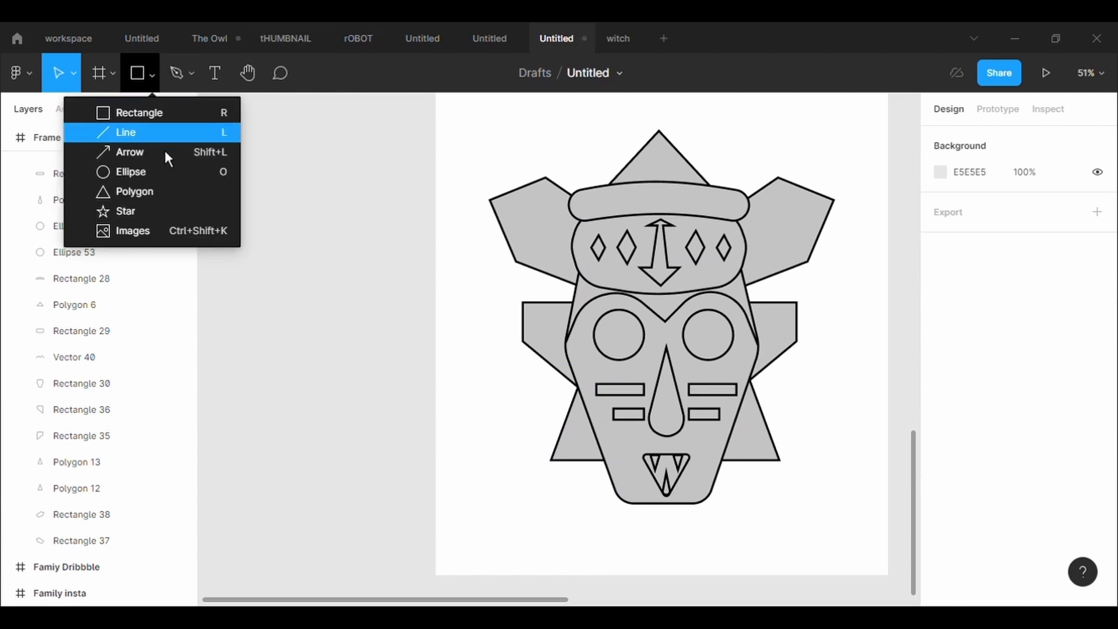
pyautogui.click(146, 113)
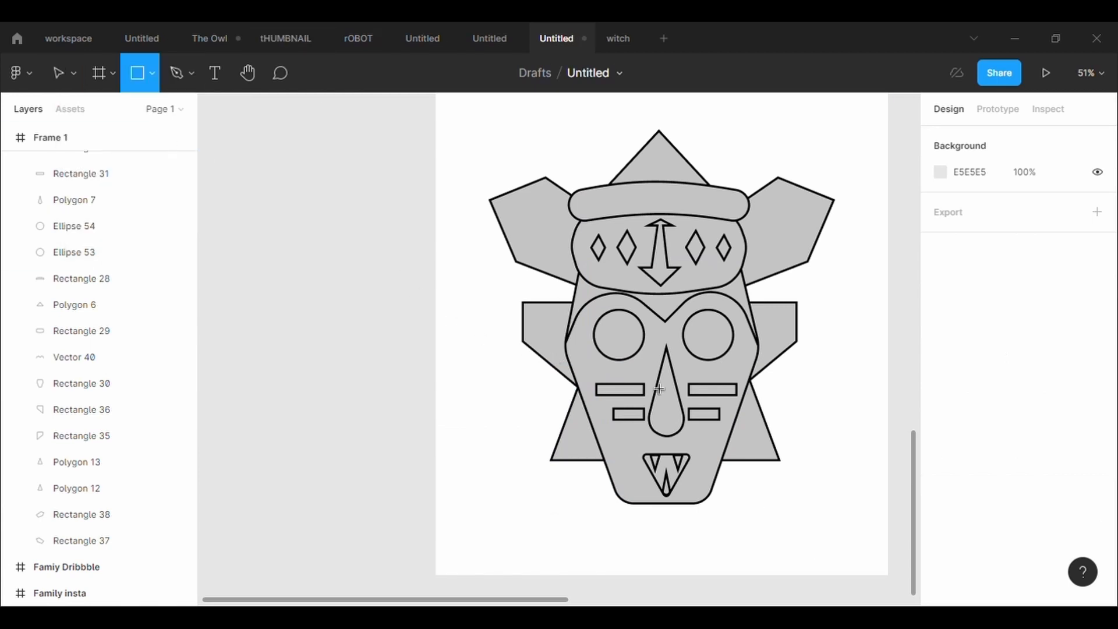
pyautogui.scroll(10, 659, 390)
pyautogui.moveTo(514, 237); pyautogui.dragTo(611, 281)
pyautogui.click(1011, 548)
pyautogui.click(980, 590)
pyautogui.write('5')
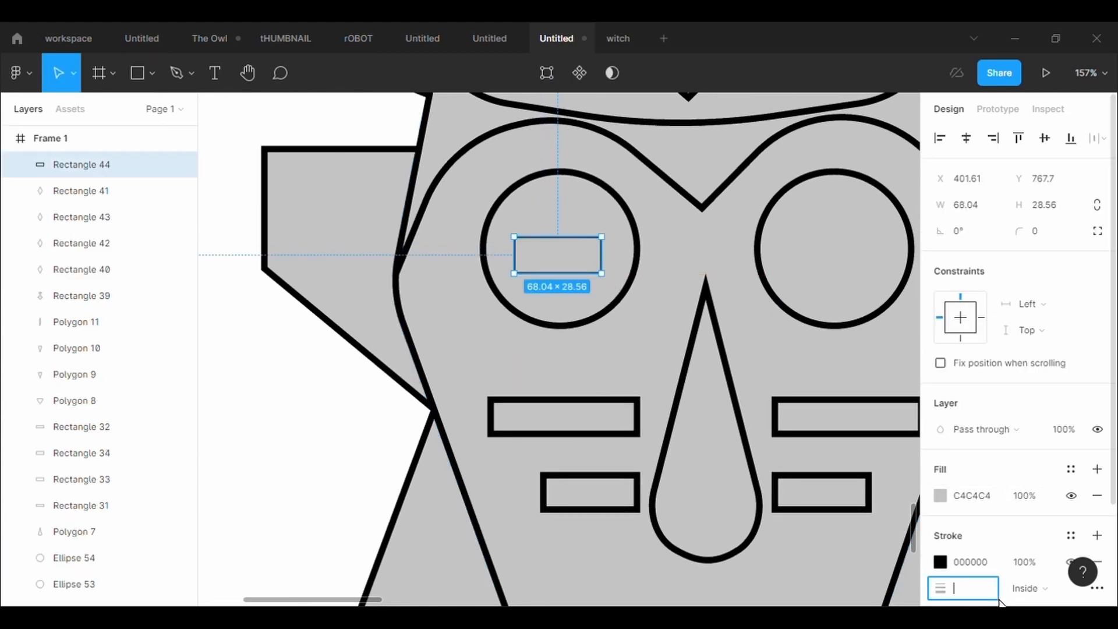
pyautogui.press('Return')
# Make the rectangle inside the left eye taller by raising its upper edge.
pyautogui.click(564, 89)
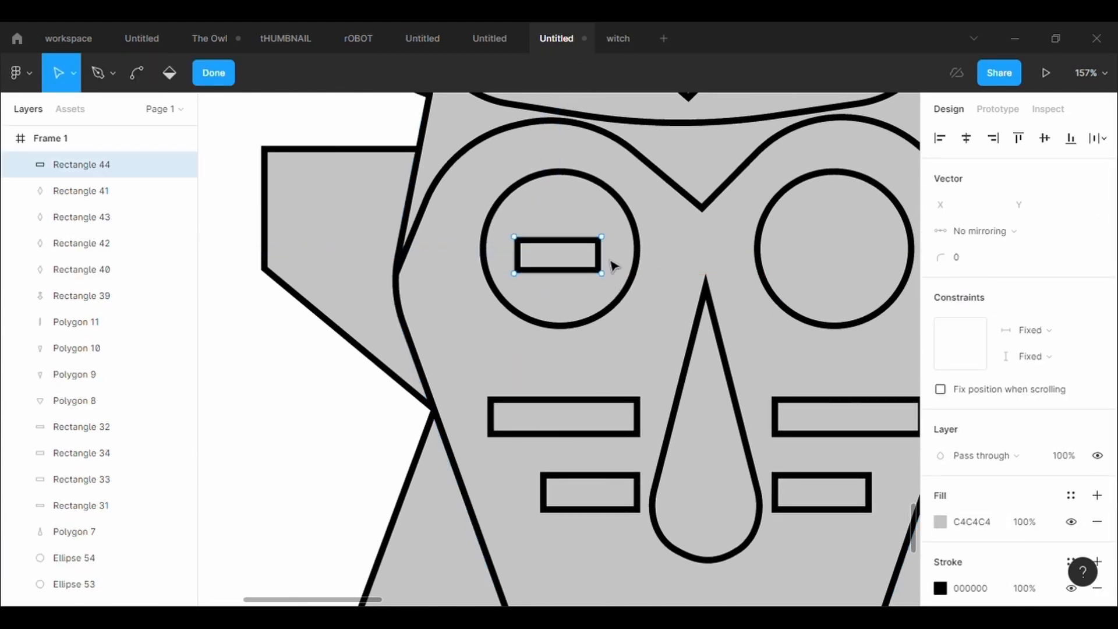
pyautogui.scroll(5, 612, 266)
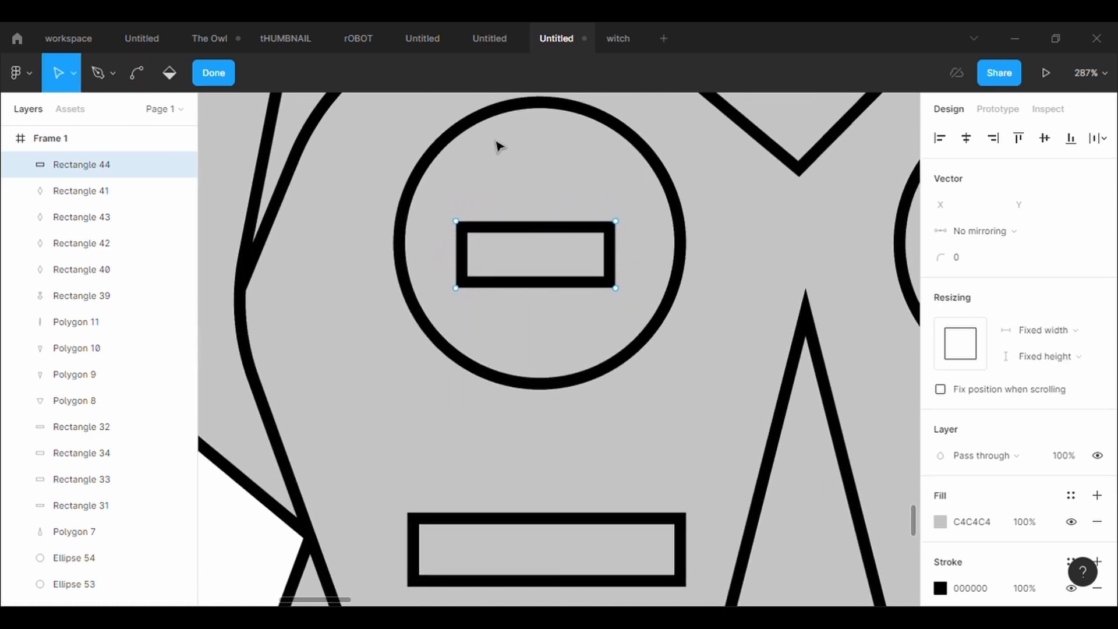
pyautogui.press('Escape')
pyautogui.moveTo(551, 223); pyautogui.dragTo(551, 212)
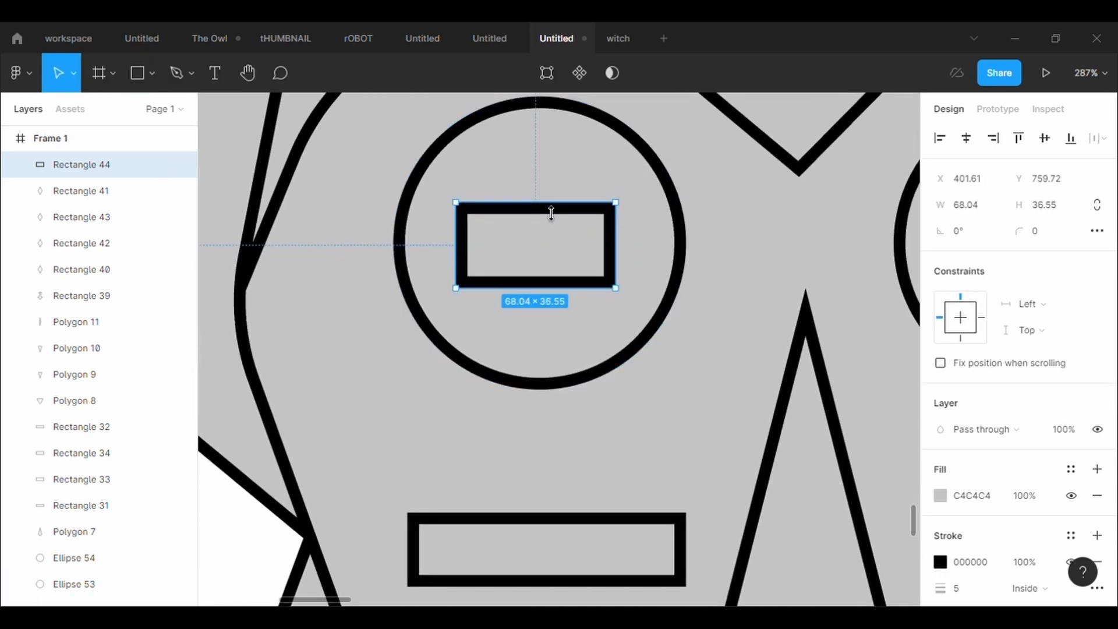
# Pull the midpoints of the left eye rectangle's two short sides outward to form a horizontally pointed hexagon.
pyautogui.click(547, 73)
pyautogui.moveTo(615, 244); pyautogui.dragTo(651, 248)
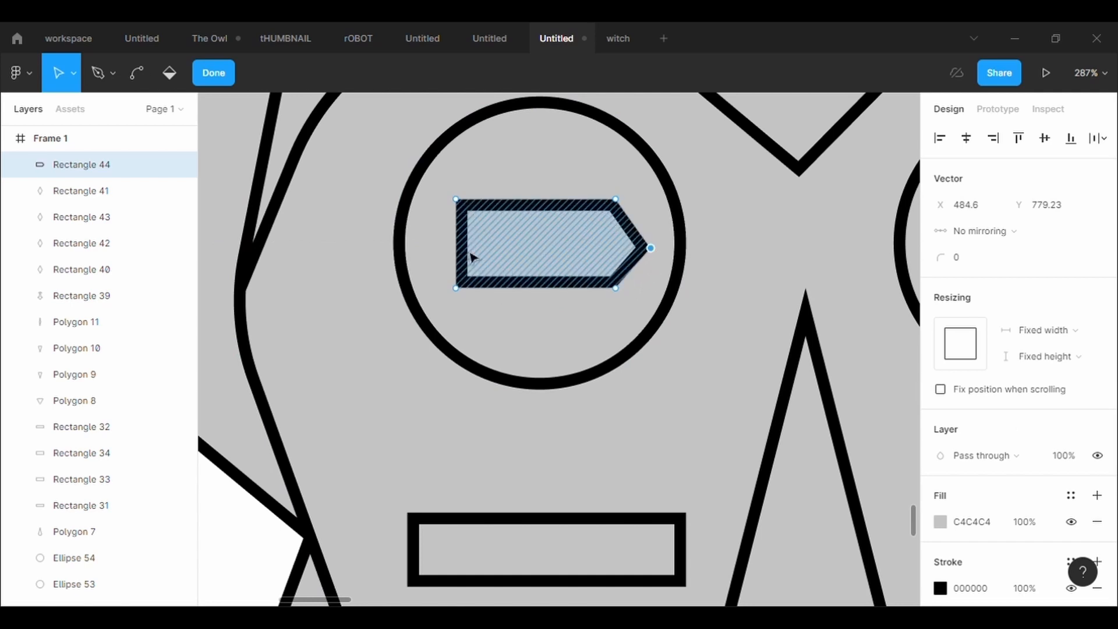
pyautogui.moveTo(471, 257); pyautogui.dragTo(423, 249)
pyautogui.click(992, 261)
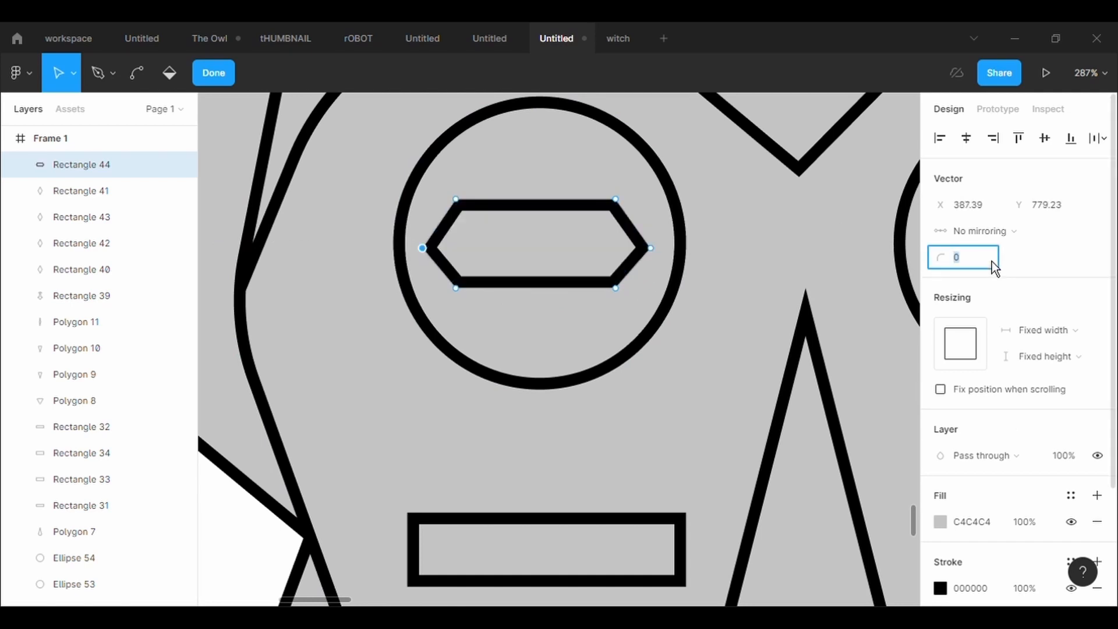
pyautogui.write('100')
pyautogui.press('Return')
pyautogui.hotkey('ctrl', 'z')
# Set the corner radius of the whole hexagon inside the left eye to 100.
pyautogui.press('Escape')
pyautogui.write('100')
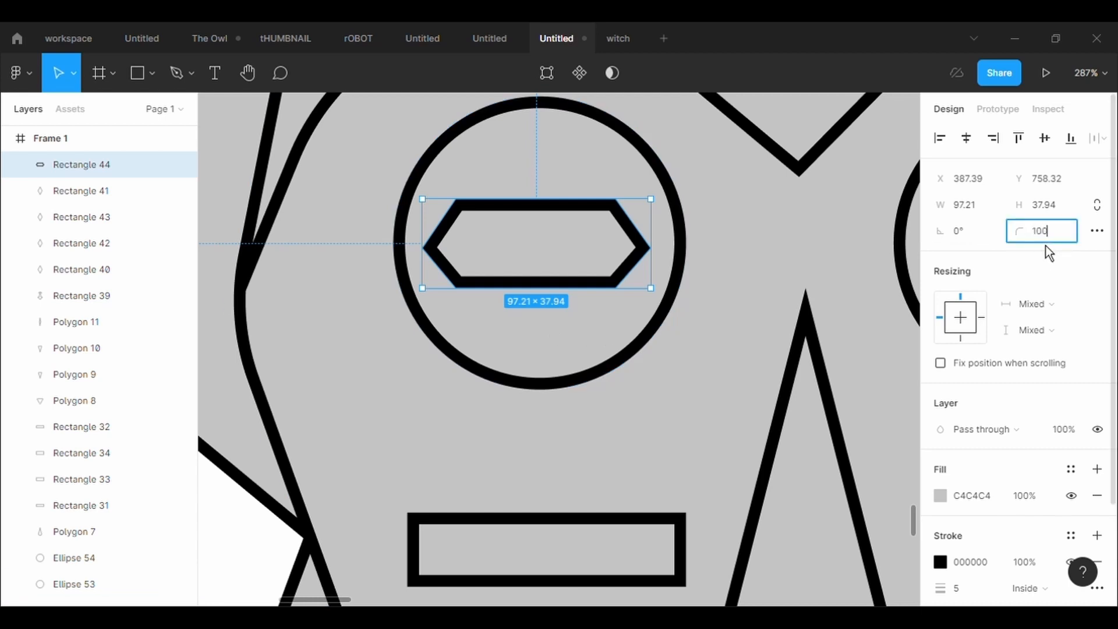
pyautogui.press('Return')
# Set the corner radius of the eye shape's outermost left and right points to 0, giving it sharp ends.
pyautogui.click(547, 73)
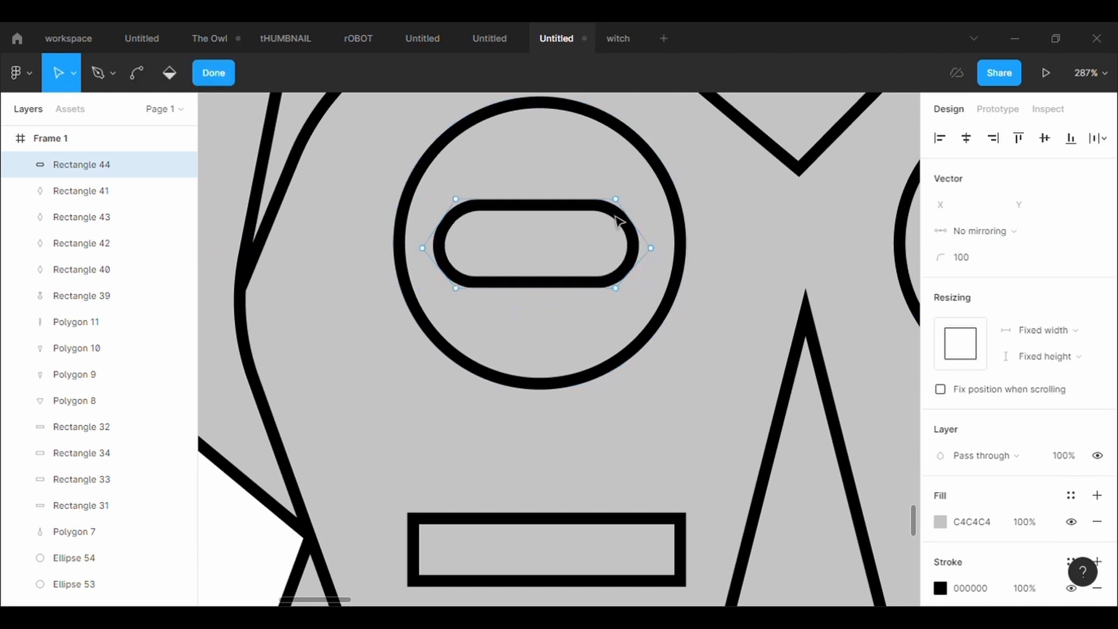
pyautogui.click(651, 248)
pyautogui.write('0')
pyautogui.press('Return')
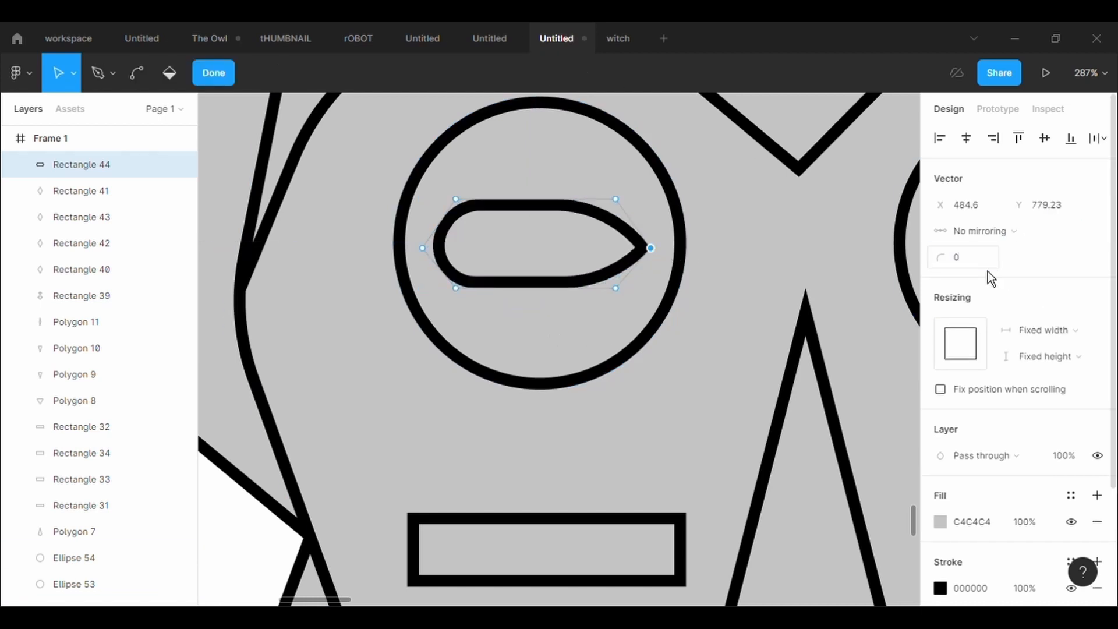
pyautogui.click(422, 249)
pyautogui.click(991, 258)
pyautogui.write('0')
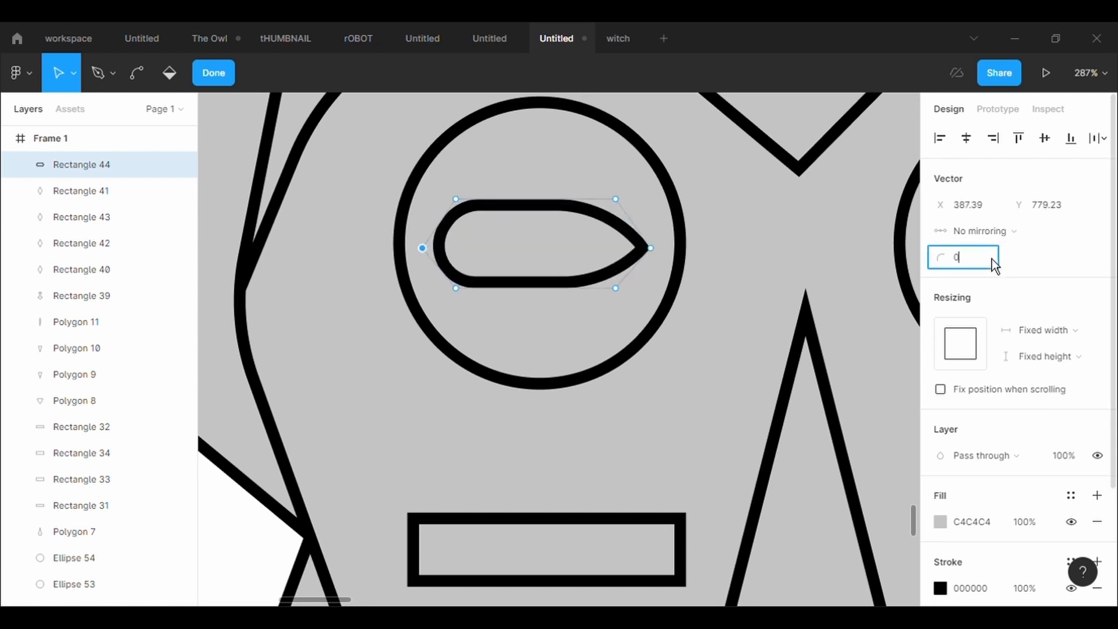
pyautogui.press('Return')
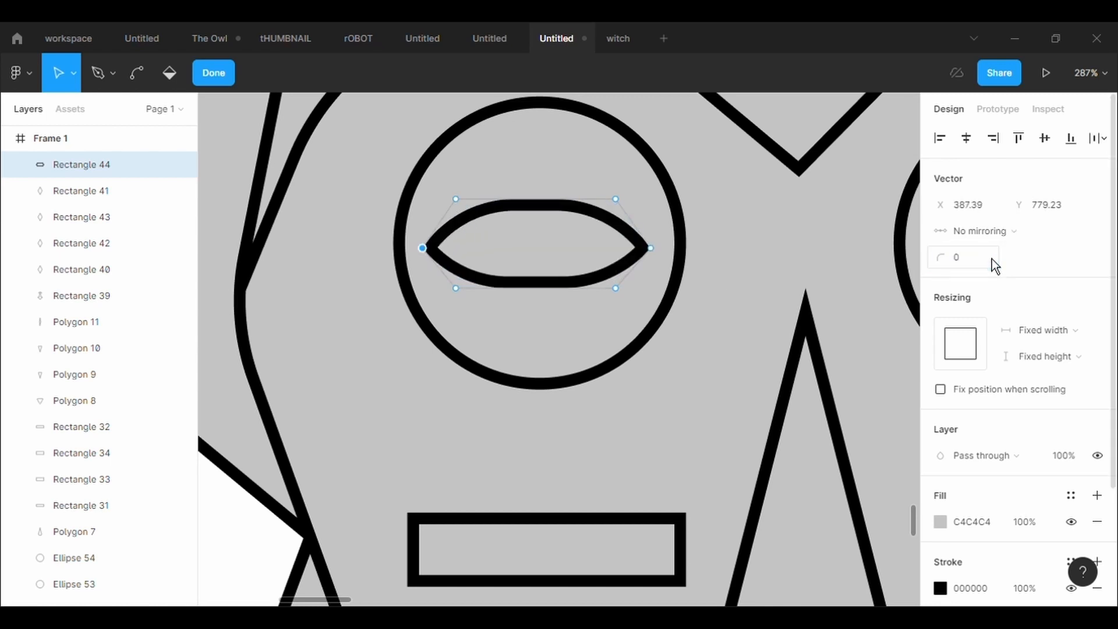
pyautogui.press('Escape')
# Enlarge the pointed shape in the left eye to about 97 × 42 and place a copy inside the right eye circle.
pyautogui.click(753, 356)
pyautogui.scroll(-5, 755, 357)
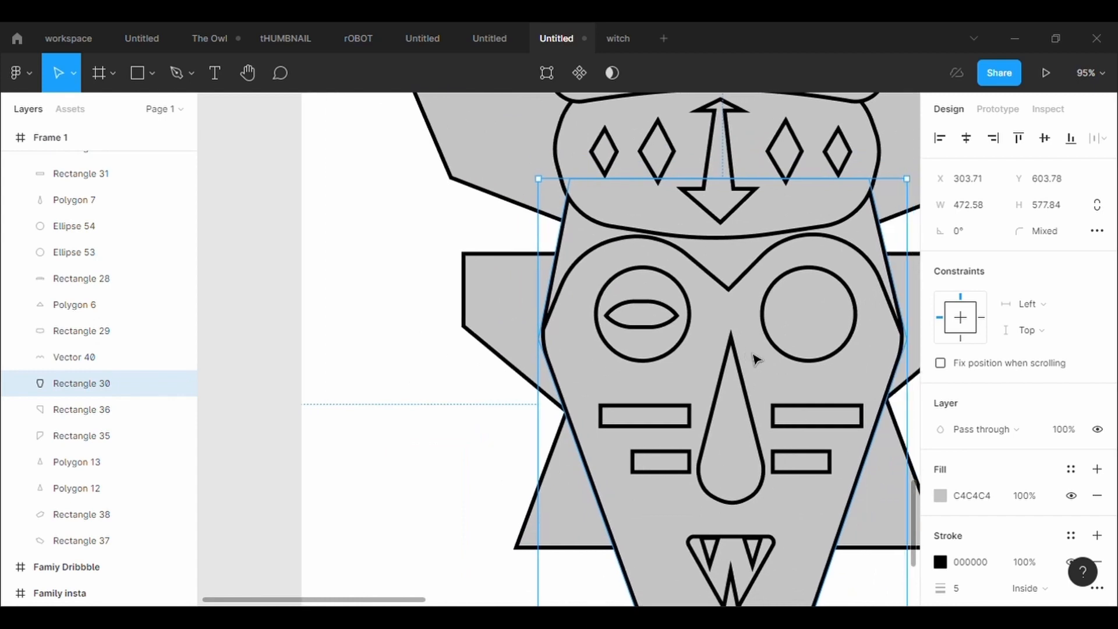
pyautogui.click(651, 318)
pyautogui.moveTo(680, 330)
pyautogui.mouseDown()
pyautogui.moveTo(702, 341)
pyautogui.moveTo(658, 330)
pyautogui.moveTo(695, 341)
pyautogui.mouseUp()
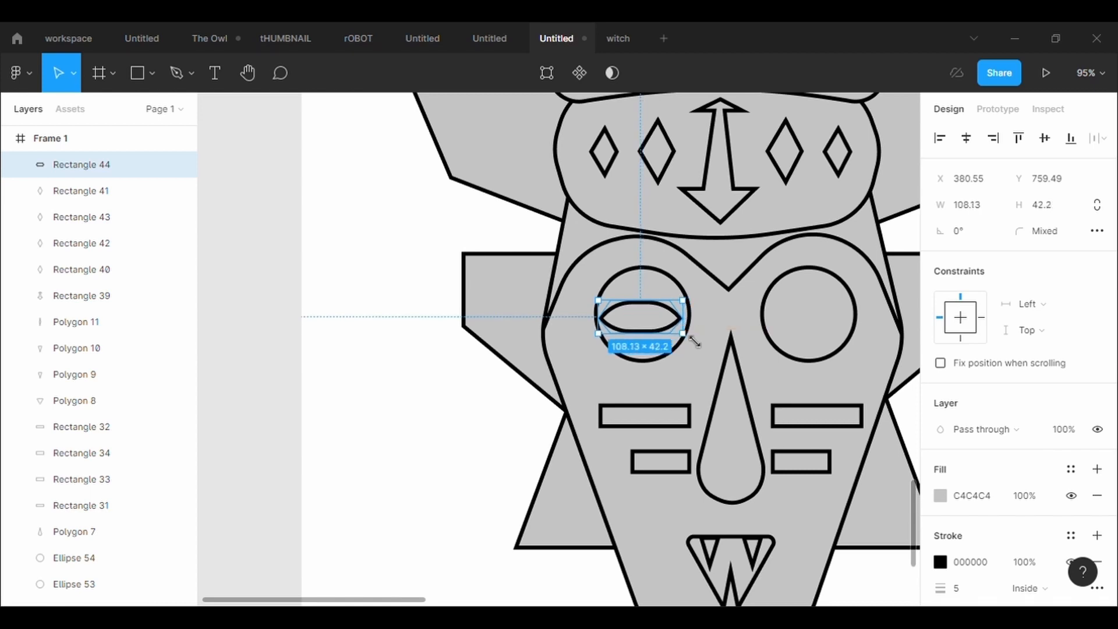
pyautogui.moveTo(639, 317); pyautogui.dragTo(818, 326)
pyautogui.hotkey('ctrl', 'v')
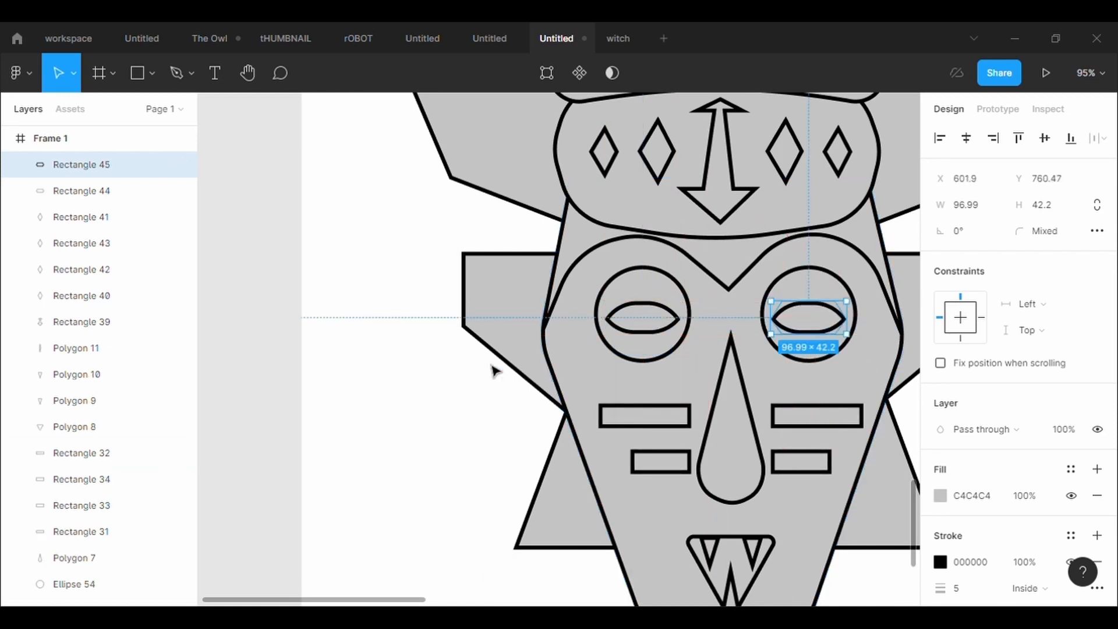
pyautogui.click(422, 406)
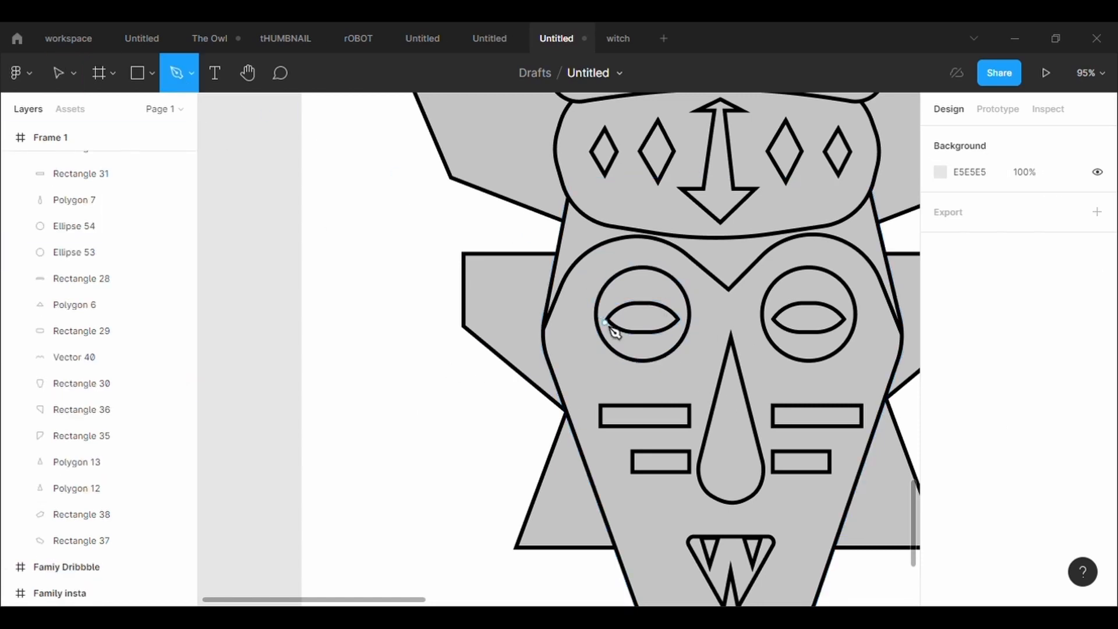
# Draw a horizontal line about 86 long across the left eye's pointed shape, from corner to corner.
pyautogui.scroll(5, 612, 331)
pyautogui.click(582, 319)
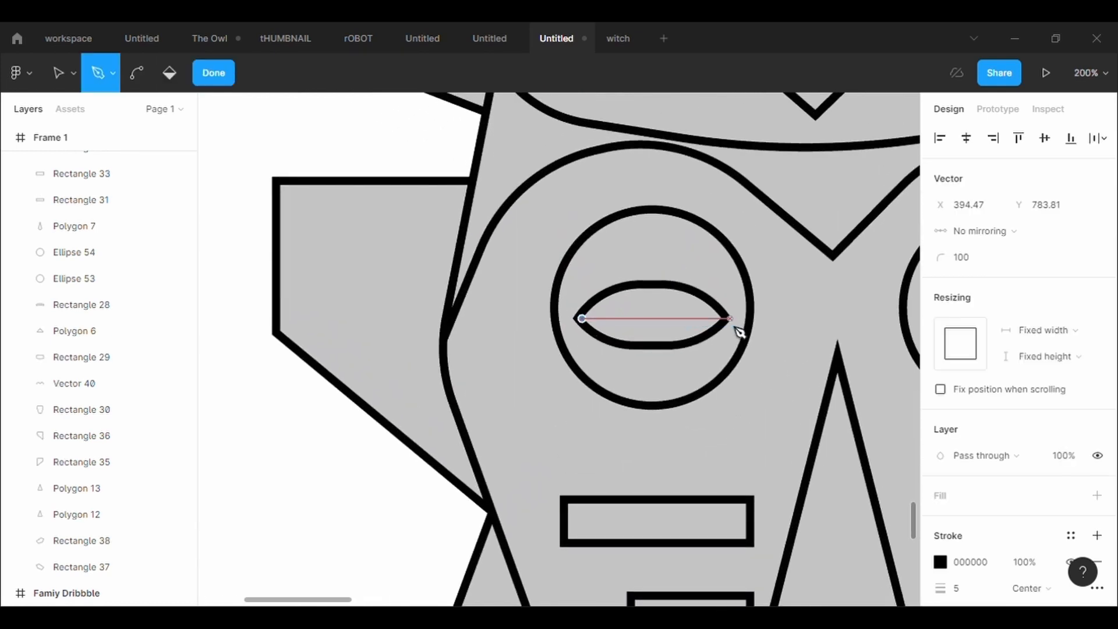
pyautogui.click(723, 319)
pyautogui.press('Escape')
pyautogui.press('Escape')
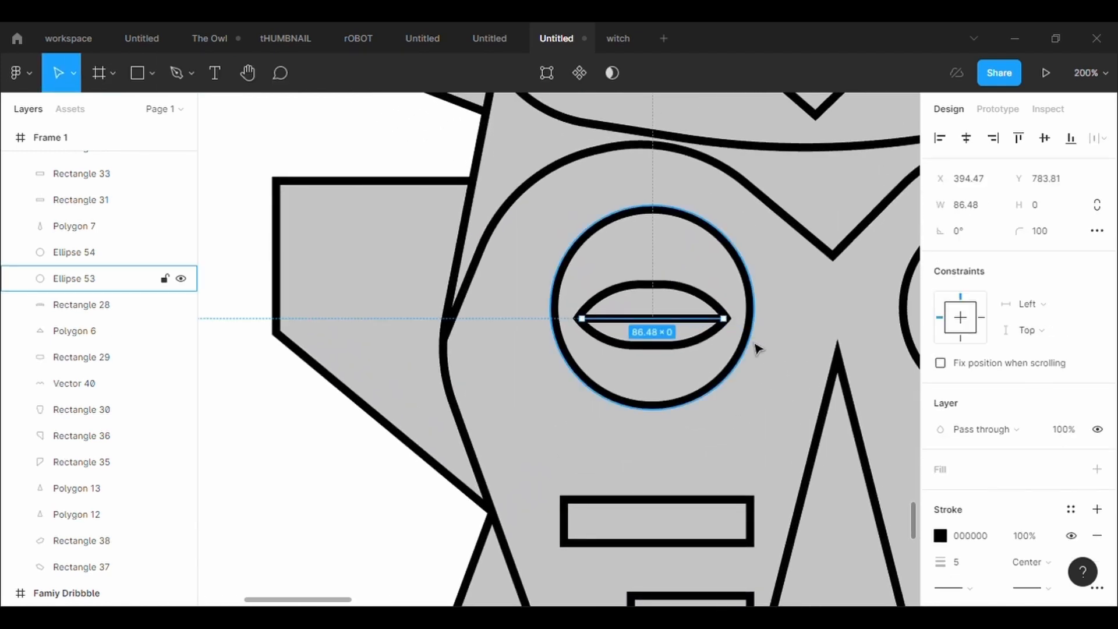
# Copy the left eye's horizontal line to the same height across the right eye's pointed shape.
pyautogui.hotkey('ctrl', 'c')
pyautogui.hotkey('ctrl', 'v')
pyautogui.scroll(-4, 758, 349)
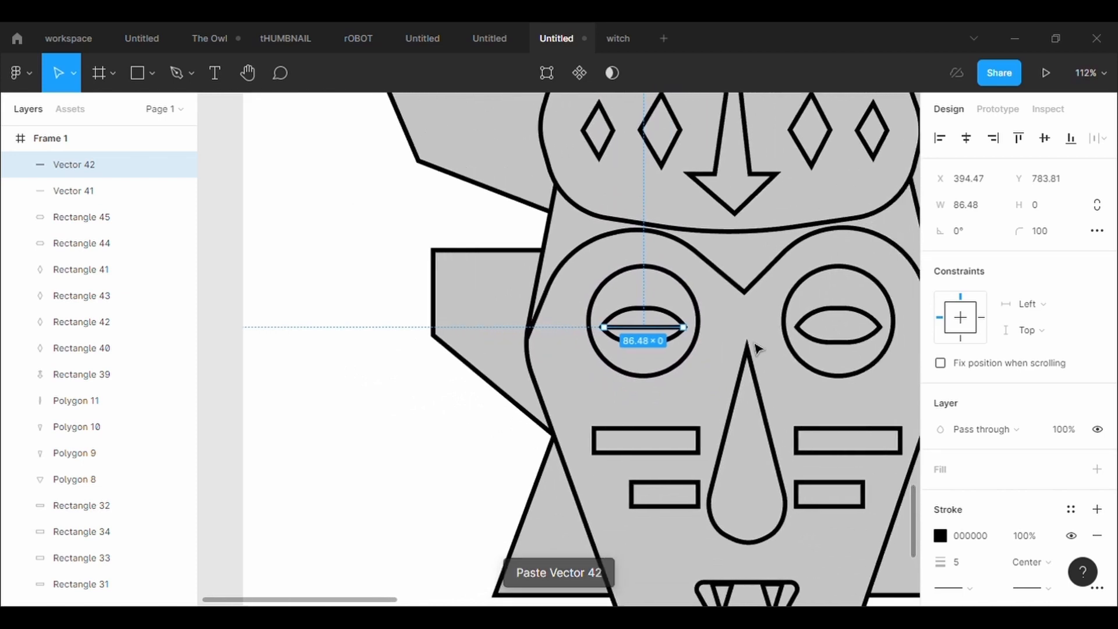
pyautogui.hscroll(3, 758, 348)
pyautogui.moveTo(569, 329); pyautogui.dragTo(769, 337)
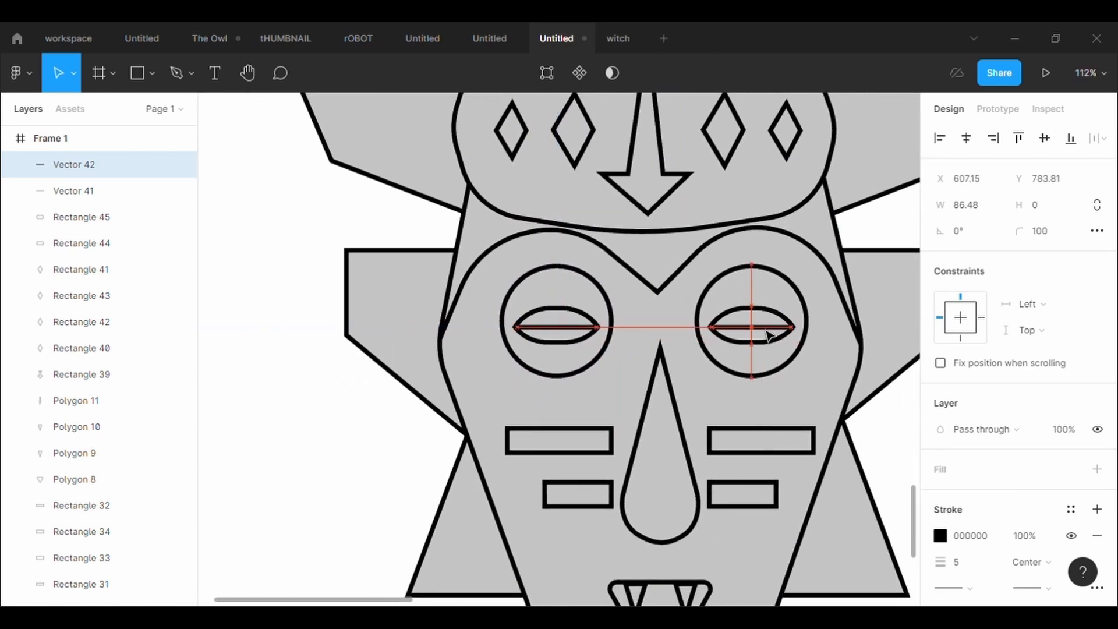
pyautogui.click(878, 442)
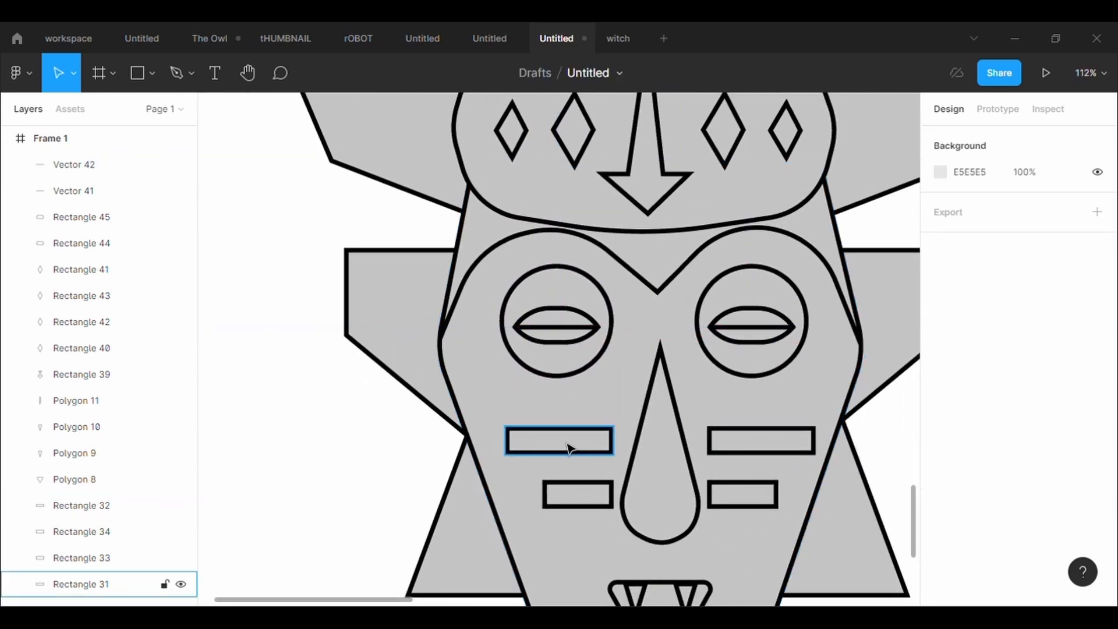
# Move the two left cheek bars and the nose slightly to the left.
pyautogui.moveTo(577, 449); pyautogui.dragTo(575, 446)
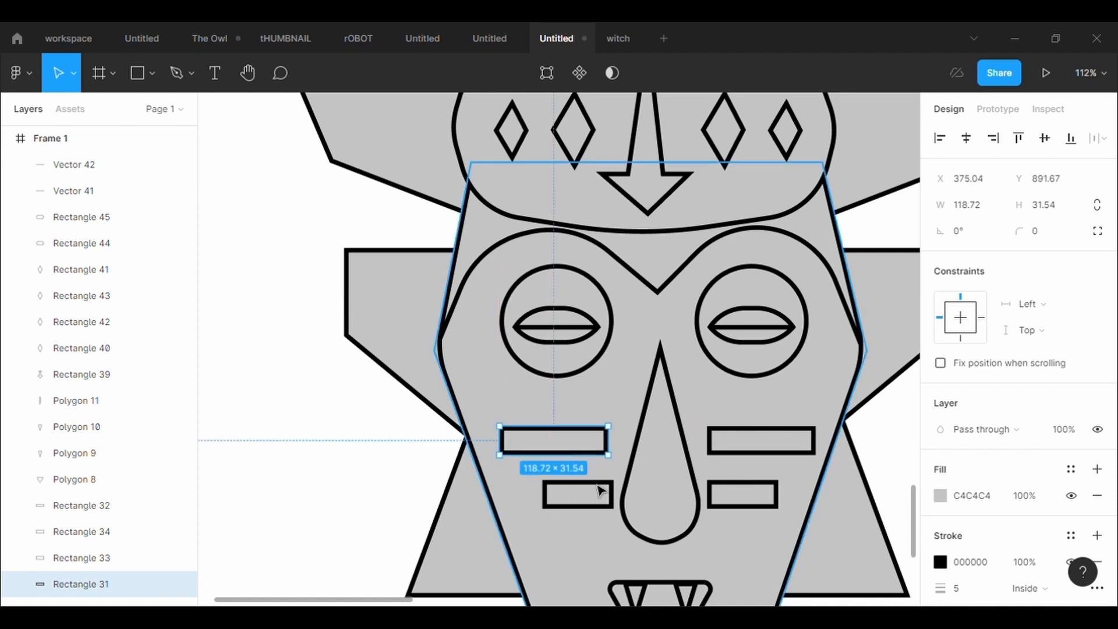
pyautogui.moveTo(608, 509); pyautogui.dragTo(659, 502)
pyautogui.doubleClick(663, 505)
pyautogui.press('Escape')
# Move the two right cheek bars slightly to the left, toward the nose.
pyautogui.doubleClick(765, 445)
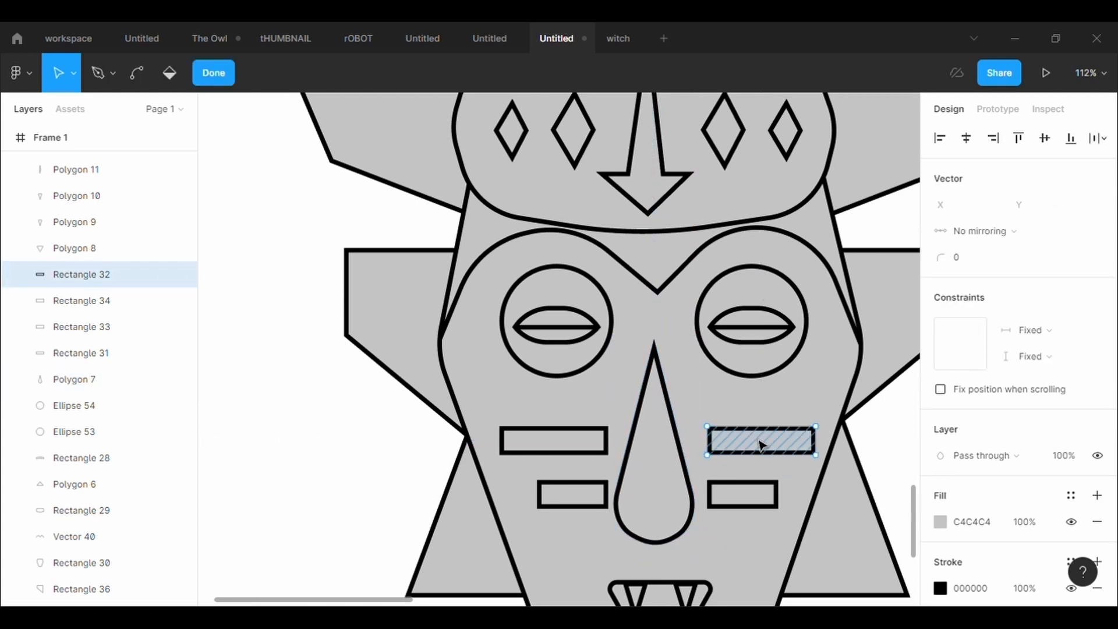
pyautogui.press('Escape')
pyautogui.moveTo(763, 443); pyautogui.dragTo(757, 445)
pyautogui.moveTo(761, 504); pyautogui.dragTo(743, 501)
pyautogui.click(904, 501)
pyautogui.click(895, 482)
# Fill the background of Frame 5 with the dark navy document color 1C2834.
pyautogui.scroll(-5, 894, 481)
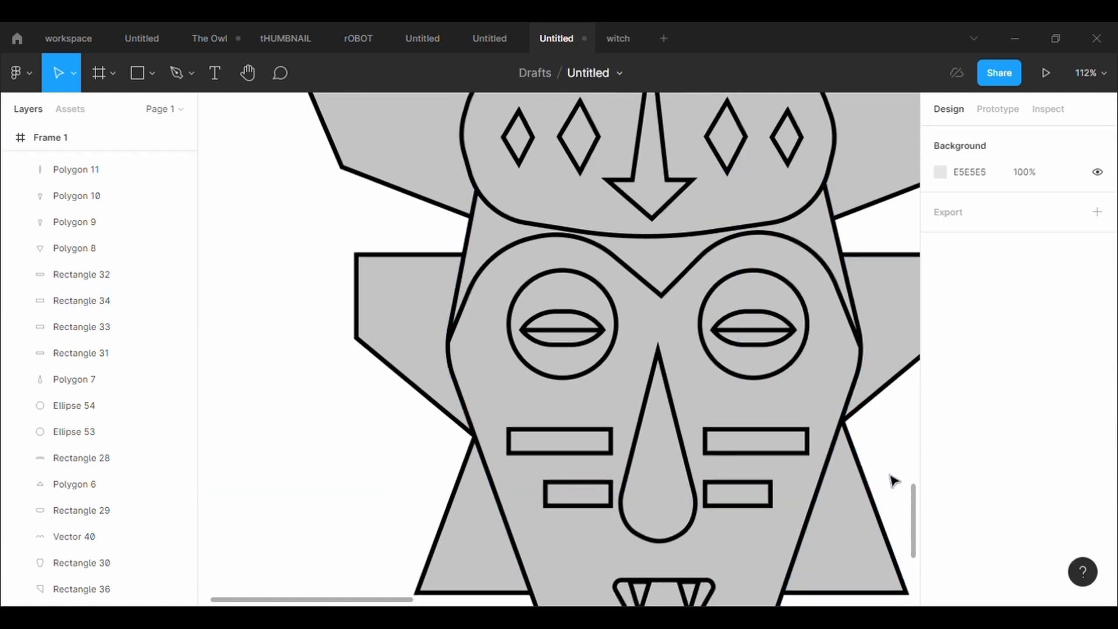
pyautogui.scroll(-1, 894, 481)
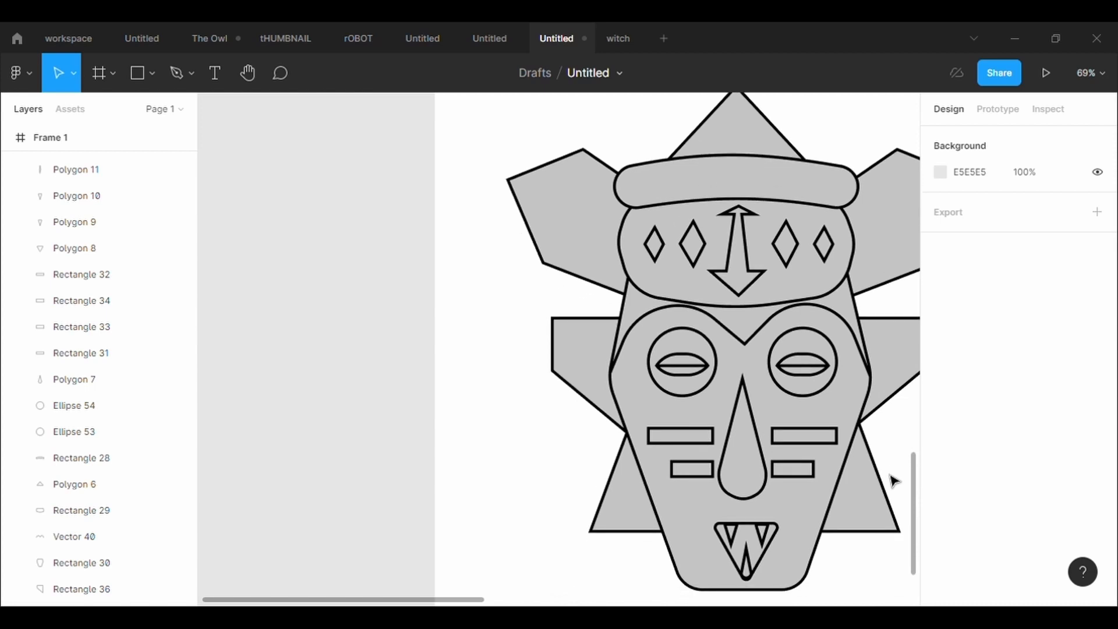
pyautogui.hscroll(3, 895, 481)
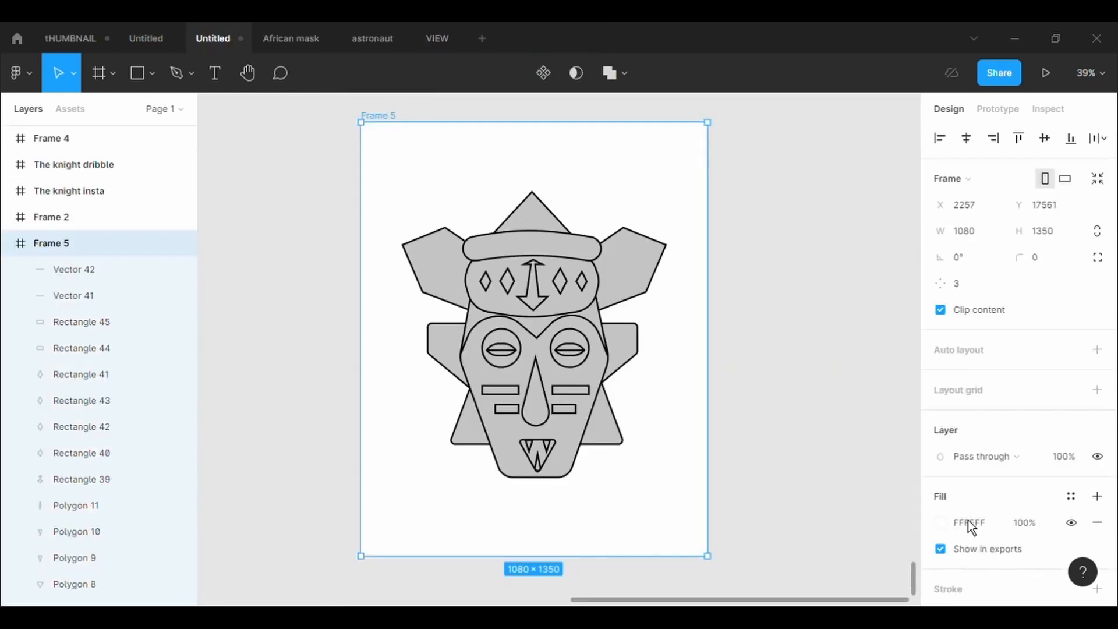
pyautogui.click(942, 524)
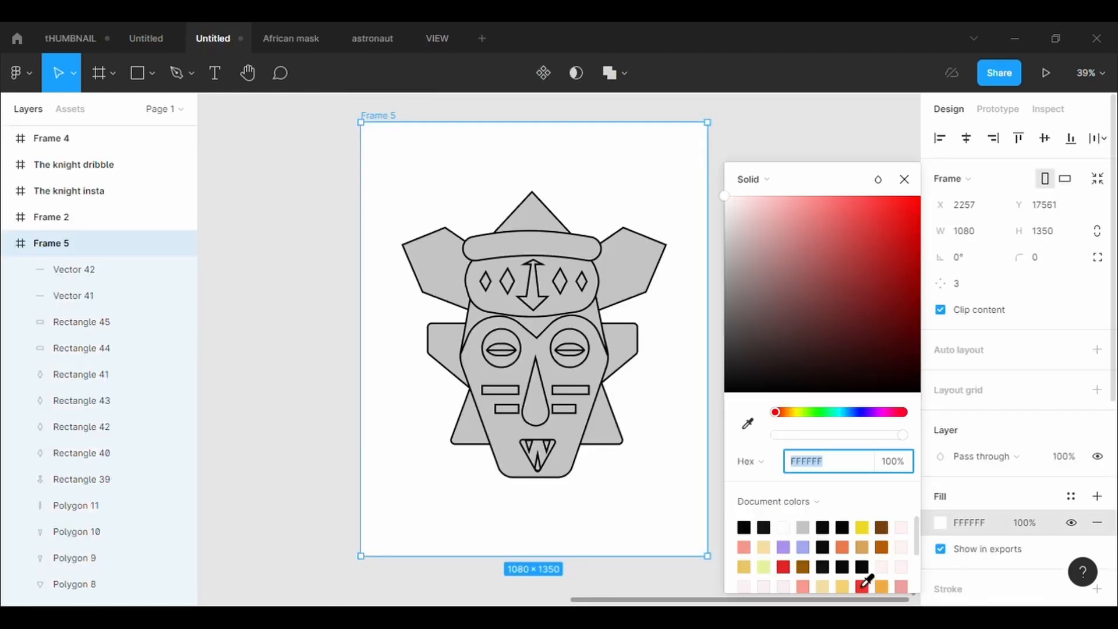
pyautogui.click(842, 581)
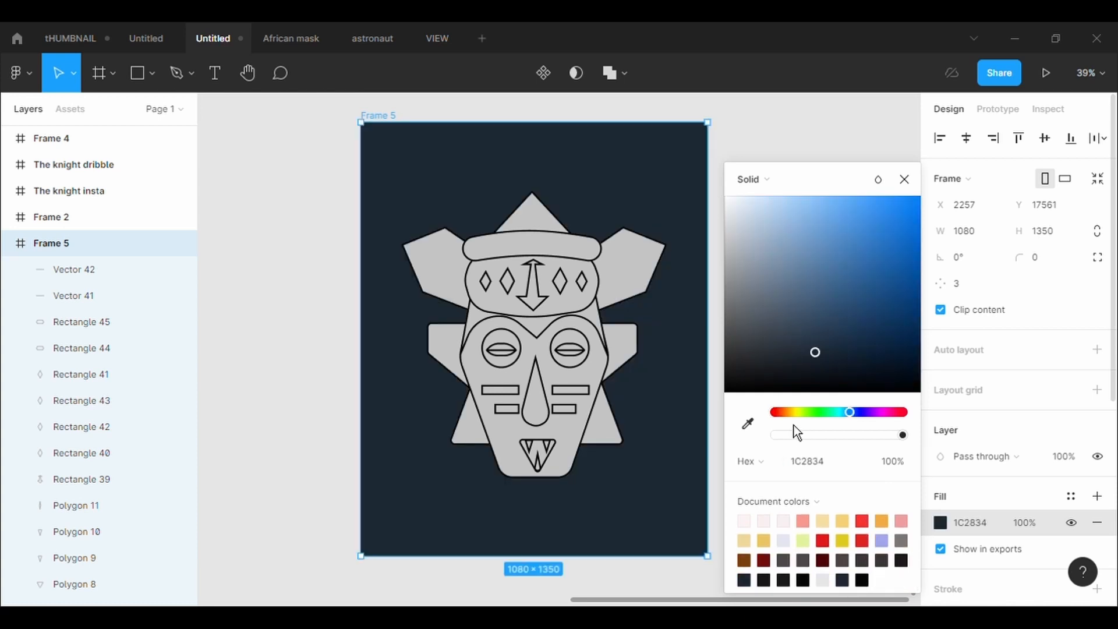
# Fill the left hat flap with the yellow document color and sample that yellow for the right flap.
pyautogui.click(451, 247)
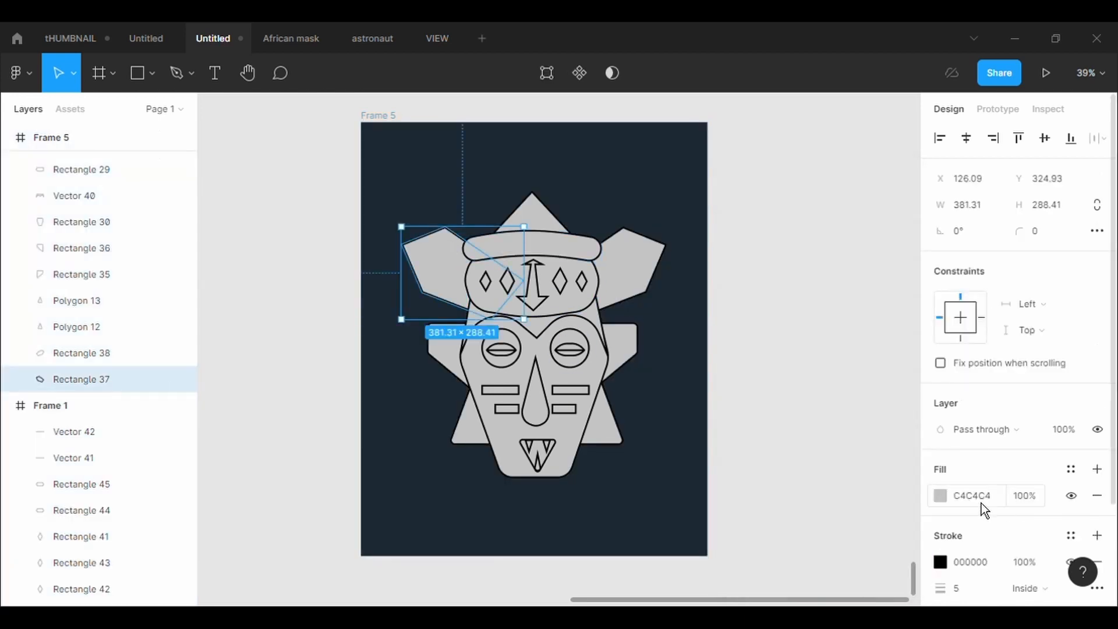
pyautogui.click(943, 499)
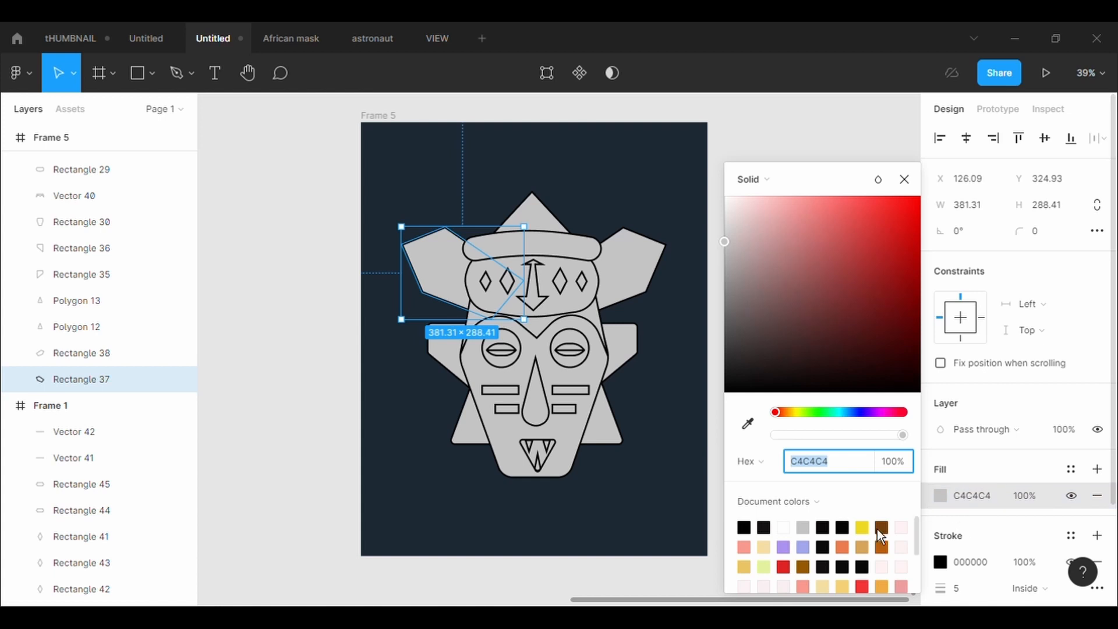
pyautogui.click(877, 529)
pyautogui.click(640, 268)
pyautogui.click(942, 496)
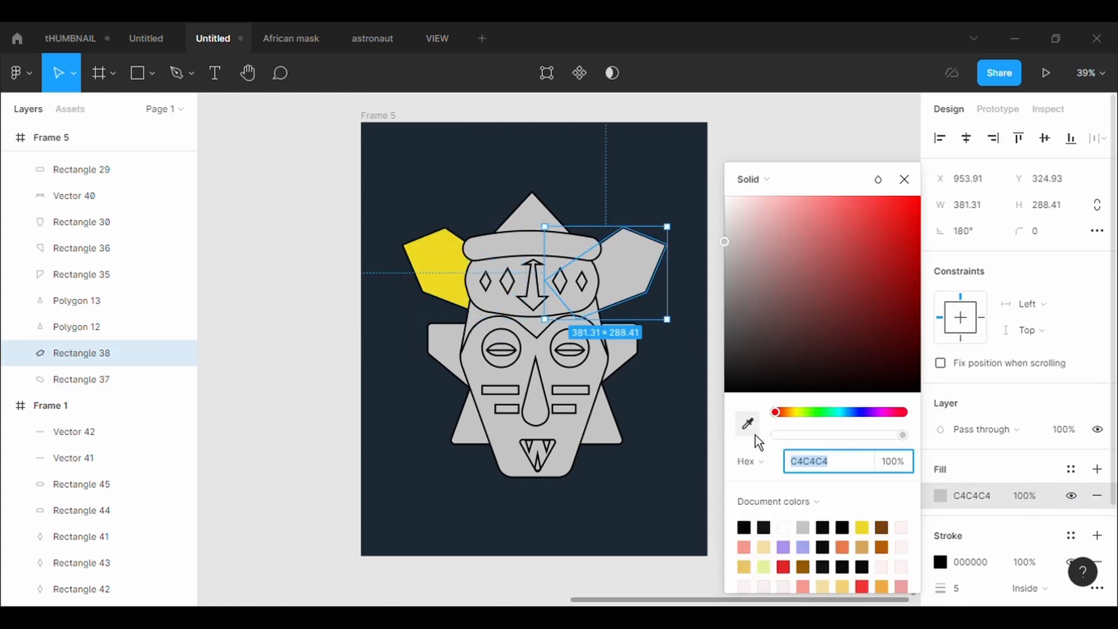
pyautogui.click(747, 424)
pyautogui.click(428, 272)
# Fill the triangle on top of the hat with black 000000.
pyautogui.click(531, 216)
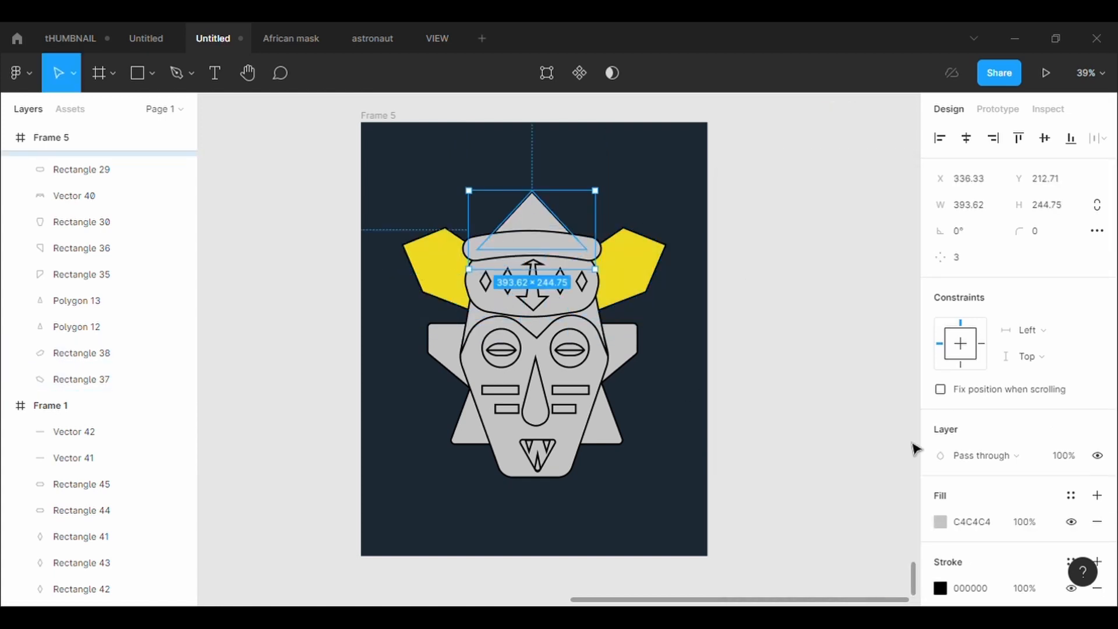
pyautogui.click(941, 522)
pyautogui.write('000000')
pyautogui.press('Return')
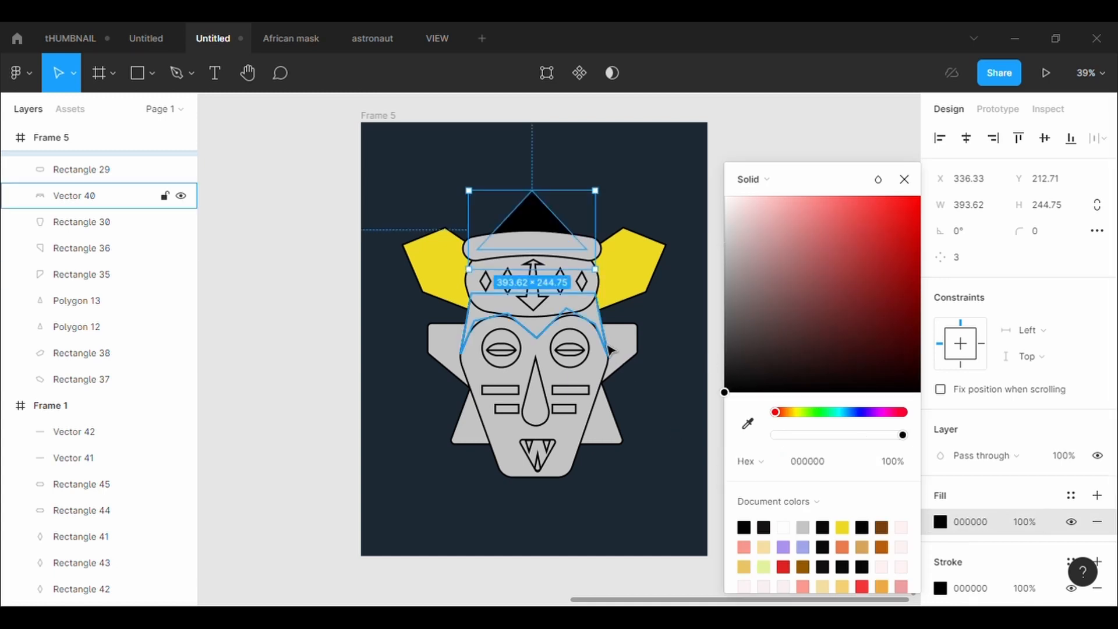
# Fill the forehead shape above the eyes with the black sampled from the top triangle.
pyautogui.click(74, 196)
pyautogui.click(942, 499)
pyautogui.click(747, 424)
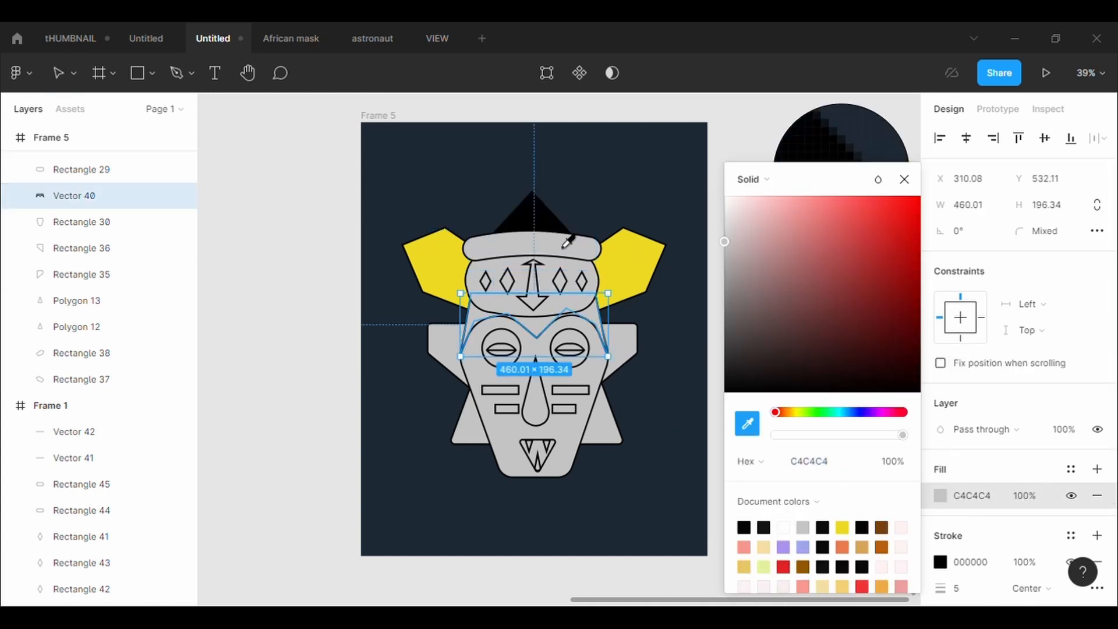
pyautogui.click(550, 225)
# Fill both ear shapes beside the face with black 000000 sampled from the artwork.
pyautogui.click(629, 335)
pyautogui.click(941, 496)
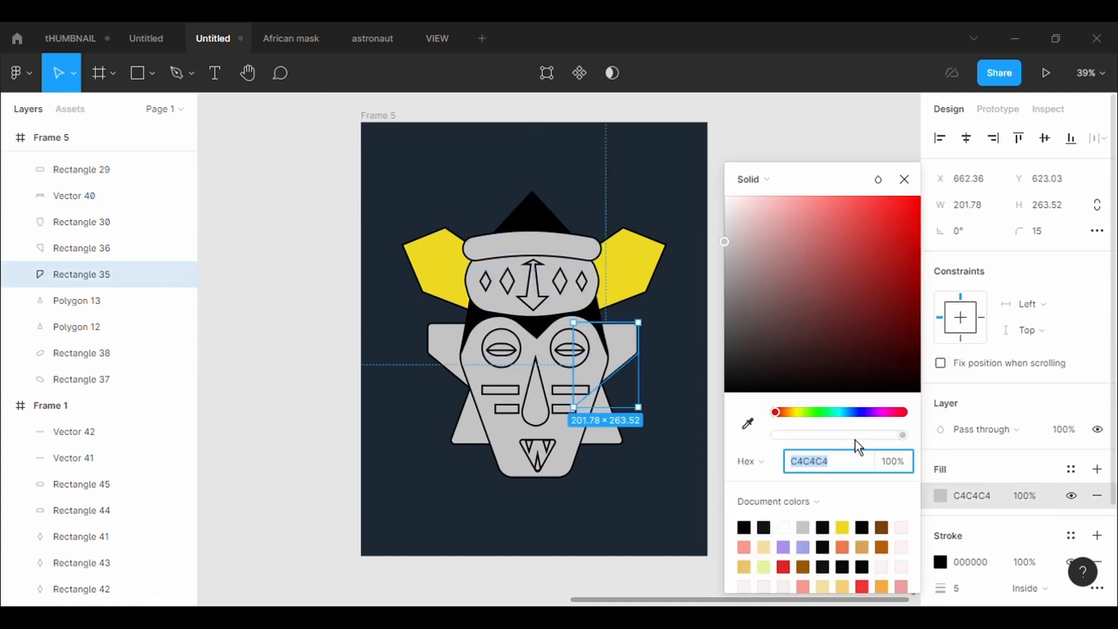
pyautogui.click(748, 425)
pyautogui.click(548, 236)
pyautogui.click(446, 349)
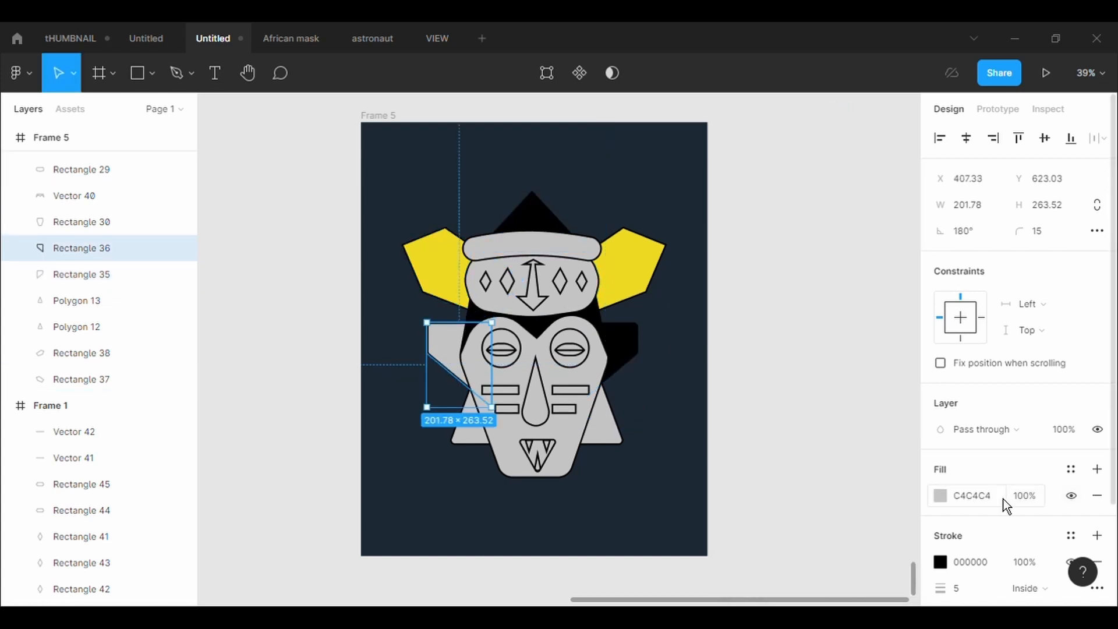
pyautogui.click(941, 495)
pyautogui.click(747, 424)
pyautogui.click(617, 337)
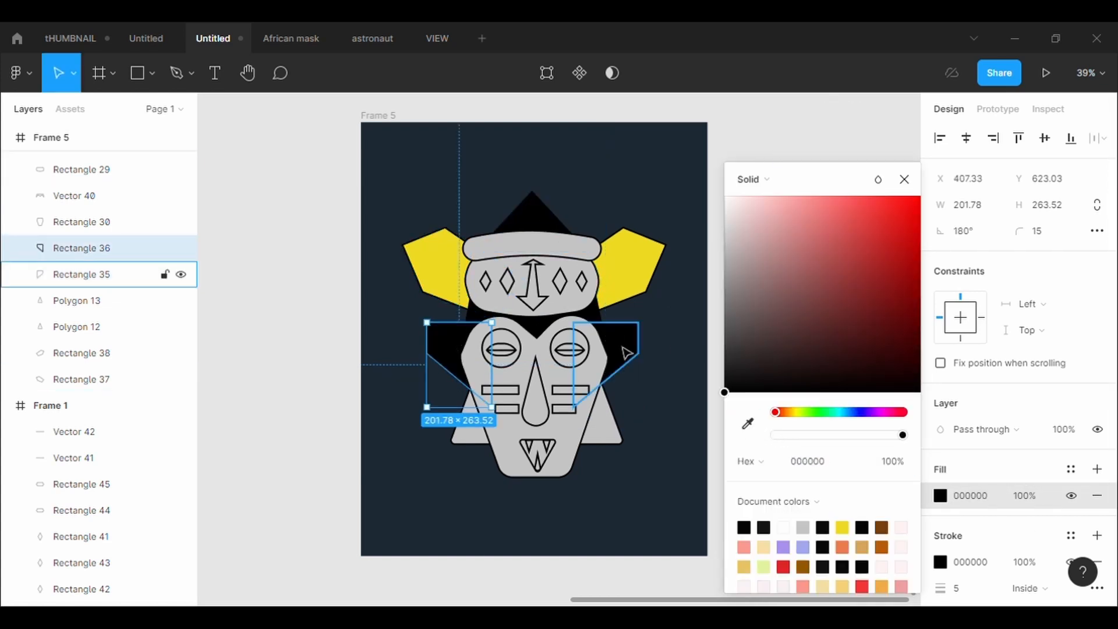
# Fill both triangles beside the lower face with the yellow sampled from the hat flaps.
pyautogui.click(618, 434)
pyautogui.click(941, 522)
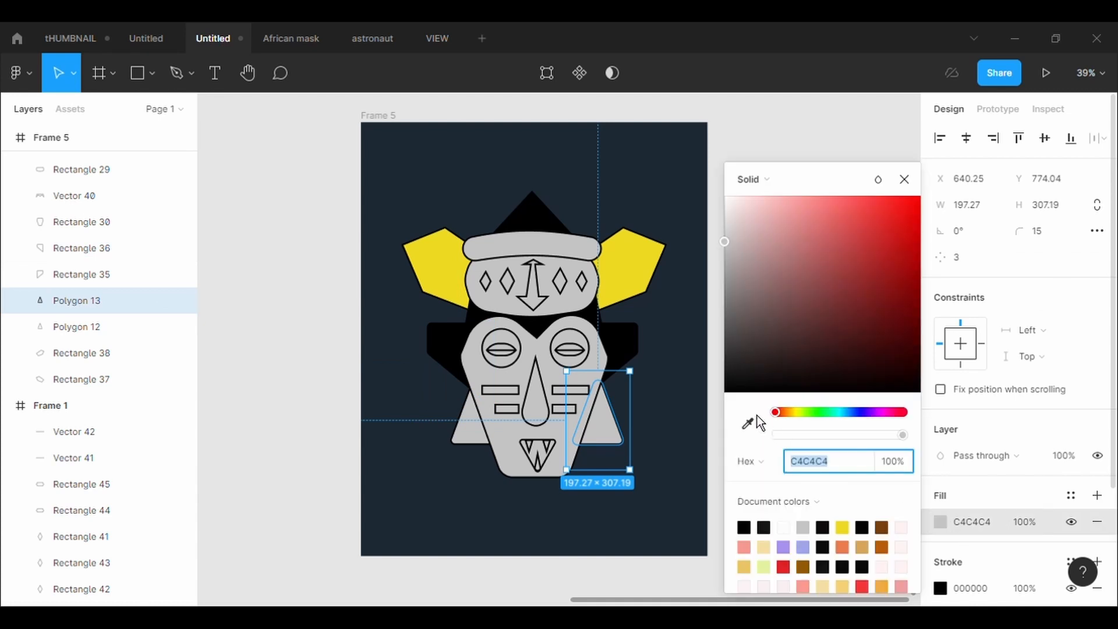
pyautogui.click(748, 424)
pyautogui.click(640, 278)
pyautogui.click(475, 420)
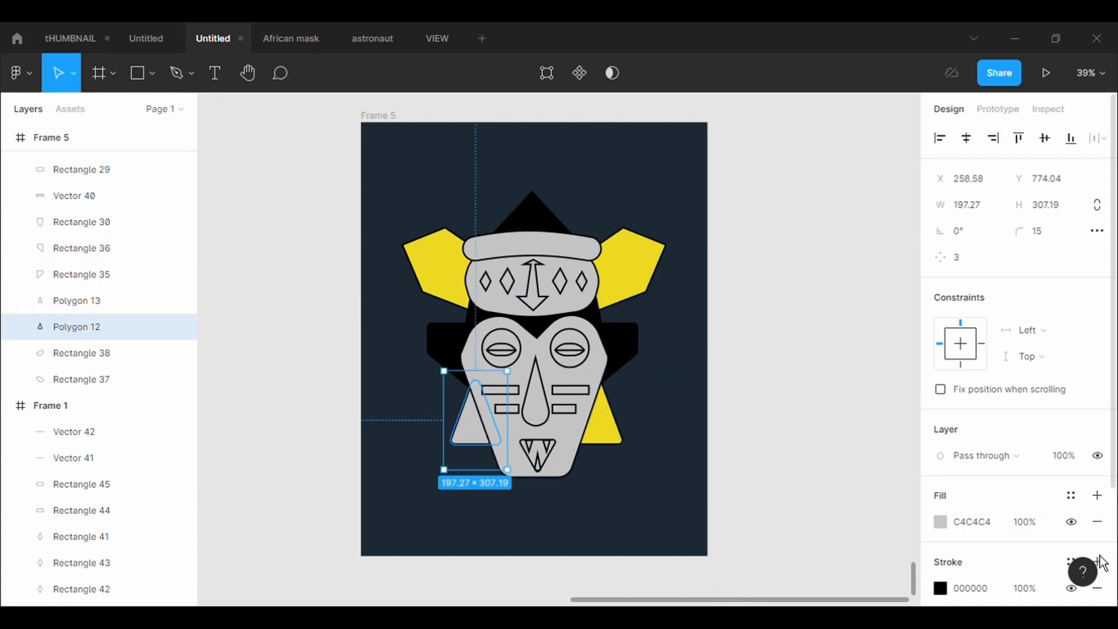
pyautogui.click(941, 522)
pyautogui.click(747, 425)
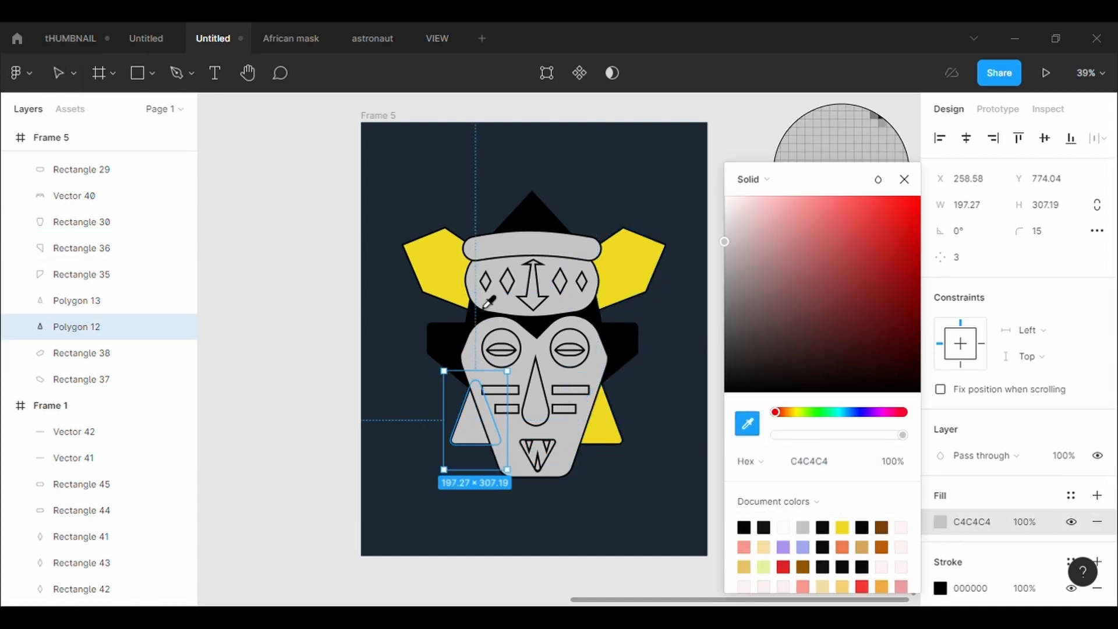
pyautogui.click(445, 279)
# Fill the hat's brim with brown B95E0B and the hat body below it with the same brown sampled from the brim.
pyautogui.click(559, 247)
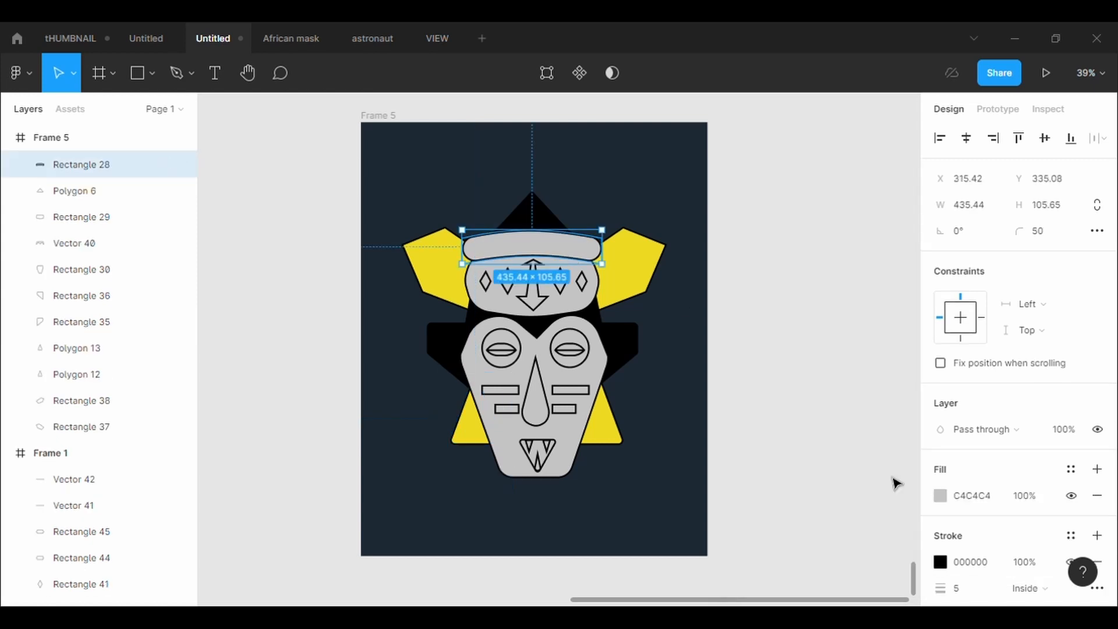
pyautogui.click(941, 495)
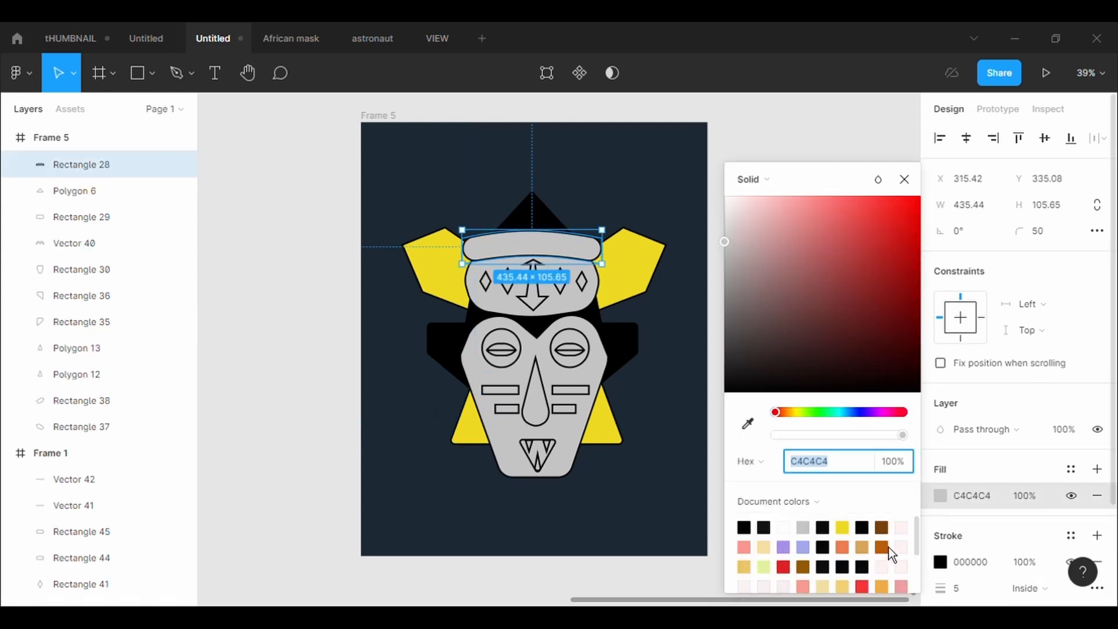
pyautogui.click(882, 547)
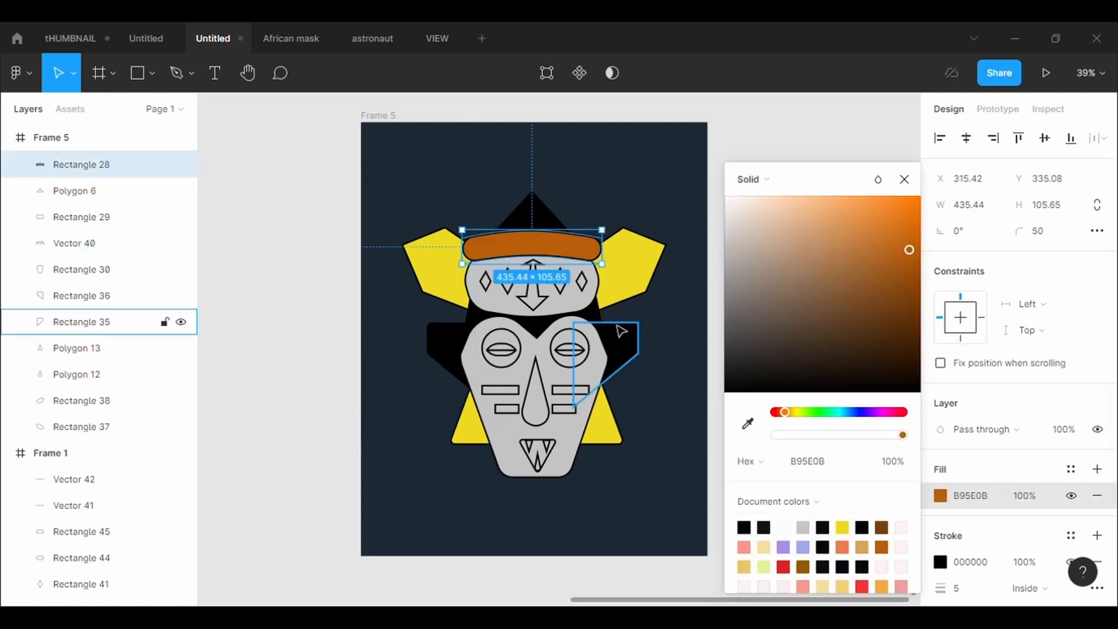
pyautogui.click(581, 306)
pyautogui.click(941, 496)
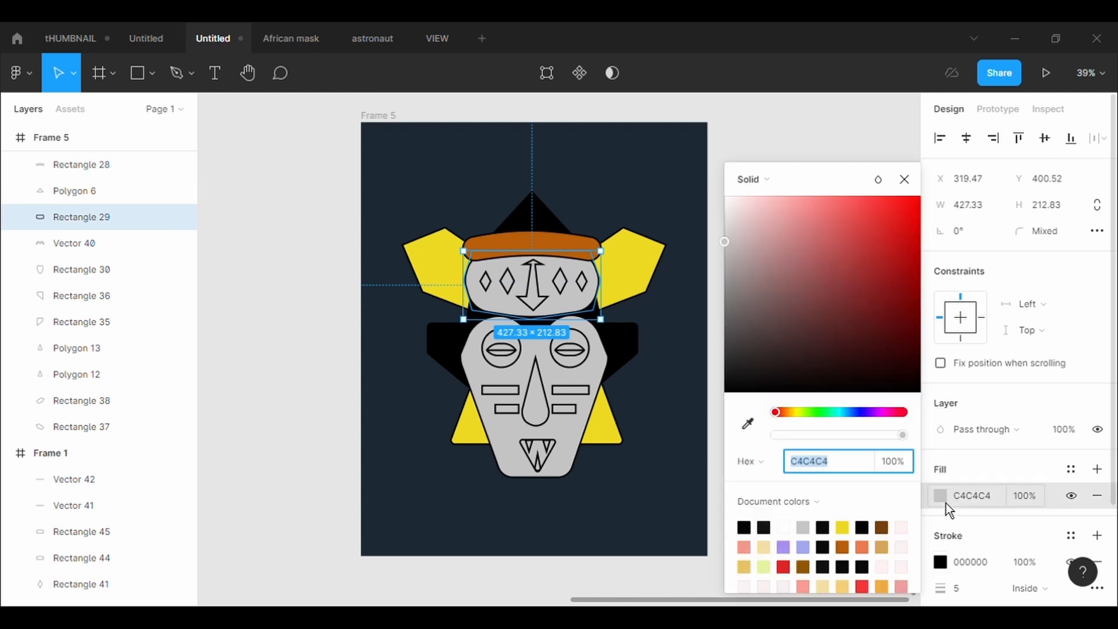
pyautogui.click(748, 424)
pyautogui.click(564, 247)
# Fill the arrow in the middle of the hat with the yellow sampled from the right hat flap.
pyautogui.click(534, 295)
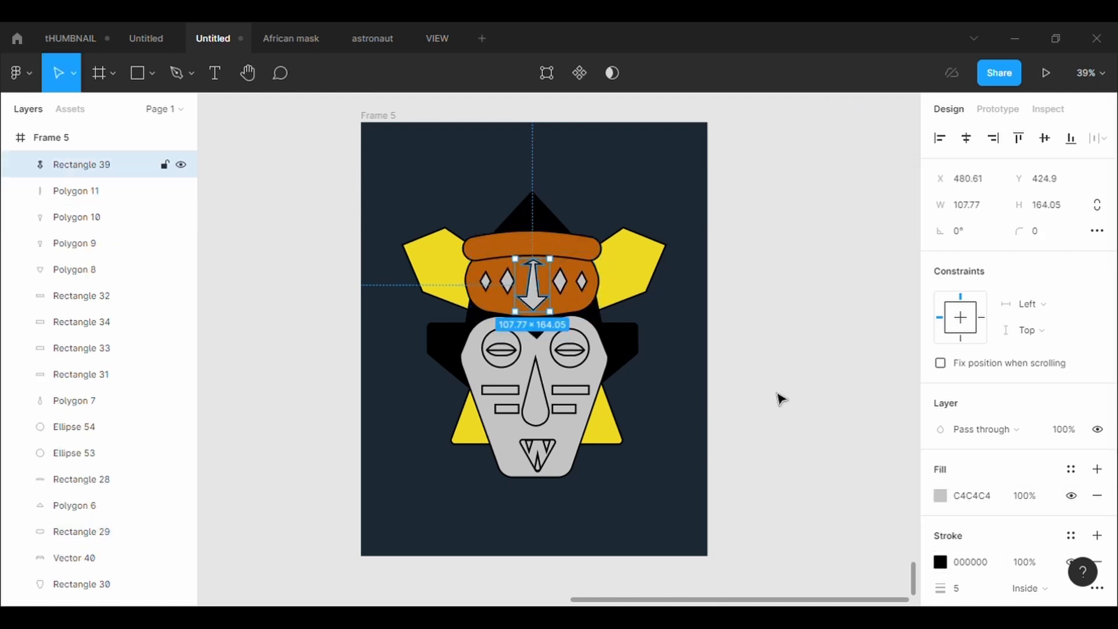
pyautogui.click(941, 496)
pyautogui.click(748, 424)
pyautogui.click(641, 274)
# Fill the two diamonds right of the hat's arrow with the sampled yellow EED921.
pyautogui.click(582, 281)
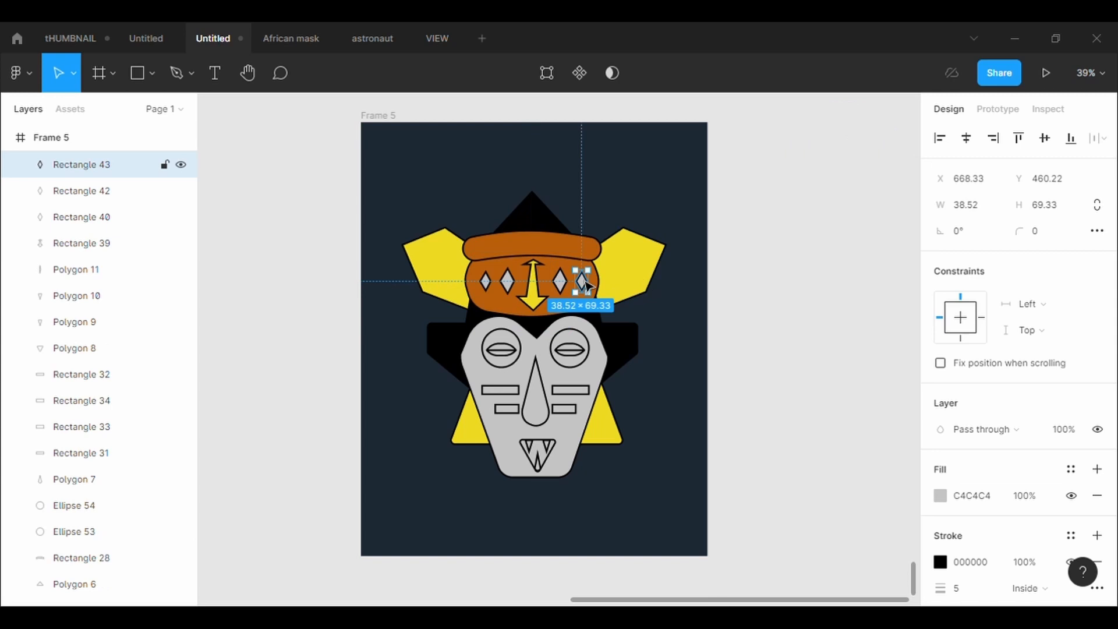
pyautogui.click(945, 501)
pyautogui.click(748, 424)
pyautogui.click(656, 274)
pyautogui.click(560, 281)
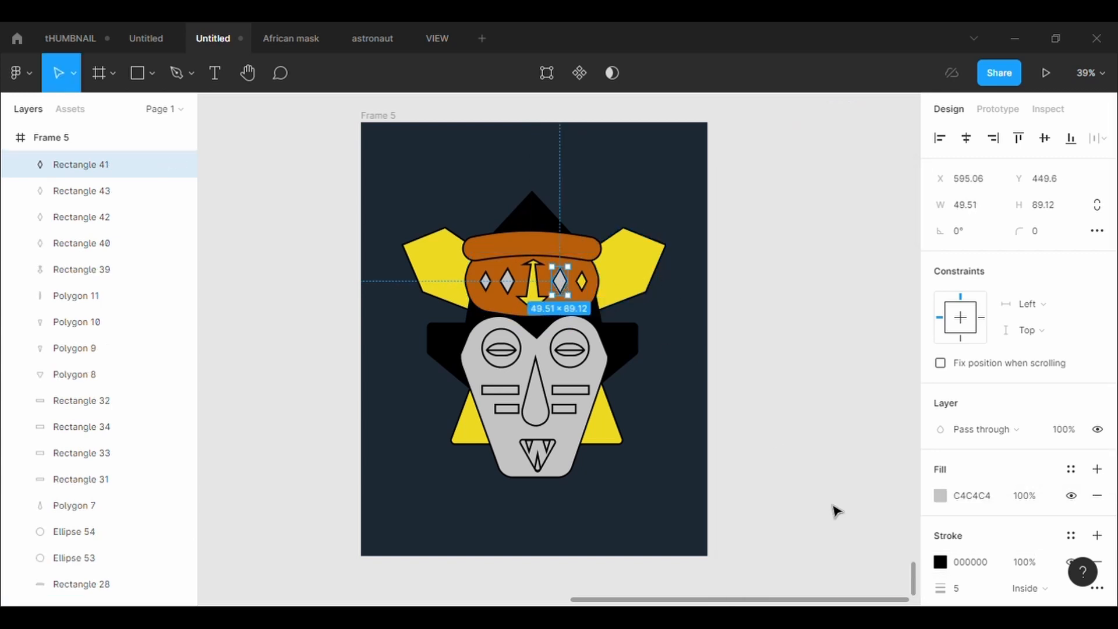
pyautogui.click(941, 496)
pyautogui.click(748, 424)
pyautogui.click(522, 269)
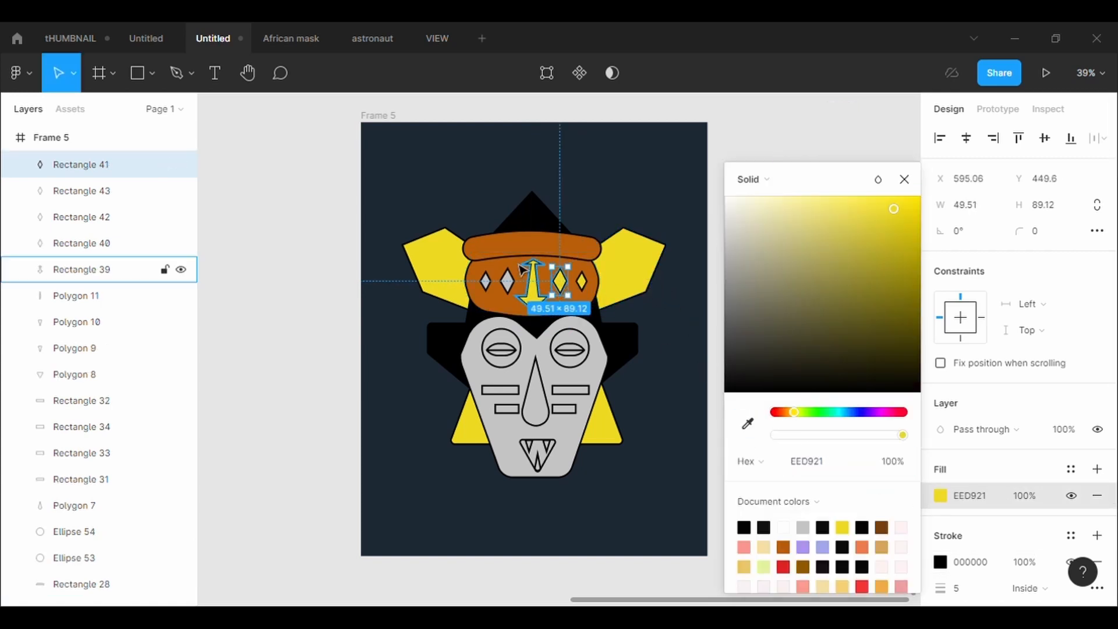
# Fill the two diamonds left of the hat's arrow with the sampled yellow EED921.
pyautogui.click(507, 281)
pyautogui.click(941, 496)
pyautogui.click(748, 424)
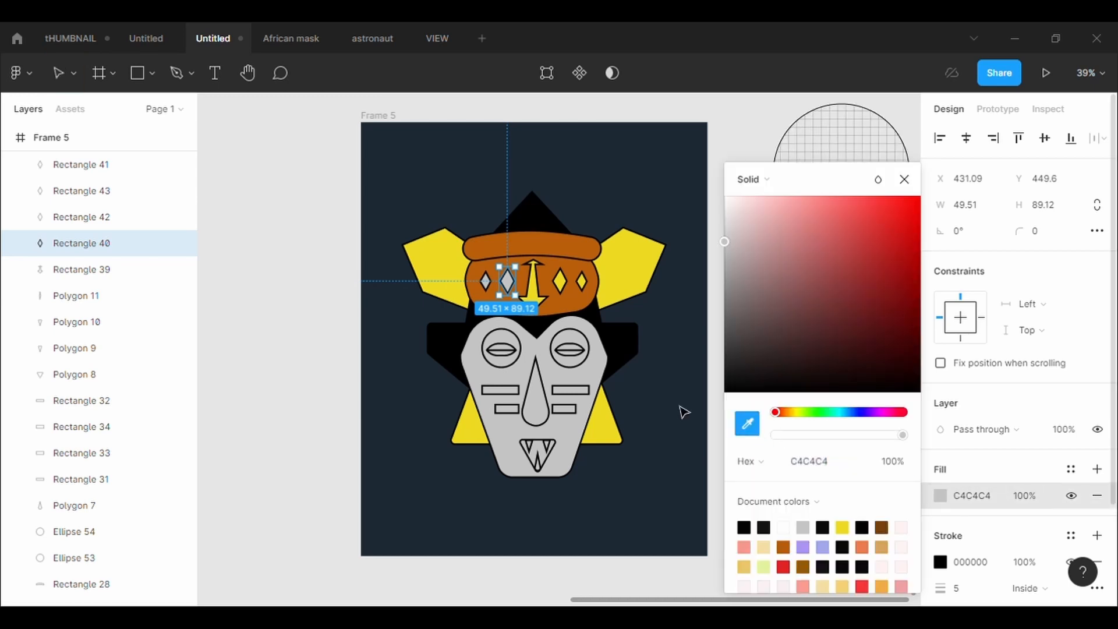
pyautogui.click(533, 300)
pyautogui.click(485, 281)
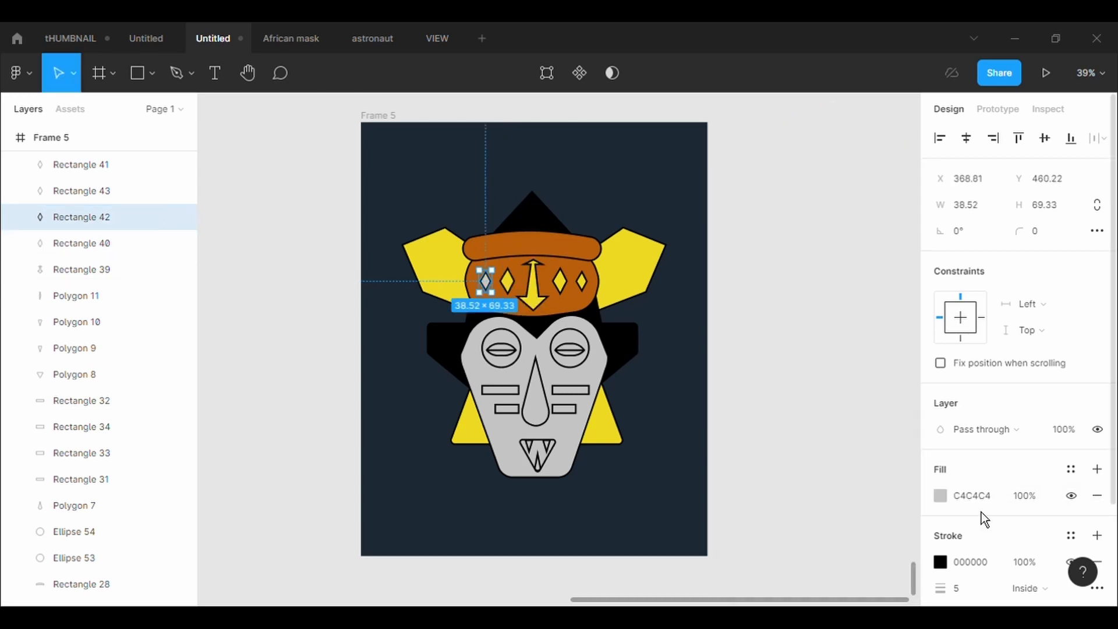
pyautogui.click(941, 496)
pyautogui.click(748, 424)
pyautogui.click(654, 294)
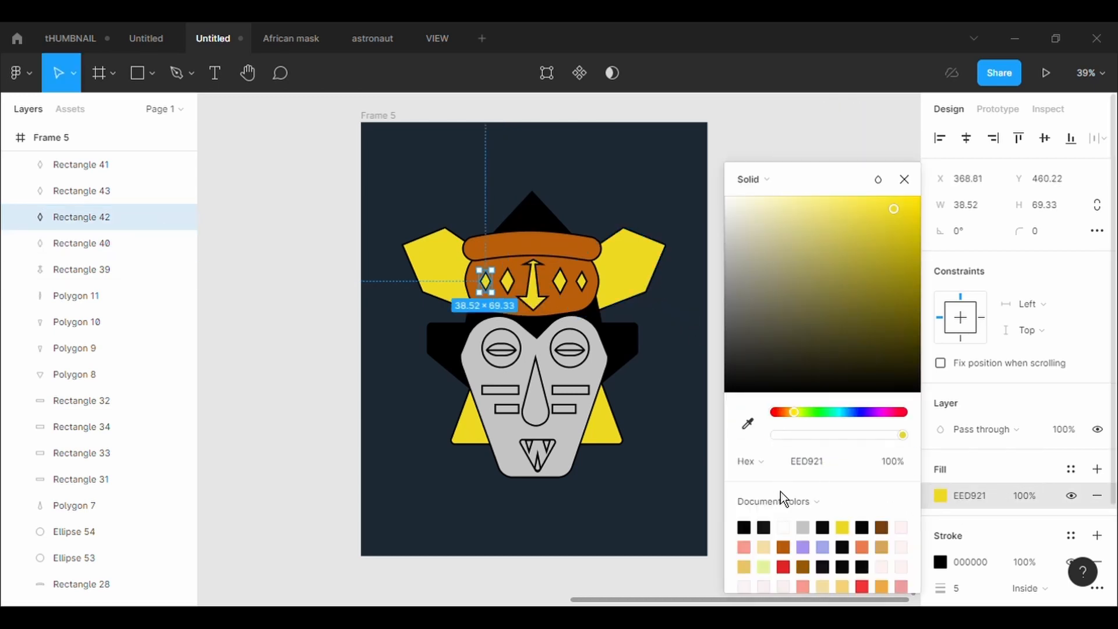
# Fill the main face shape with the gray document color 7B7671.
pyautogui.click(569, 461)
pyautogui.click(943, 497)
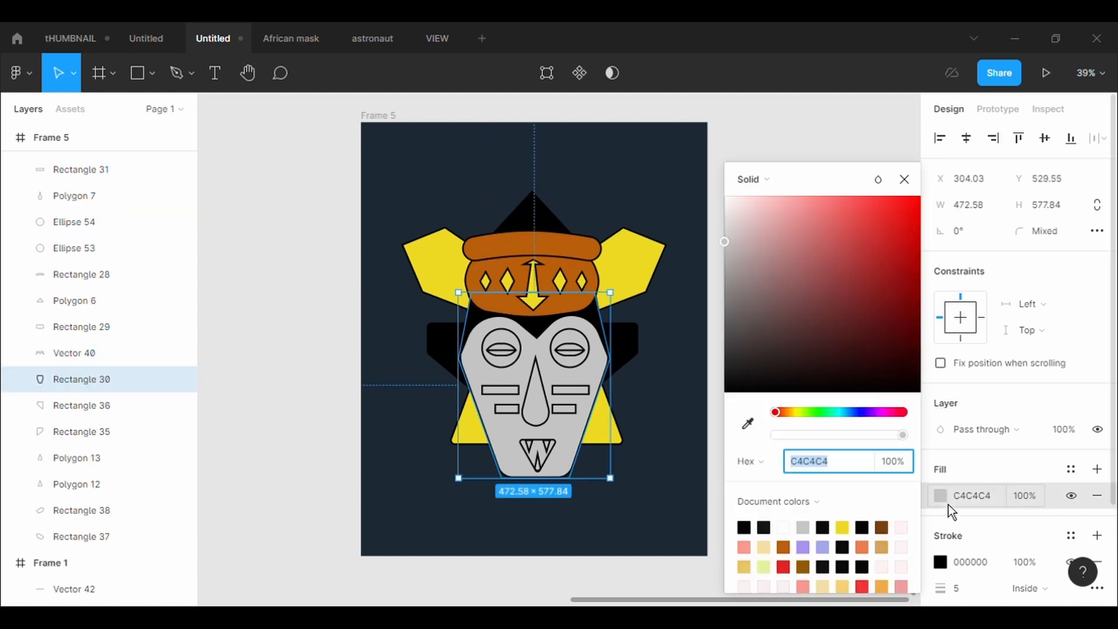
pyautogui.click(810, 550)
pyautogui.scroll(-2, 816, 545)
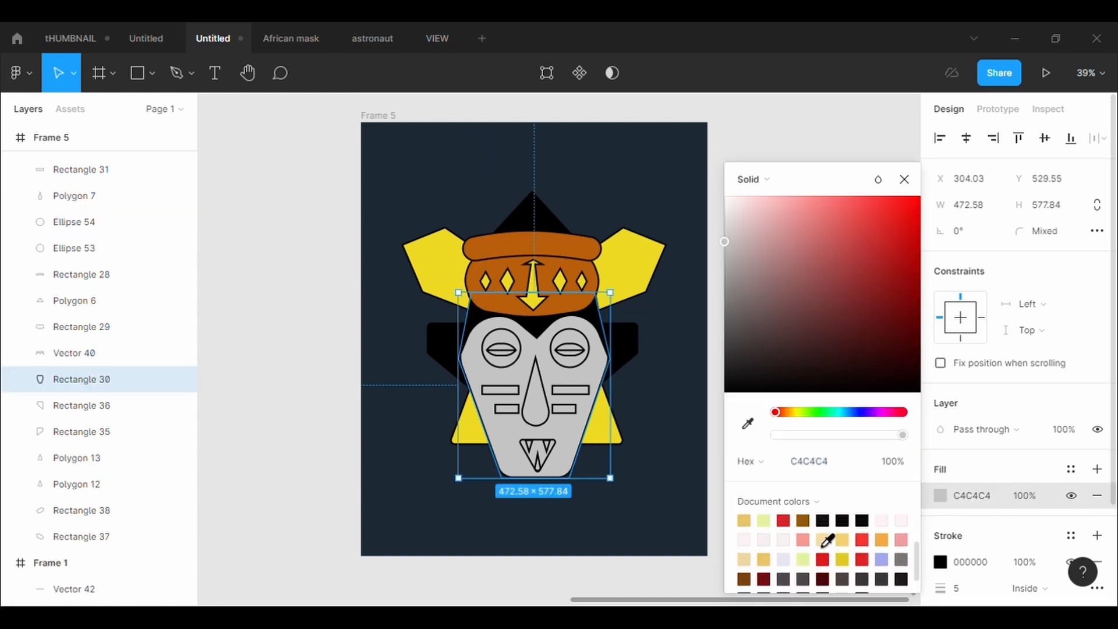
pyautogui.click(909, 584)
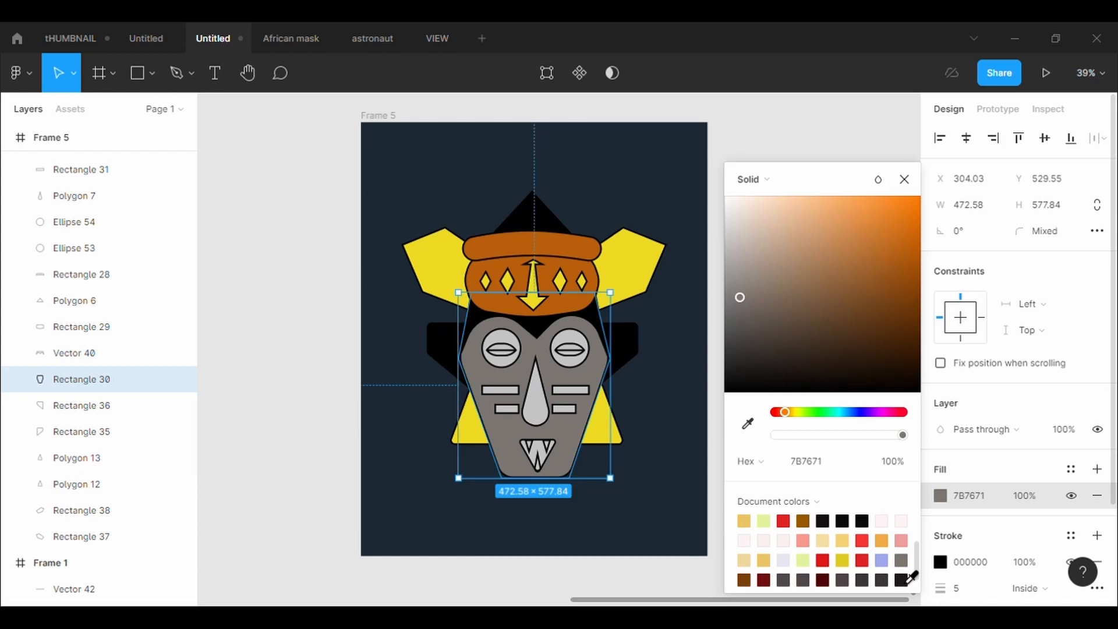
# Fill the left eye circle with pale green E2F39D and the right eye circle with the same color sampled from it.
pyautogui.click(515, 356)
pyautogui.click(943, 497)
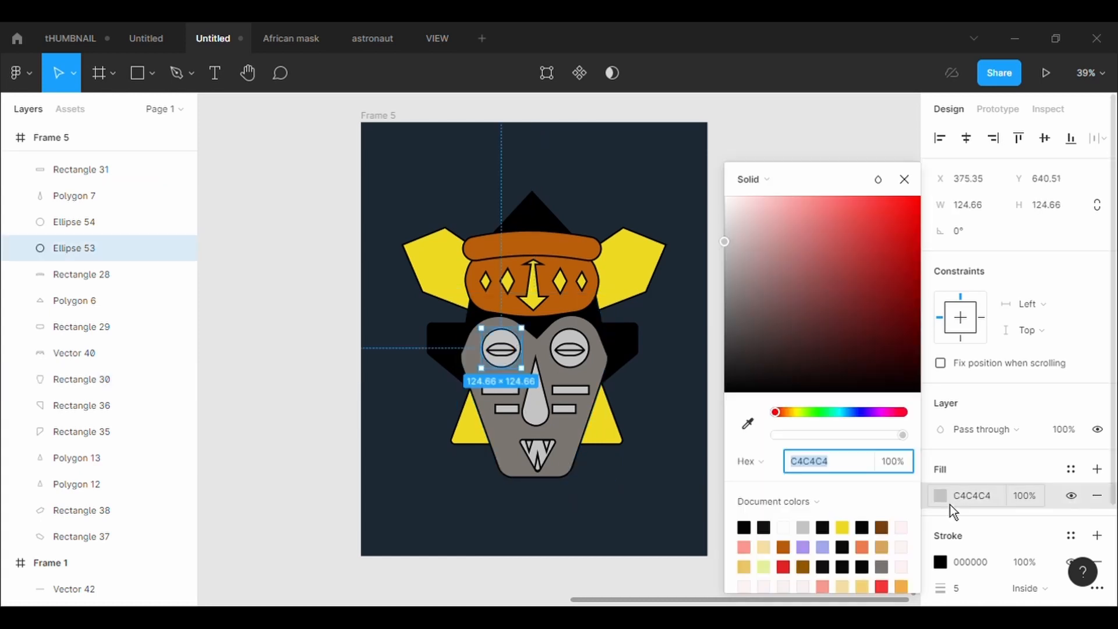
pyautogui.click(773, 587)
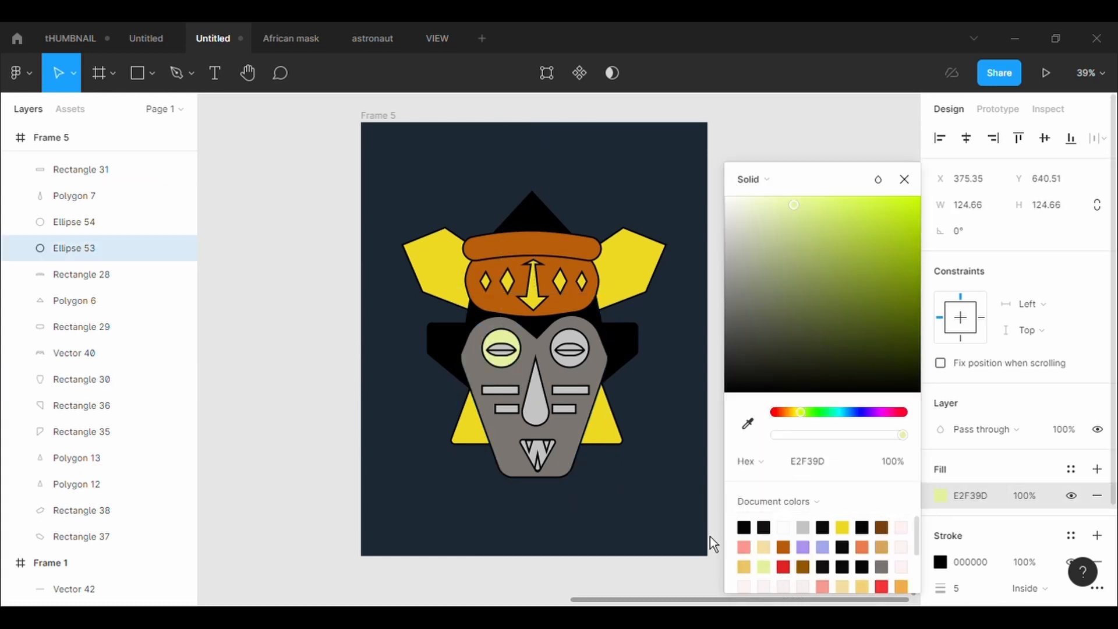
pyautogui.click(570, 348)
pyautogui.click(941, 496)
pyautogui.click(813, 460)
pyautogui.click(747, 423)
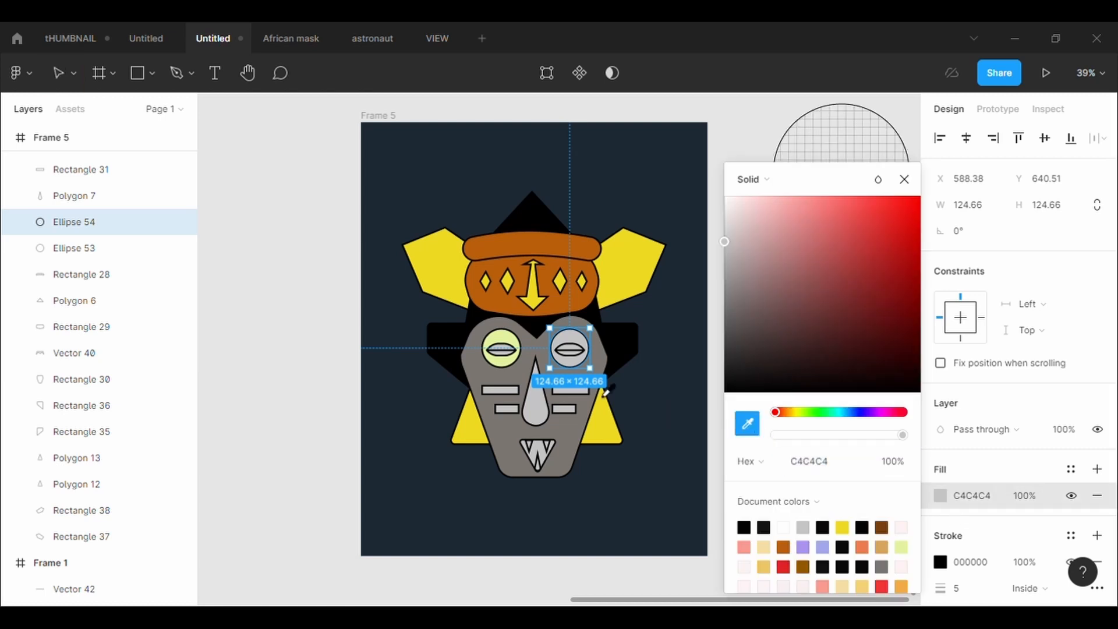
pyautogui.click(515, 359)
# Fill the inner shape of the left eye with red DF2424 and sample that red for the right eye's inner shape.
pyautogui.click(501, 350)
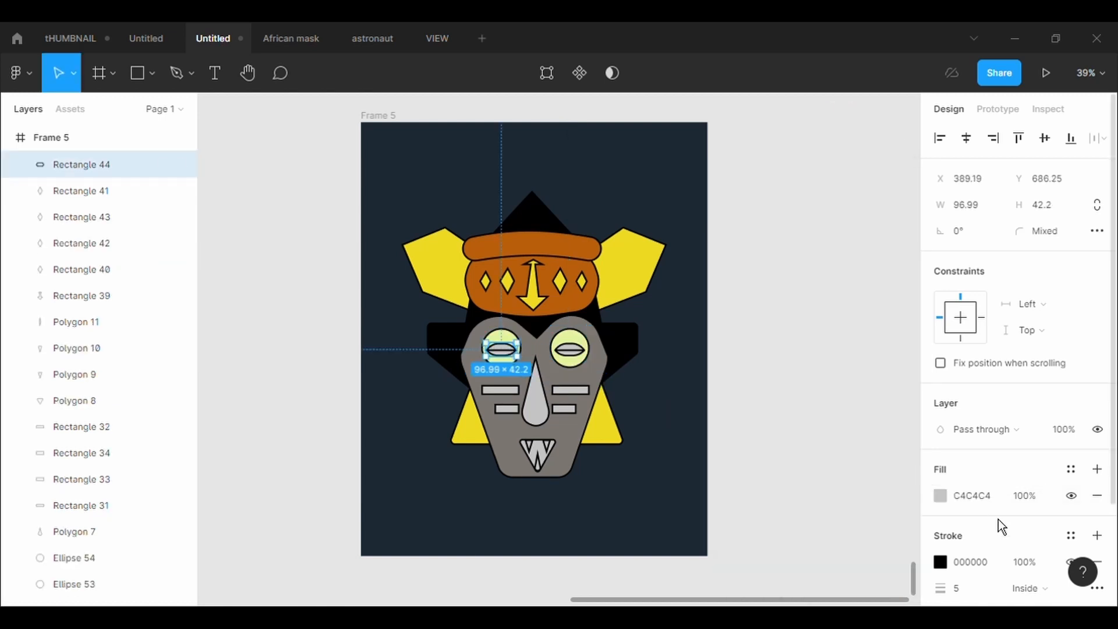
pyautogui.click(943, 500)
pyautogui.click(783, 566)
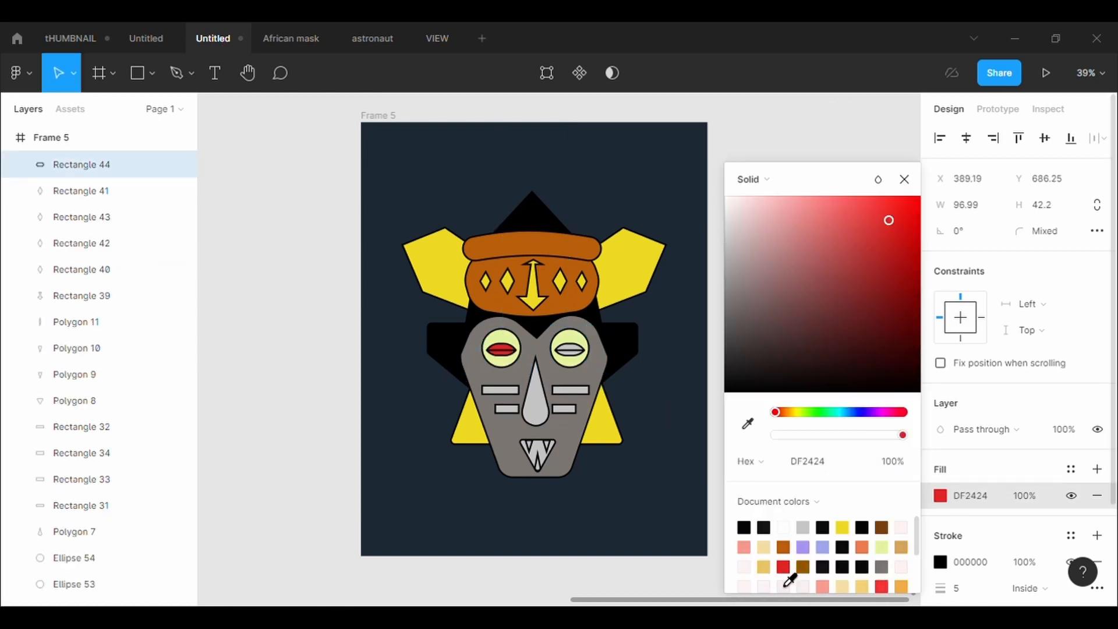
pyautogui.click(572, 356)
pyautogui.click(941, 496)
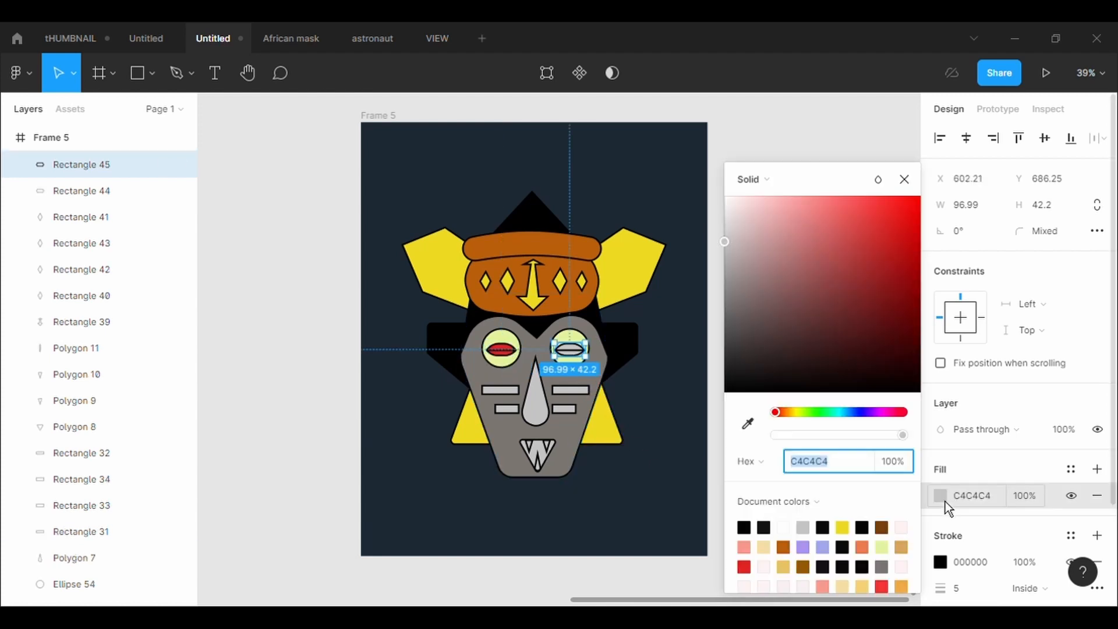
pyautogui.click(748, 423)
pyautogui.click(502, 350)
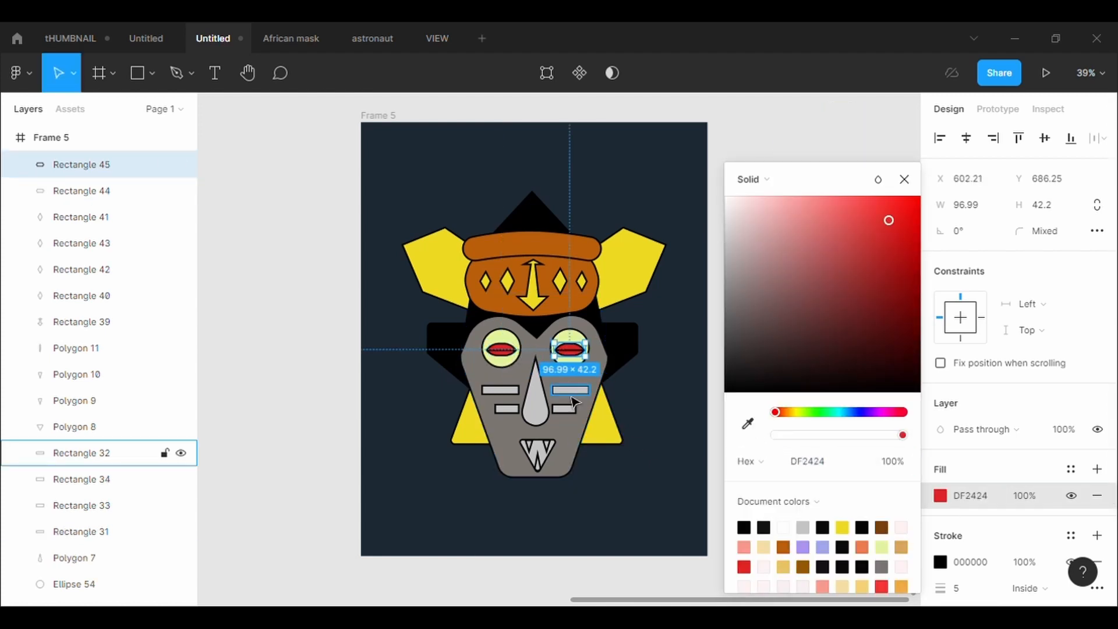
# Fill the nose with the pale green sampled from the right eye circle.
pyautogui.click(535, 402)
pyautogui.click(941, 496)
pyautogui.click(748, 423)
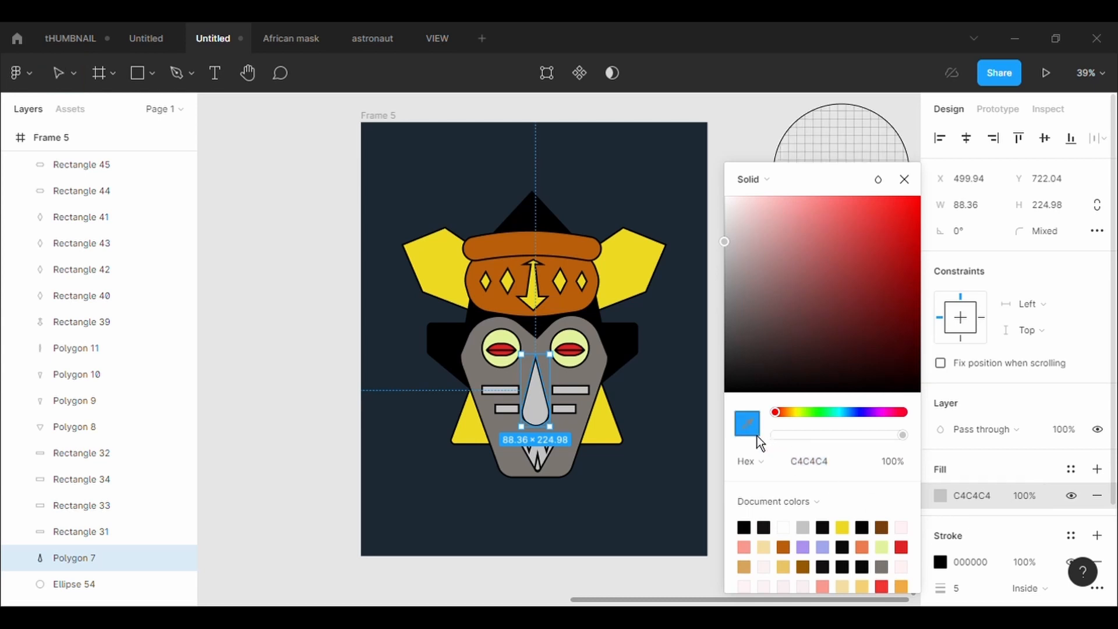
pyautogui.click(585, 354)
# Fill the two short lower cheek bars with pale green E2F39D sampled from the artwork.
pyautogui.click(564, 409)
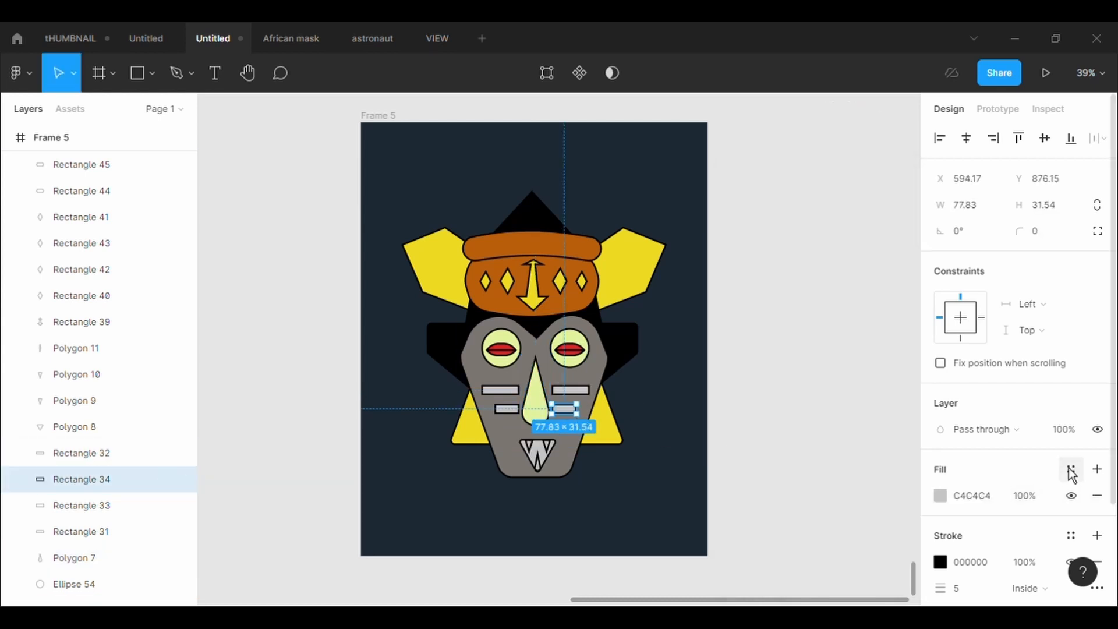
pyautogui.click(941, 496)
pyautogui.click(748, 423)
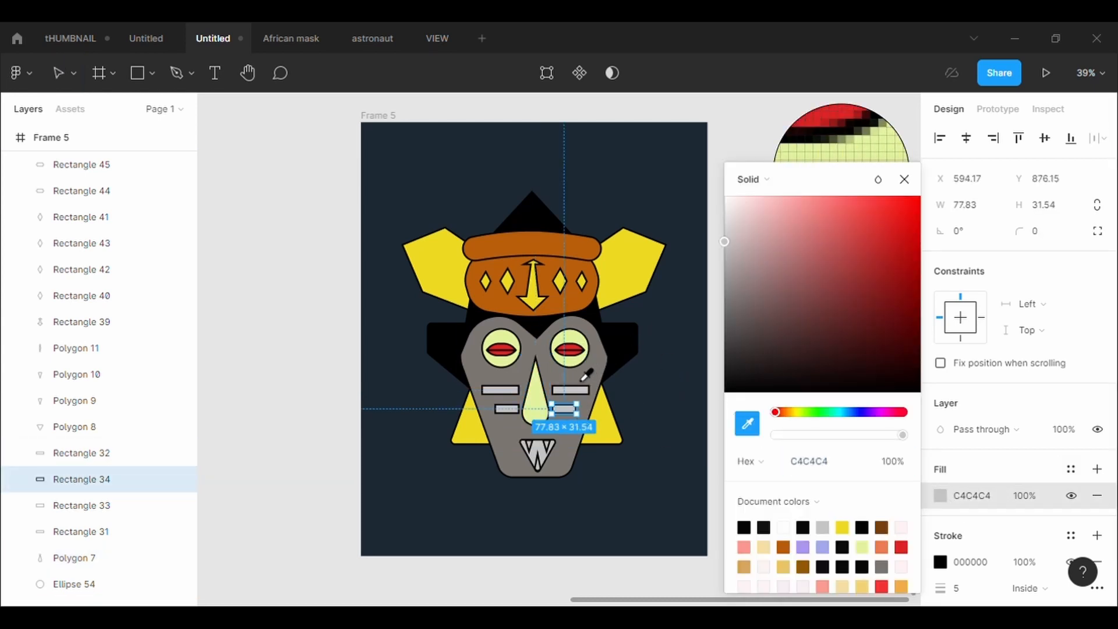
pyautogui.click(536, 411)
pyautogui.click(508, 409)
pyautogui.click(941, 496)
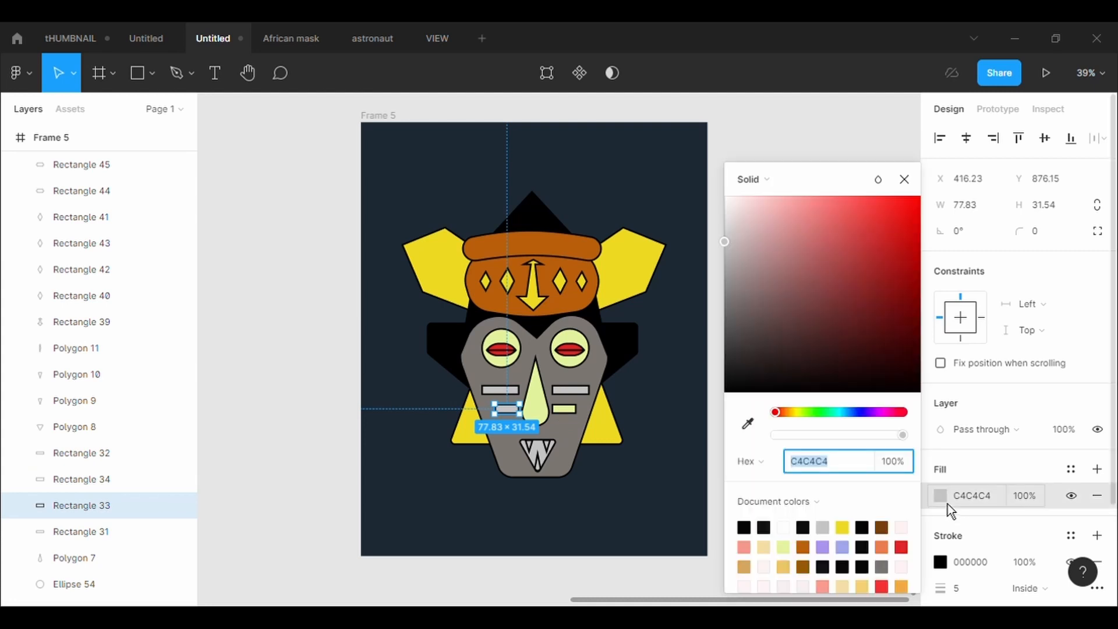
pyautogui.click(751, 425)
pyautogui.click(568, 409)
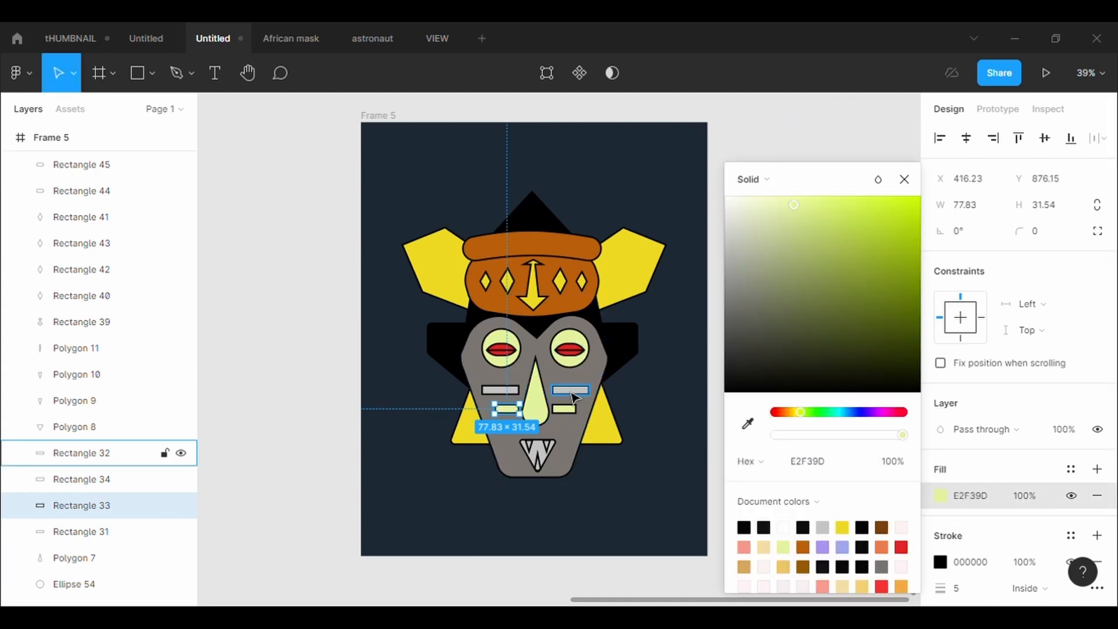
# Fill the two long upper cheek bars with black 000000 sampled from the ear shapes.
pyautogui.click(572, 392)
pyautogui.click(941, 495)
pyautogui.click(748, 423)
pyautogui.click(628, 366)
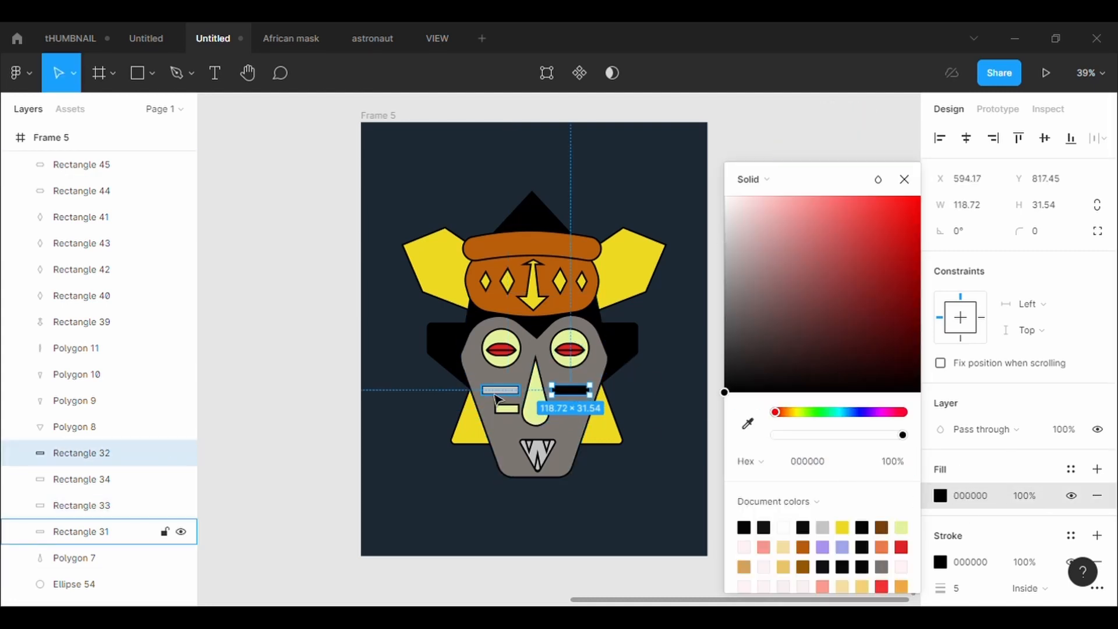
pyautogui.click(94, 531)
pyautogui.click(940, 495)
pyautogui.click(747, 423)
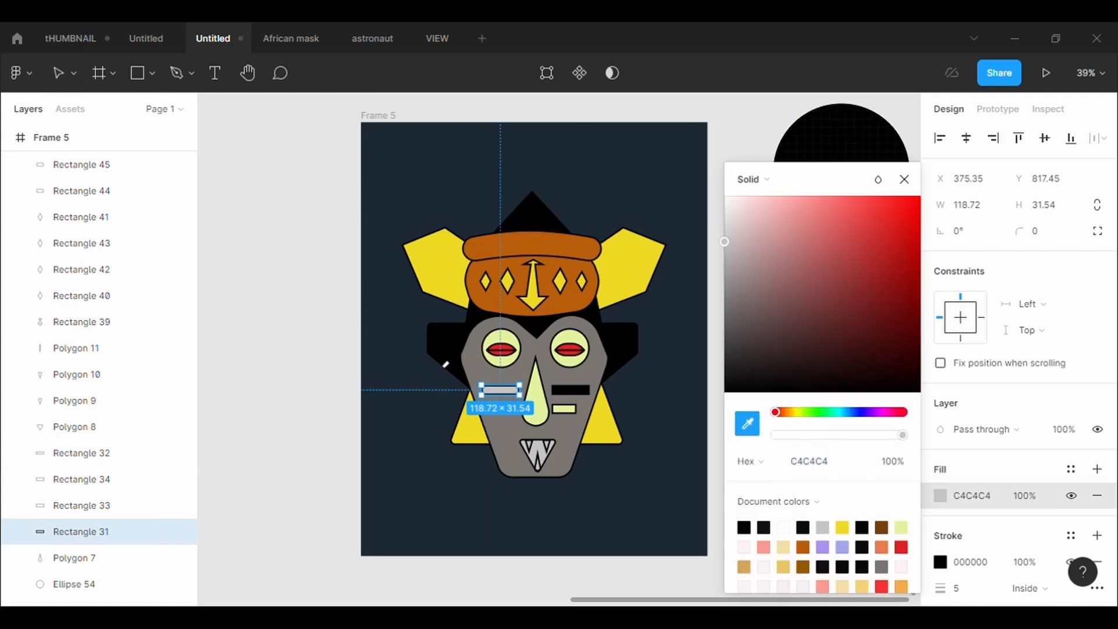
pyautogui.click(446, 366)
pyautogui.click(631, 544)
# Fill the triangular mouth with dark red 9A1818.
pyautogui.click(557, 468)
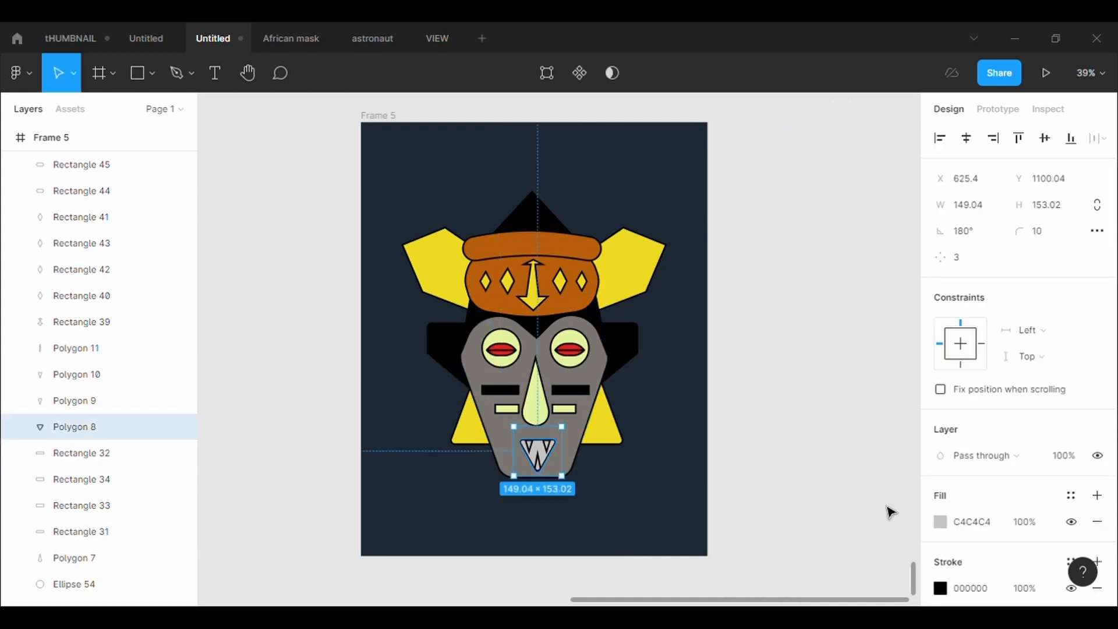
pyautogui.click(942, 522)
pyautogui.click(902, 547)
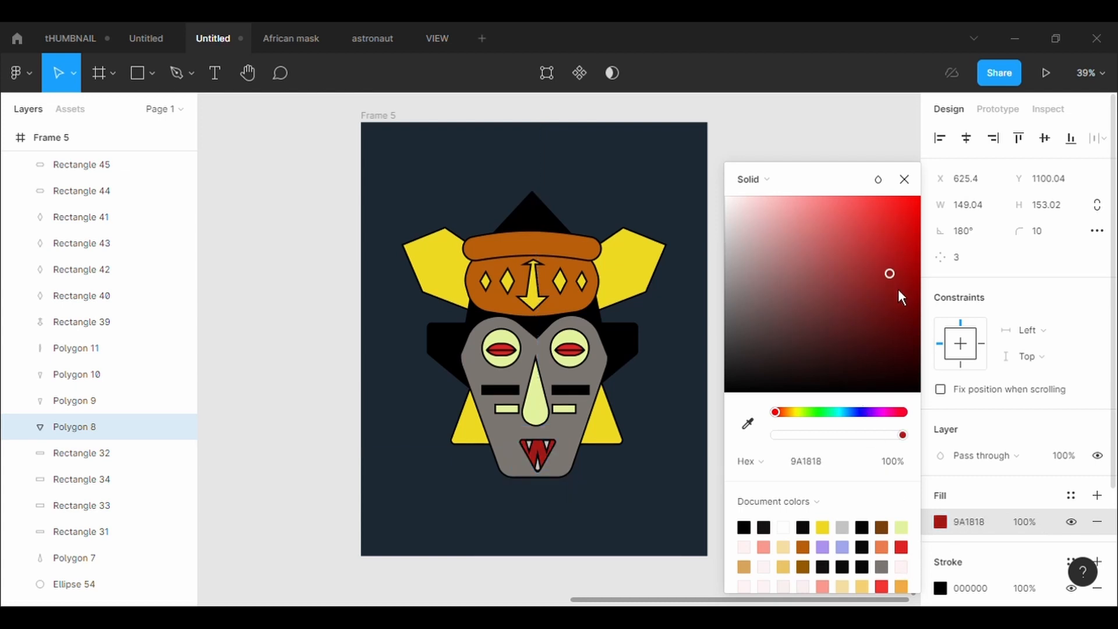
# Fill the bottom tooth in the mouth with white FFFFFF.
pyautogui.click(538, 466)
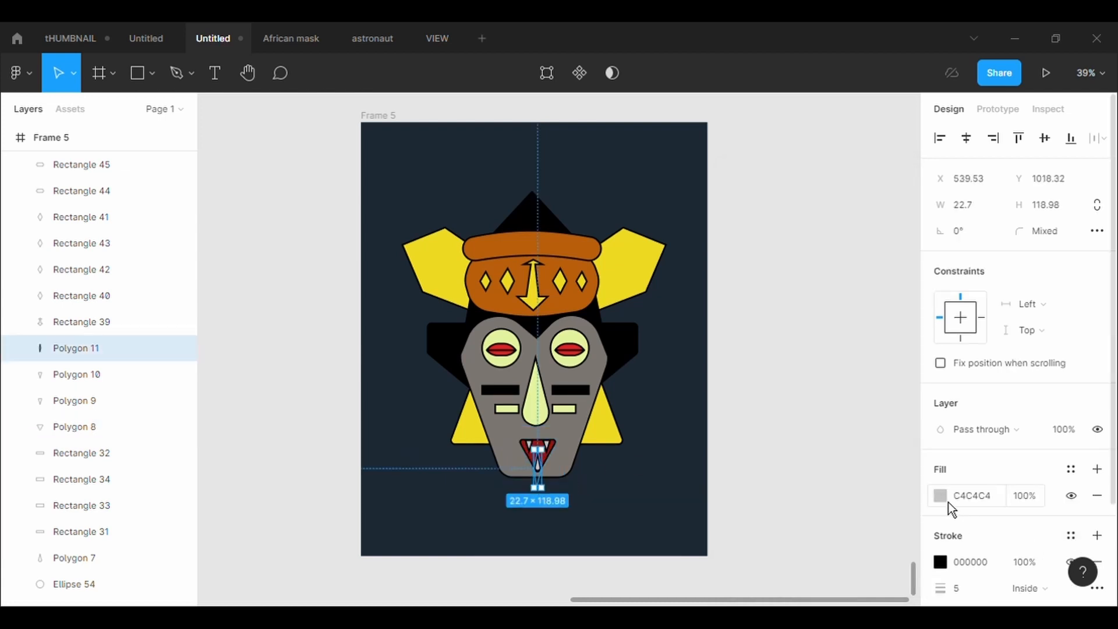
pyautogui.click(941, 495)
pyautogui.click(725, 196)
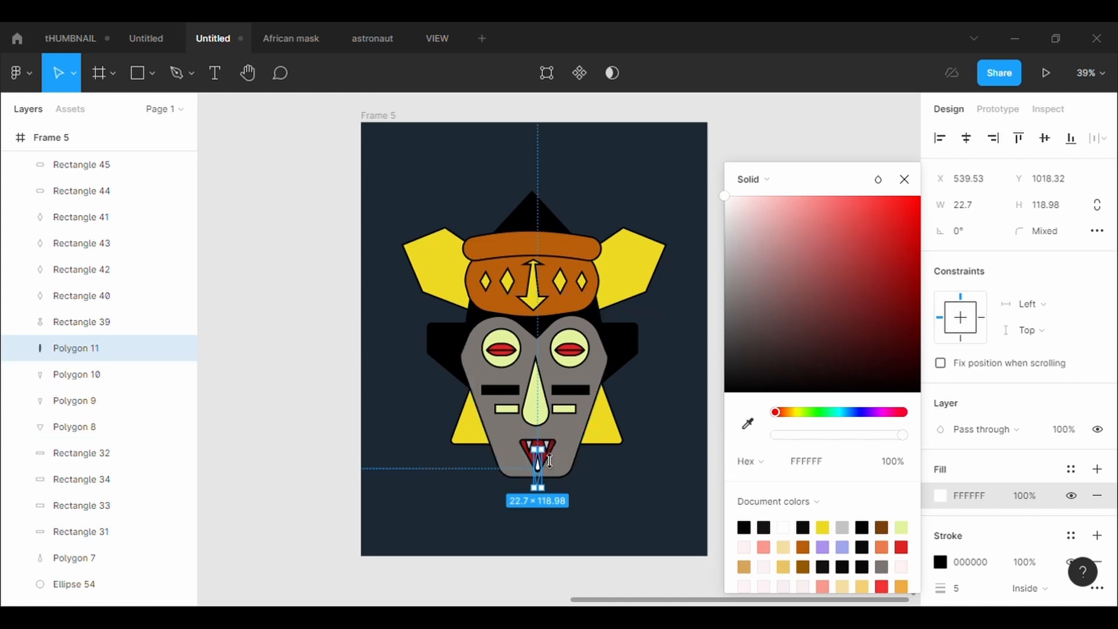
pyautogui.click(524, 483)
# Fill the upper right tooth with off-white FFF8F8 and the upper left tooth with white FFFFFF.
pyautogui.scroll(5, 524, 482)
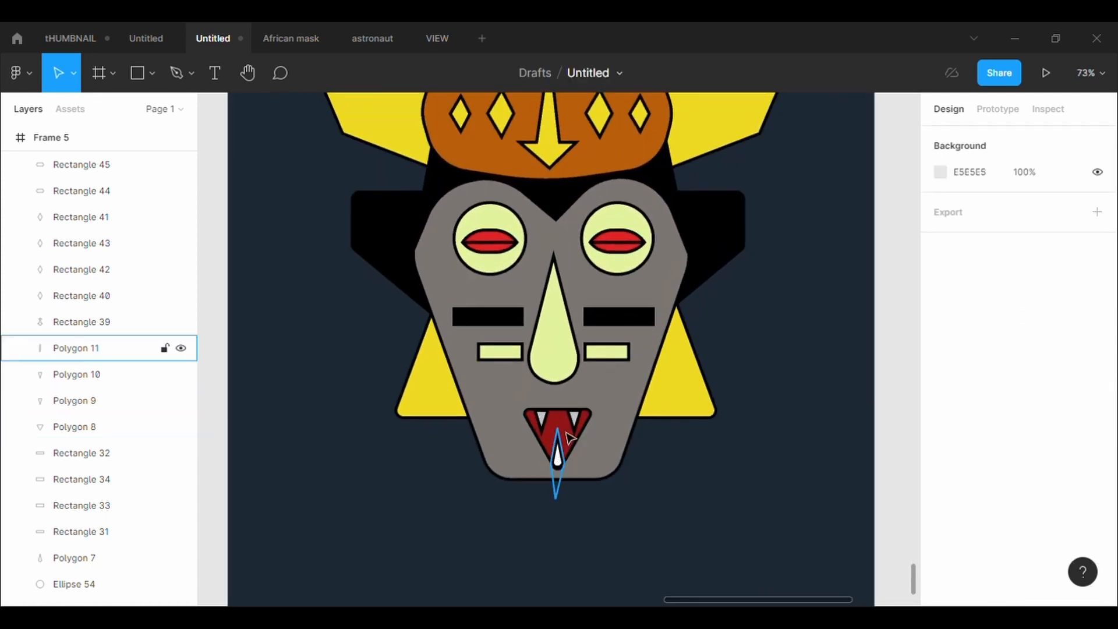
pyautogui.click(570, 436)
pyautogui.click(941, 522)
pyautogui.click(733, 198)
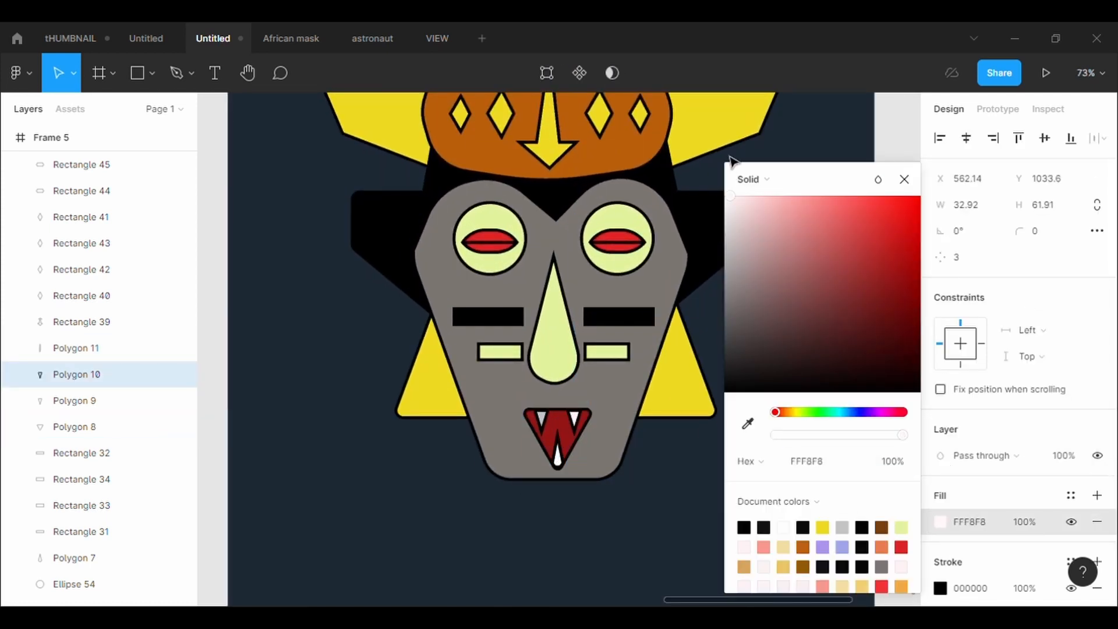
pyautogui.click(541, 419)
pyautogui.click(941, 522)
pyautogui.click(740, 226)
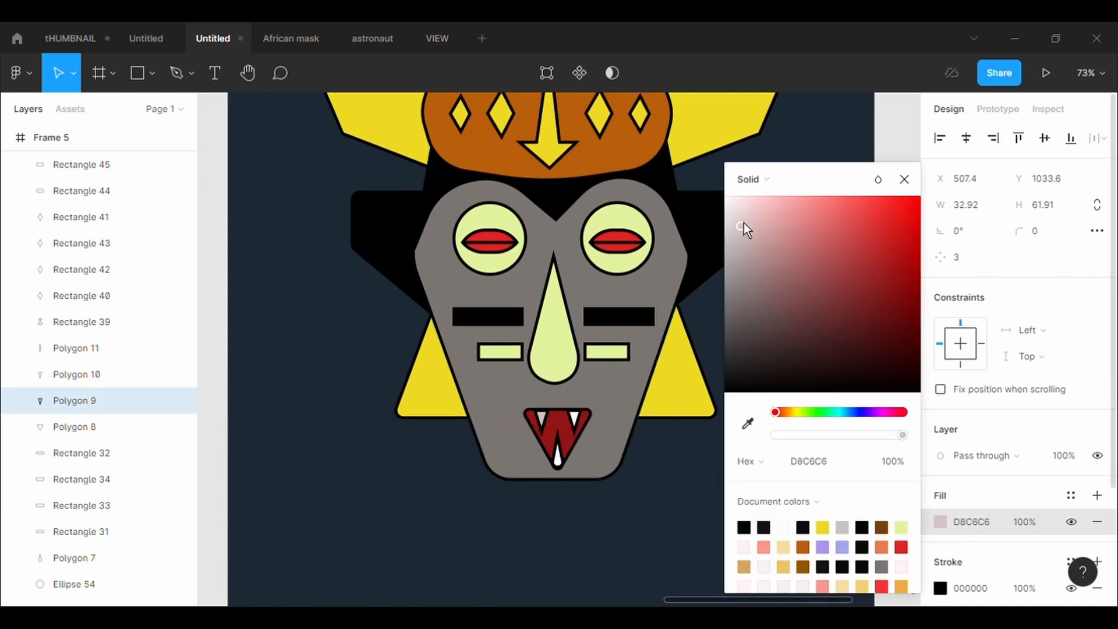
pyautogui.moveTo(740, 226); pyautogui.dragTo(724, 196)
pyautogui.scroll(-5, 628, 469)
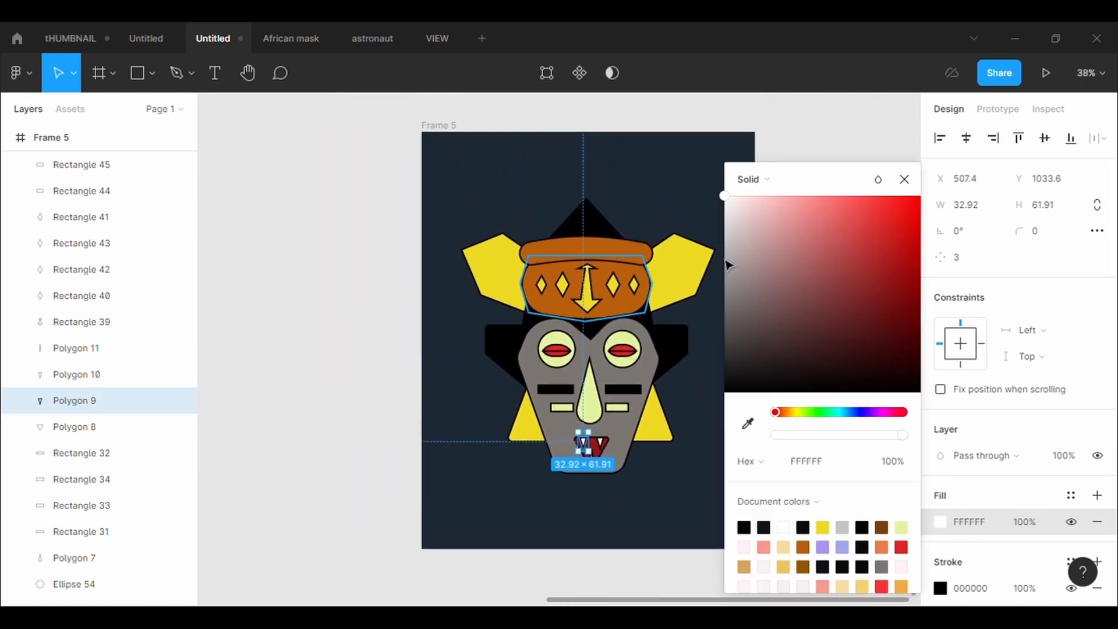
pyautogui.click(904, 179)
pyautogui.click(809, 339)
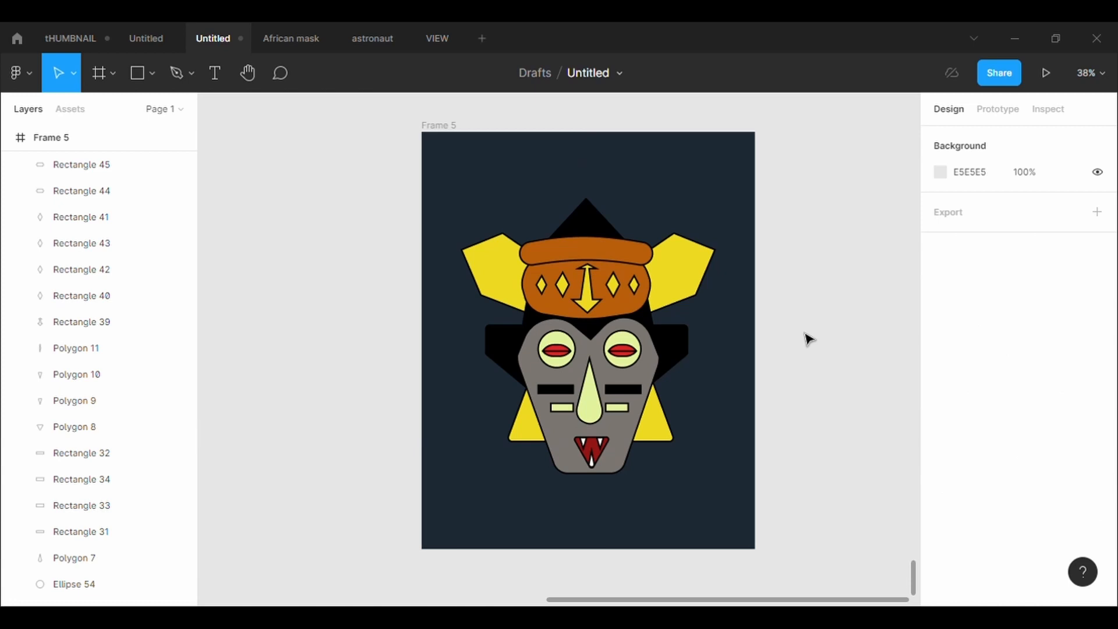